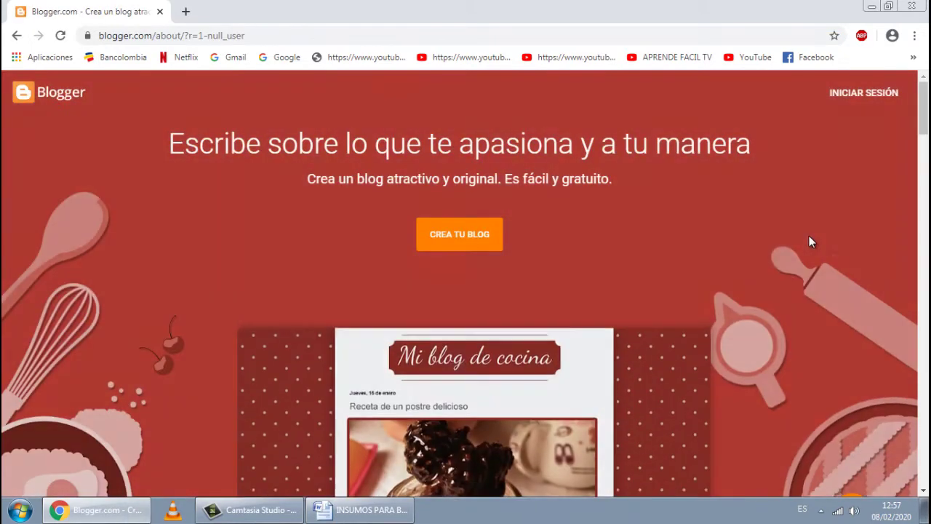
Sign in to Blogger with the third listed Google account, entering the account password.
left_click(861, 101)
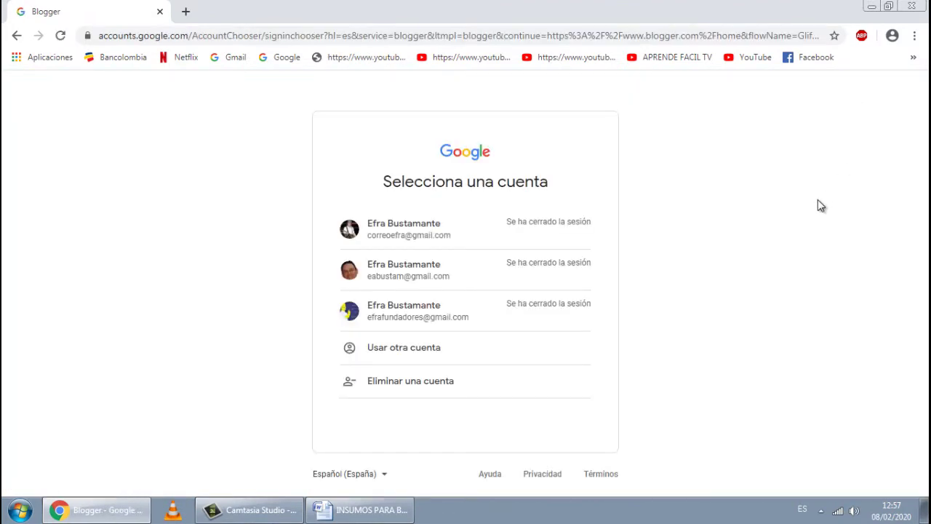
left_click(456, 318)
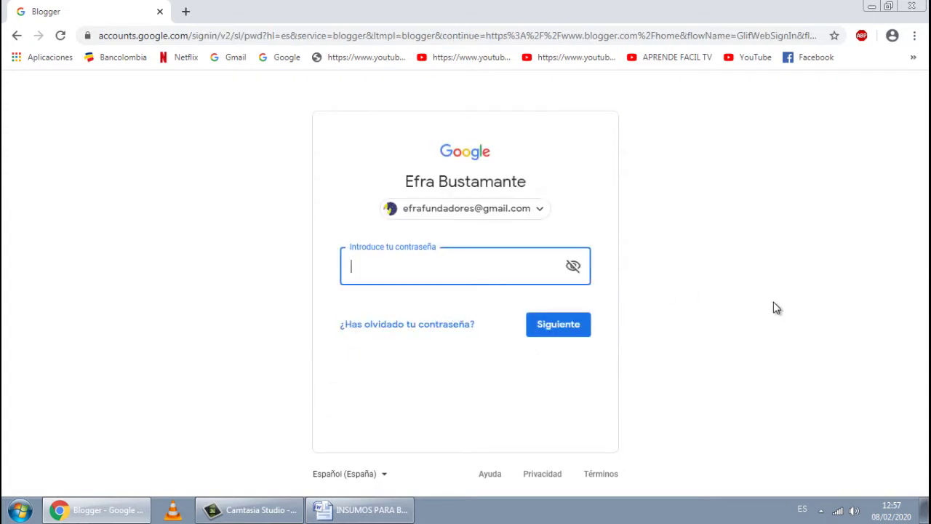
type("******")
left_click(533, 328)
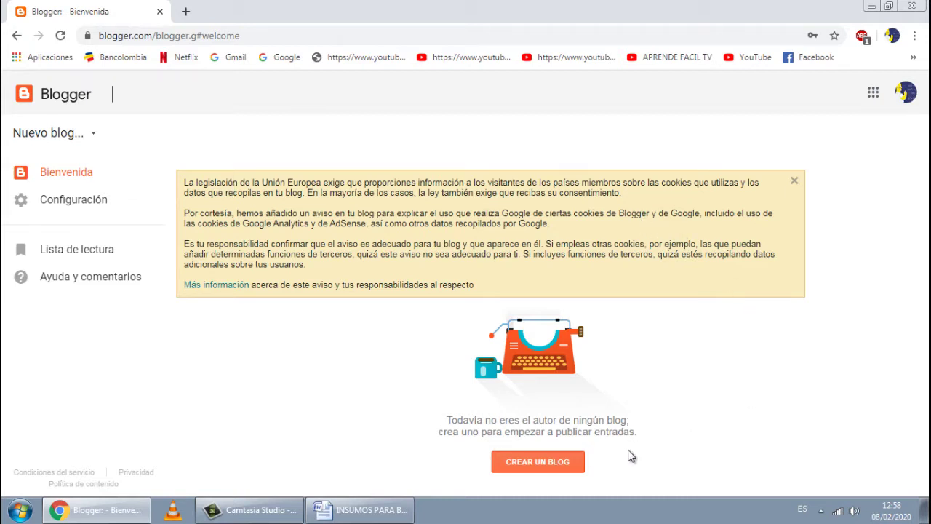
Start creating a new blog and give it the title "COMO CREAR UN BLOG CON BLOGGER".
left_click(571, 469)
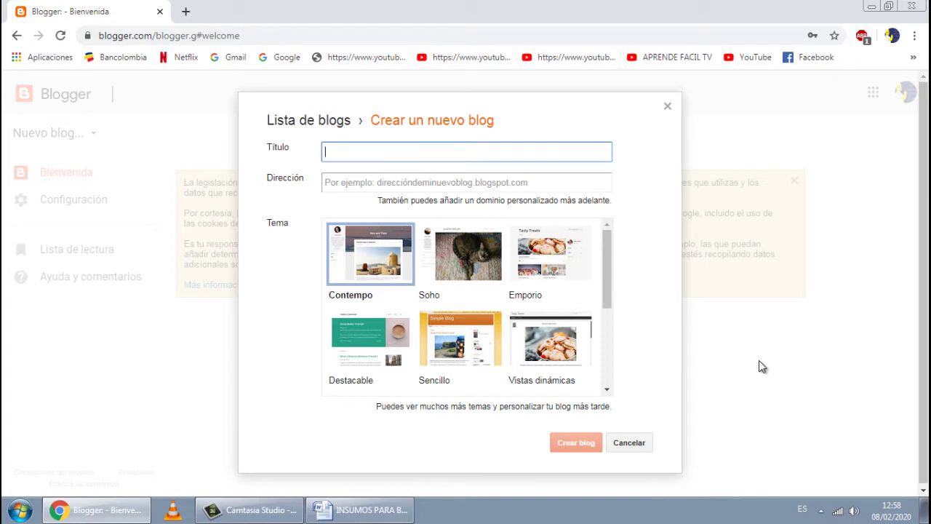
type("COO")
key("BackSpace")
type("MO CREAR ")
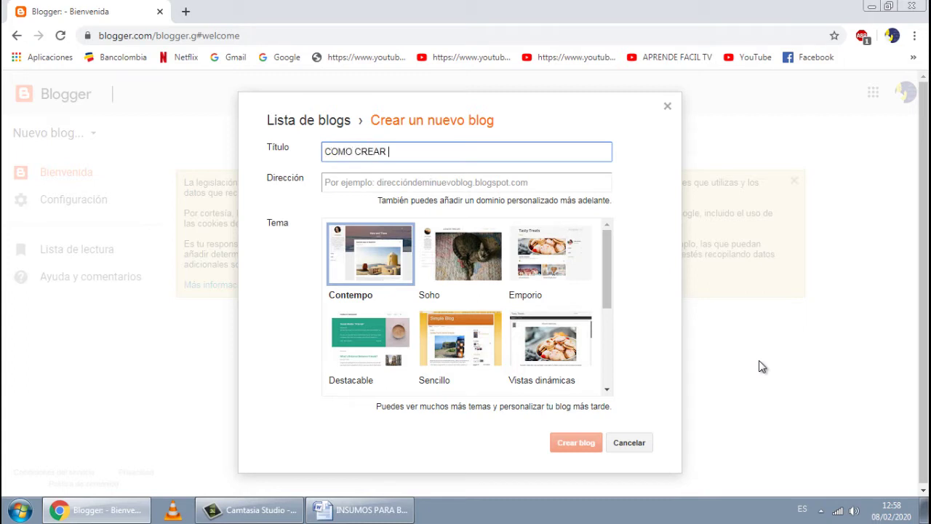
type("UN BLOG CON BLOGGER")
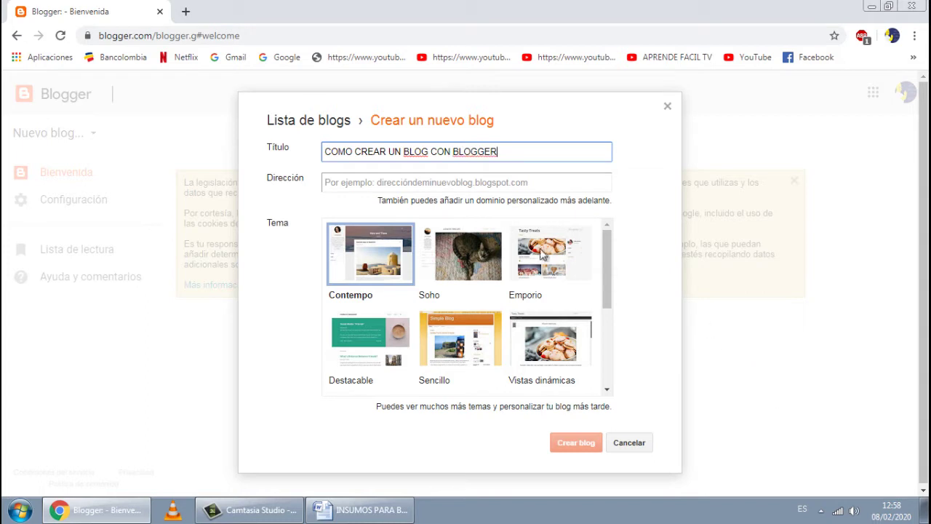
Set the new blog's address to efrafundadores.blogspot.com, accepting the suggested blogspot.com domain.
left_click(440, 183)
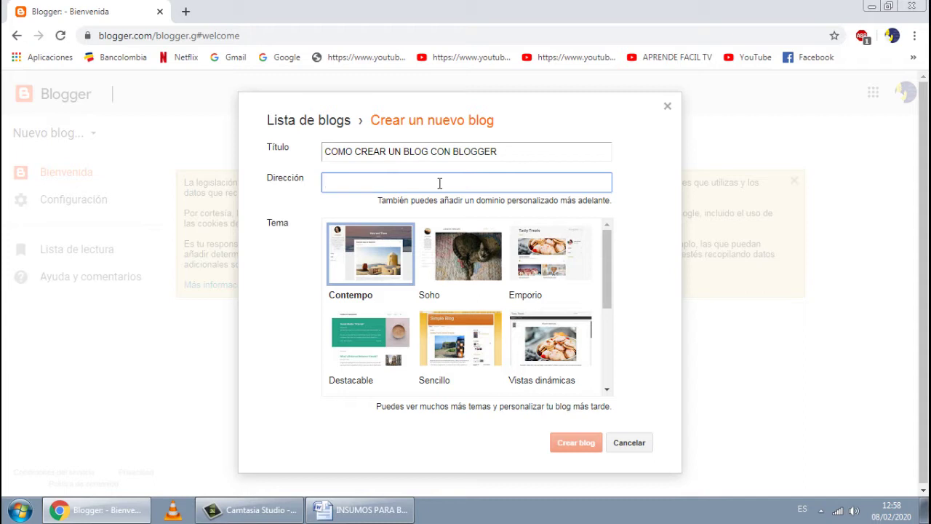
type("E")
key("BackSpace")
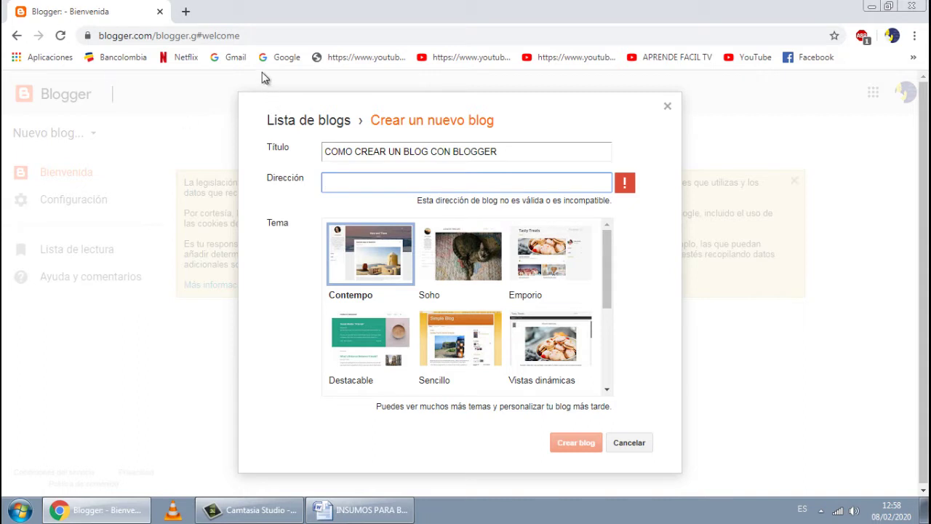
left_click_drag(247, 34, 82, 33)
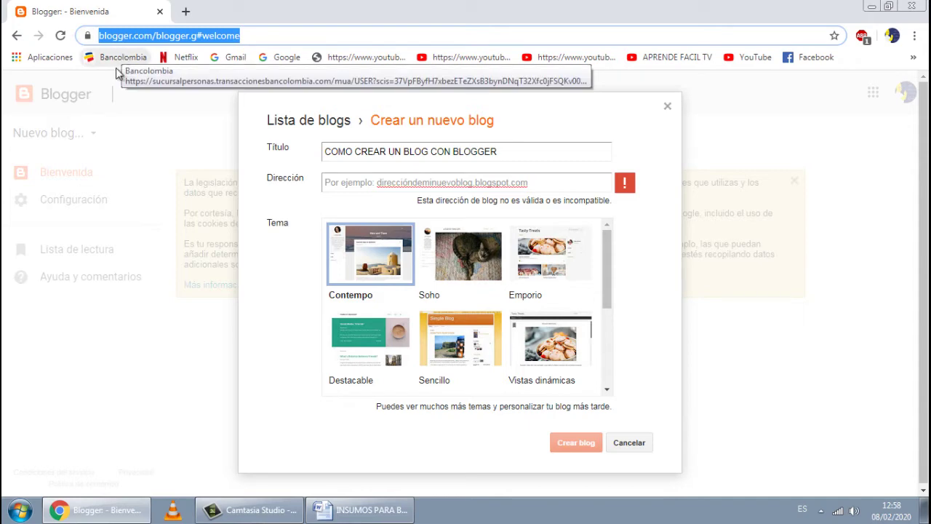
left_click(326, 183)
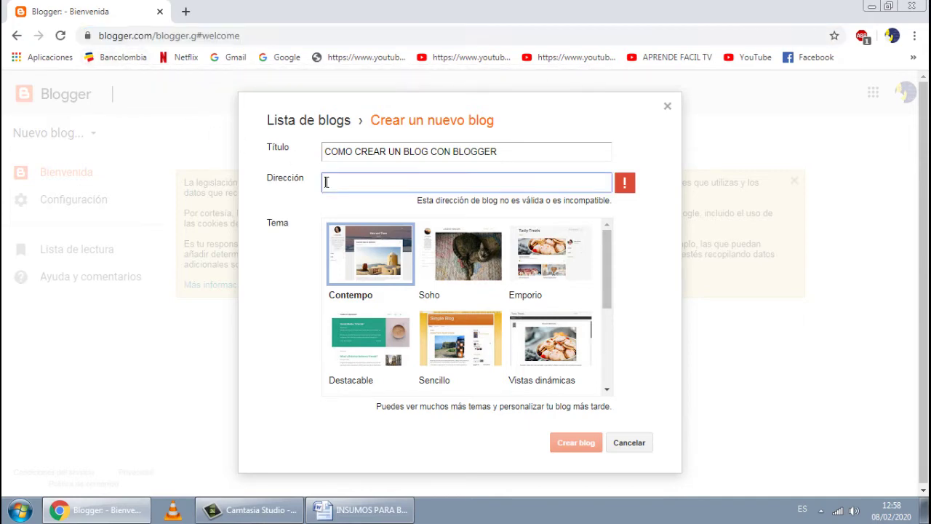
type("efra")
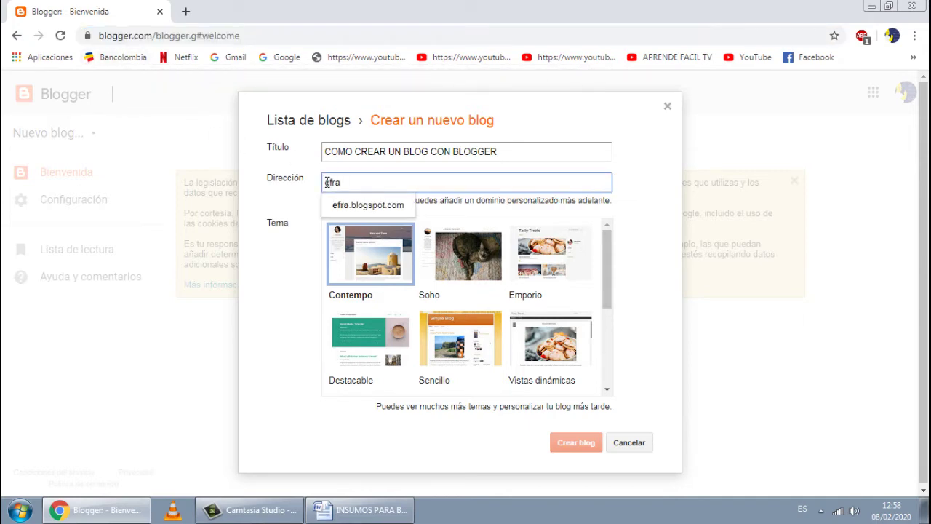
type("b")
key("BackSpace")
type("fund")
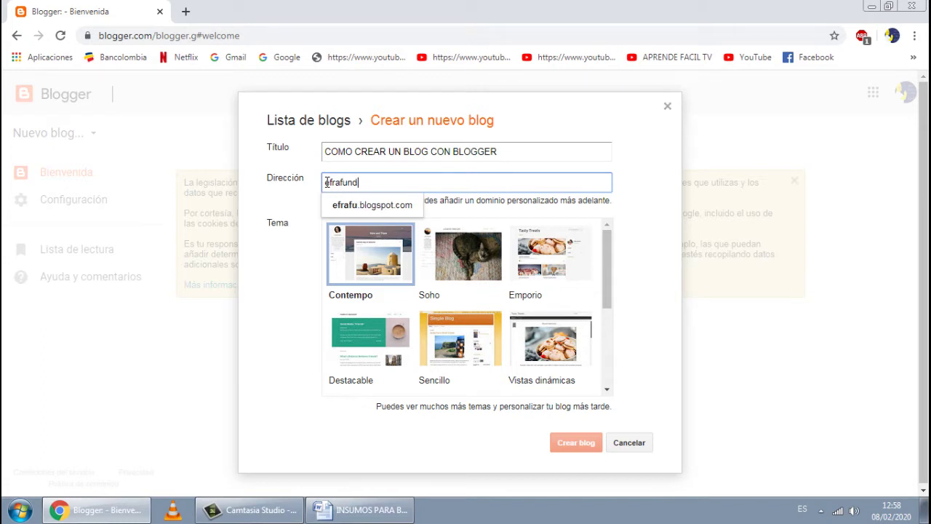
type("adores")
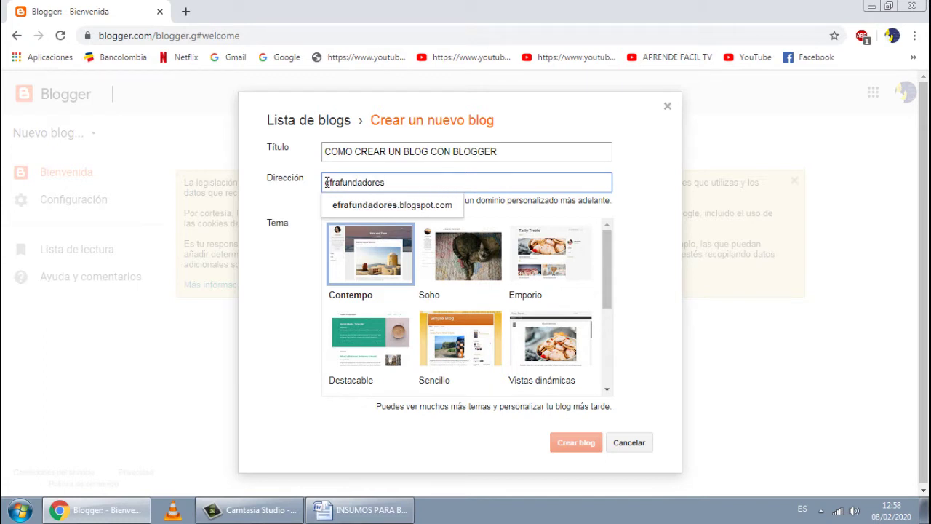
left_click(411, 207)
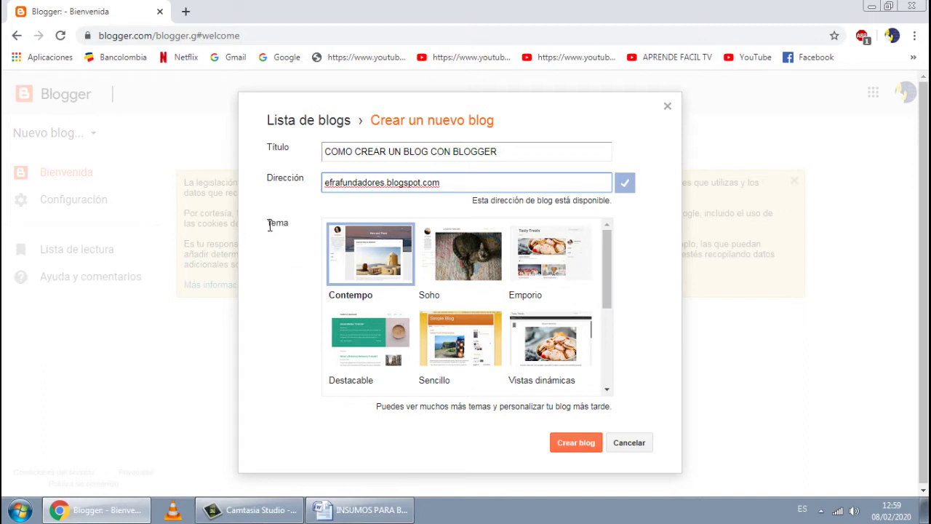
Choose the Sencillo theme for the new blog and create the blog.
left_click_drag(269, 225, 294, 227)
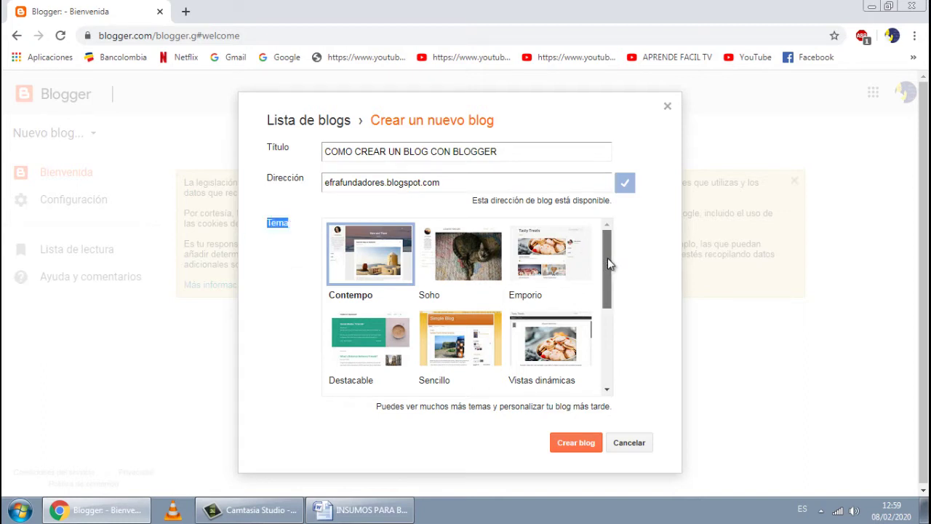
left_click_drag(607, 257, 603, 279)
left_click(452, 304)
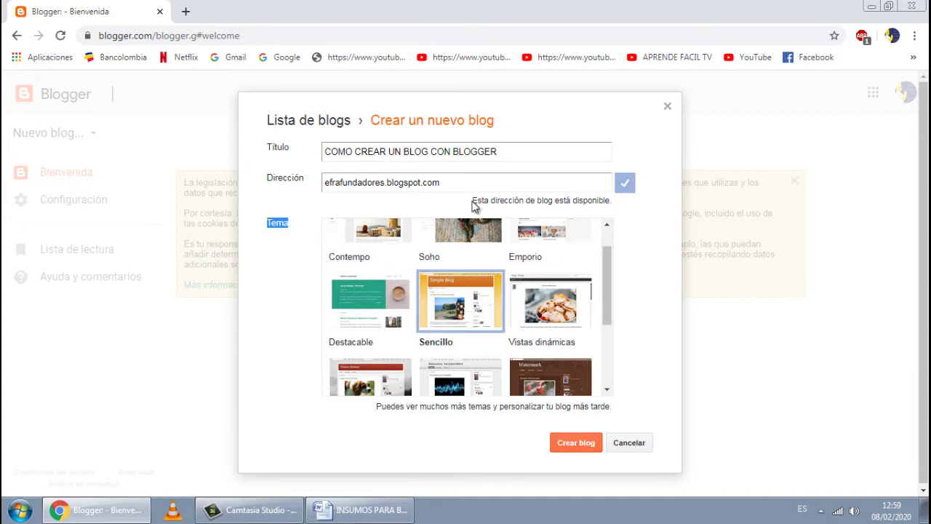
left_click_drag(472, 203, 618, 206)
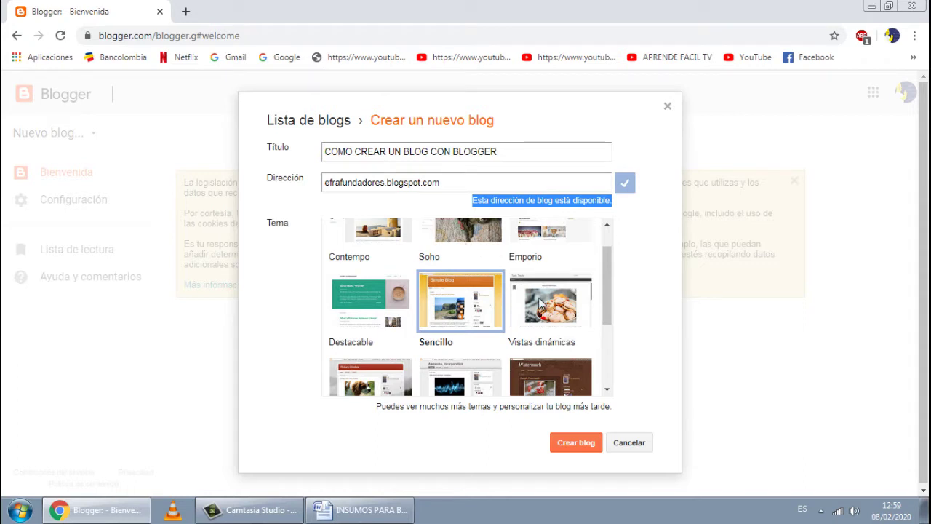
left_click_drag(325, 182, 453, 184)
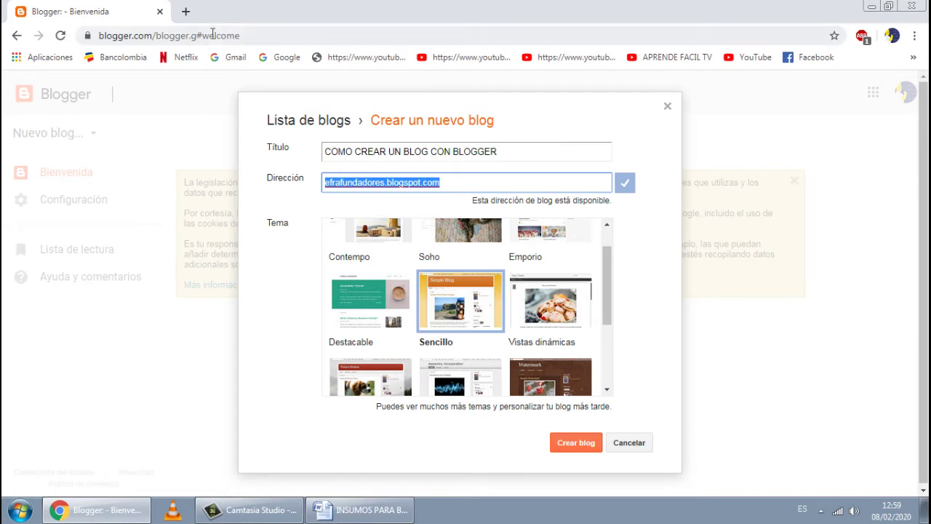
left_click_drag(240, 35, 93, 56)
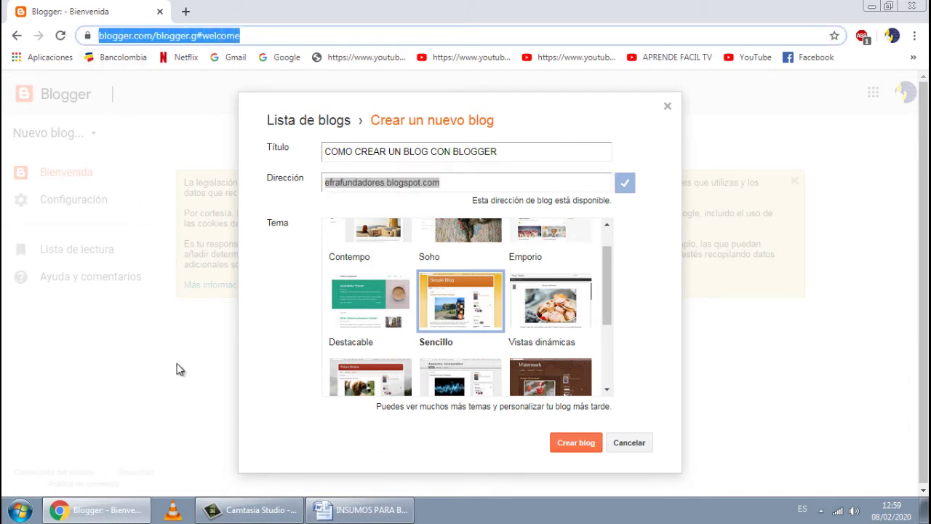
left_click(576, 450)
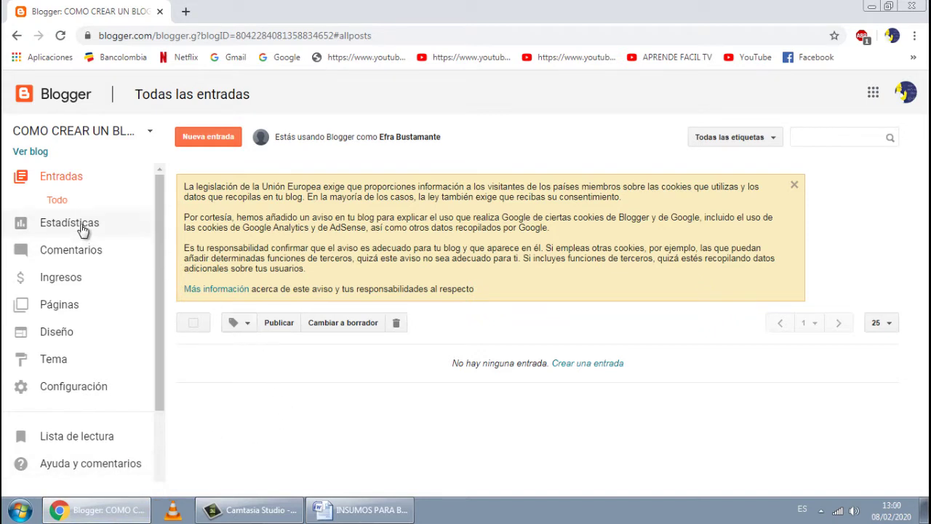
View the new blog's public page and check the title and entry text in the Word document INSUMOS PARA BLOG.docx.
left_click(30, 153)
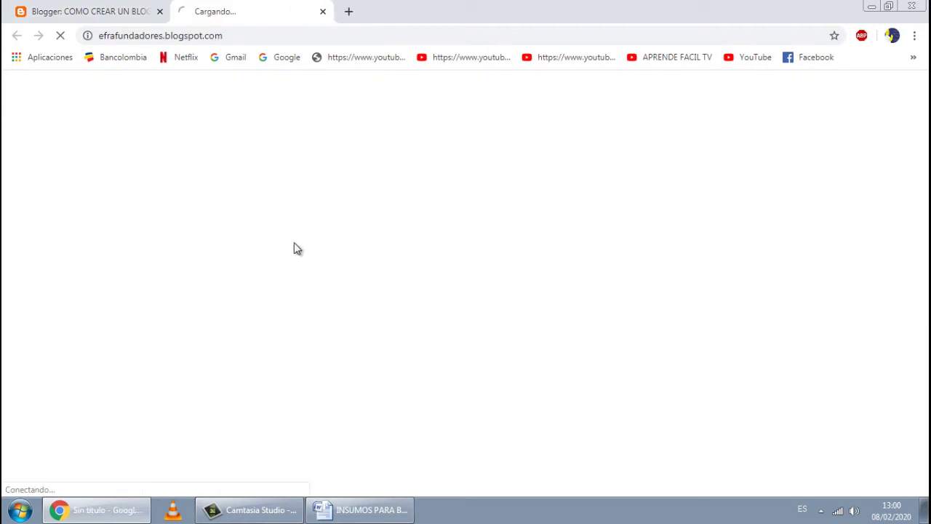
scroll(554, 320, "down", 1)
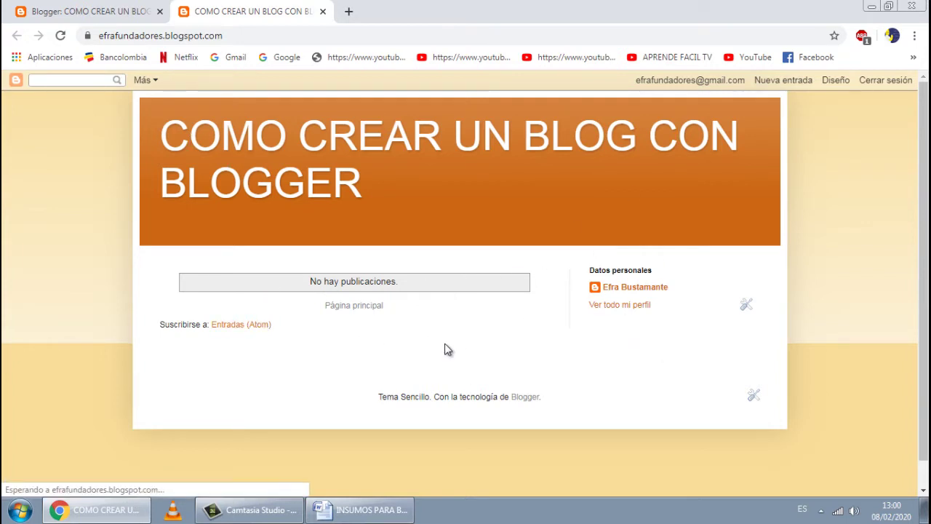
left_click(393, 514)
scroll(513, 344, "down", 3)
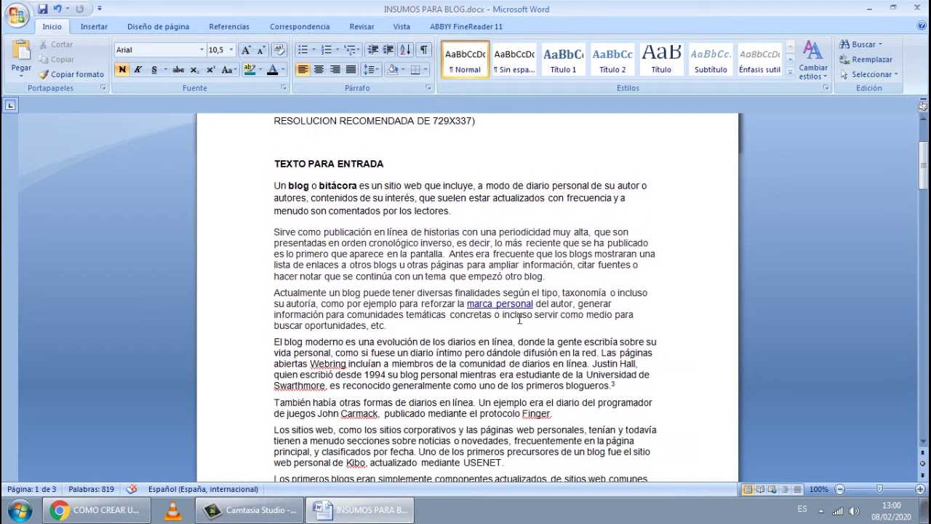
scroll(515, 321, "up", 2)
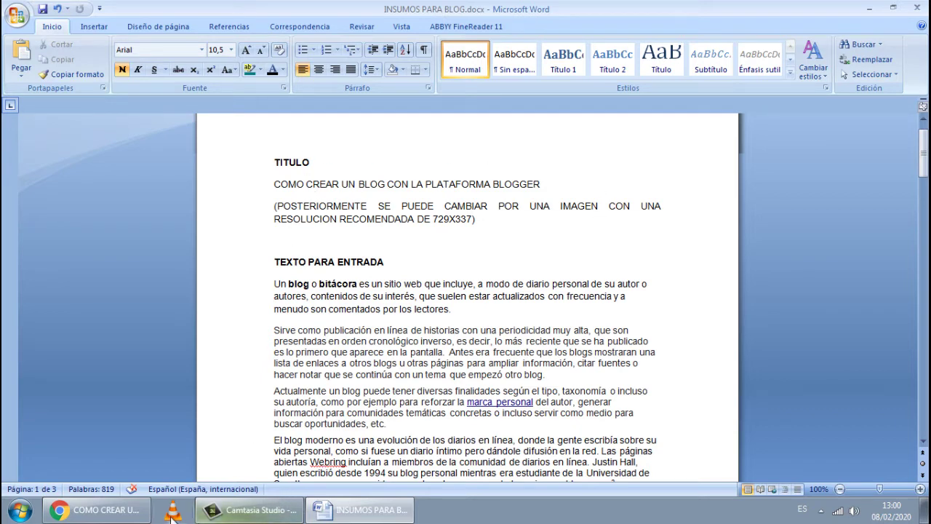
left_click(114, 519)
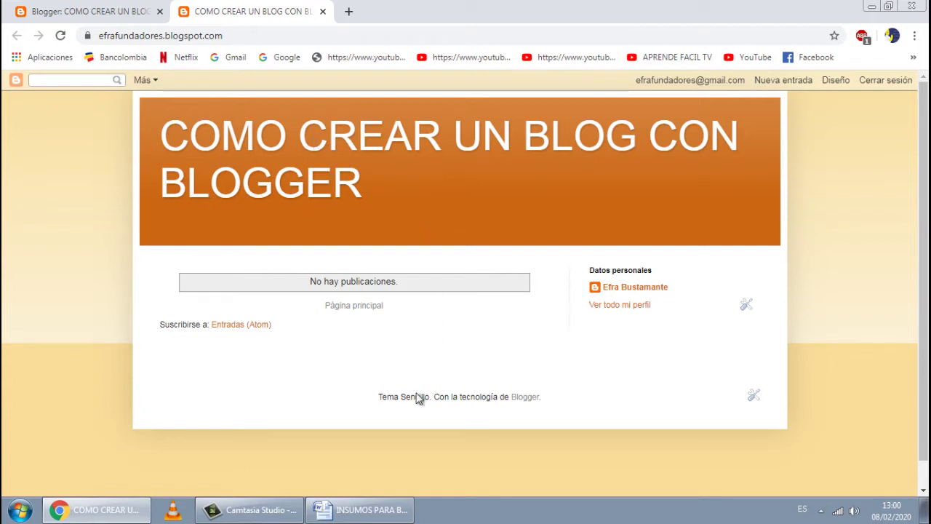
Switch to Word, read INSUMOS PARA BLOG.docx from the entry text to the page-tab instructions, and return to the blog in Chrome.
left_click(381, 509)
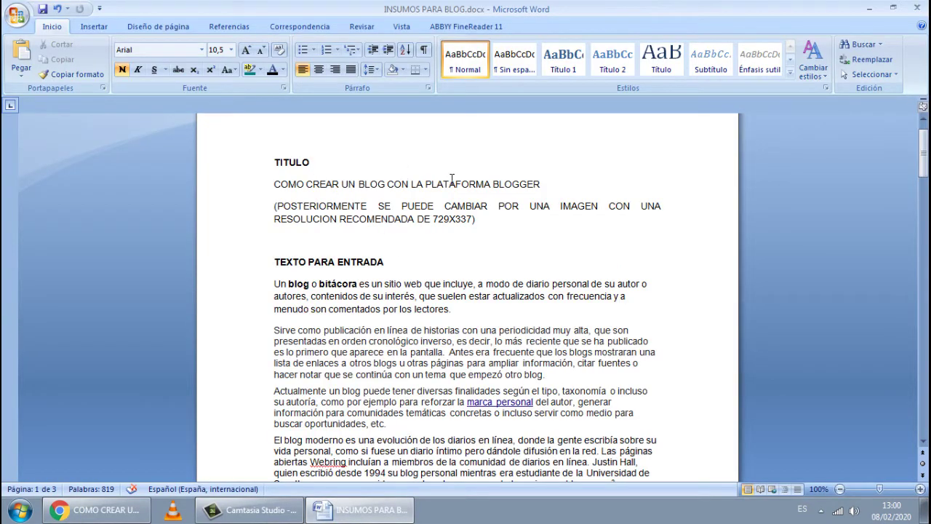
scroll(452, 178, "down", 2)
scroll(301, 207, "down", 1)
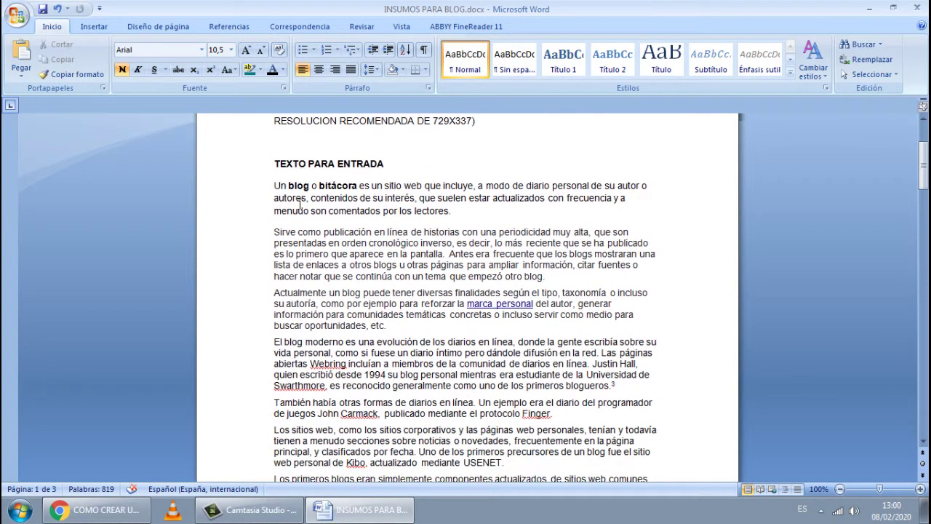
scroll(406, 194, "down", 20)
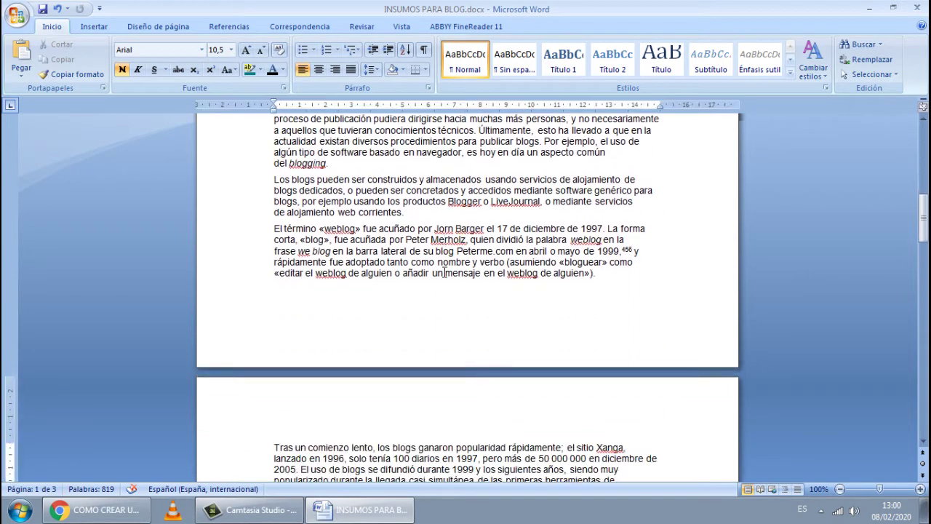
scroll(445, 272, "down", 6)
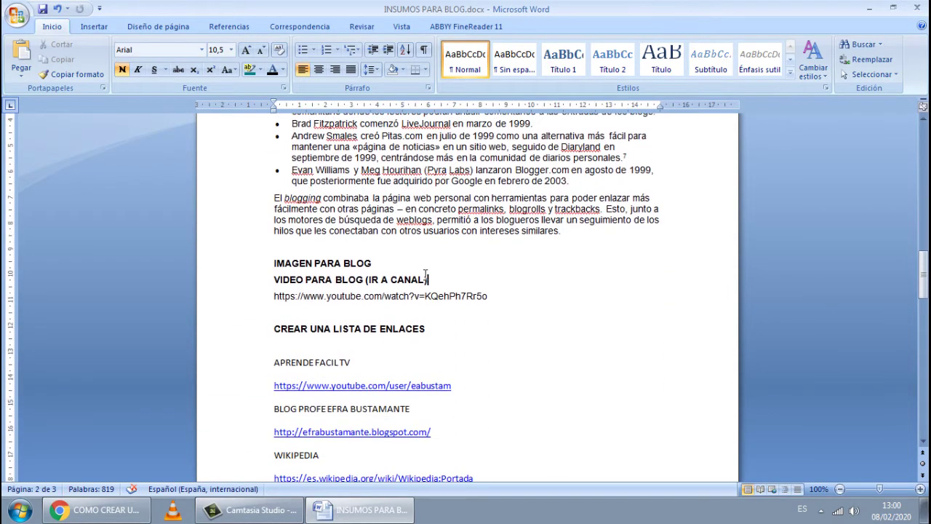
scroll(426, 275, "up", 4)
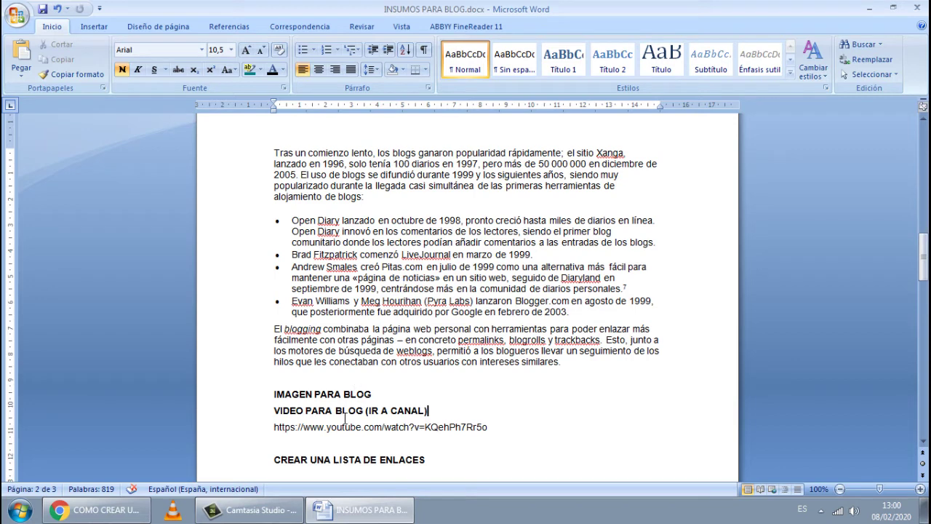
left_click_drag(274, 410, 391, 410)
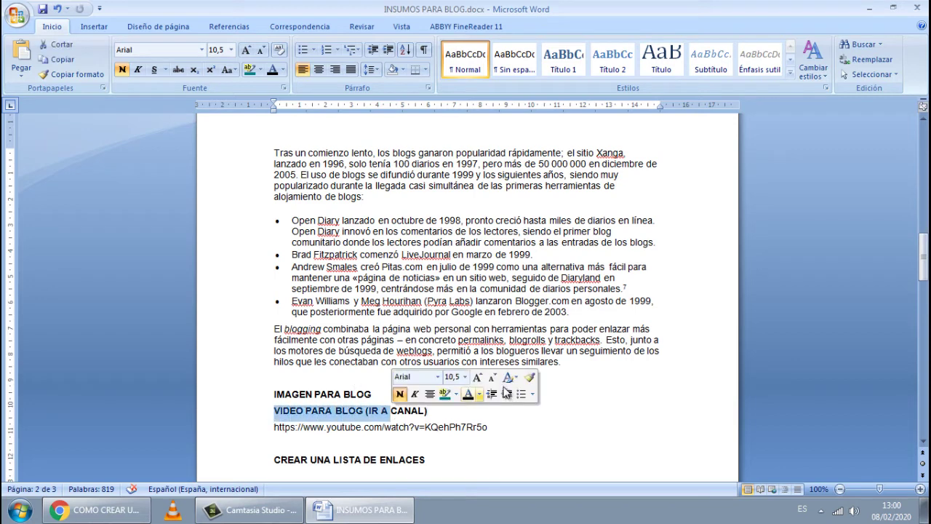
scroll(489, 381, "down", 3)
scroll(430, 349, "down", 7)
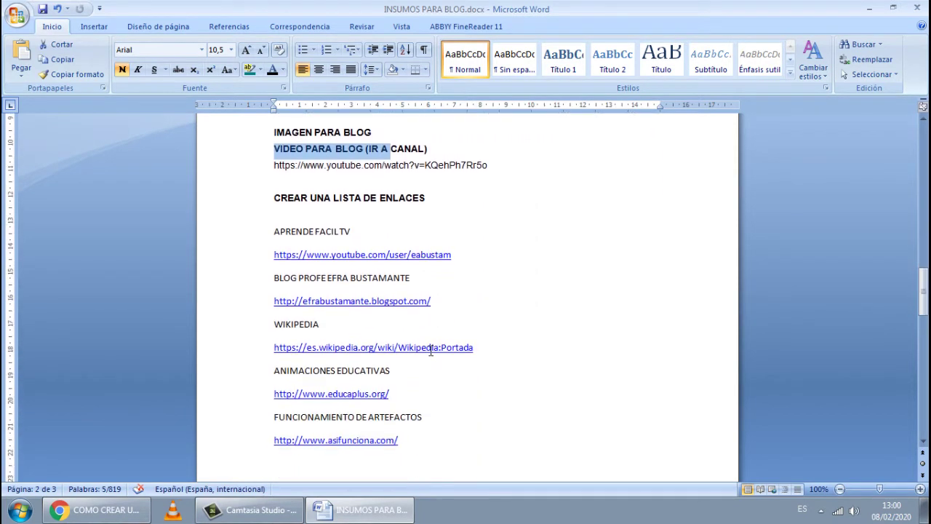
scroll(431, 348, "up", 4)
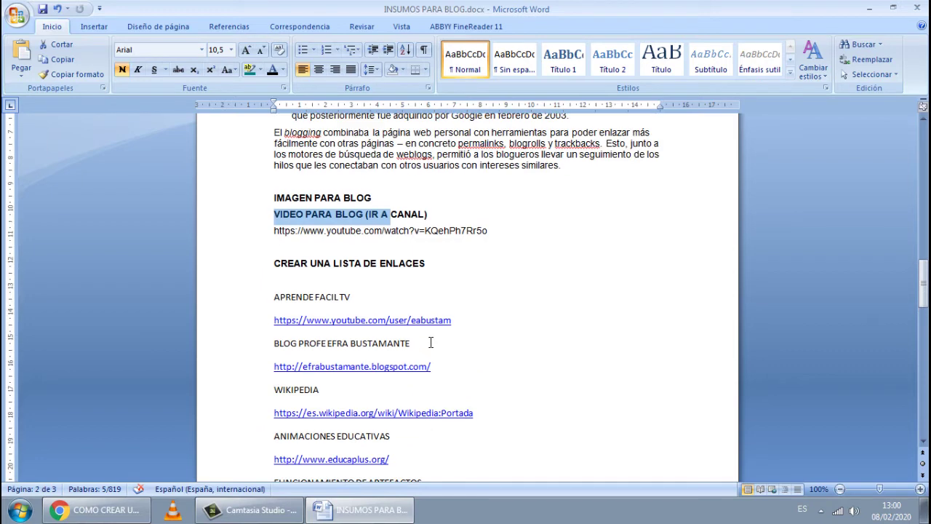
scroll(426, 341, "down", 15)
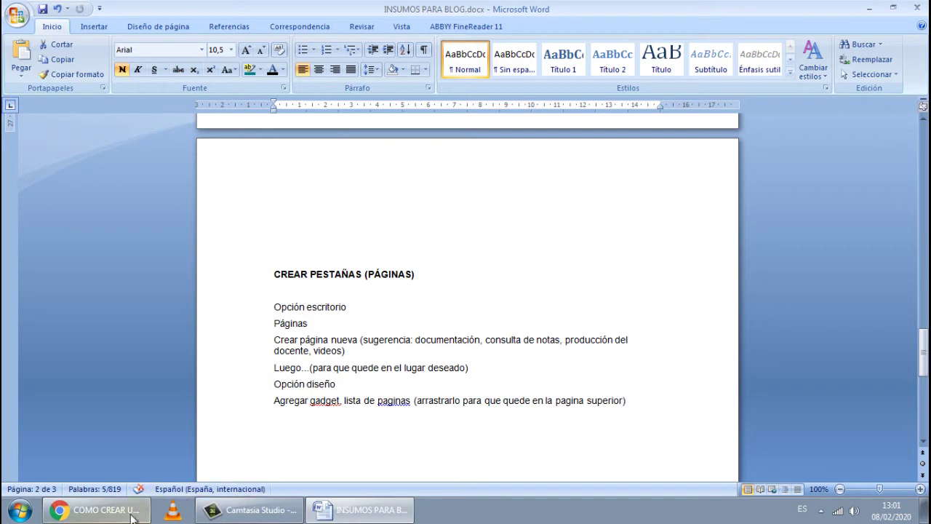
left_click(109, 509)
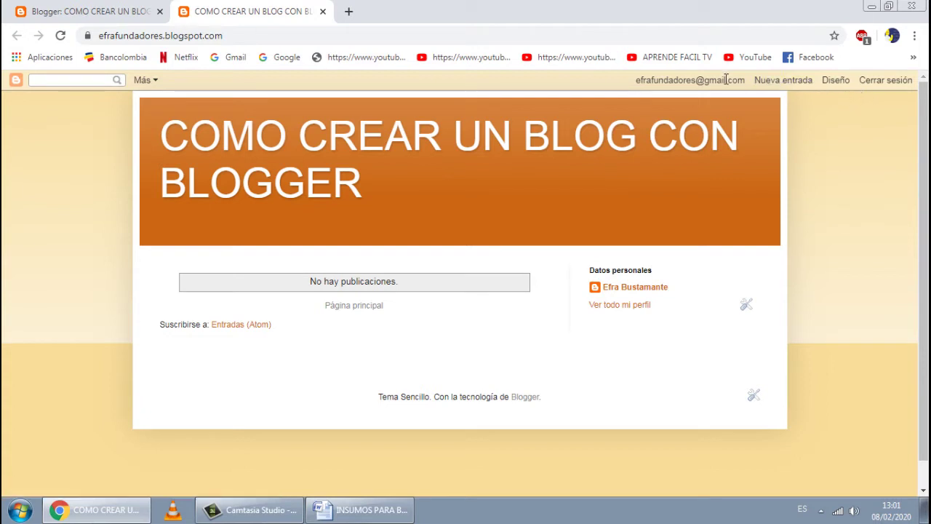
Start a new blog entry, then switch to Word and copy all text under TEXTO PARA ENTRADA, from "Un blog o bitácora" to "intereses similares".
left_click(804, 81)
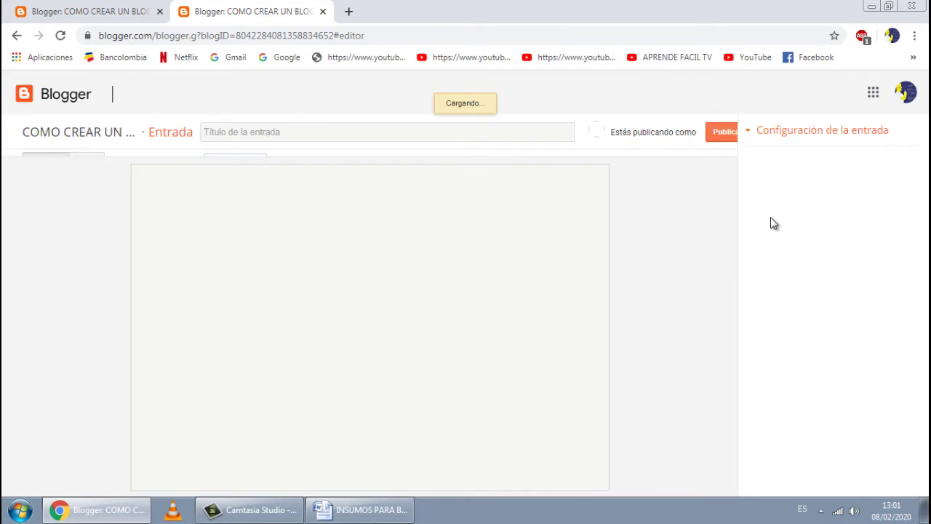
left_click(319, 138)
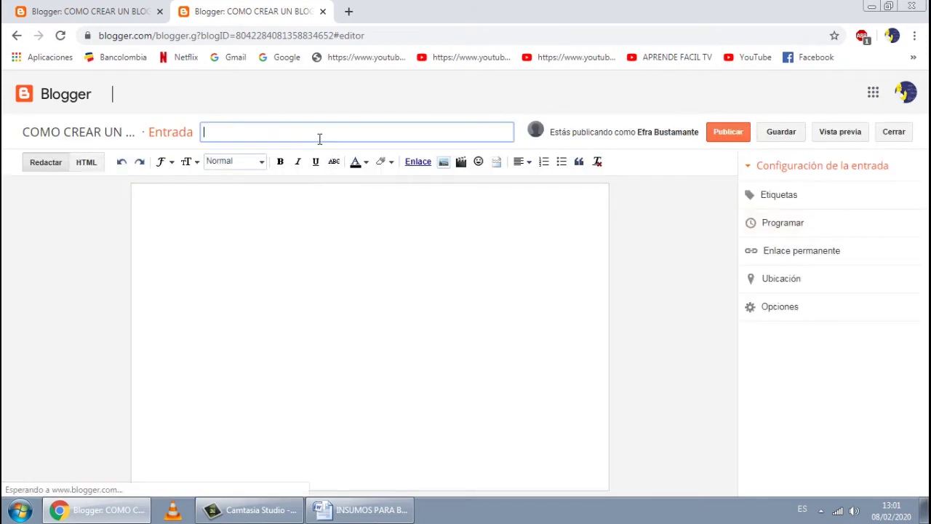
left_click(352, 513)
left_click_drag(923, 361, 924, 154)
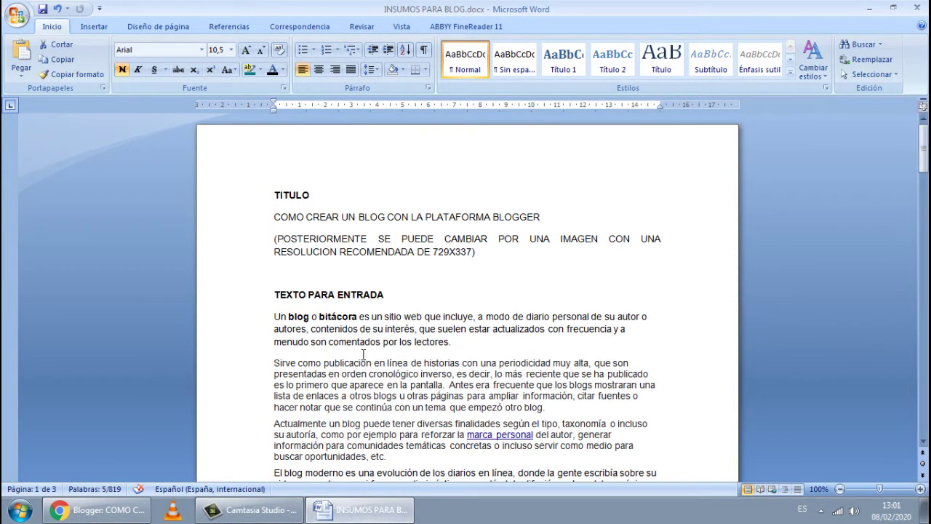
scroll(371, 328, "down", 3)
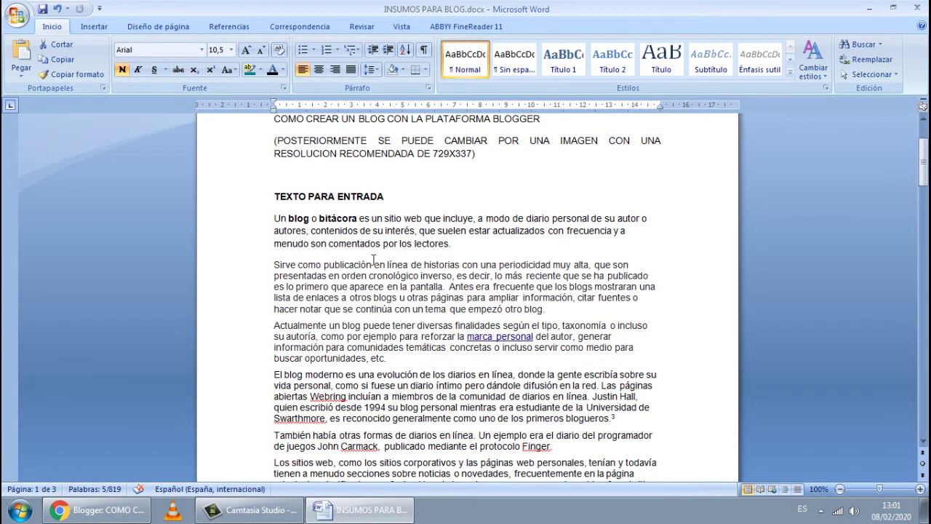
scroll(337, 282, "down", 1)
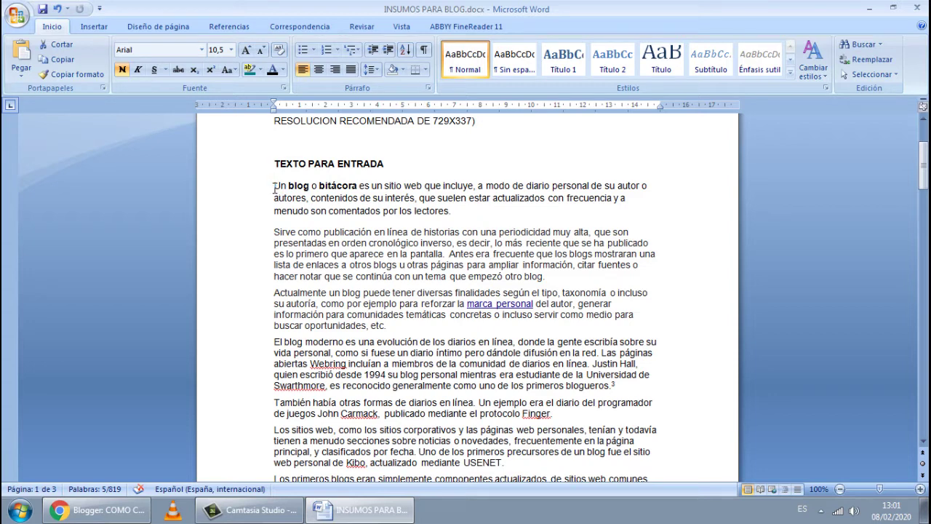
left_click_drag(274, 188, 597, 303)
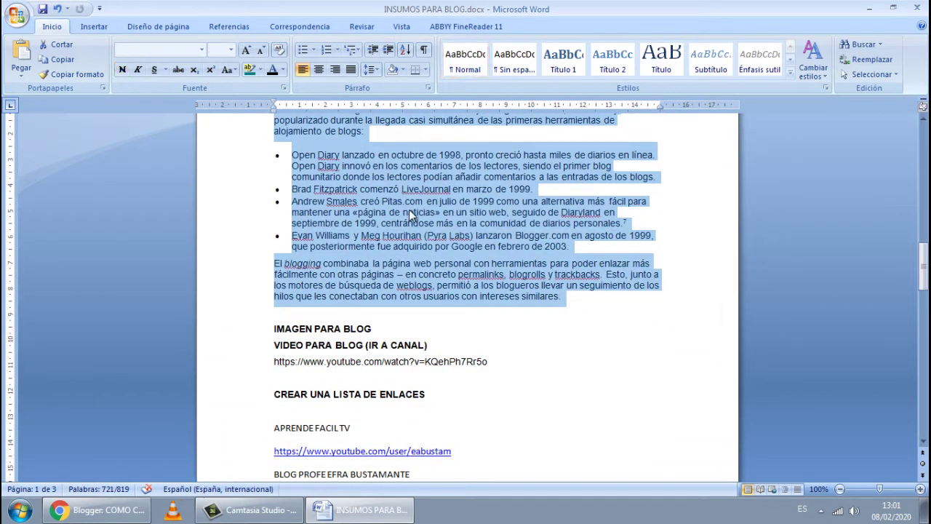
right_click(410, 210)
left_click(445, 234)
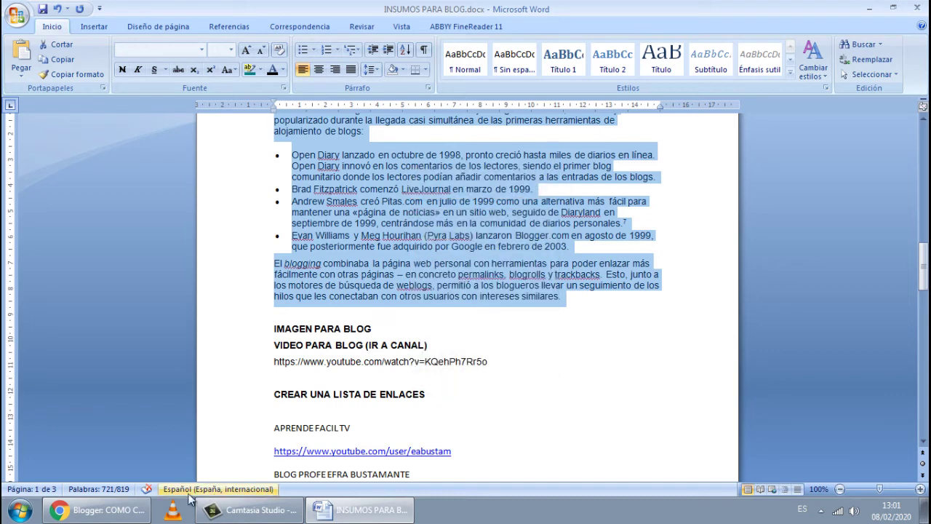
Return to Blogger in Chrome and paste the copied text with its formatting into the new entry's body.
left_click(131, 513)
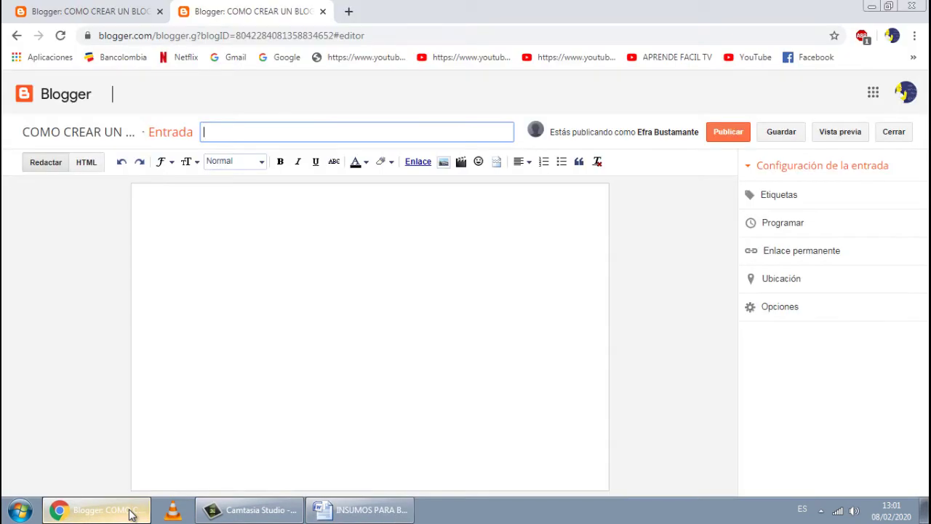
left_click(166, 207)
right_click(152, 194)
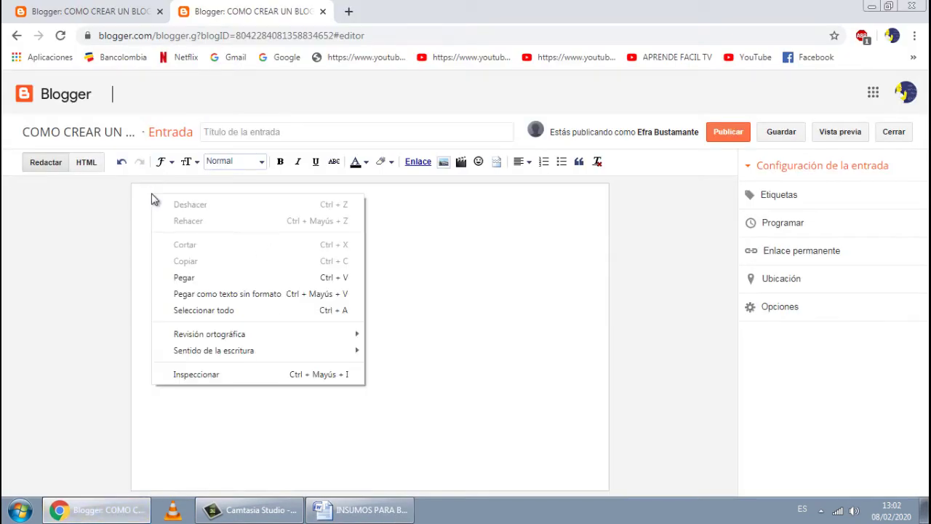
left_click(202, 277)
scroll(301, 211, "up", 5)
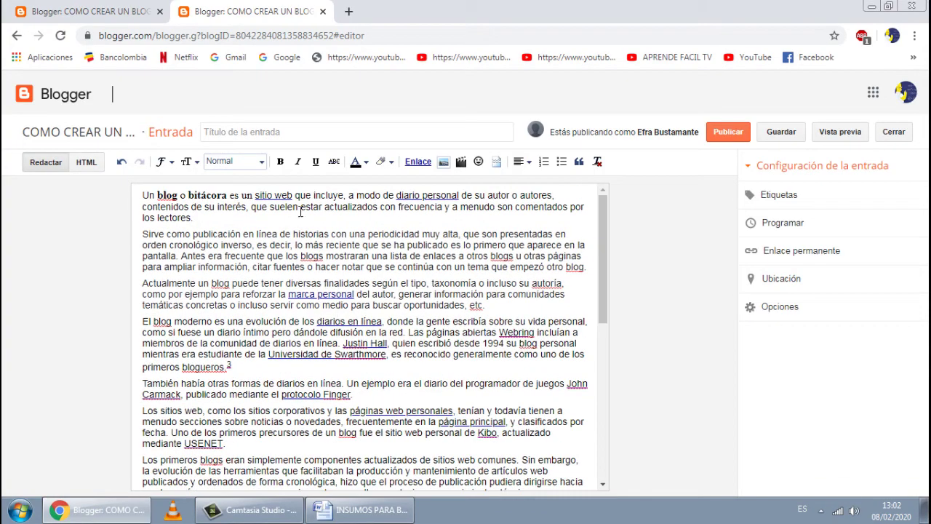
Title the entry "CONCEPTO DEL BLOG WEB E HISTORIA".
left_click(225, 133)
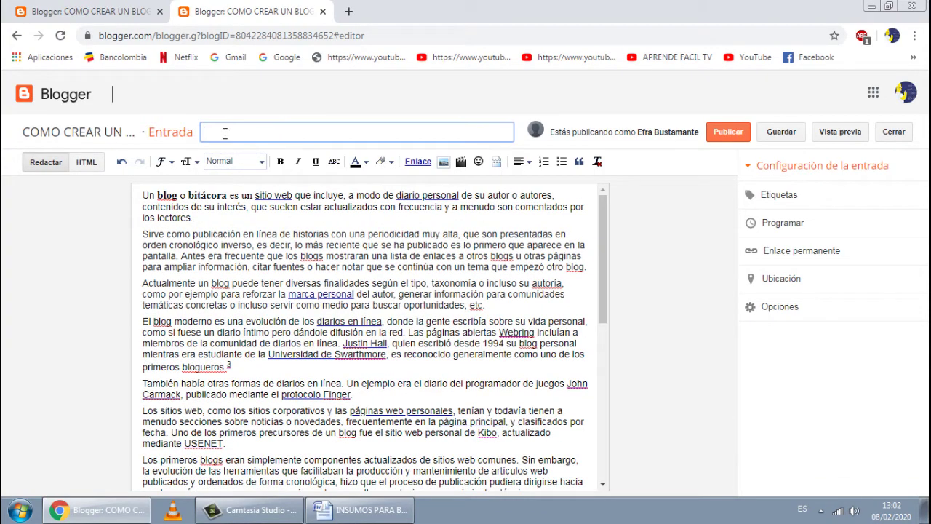
type("CONCEPTO D")
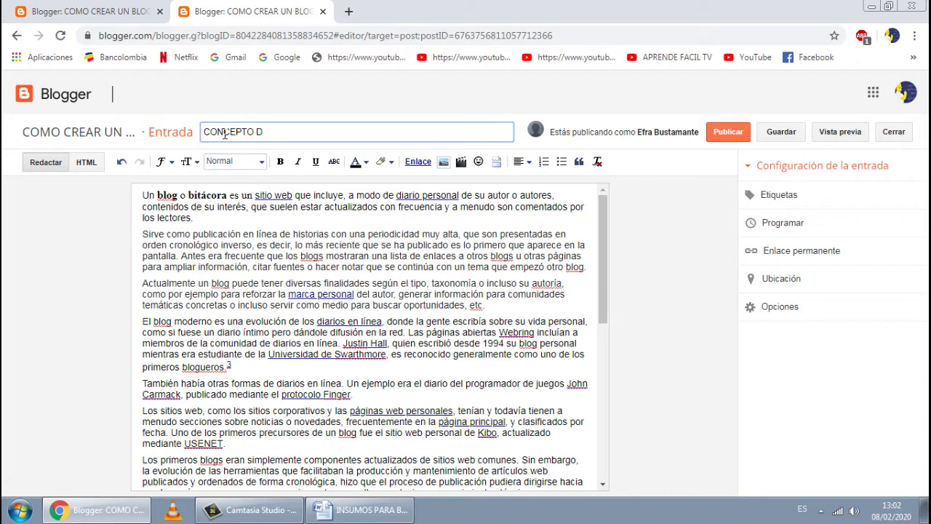
key("BackSpace")
key("BackSpace")
key("BackSpace")
key("BackSpace")
key("BackSpace")
key("BackSpace")
key("BackSpace")
key("BackSpace")
key("BackSpace")
type("CONCEPTO DEL")
type("BLOG WEB E HISTORIA")
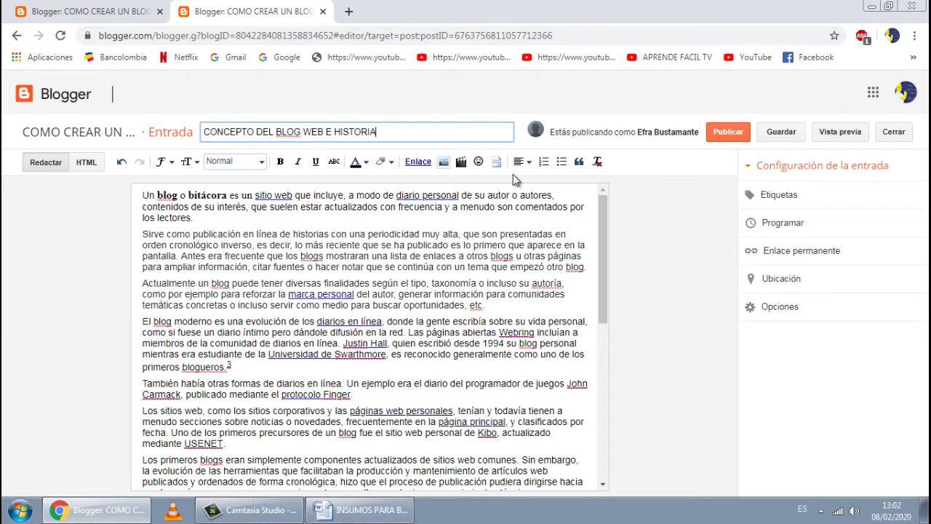
Add an empty line below the last paragraph of the entry text and place the text cursor there.
scroll(522, 345, "down", 5)
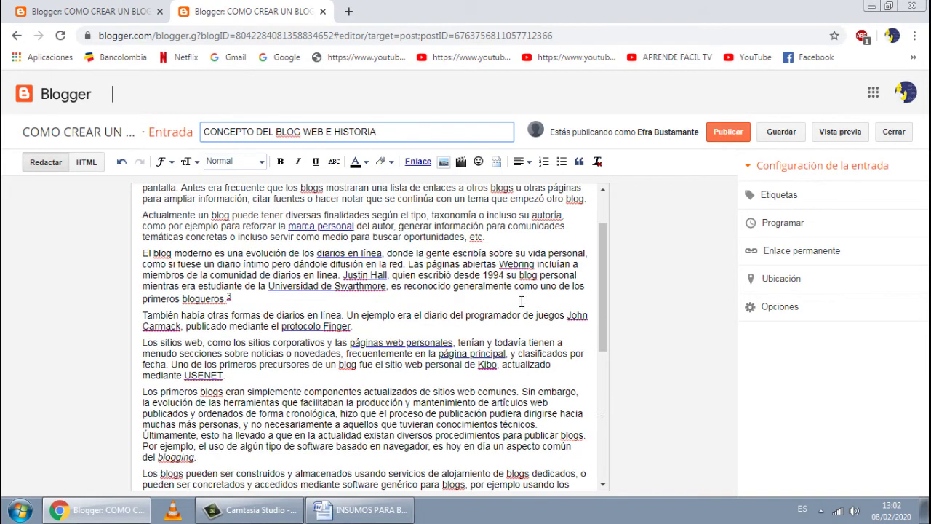
left_click(306, 469)
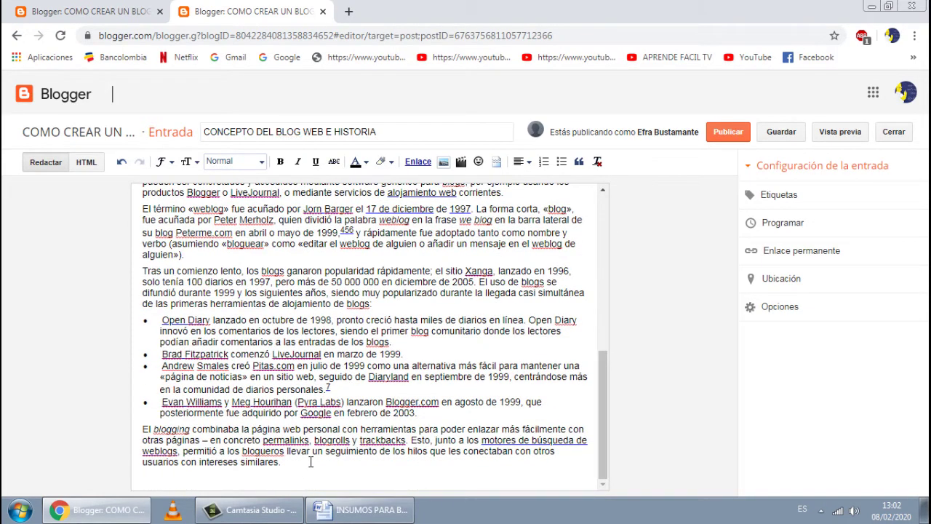
scroll(311, 461, "down", 1)
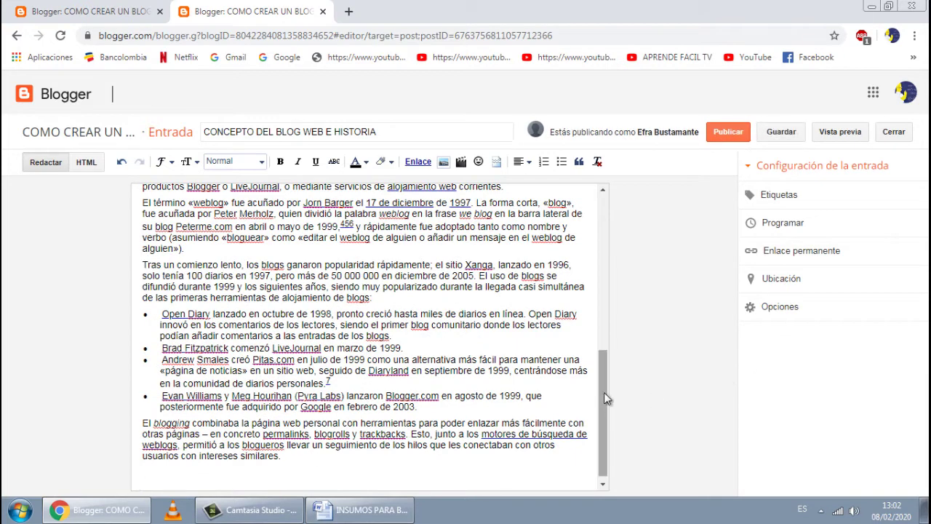
scroll(604, 397, "down", 1)
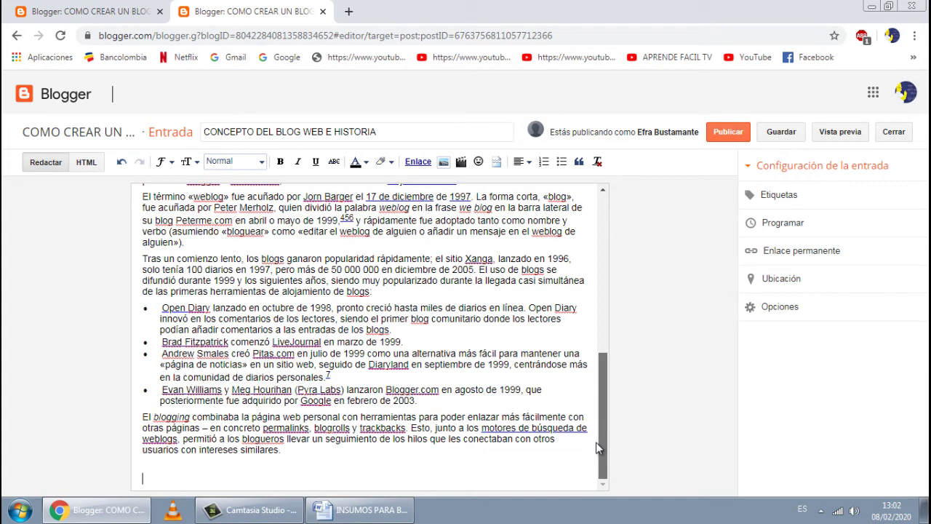
Upload Imagen blog.png from the desktop (Escritorio) and insert it at the end of the entry.
left_click(445, 164)
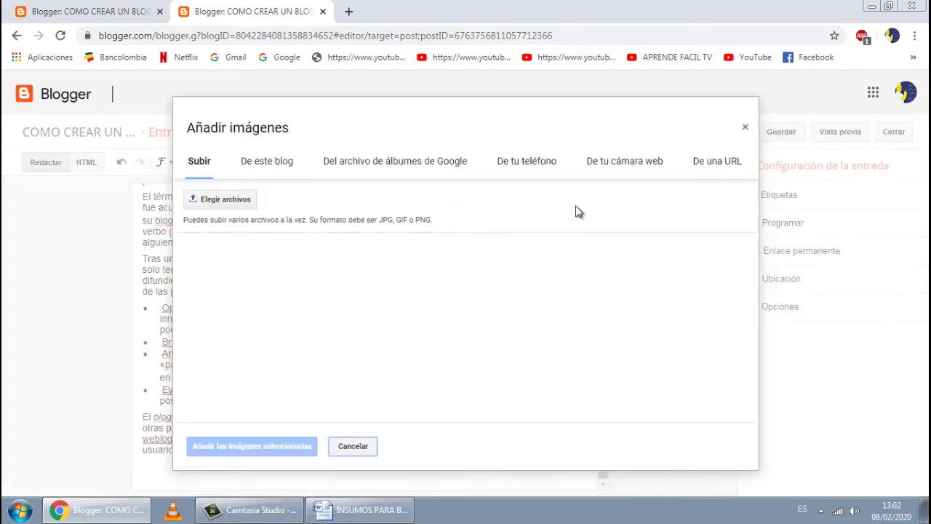
left_click(234, 204)
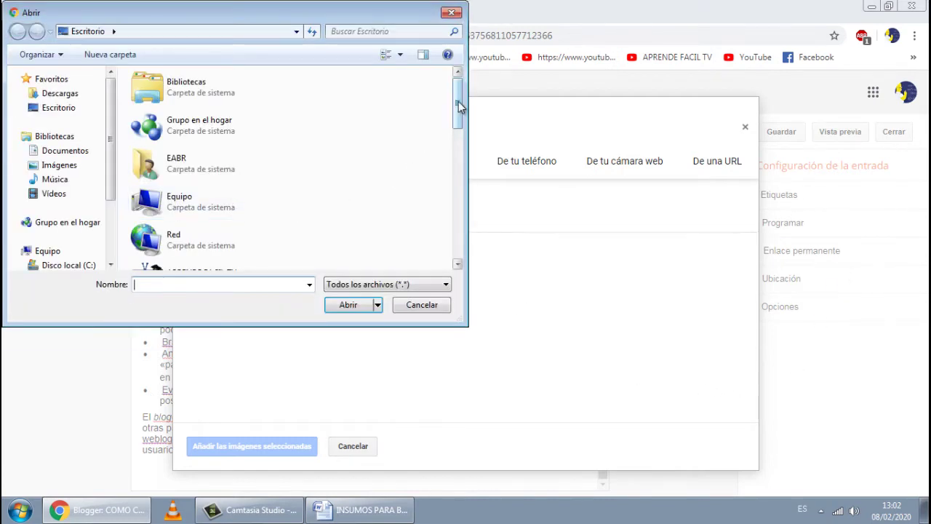
left_click_drag(459, 101, 449, 189)
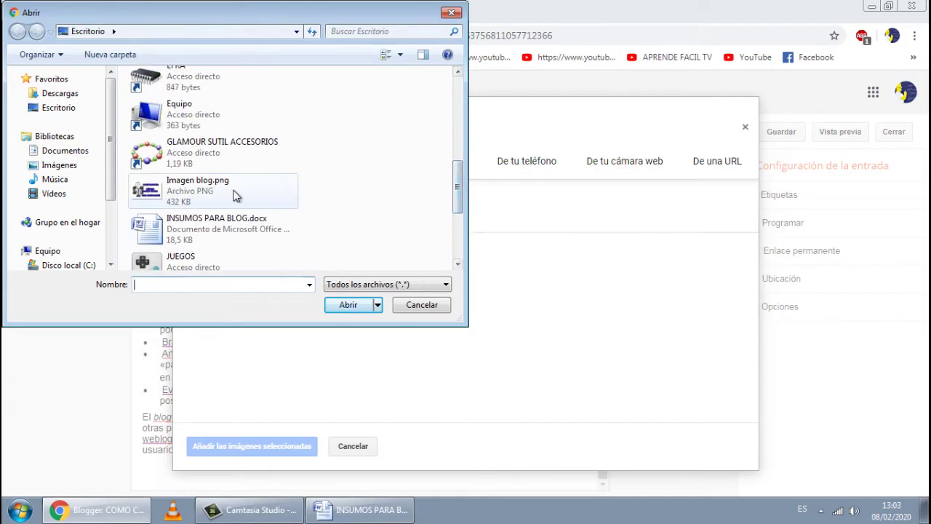
left_click(194, 201)
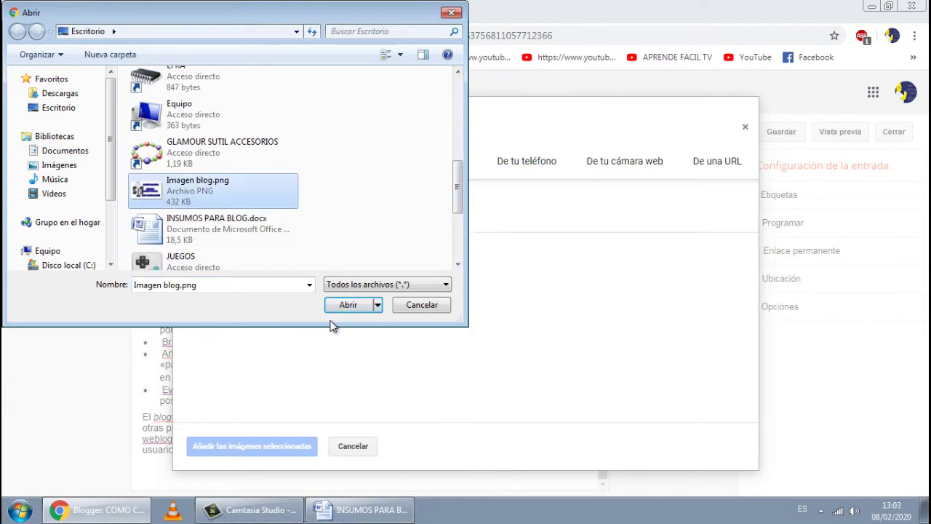
left_click(349, 306)
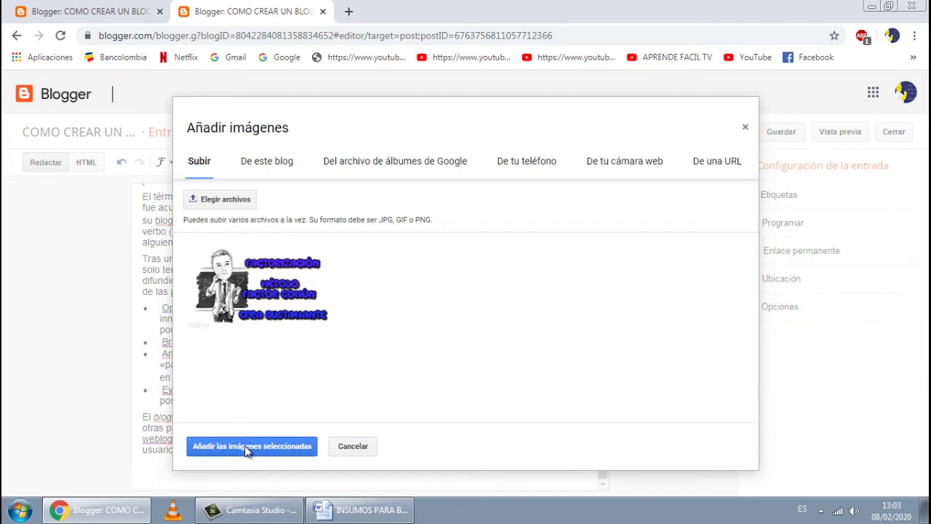
left_click(266, 306)
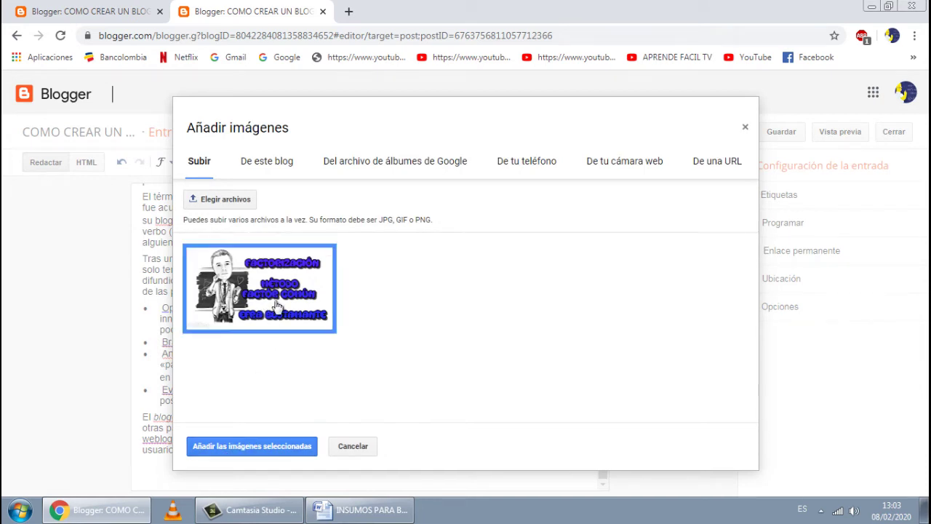
left_click(259, 447)
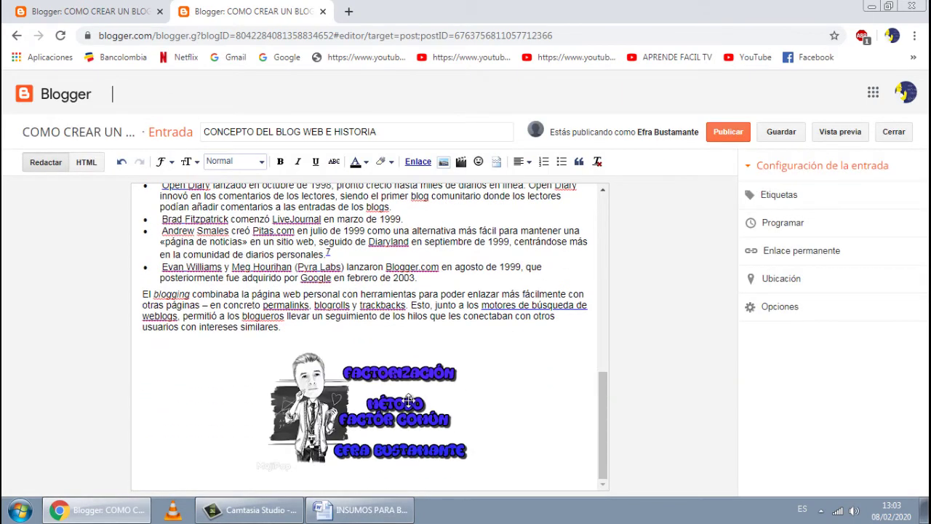
Set the inserted image's size to Grande.
left_click(408, 399)
left_click(531, 399)
left_click(386, 428)
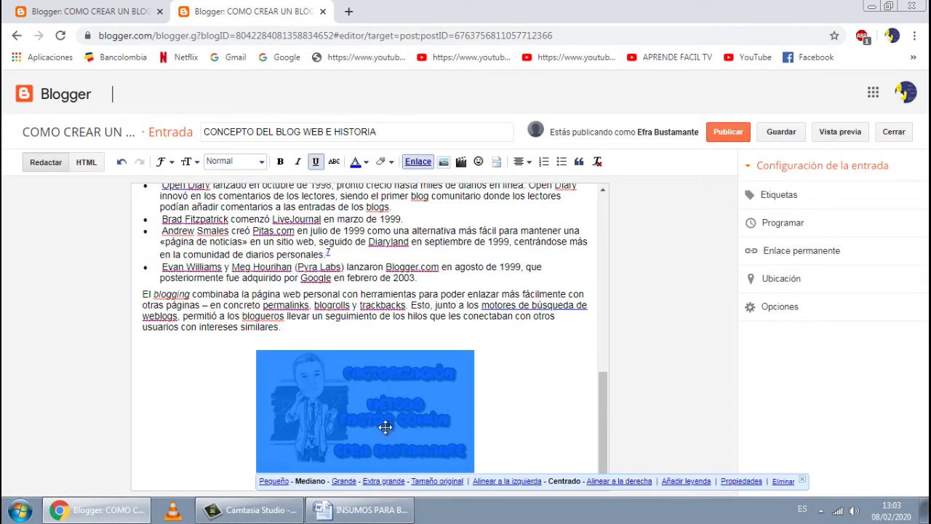
left_click(347, 481)
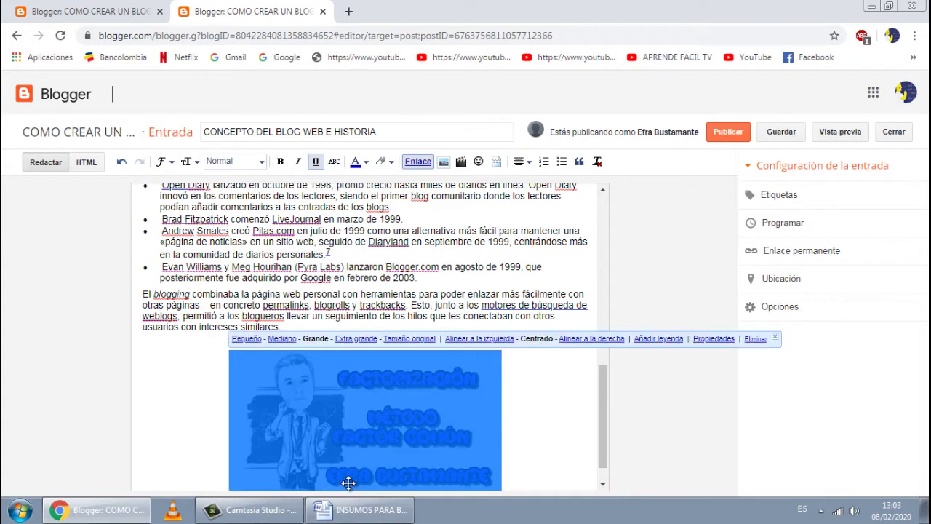
scroll(476, 405, "down", 1)
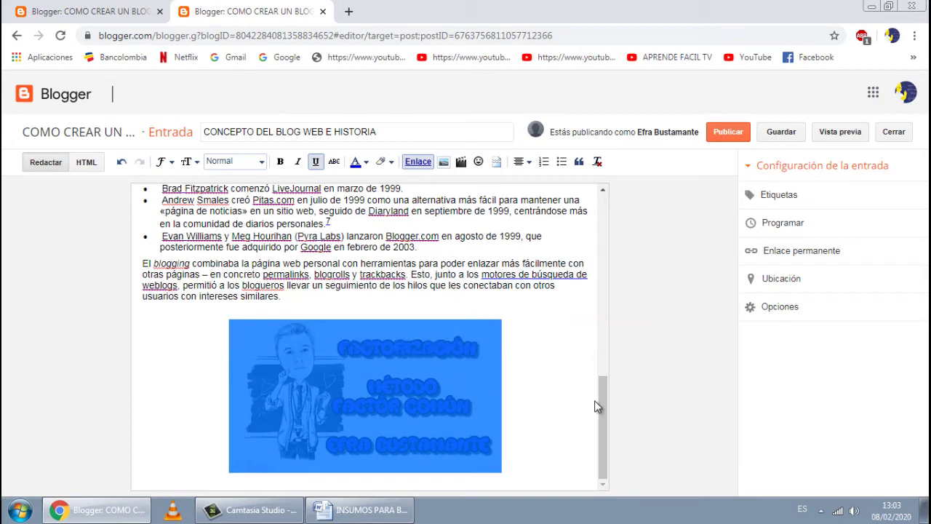
Add an empty line below the image at the end of the entry.
left_click(594, 404)
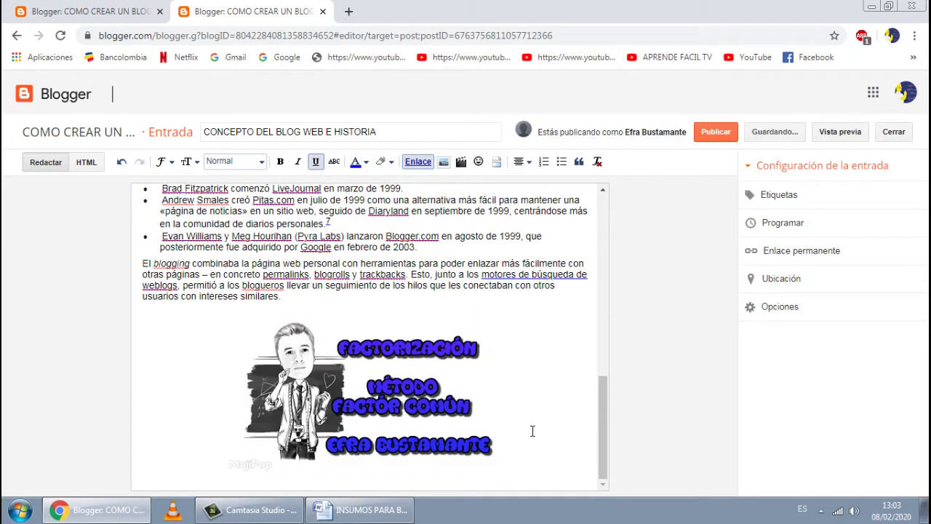
key("Return")
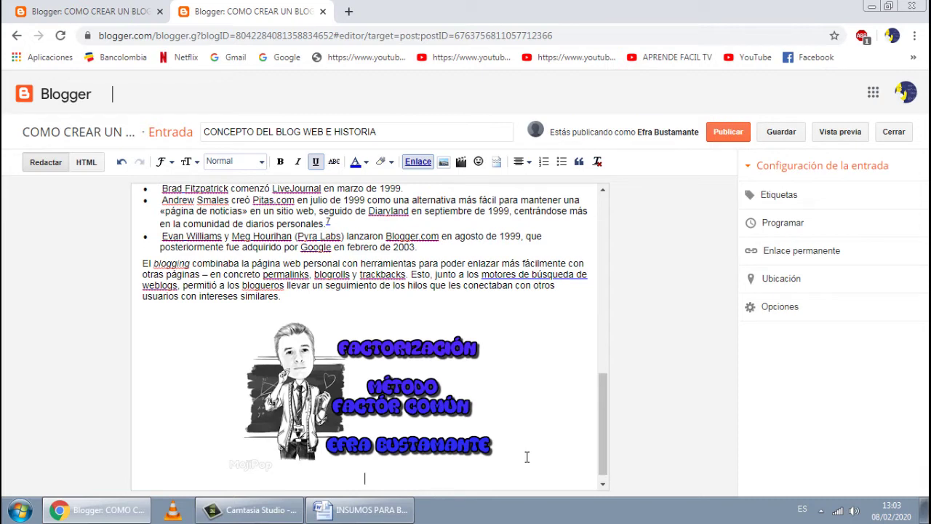
key("BackSpace")
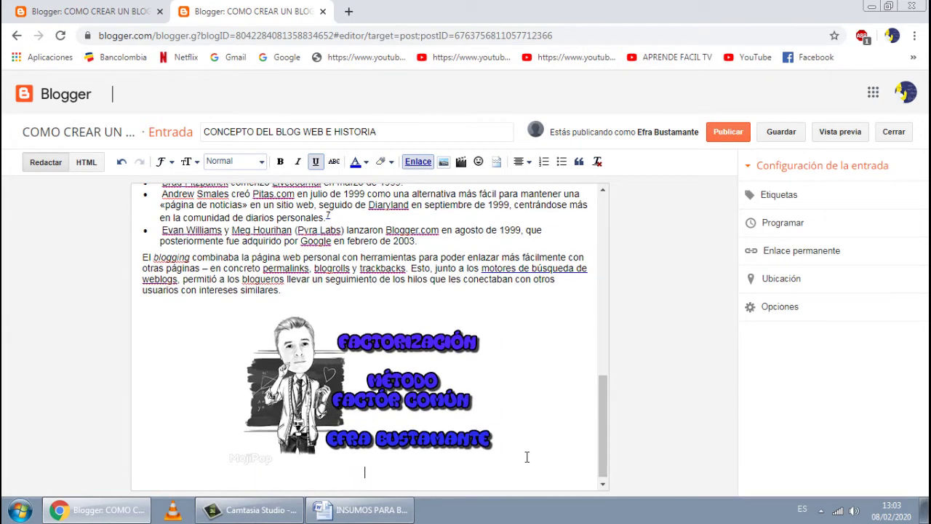
key("Return")
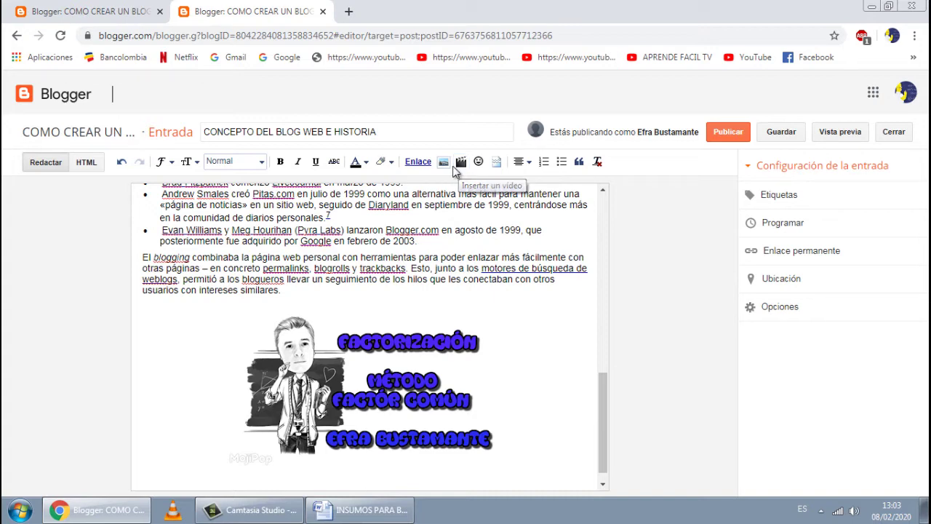
Open the video "Bienvenidos al canal Aprende Fácil TV" from the APRENDE FACIL TV YouTube channel in a new browser tab.
left_click(349, 13)
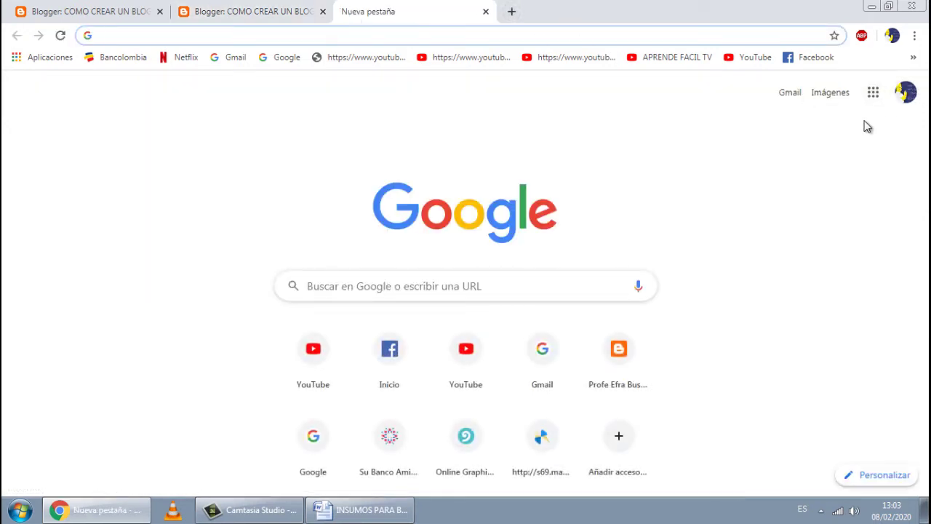
left_click(671, 61)
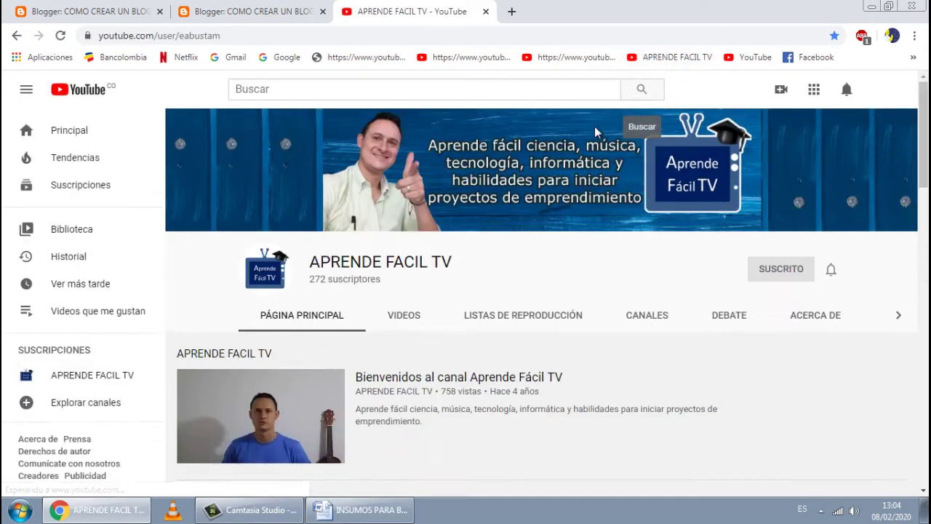
scroll(586, 149, "down", 3)
scroll(578, 168, "up", 1)
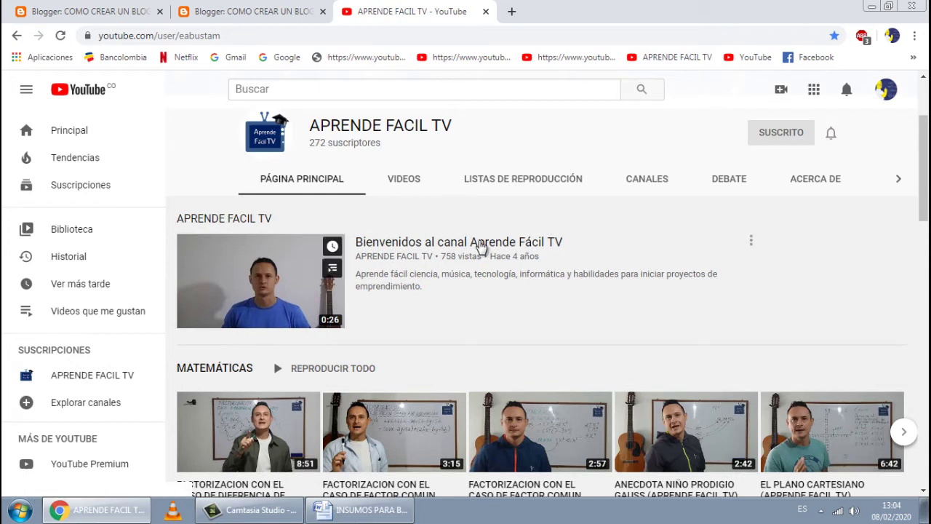
left_click(480, 245)
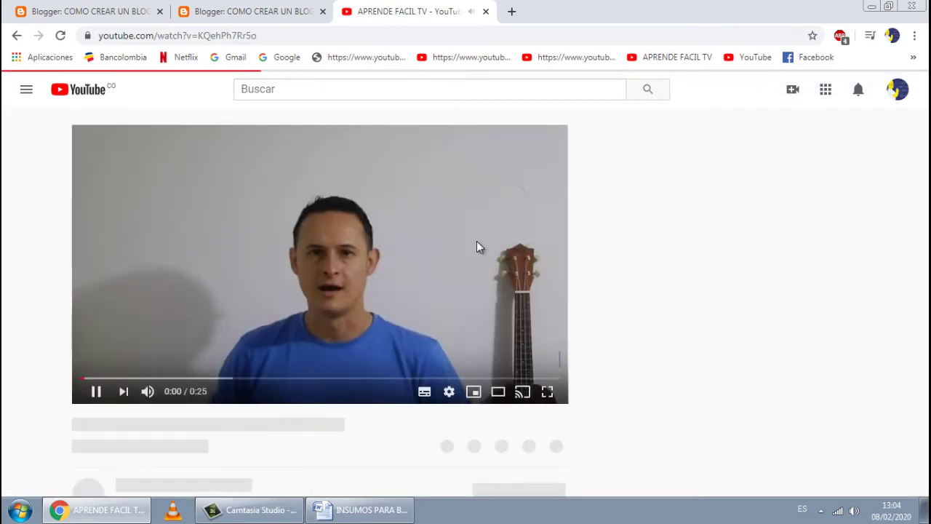
Pause the video "Bienvenidos al canal Aprende Fácil TV" and copy its full web address.
left_click(551, 287)
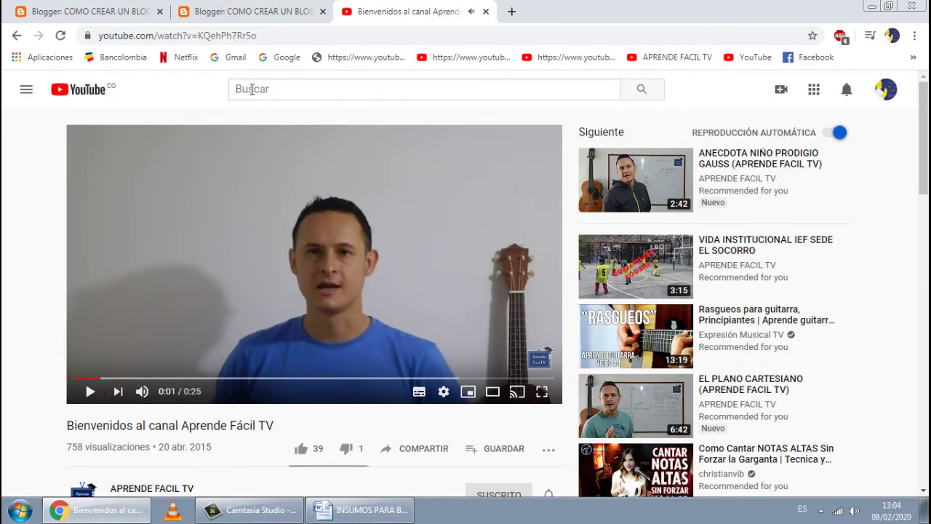
left_click_drag(258, 35, 87, 35)
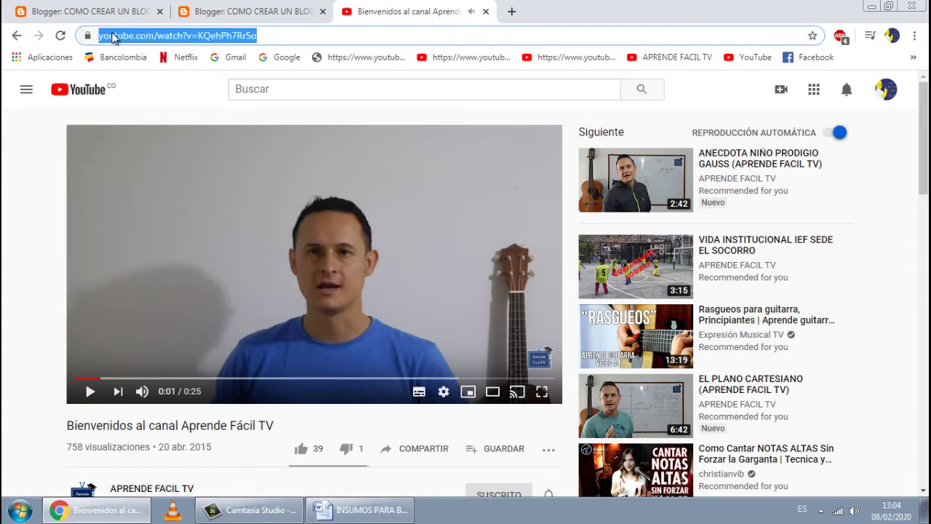
right_click(112, 34)
left_click(142, 85)
left_click(134, 514)
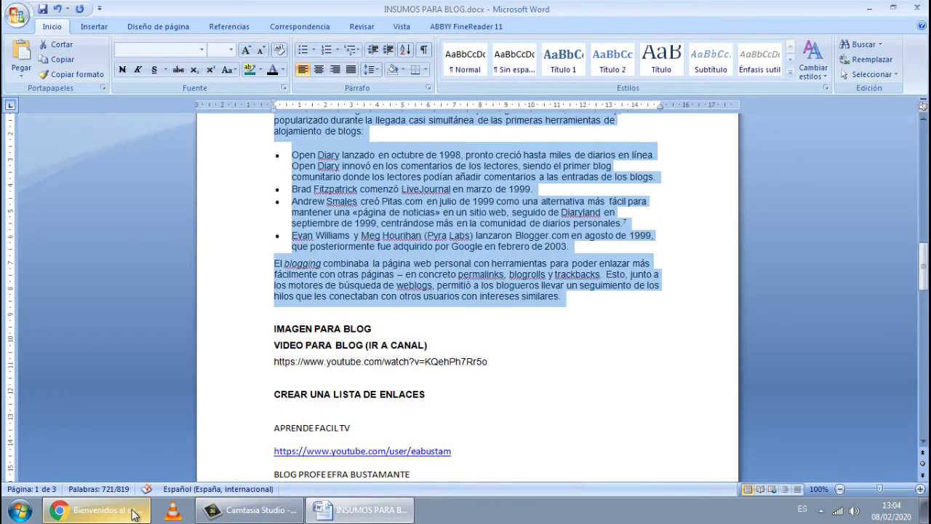
left_click(131, 511)
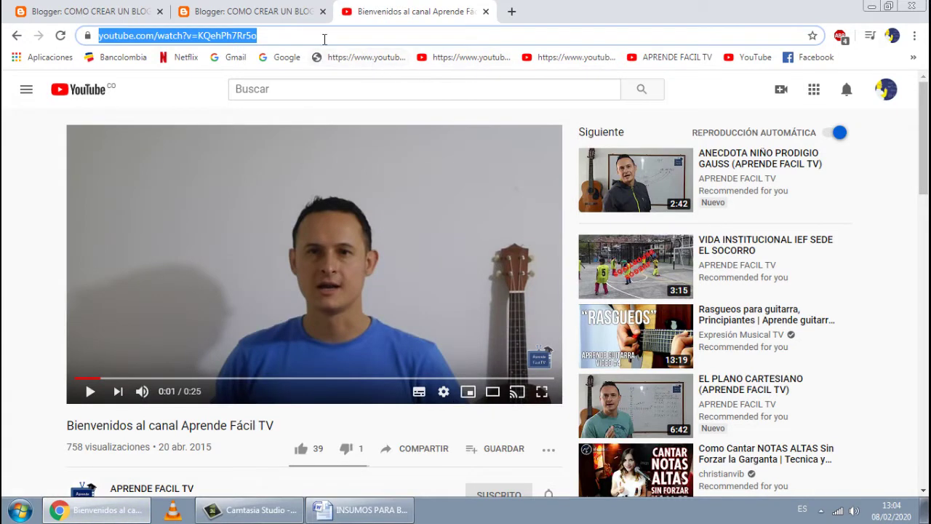
left_click(281, 17)
scroll(573, 357, "down", 1)
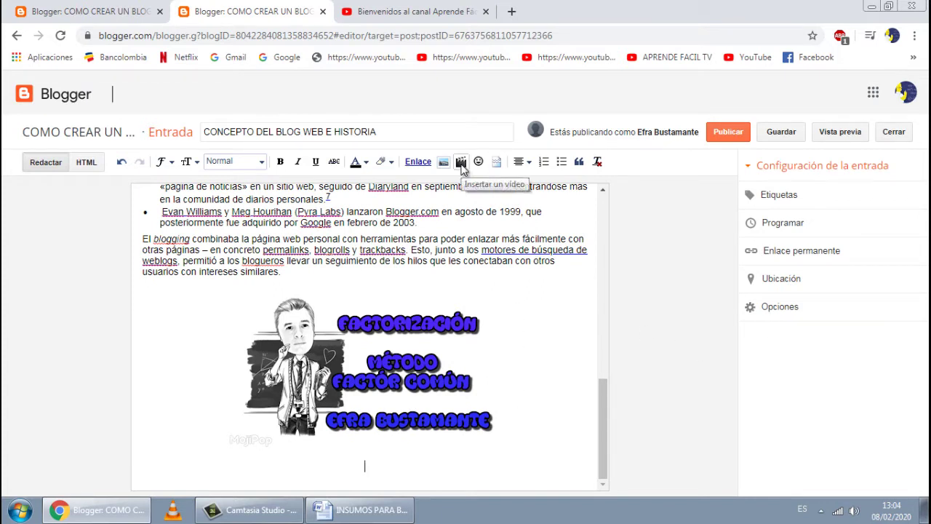
left_click(461, 162)
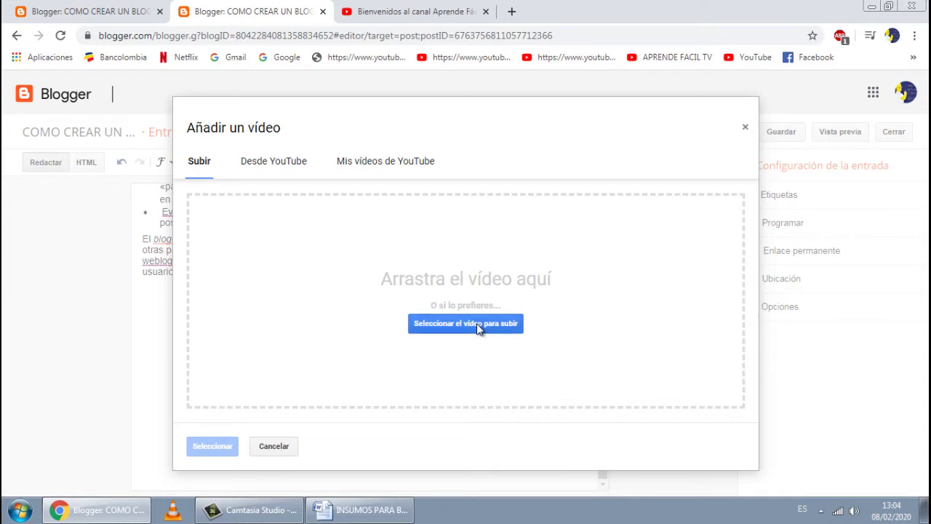
left_click(265, 167)
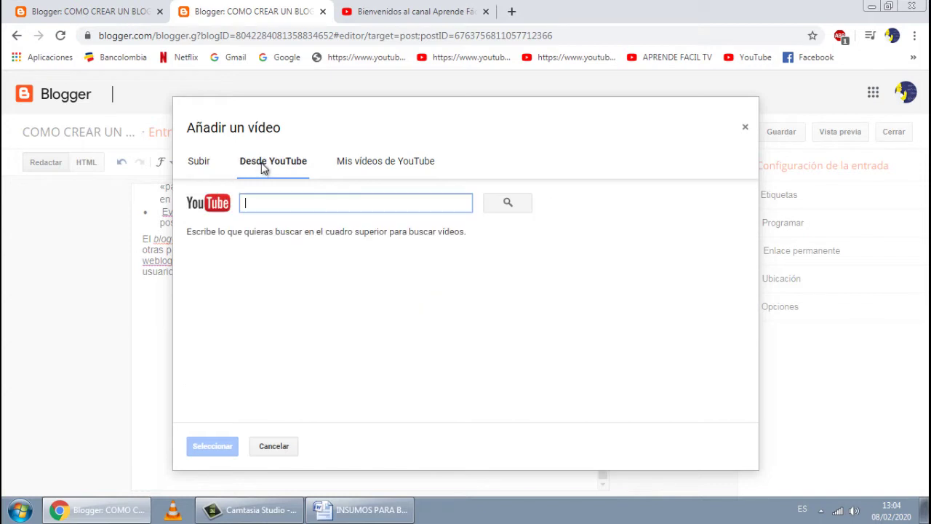
right_click(265, 206)
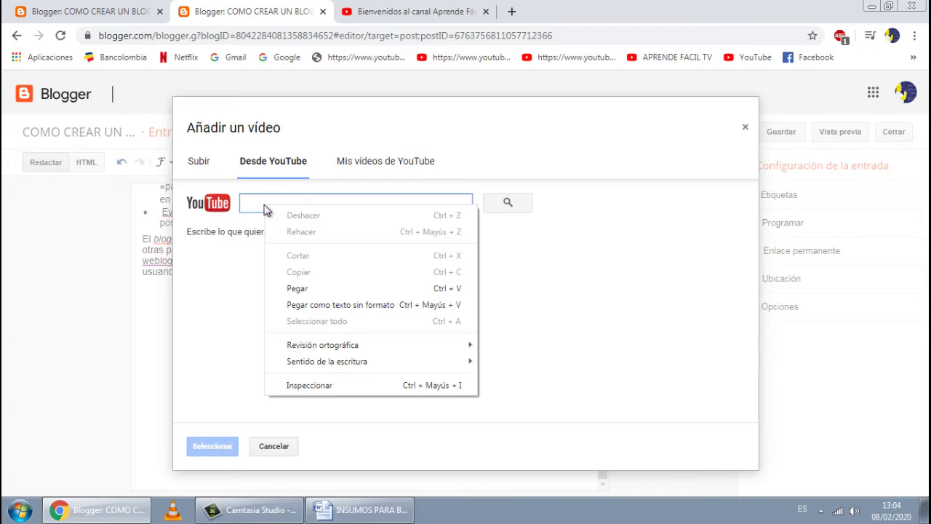
left_click(297, 290)
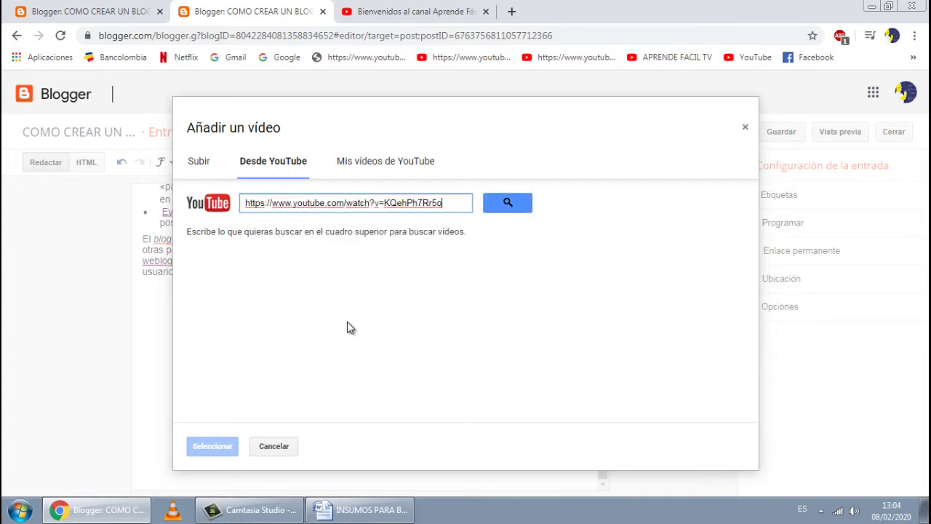
left_click(507, 204)
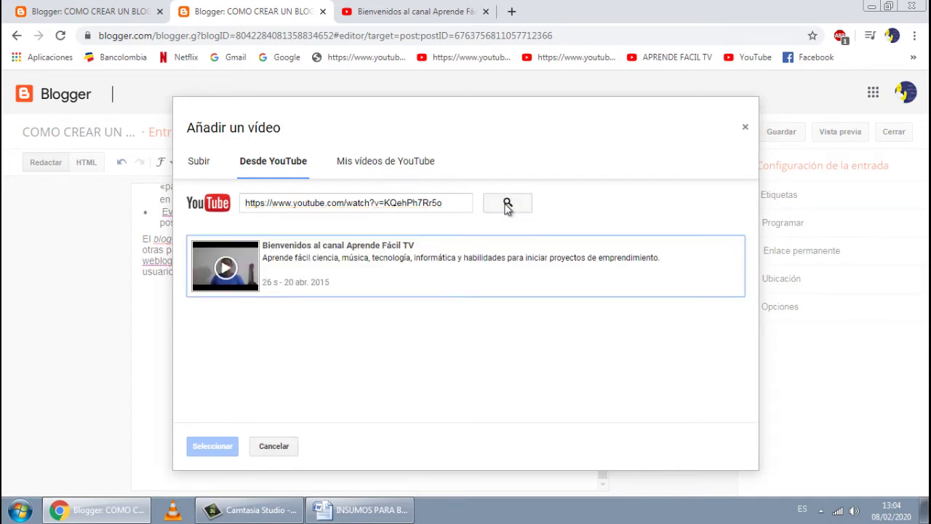
left_click(289, 273)
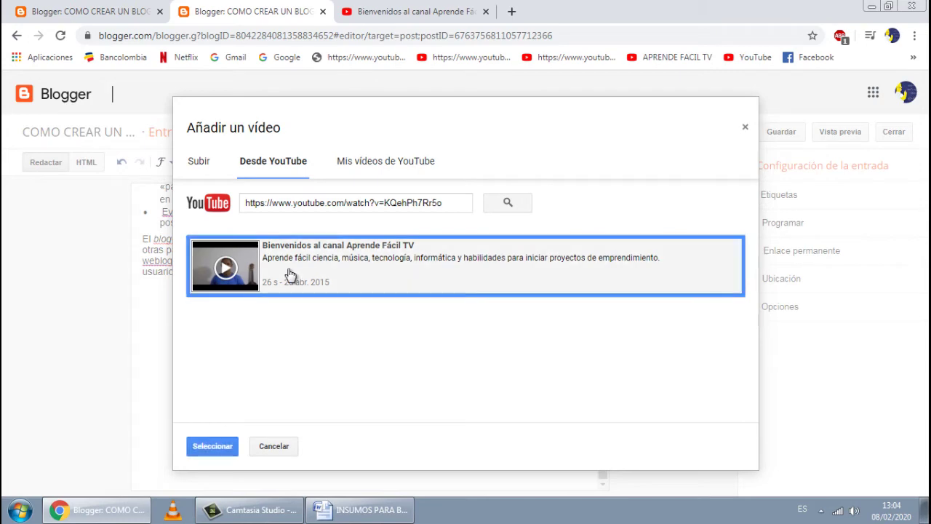
left_click(213, 446)
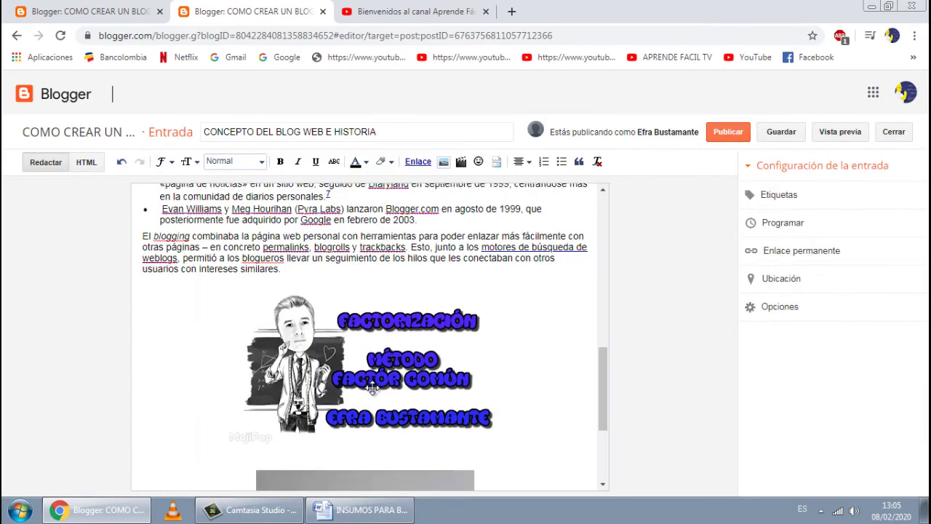
Check the embedded video in the entry and publish "CONCEPTO DEL BLOG WEB E HISTORIA".
left_click(434, 364)
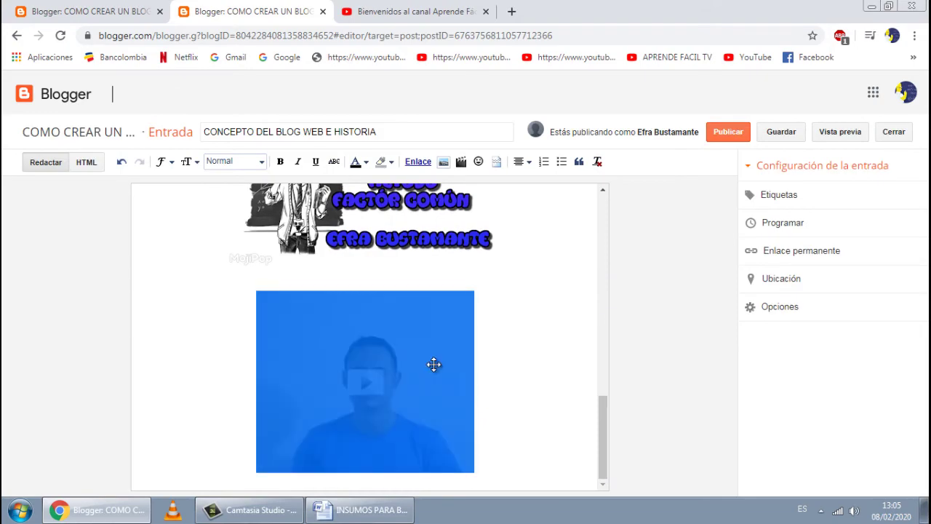
left_click(517, 336)
scroll(565, 291, "up", 15)
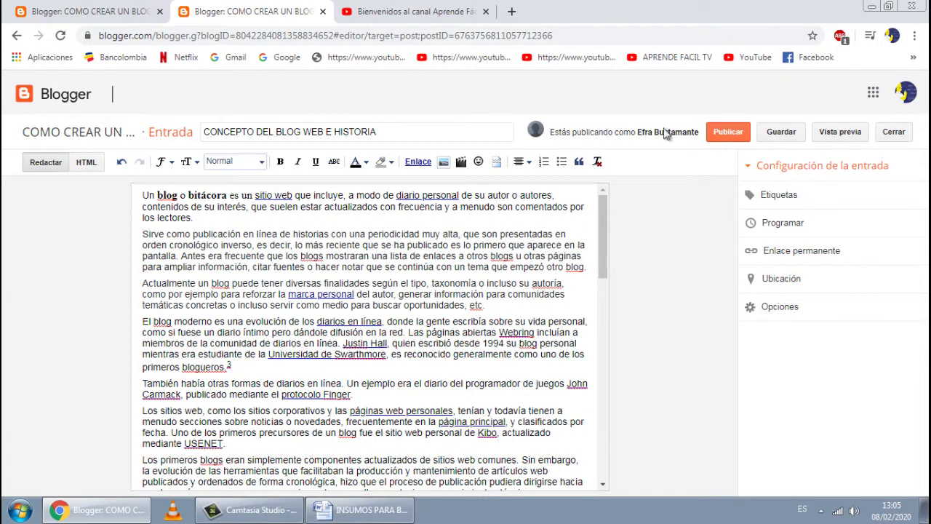
left_click(735, 134)
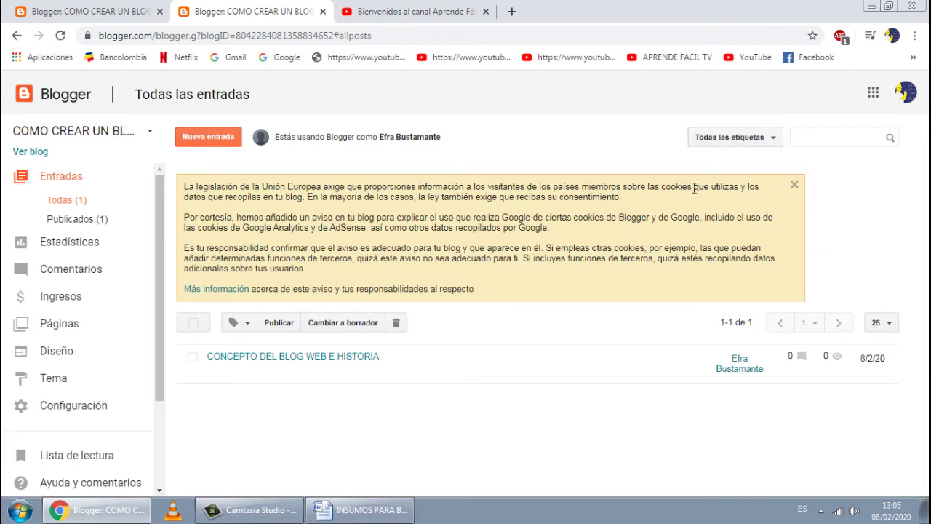
Open the live blog and examine the published entry from its header down to the image and embedded video.
left_click(29, 152)
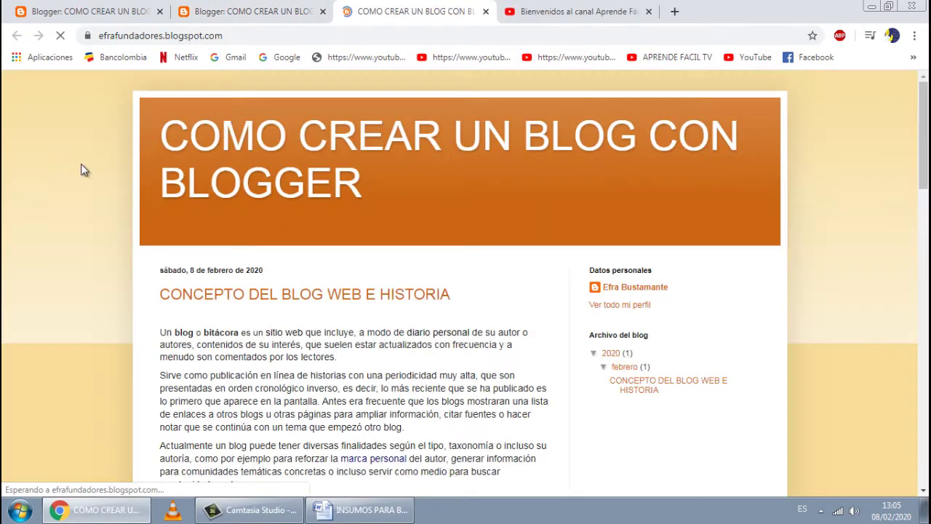
scroll(466, 253, "down", 3)
scroll(473, 323, "down", 9)
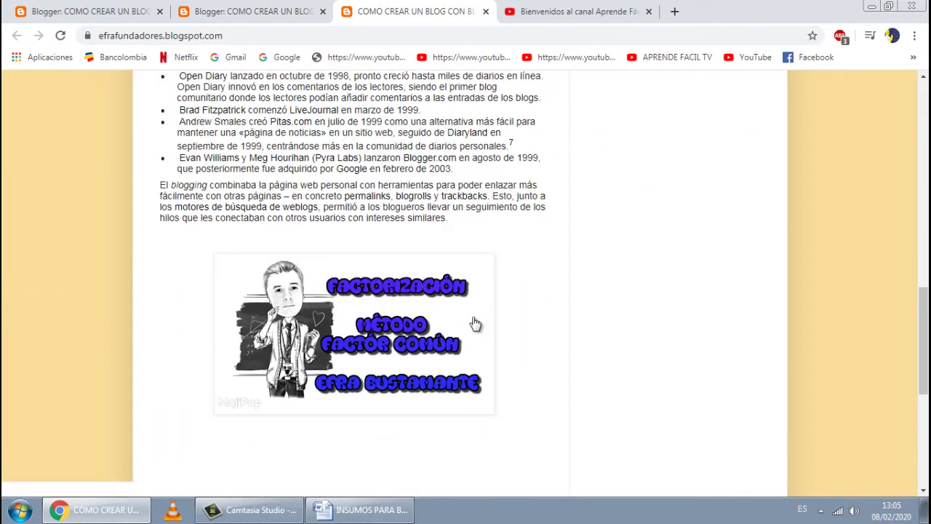
scroll(474, 322, "up", 8)
scroll(474, 322, "up", 4)
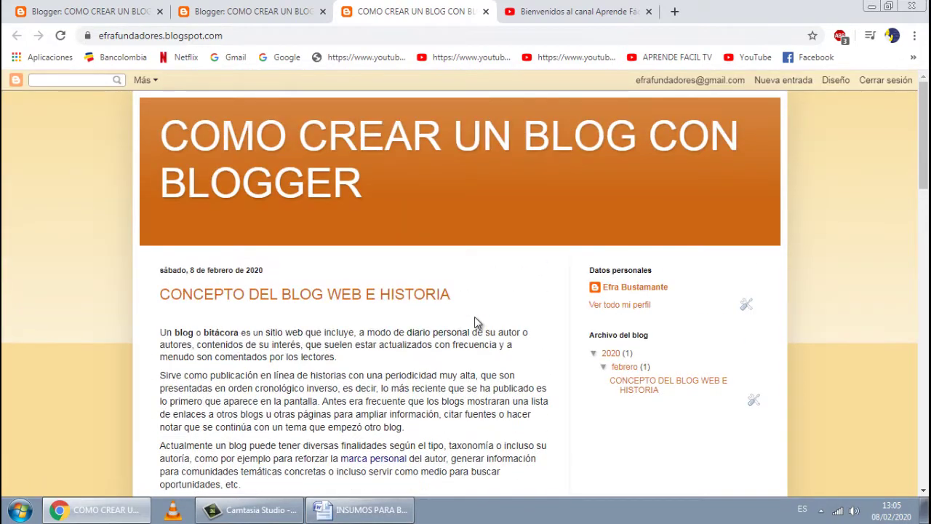
scroll(474, 315, "down", 2)
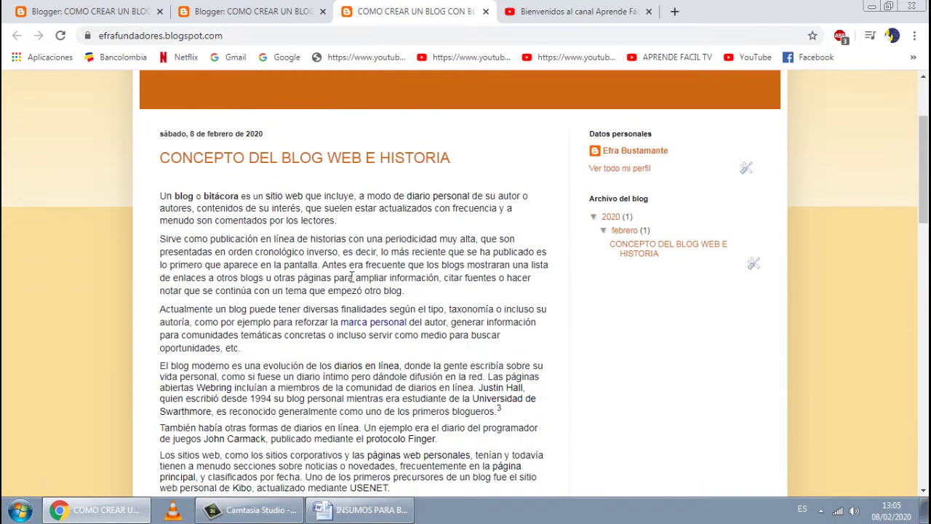
scroll(436, 313, "up", 2)
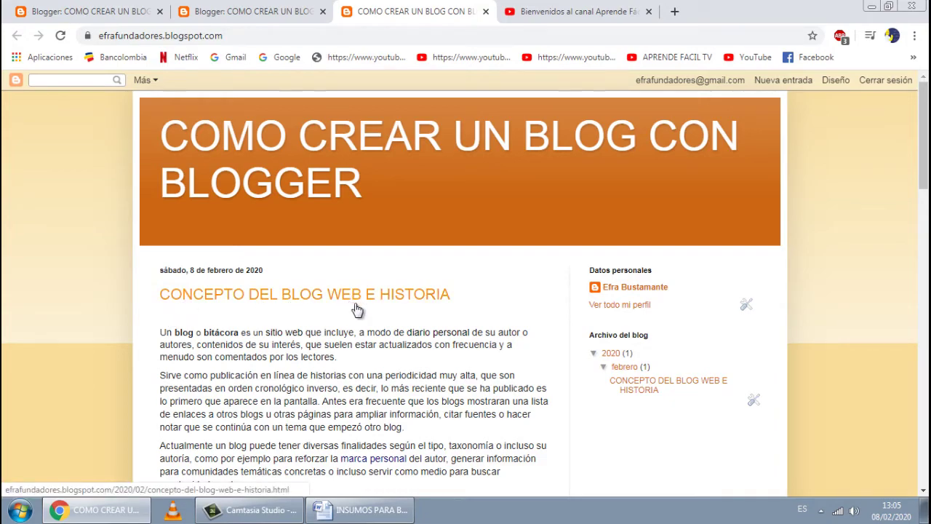
scroll(354, 306, "down", 6)
scroll(391, 241, "down", 10)
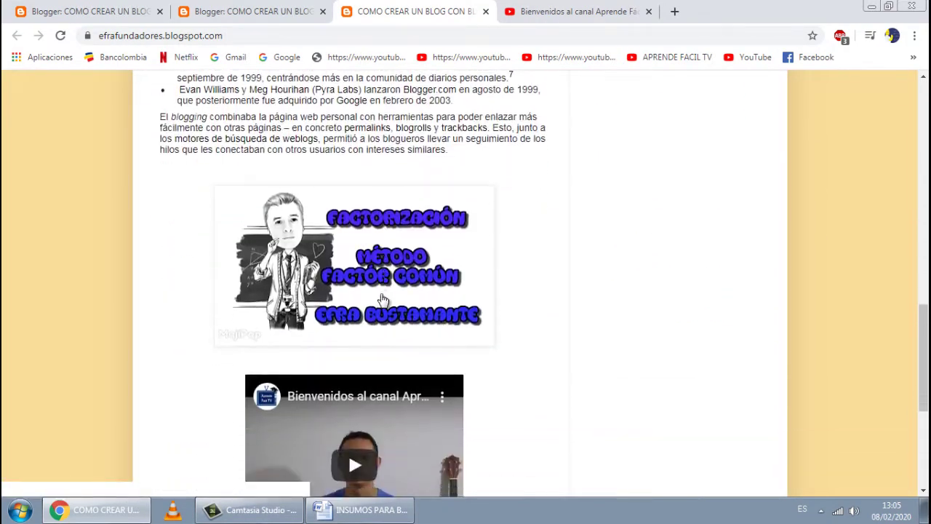
scroll(398, 256, "up", 2)
Play the embedded video briefly in the published entry, pause it and return to the blog's header.
left_click(359, 327)
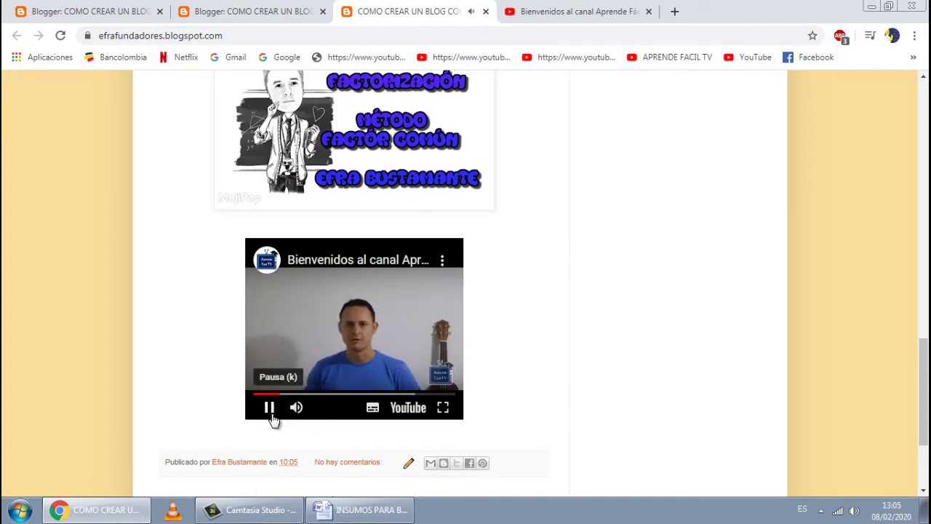
left_click(269, 419)
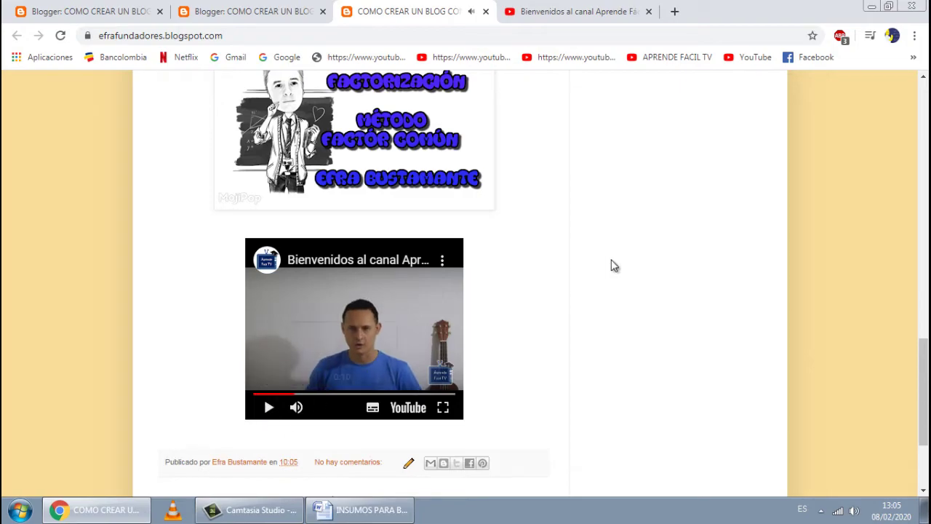
scroll(604, 272, "up", 10)
scroll(588, 311, "up", 7)
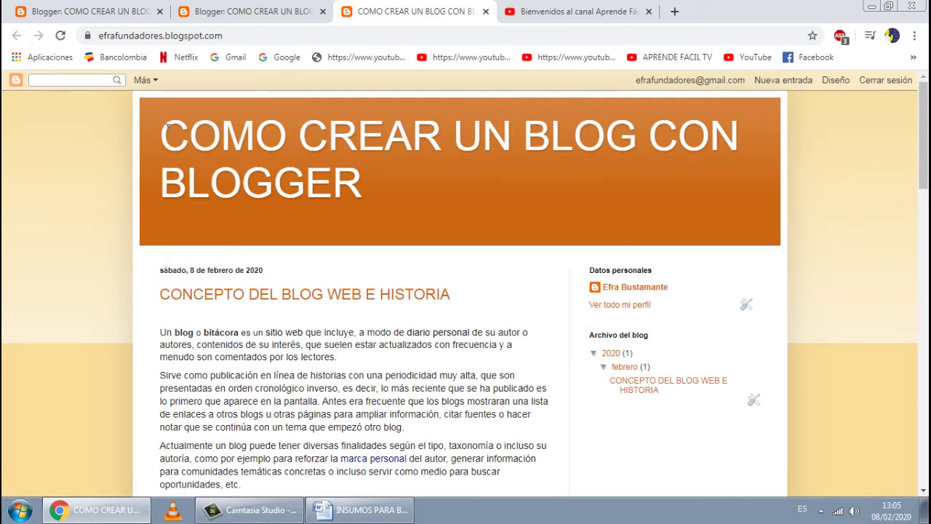
left_click_drag(167, 126, 751, 204)
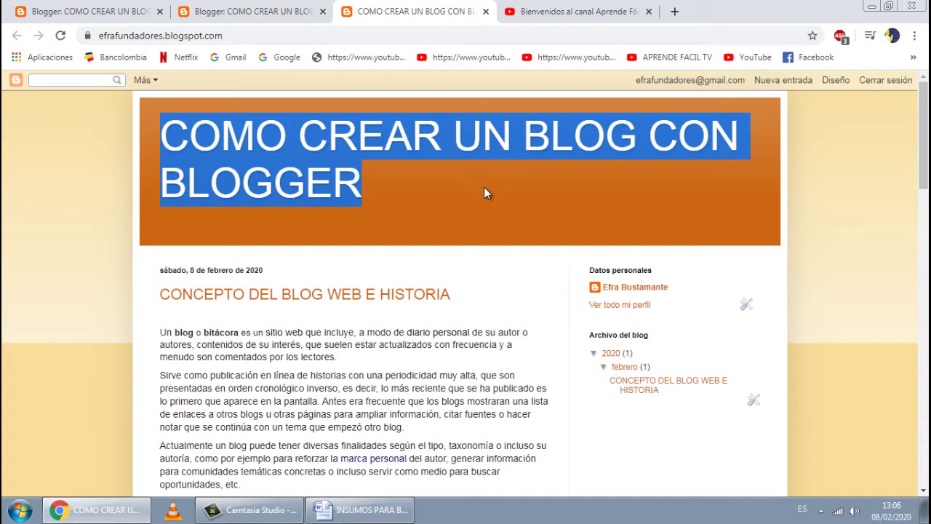
left_click(424, 193)
left_click_drag(375, 190, 175, 138)
left_click(489, 202)
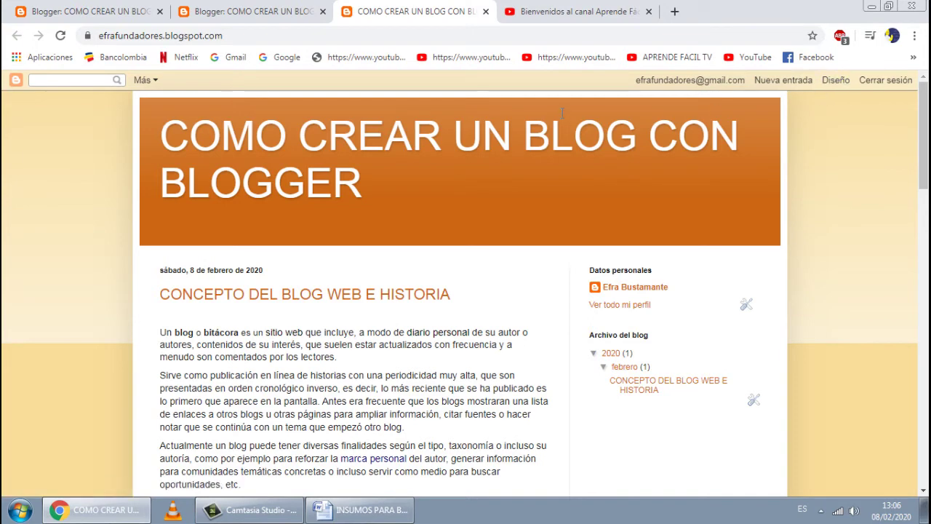
Open the blog's Diseño layout page and locate the Cabecera gadget that holds the blog title.
left_click(829, 81)
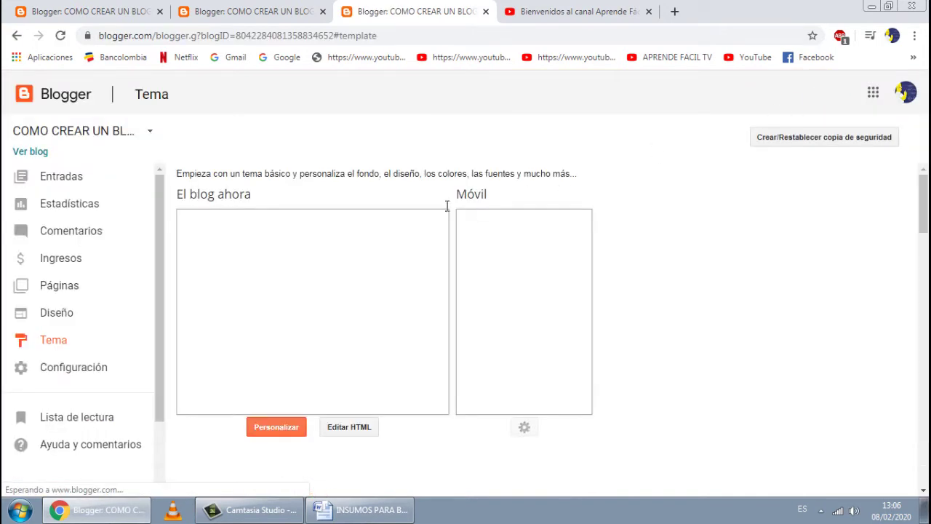
scroll(437, 263, "down", 2)
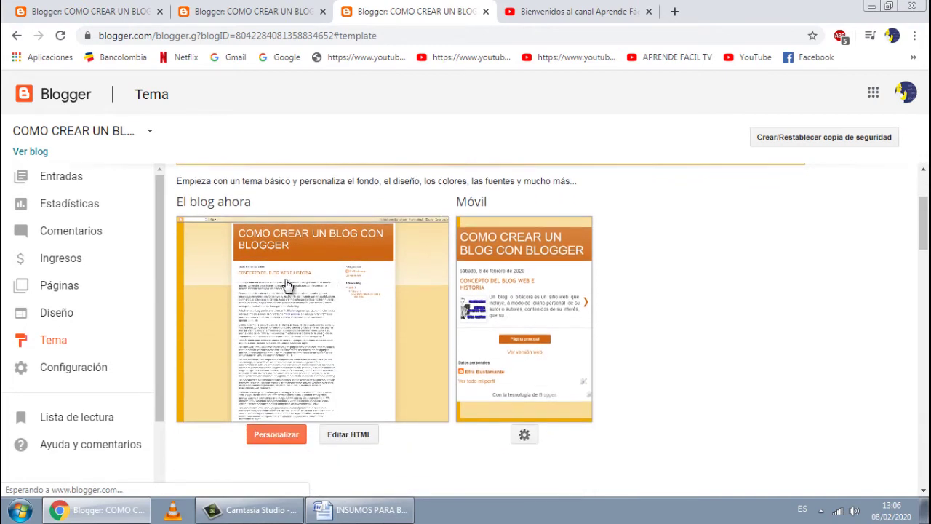
left_click(65, 321)
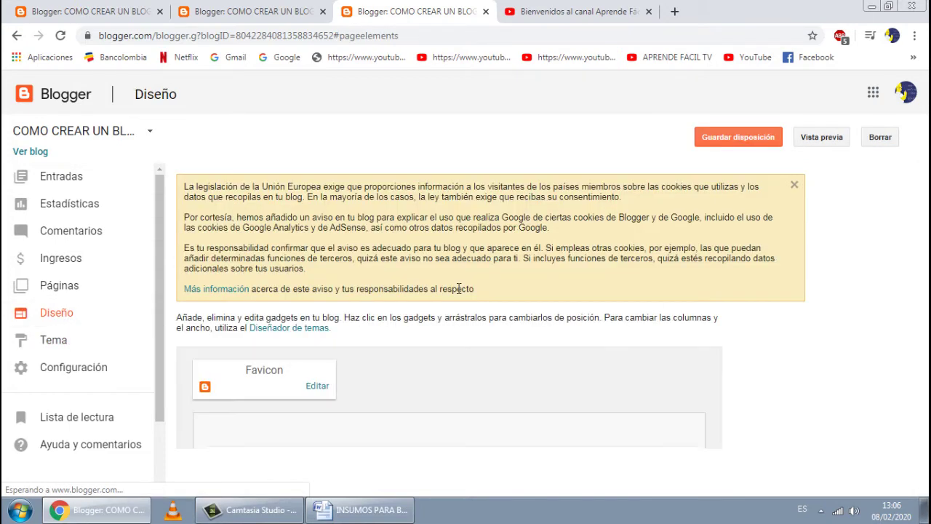
scroll(459, 288, "down", 2)
scroll(465, 291, "down", 1)
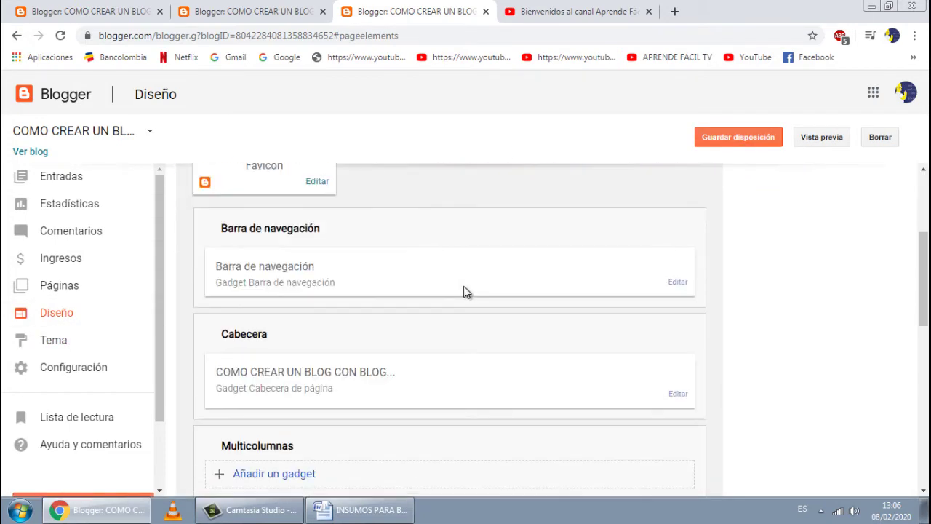
scroll(465, 291, "down", 1)
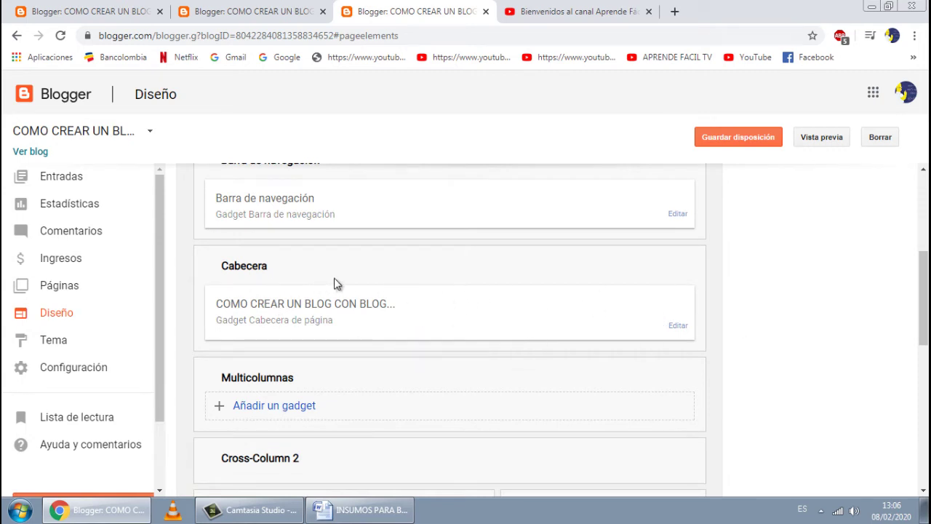
Show the desktop and preview the image titulo blog.png, closing the viewer when done.
left_click(923, 515)
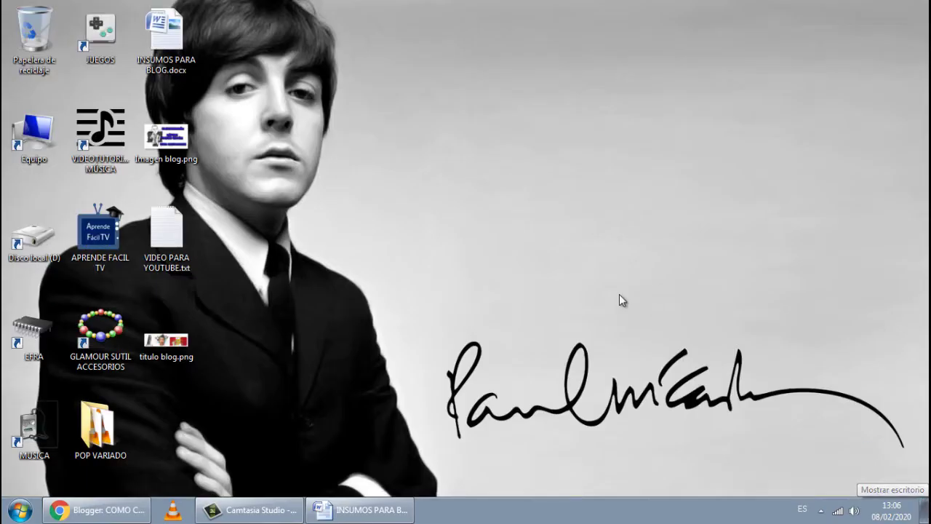
double_click(182, 348)
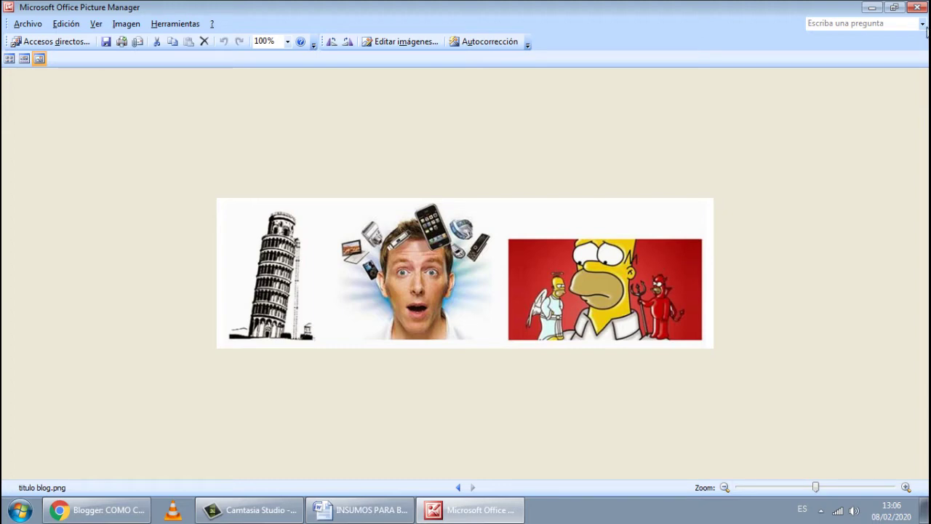
left_click(917, 8)
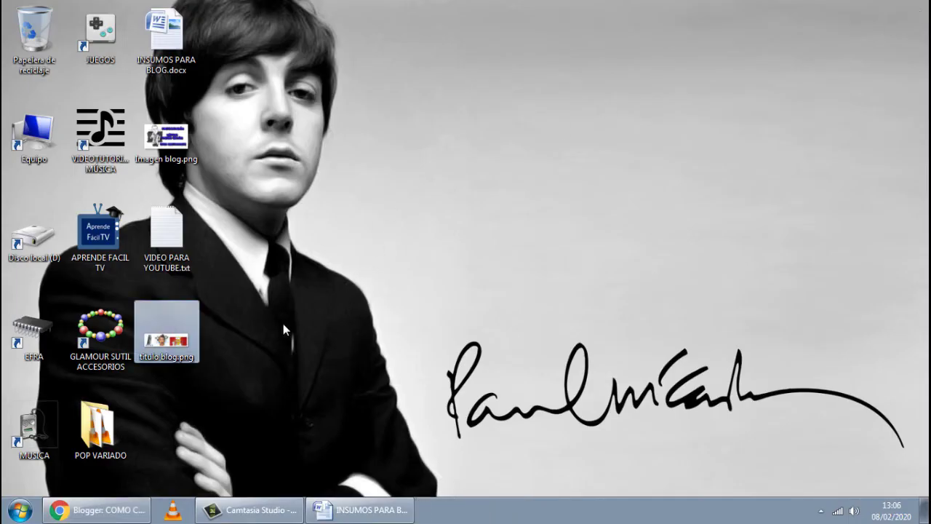
left_click(160, 344)
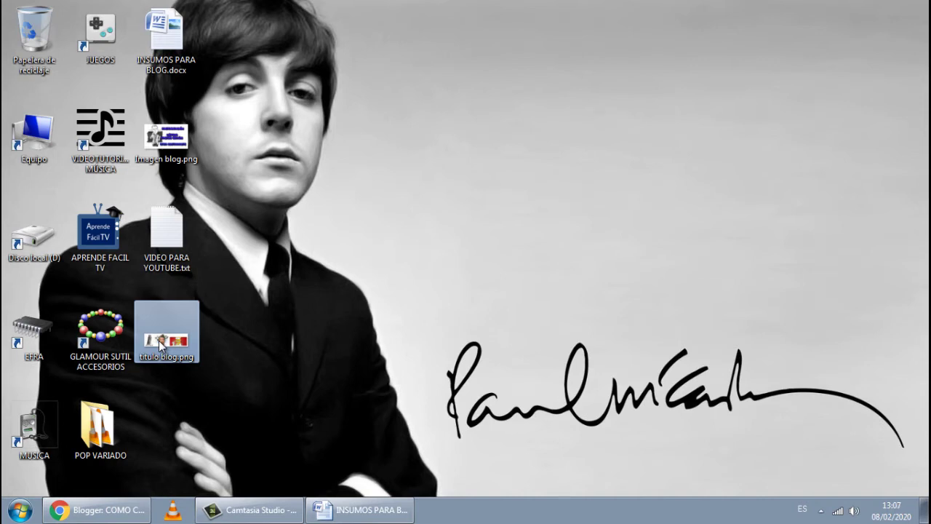
Open titulo blog.png in Paint and extend the canvas downward to about 340 px high for a caption.
right_click(160, 345)
mouse_move(222, 256)
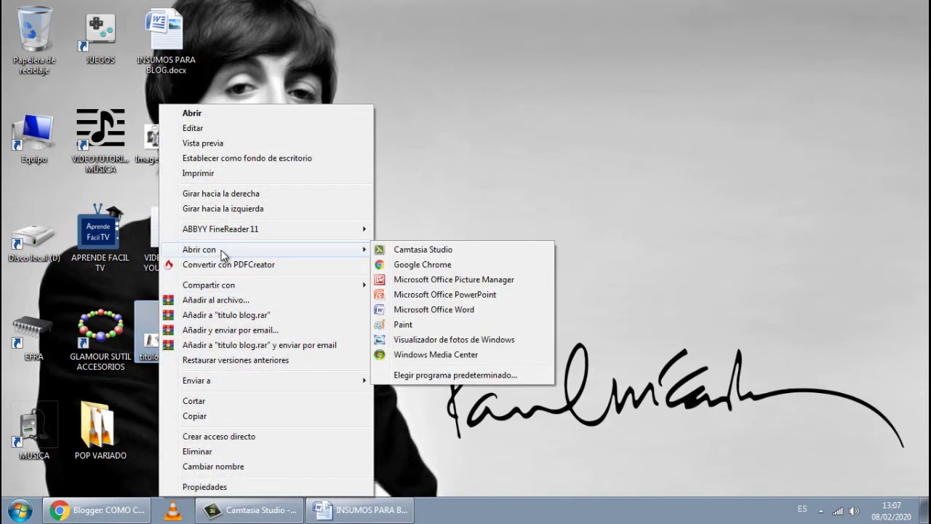
left_click(405, 324)
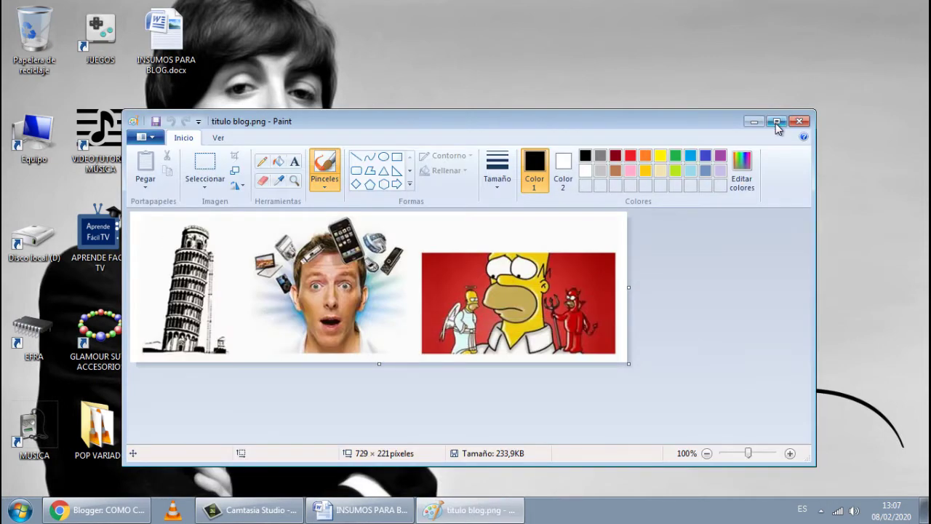
left_click(776, 122)
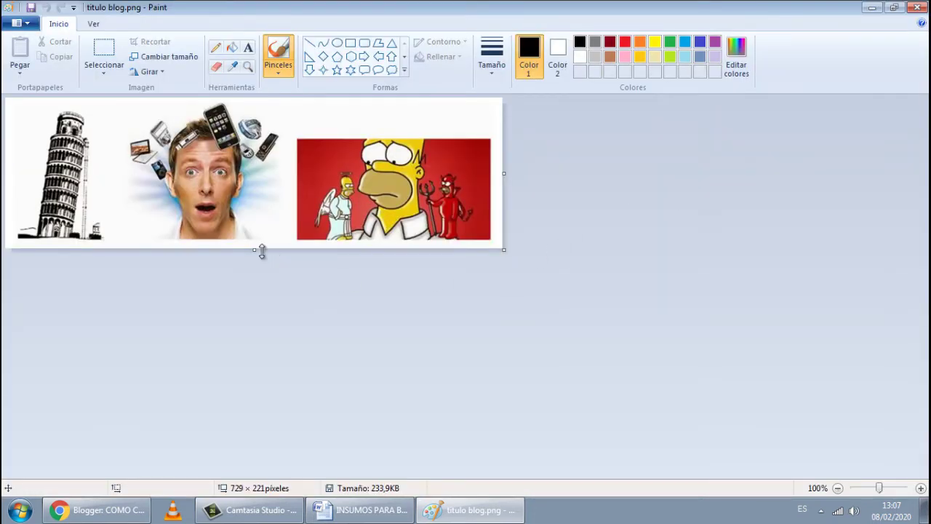
left_click_drag(256, 250, 257, 329)
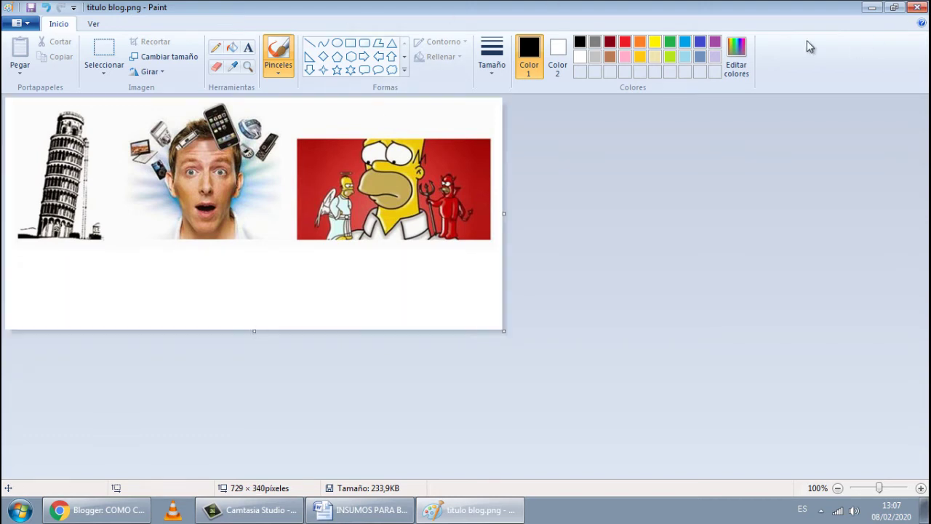
Add a text box about 621 × 79 px below the pictures and write COMO CREAR UN BLOG in bold Broadway 36.
left_click(248, 48)
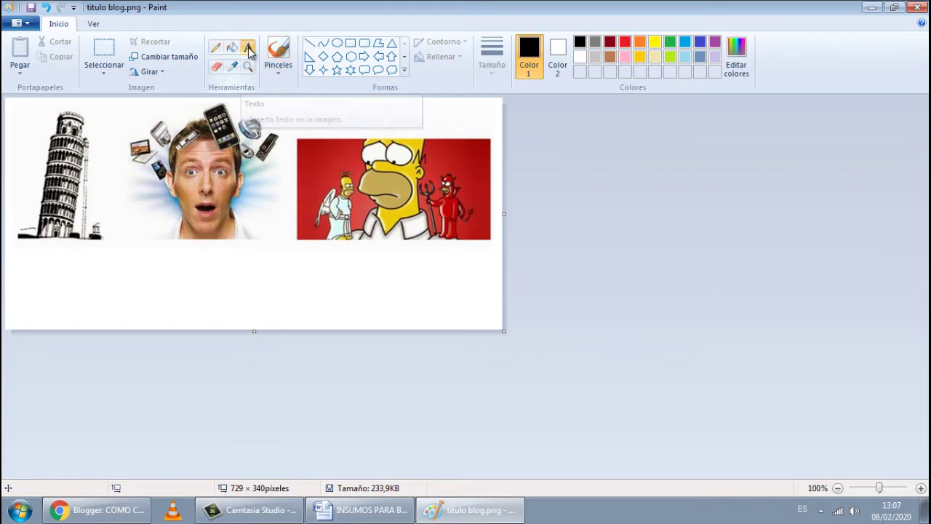
left_click_drag(31, 260, 455, 310)
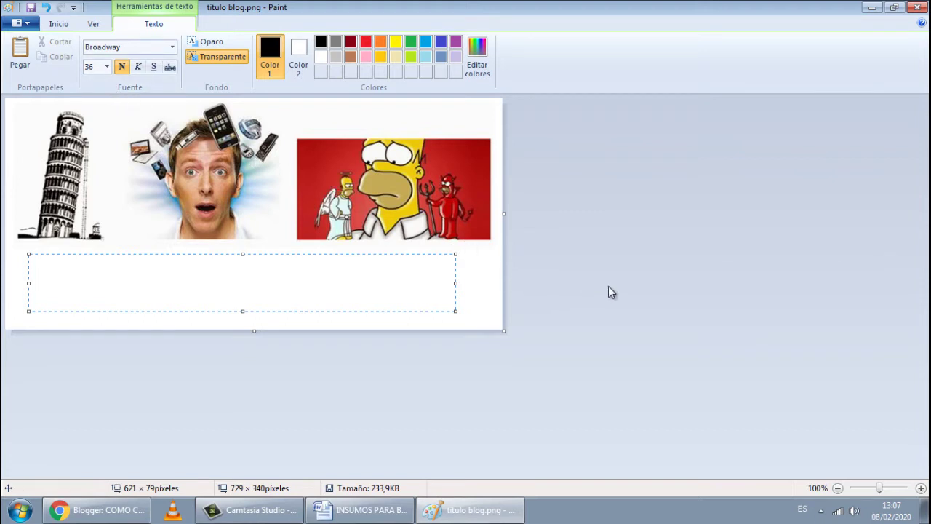
type("COMO ")
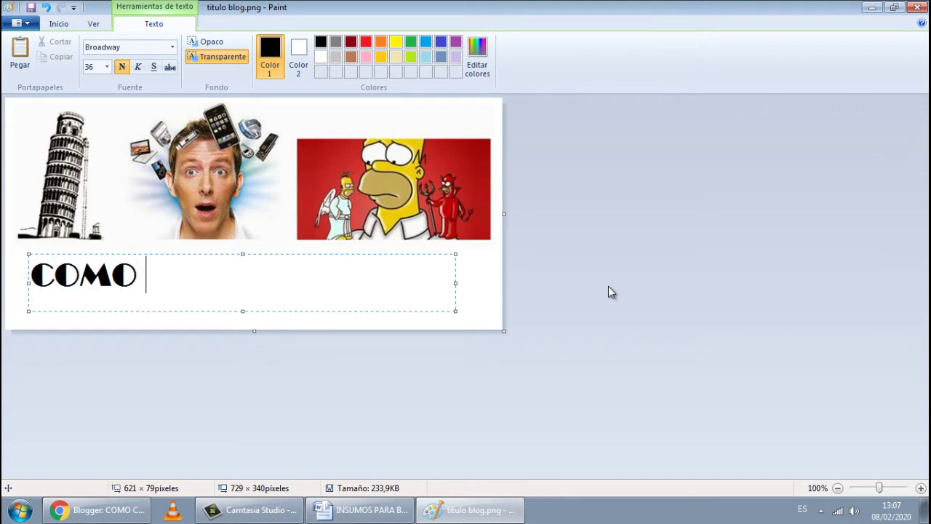
type("CREAR UN ")
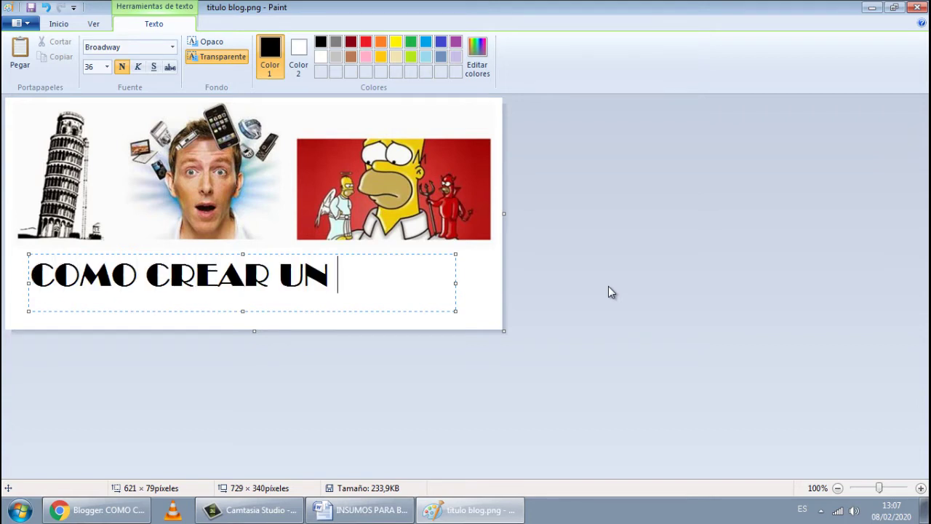
type("BLOG")
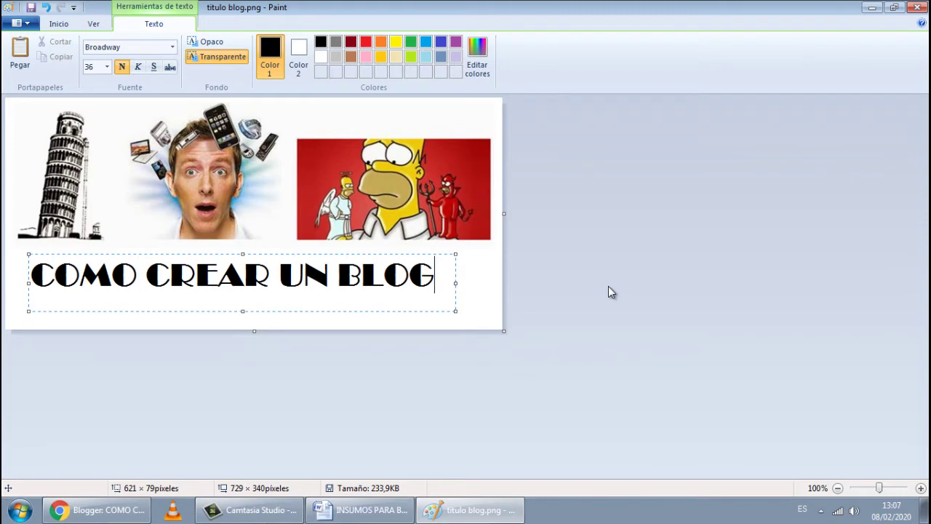
type("EN")
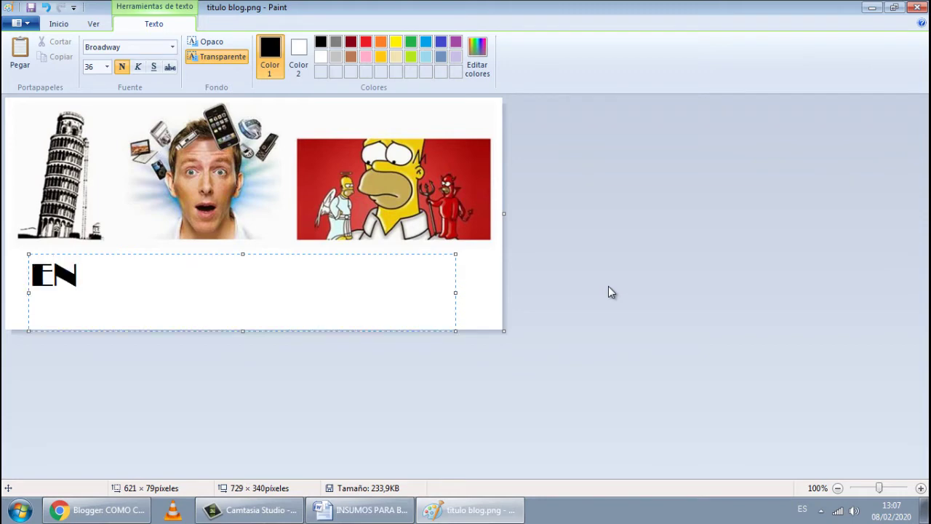
key("BackSpace")
key("BackSpace")
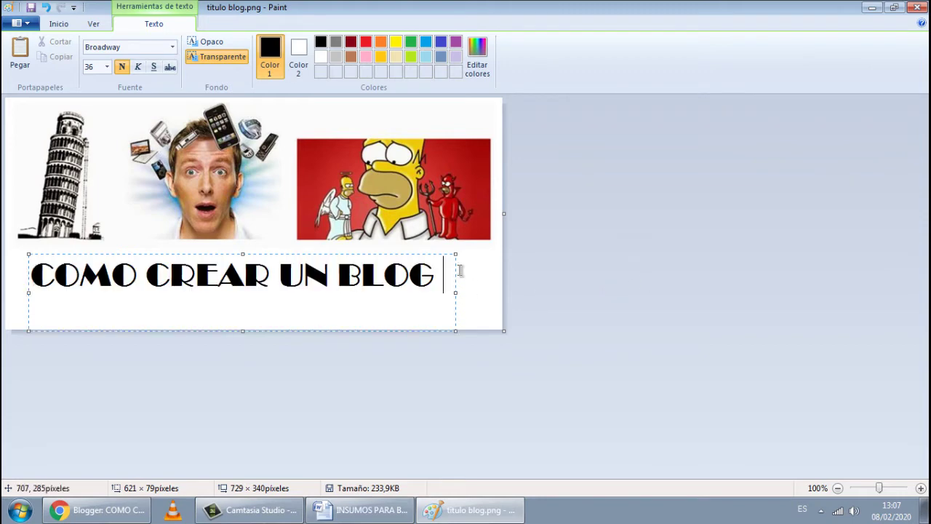
Reduce the caption's font size to 28 and complete its wording with EN BLOGGER.
left_click_drag(443, 272, 35, 271)
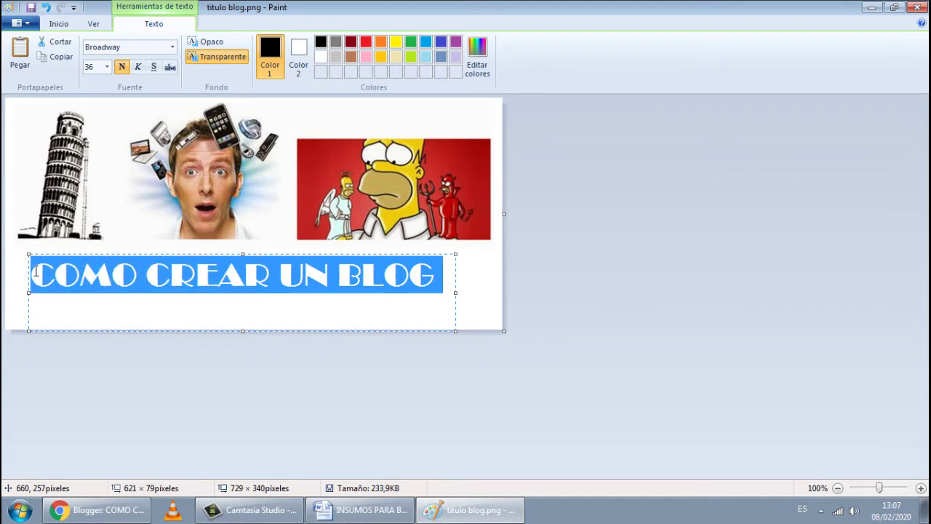
left_click(106, 68)
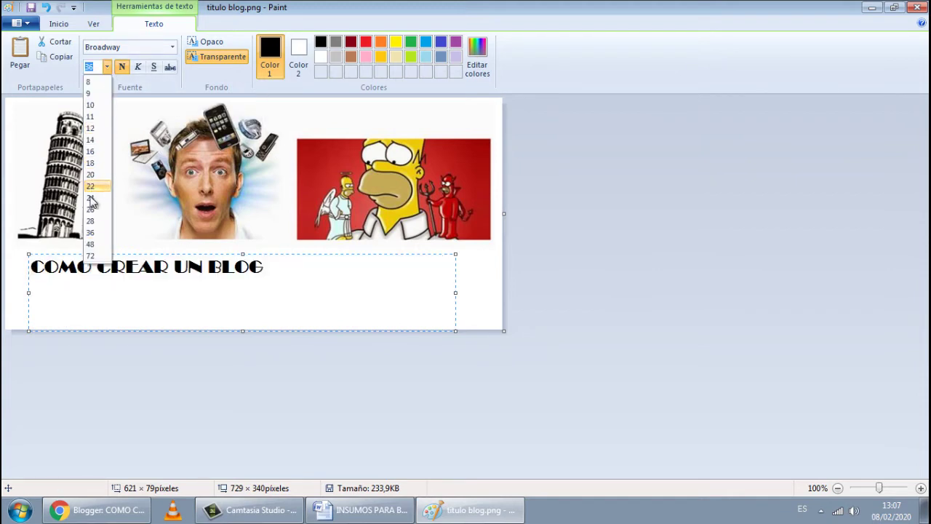
left_click(90, 221)
left_click(377, 272)
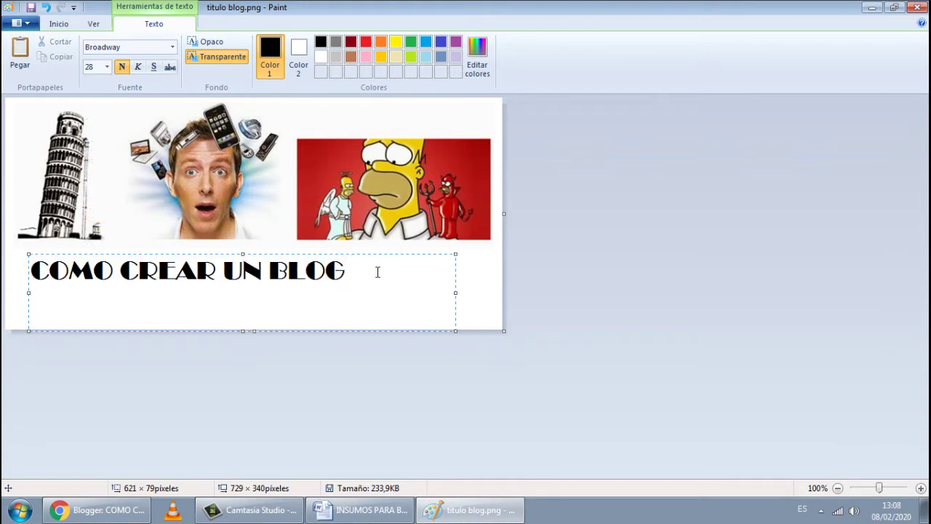
type("EN BLOG")
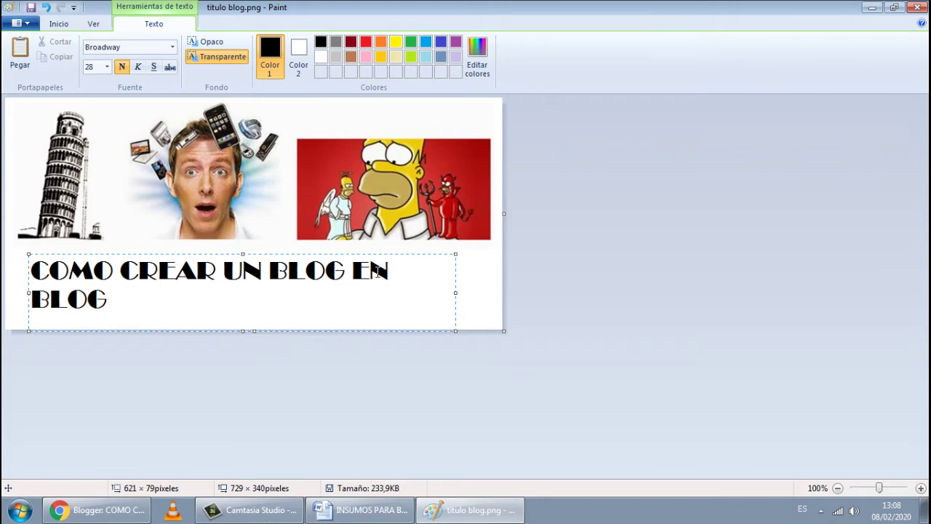
type("GER")
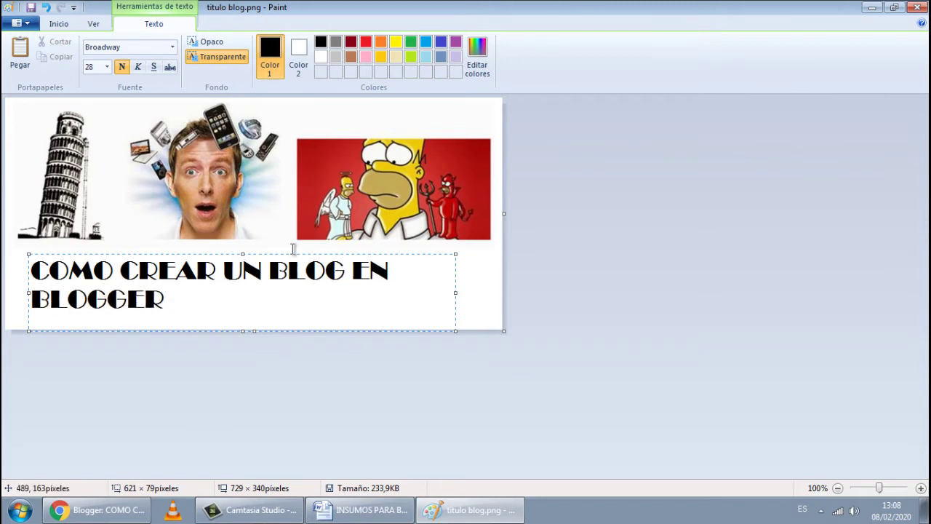
Try to widen and reposition the caption's text box, and undo the placed caption.
left_click_drag(198, 314, 29, 256)
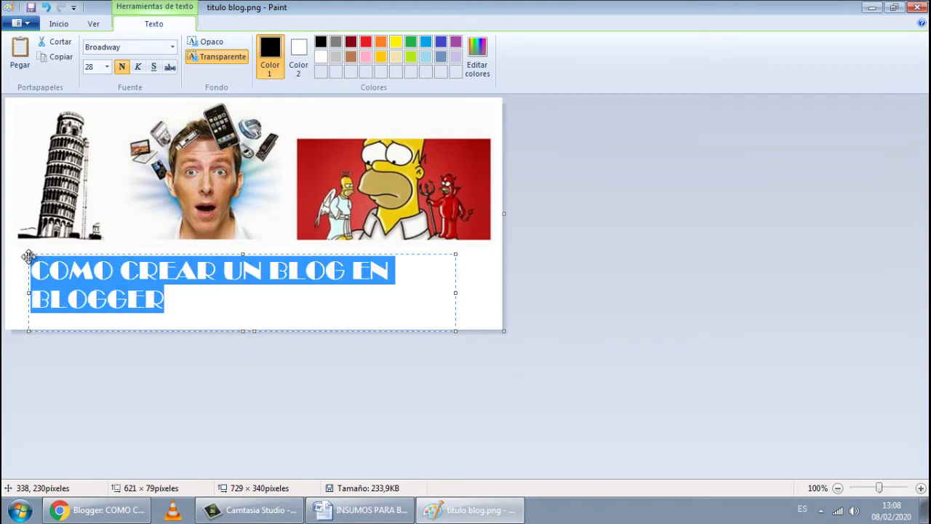
left_click(195, 299)
left_click_drag(455, 292, 490, 293)
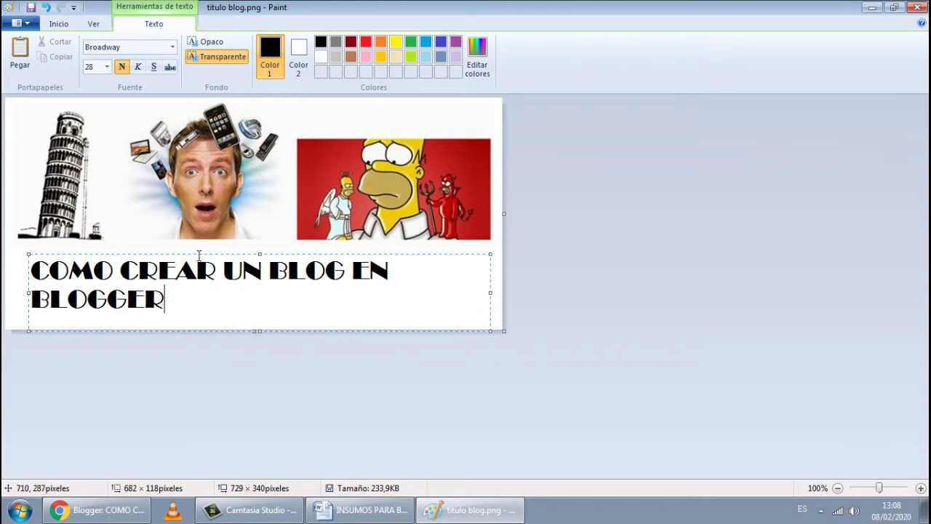
left_click(27, 253)
left_click(40, 252)
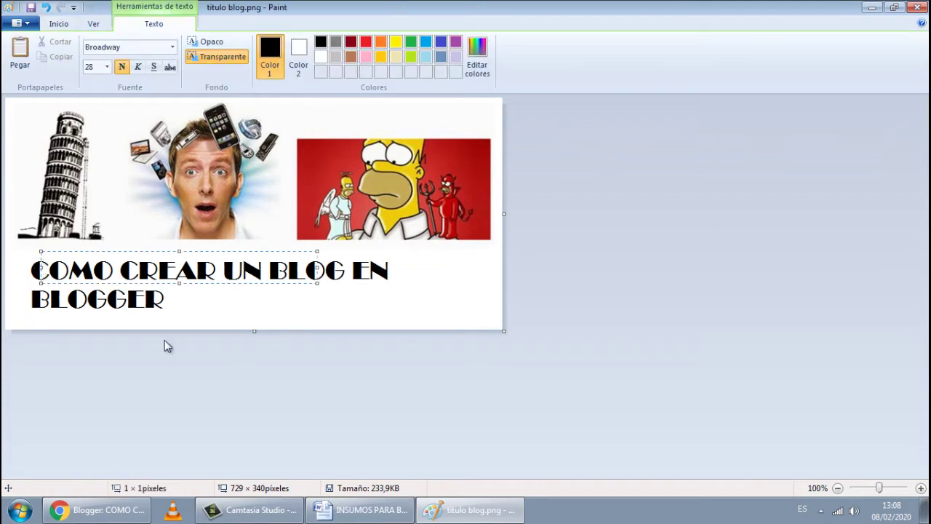
left_click(166, 304)
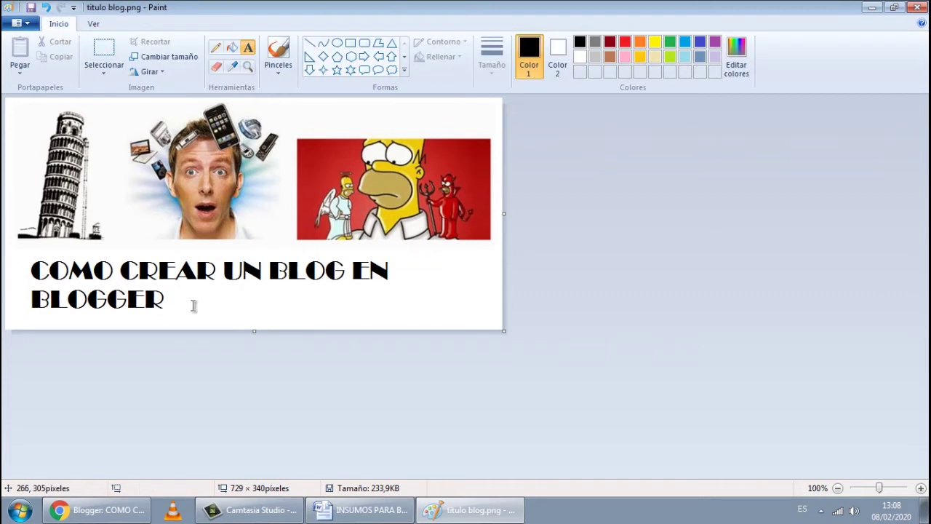
left_click(335, 295)
left_click(277, 319)
key("ctrl+z")
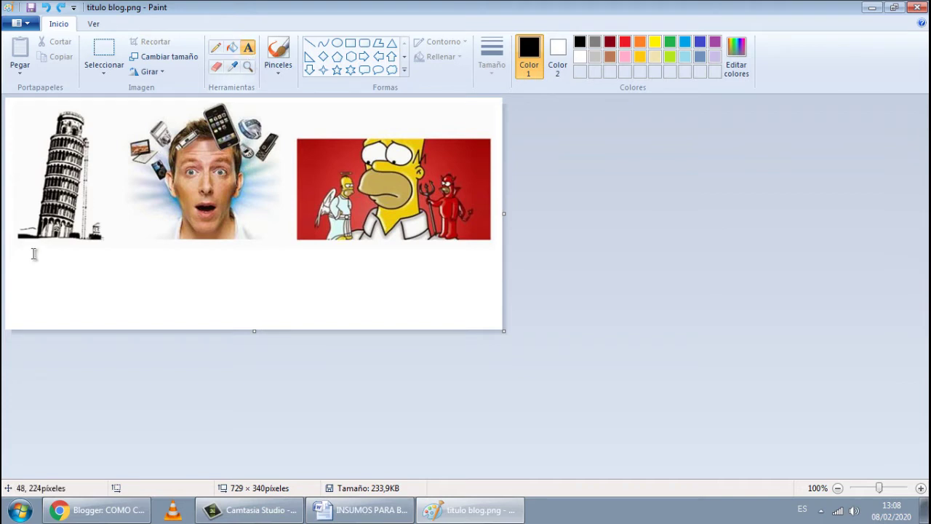
Write COMO CREAR UN BLOG EN BLOGGER at size 26 in a new text box about 677 × 79 px below the pictures.
left_click_drag(25, 254, 486, 306)
left_click(107, 67)
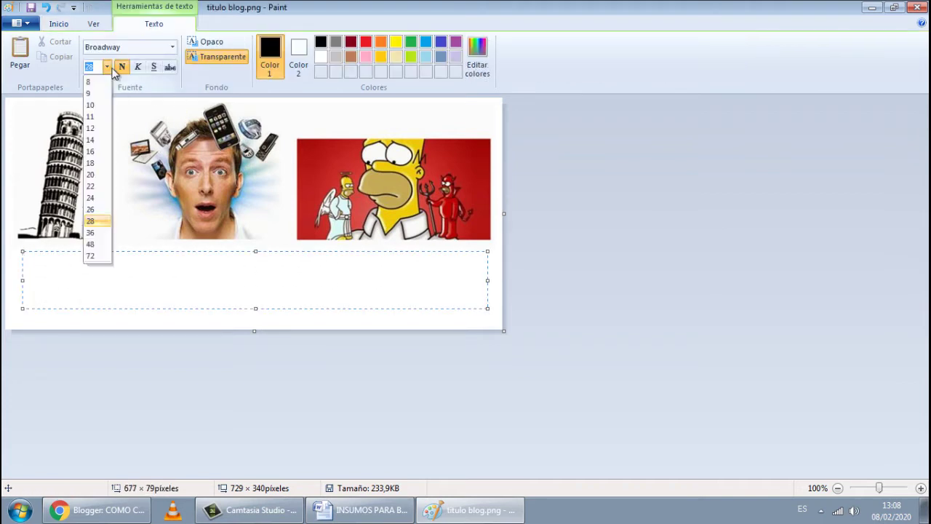
left_click(91, 210)
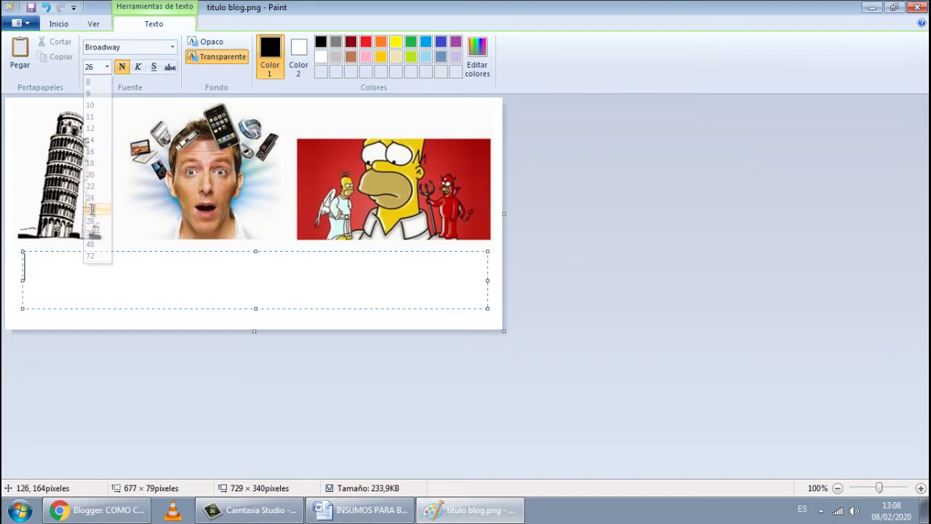
type("COMO CR3E")
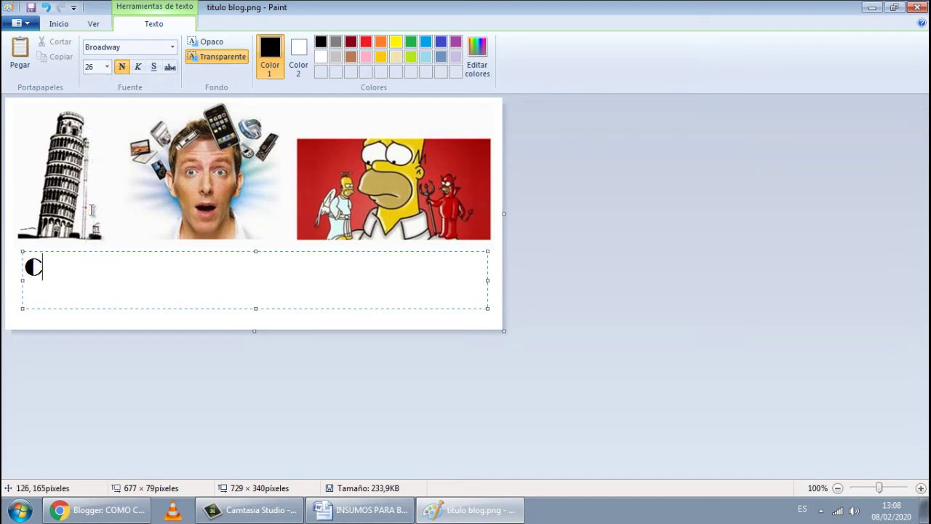
key("BackSpace")
key("BackSpace")
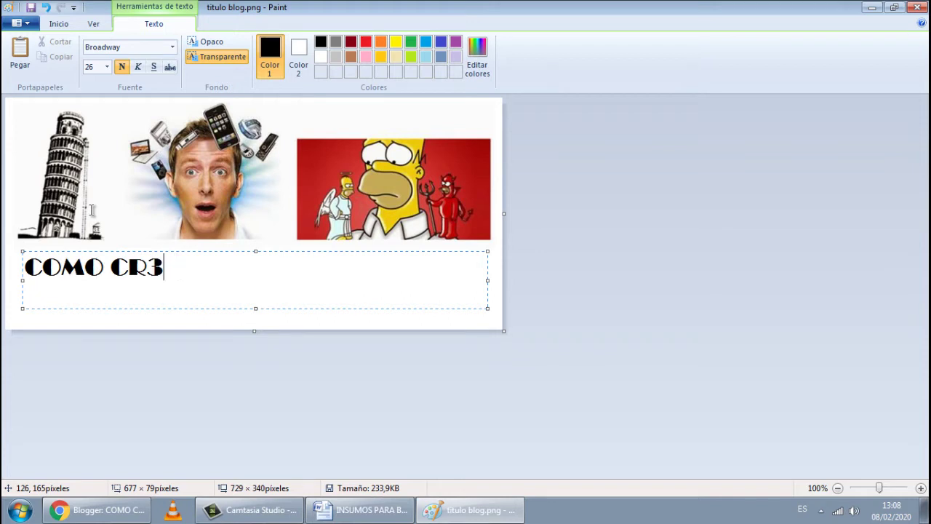
type("EAR UN BLOG EN ")
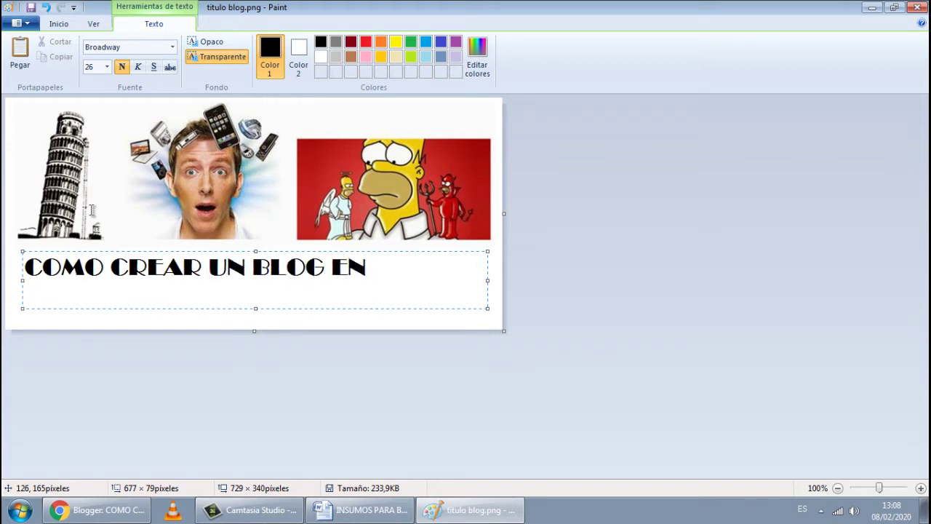
type("BLOGGER")
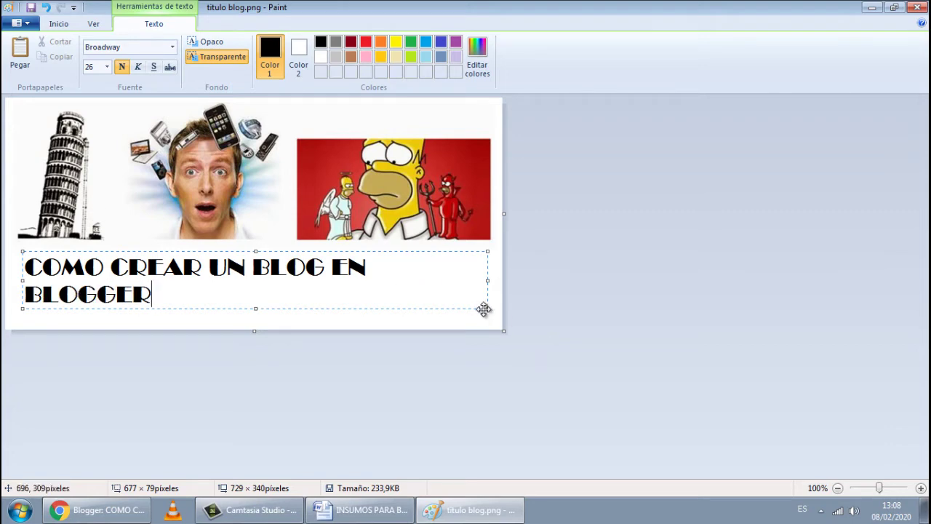
Resize the text box to about 709 × 58 px to fit the caption on one line, and color the text orange.
left_click_drag(487, 308, 502, 288)
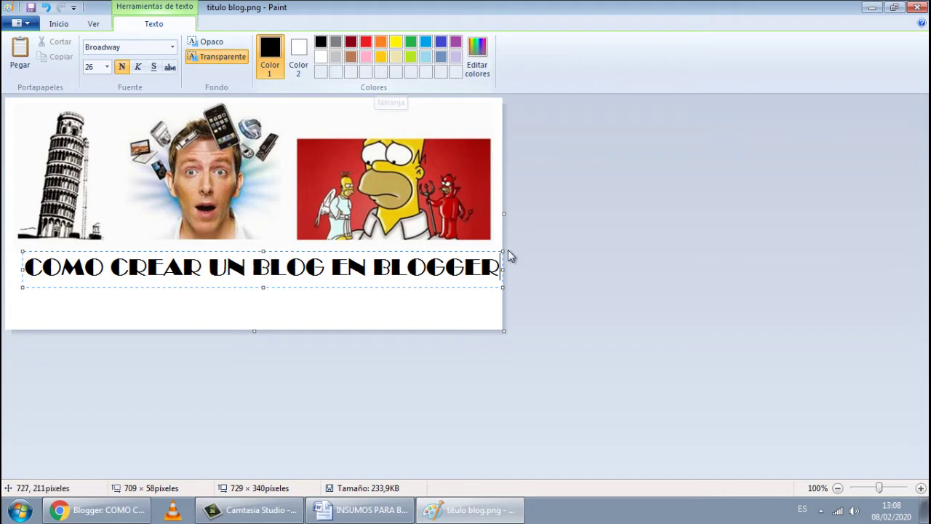
left_click_drag(498, 266, 16, 271)
left_click(381, 42)
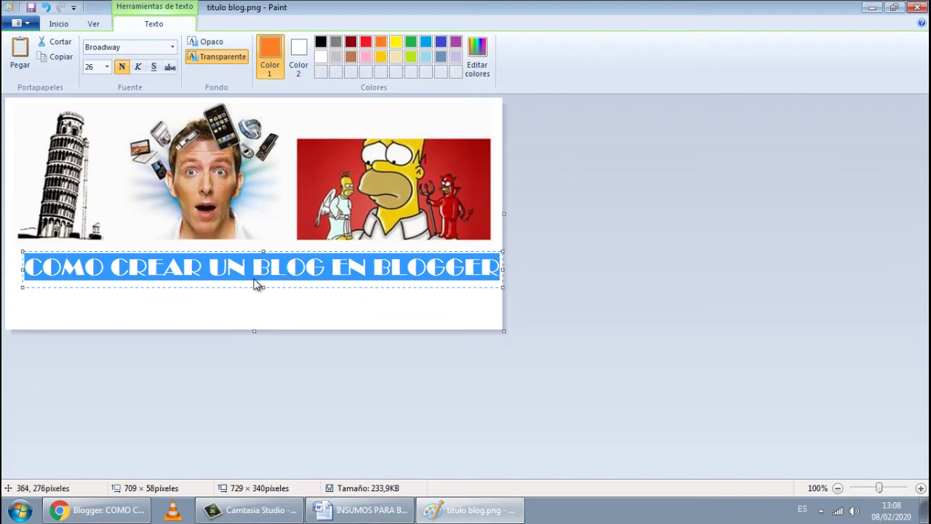
left_click(249, 316)
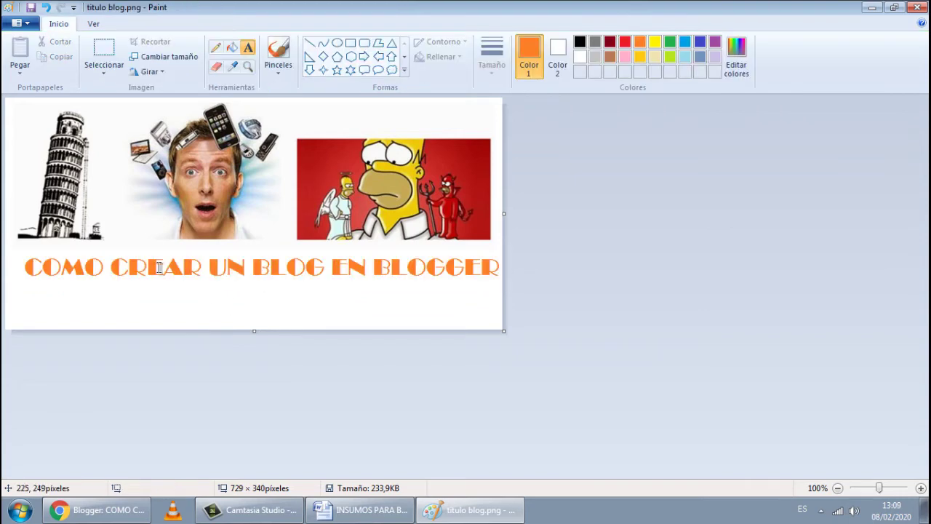
Select the orange caption and move it slightly down to center it in the blank area beneath the pictures.
left_click(105, 66)
left_click_drag(16, 248, 501, 284)
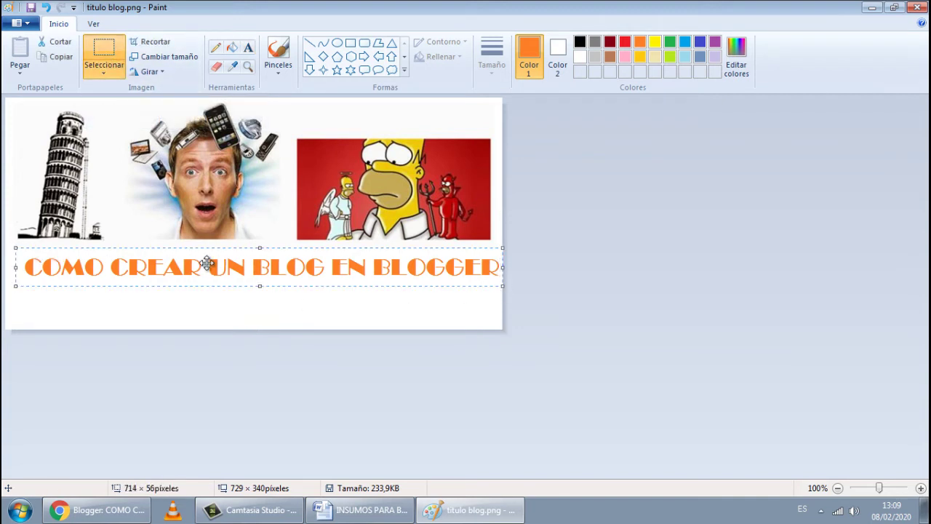
left_click_drag(238, 266, 233, 281)
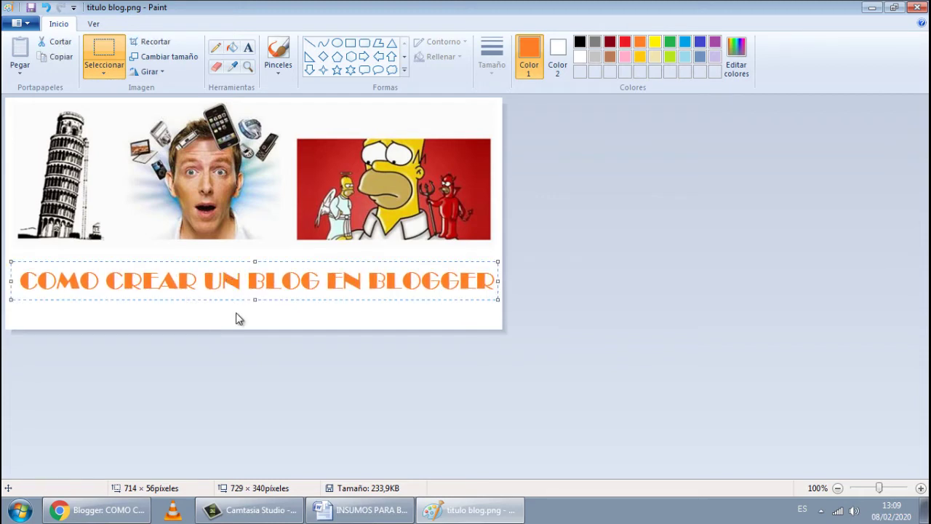
left_click(377, 374)
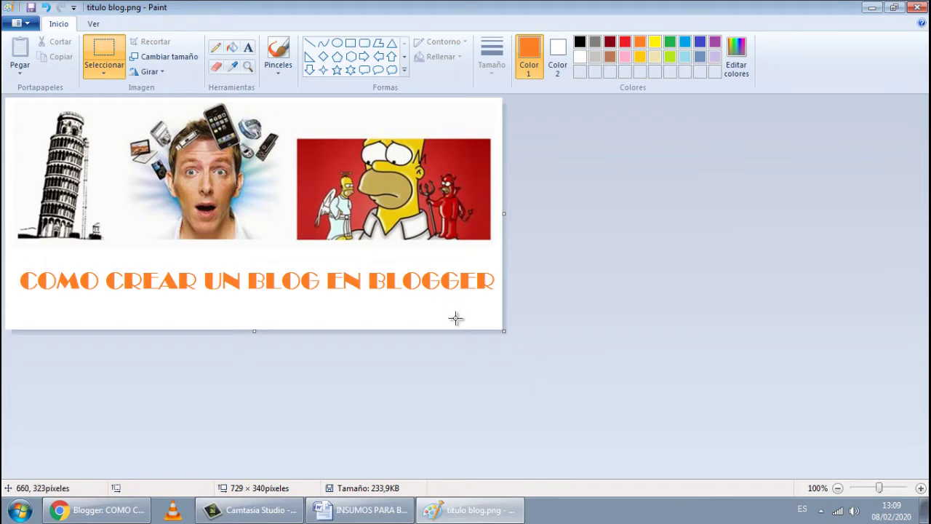
Look up the recommended title image resolution in INSUMOS PARA BLOG.docx in Word, and return to the image in Paint.
left_click(925, 509)
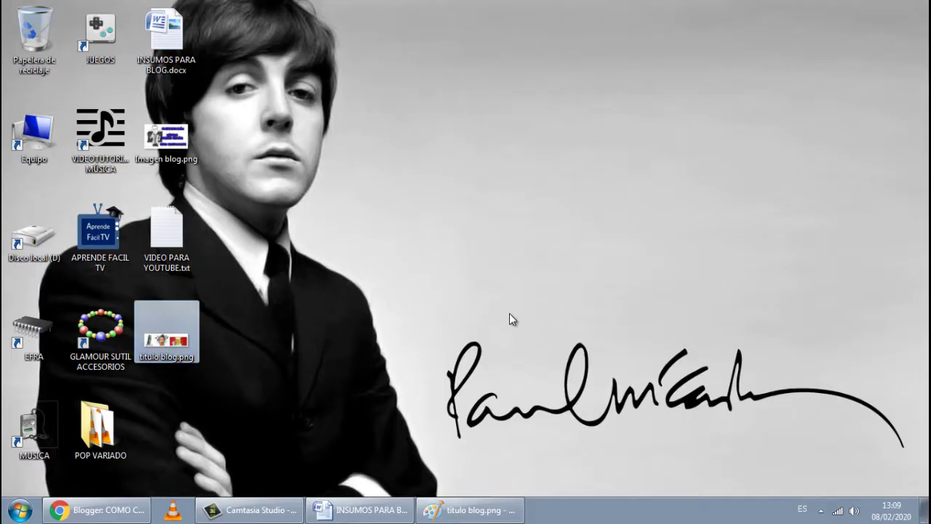
left_click(360, 510)
scroll(480, 375, "up", 6)
scroll(480, 374, "up", 3)
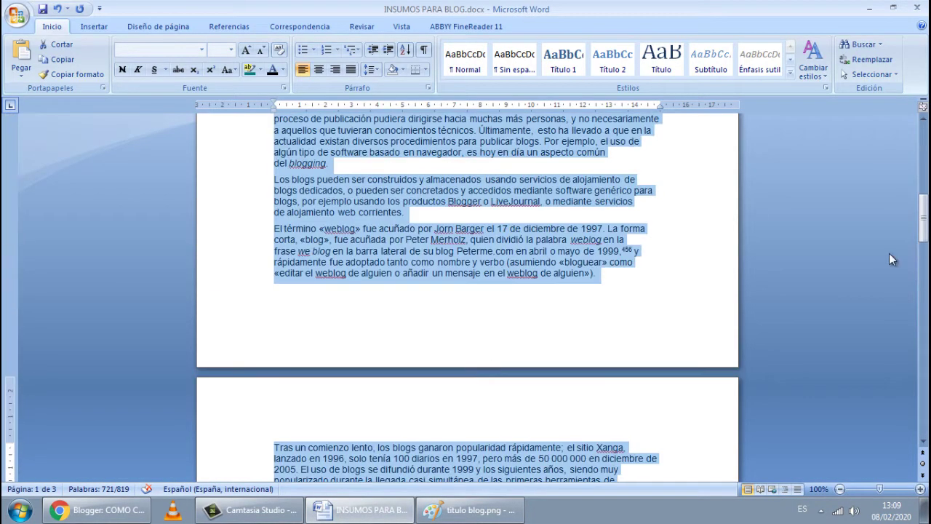
left_click_drag(922, 244, 922, 138)
left_click(564, 217)
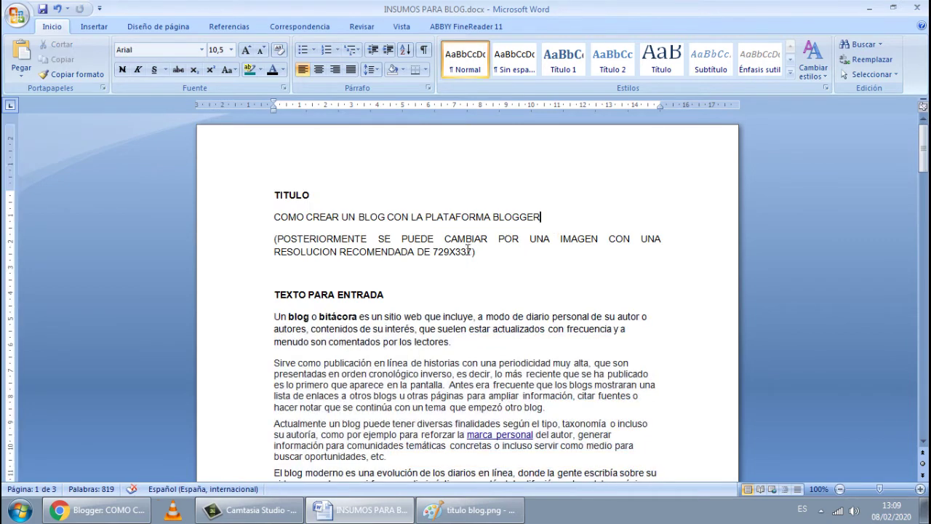
left_click_drag(472, 251, 432, 252)
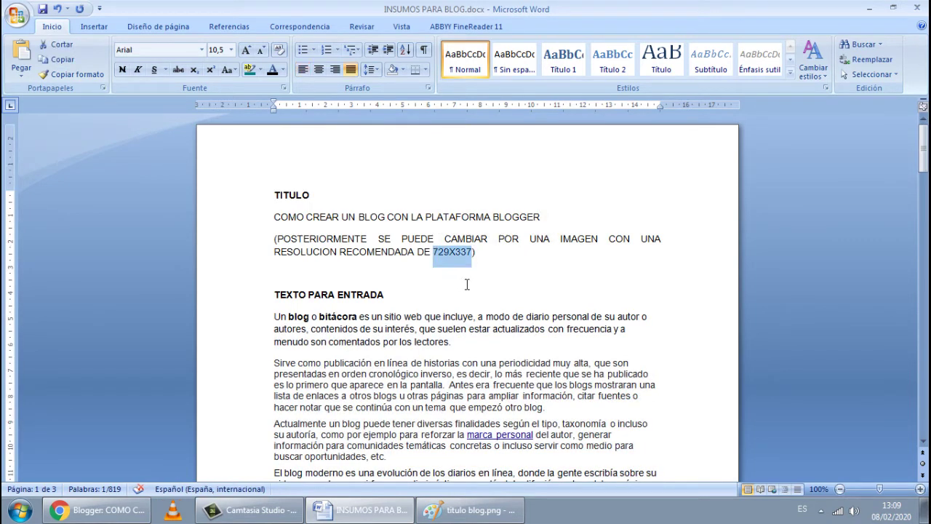
left_click(925, 511)
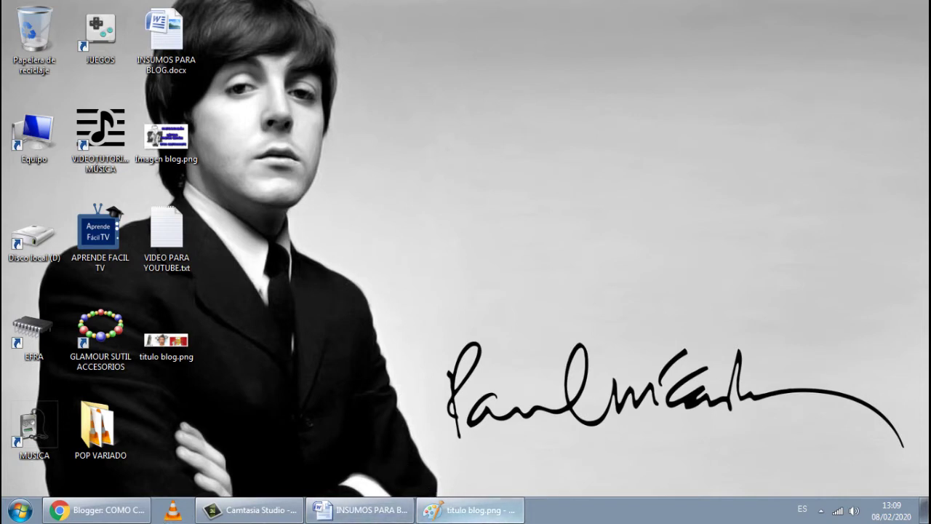
left_click(469, 509)
left_click(18, 22)
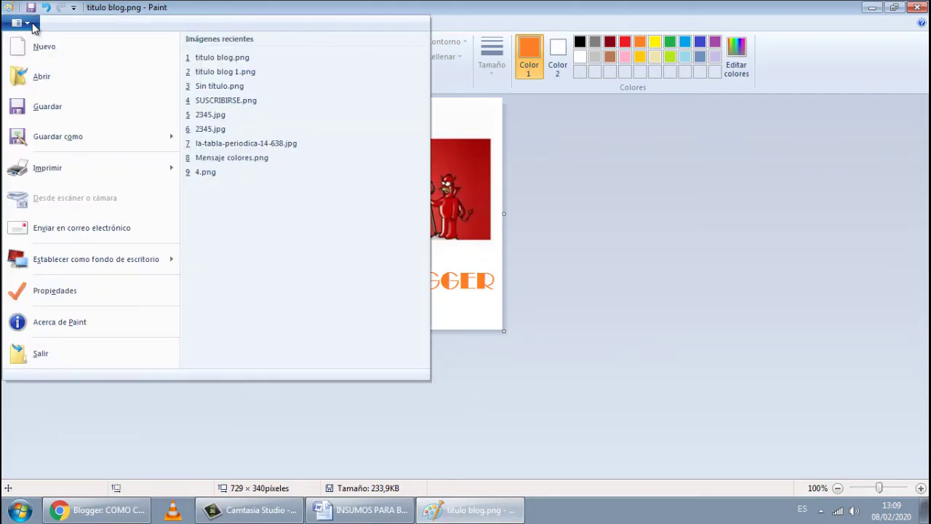
left_click(29, 22)
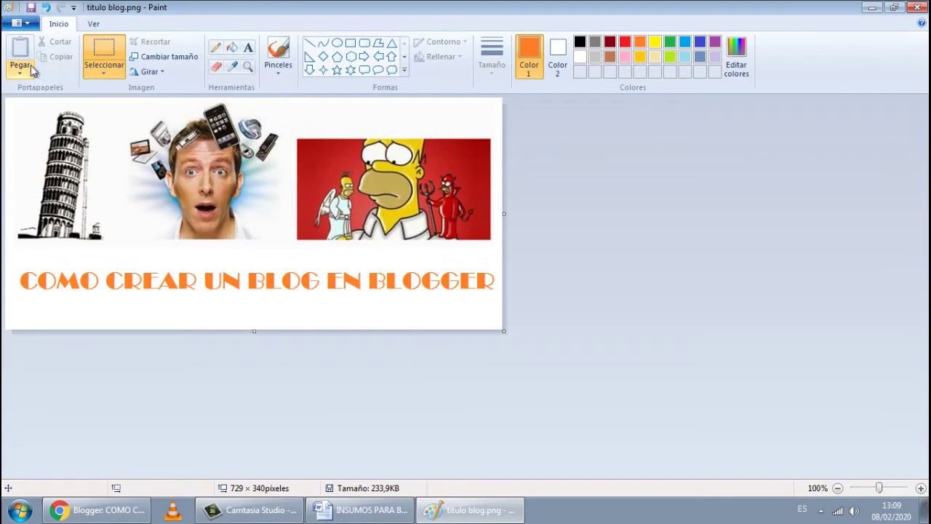
left_click(27, 23)
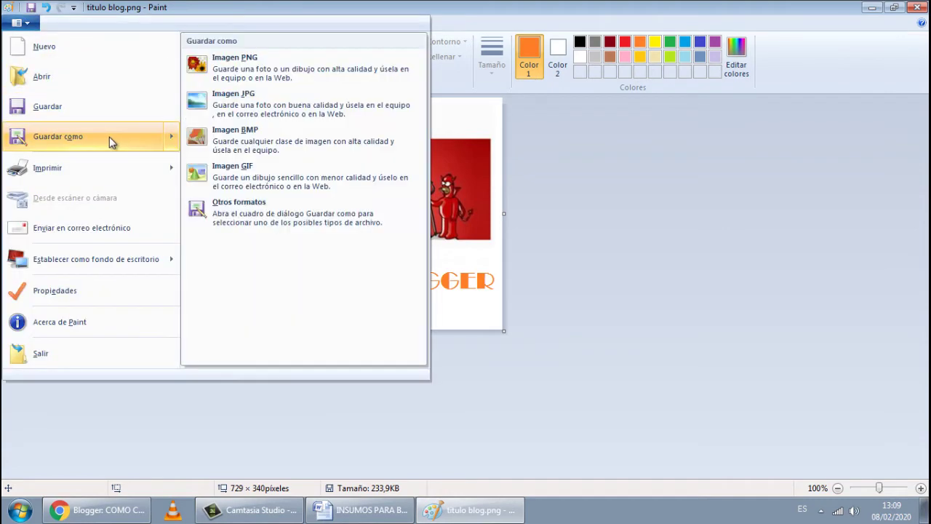
left_click(109, 136)
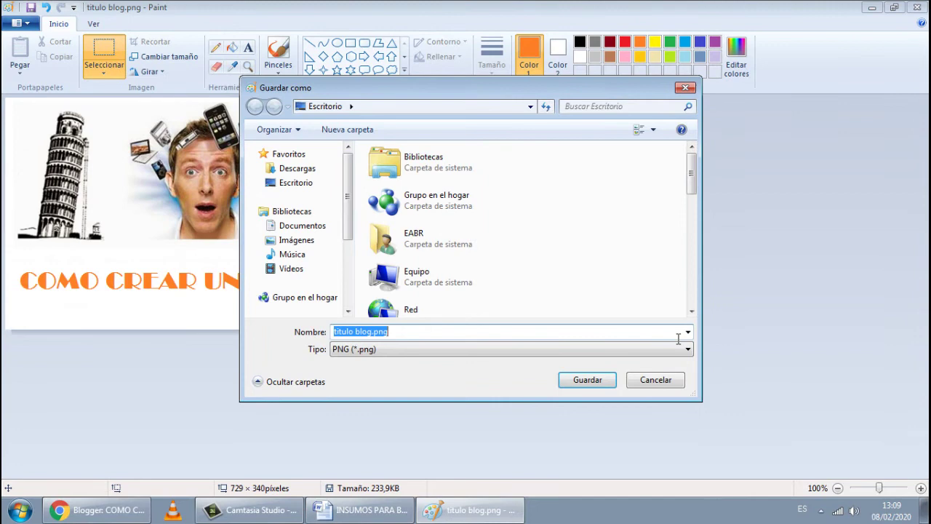
left_click(657, 382)
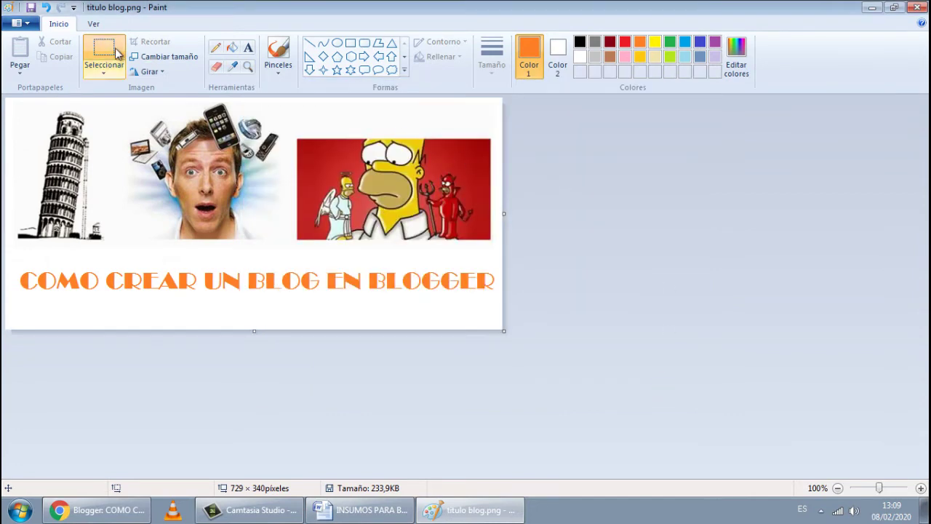
Resize the image in pixels to a horizontal value of 729 with the aspect ratio maintained, rechecking the recommended resolution in Word.
left_click(181, 56)
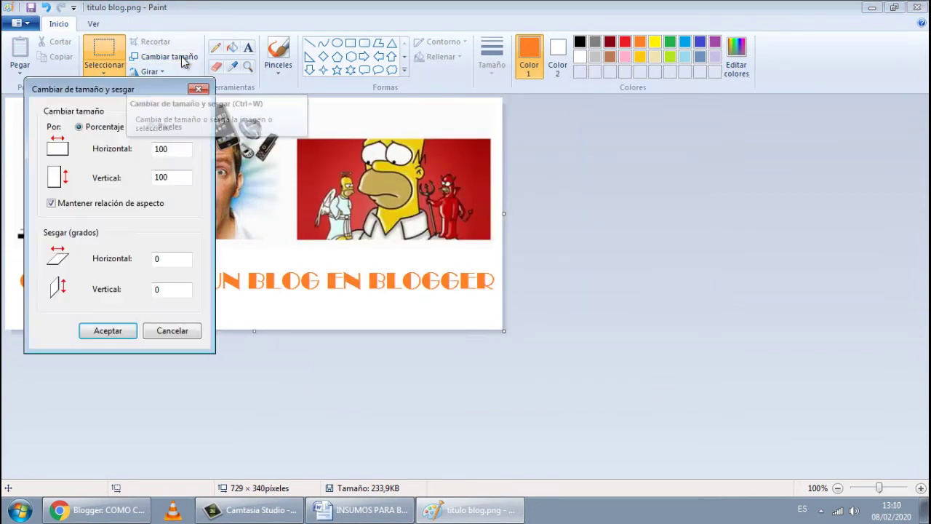
left_click_drag(154, 86, 651, 144)
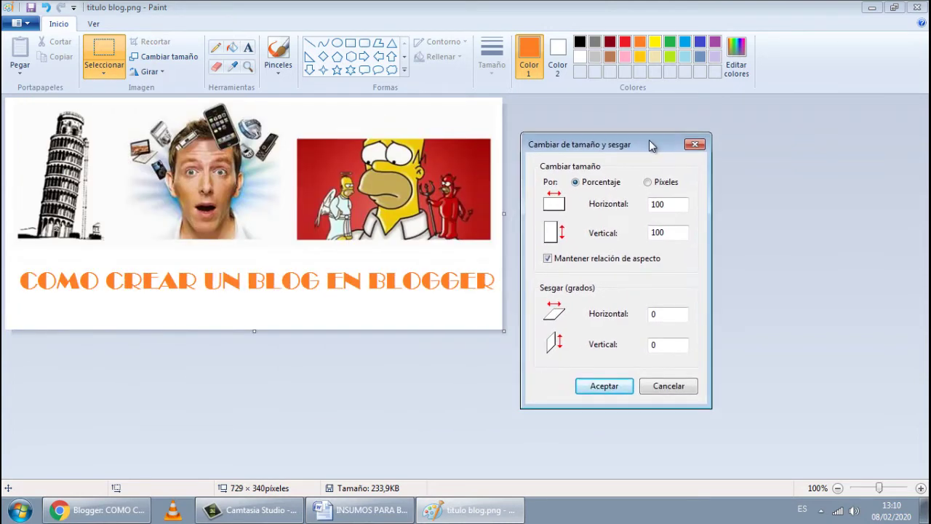
left_click(648, 182)
left_click(352, 512)
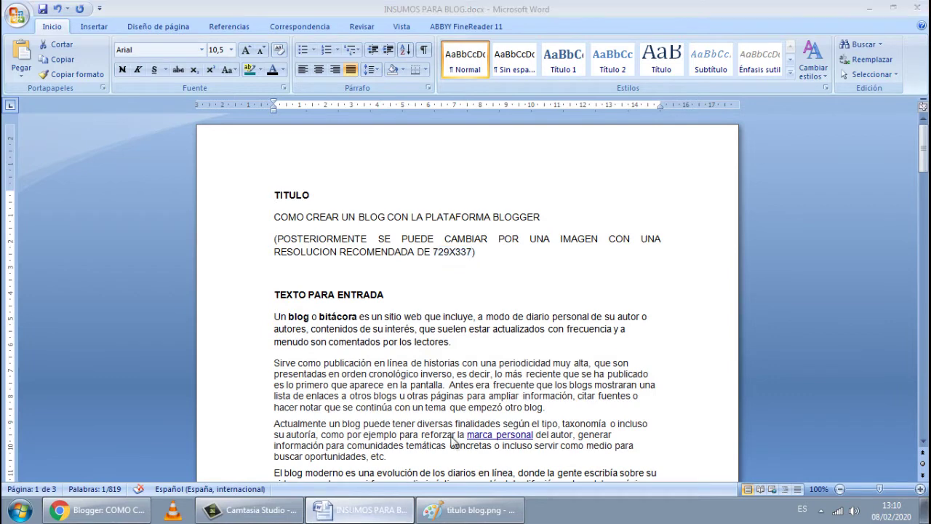
left_click(353, 514)
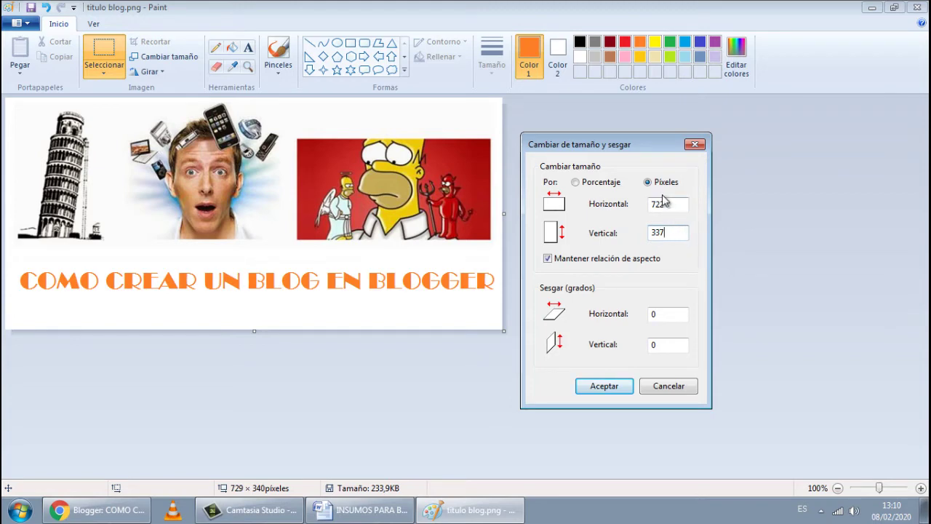
left_click(356, 518)
left_click(356, 518)
left_click_drag(654, 145, 680, 99)
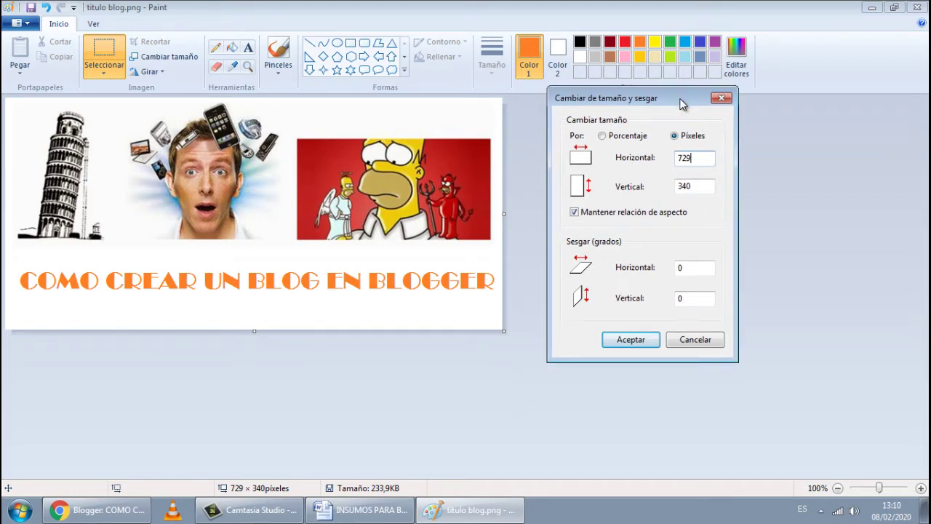
left_click(650, 346)
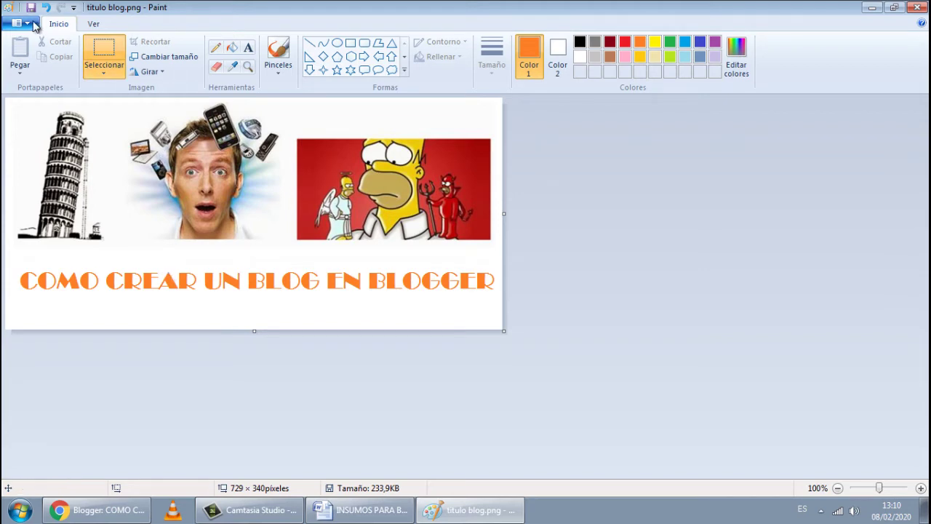
Save the image as Cabeza blog.png on the desktop and move its icon to the empty corner away from the other icons.
left_click(21, 24)
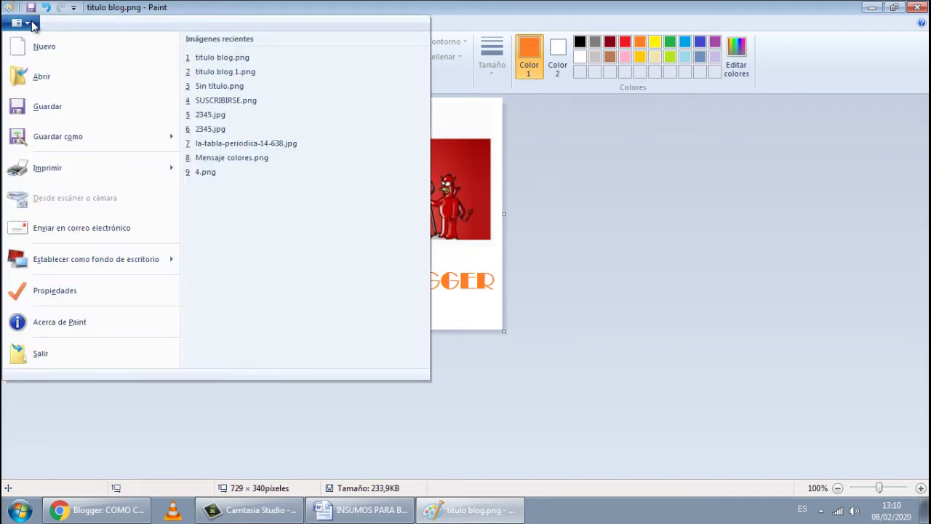
mouse_move(87, 135)
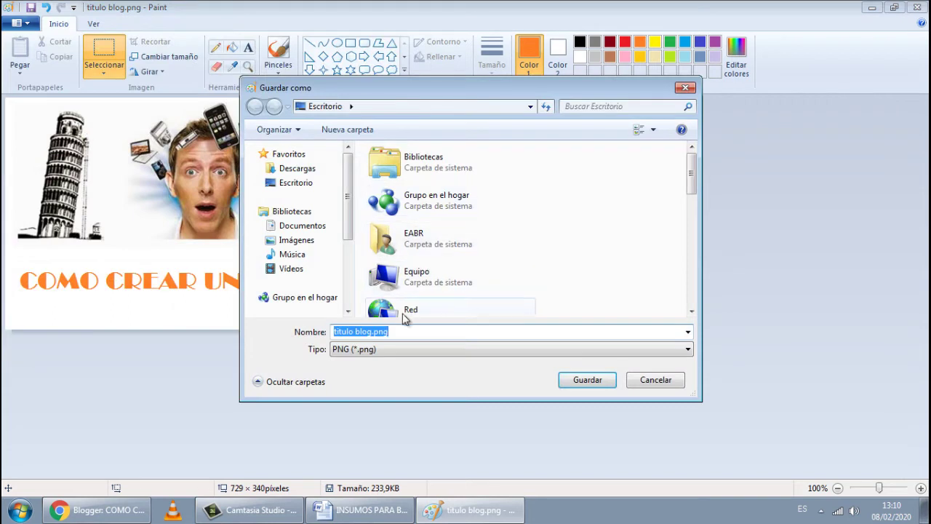
left_click(375, 332)
left_click_drag(375, 331, 313, 333)
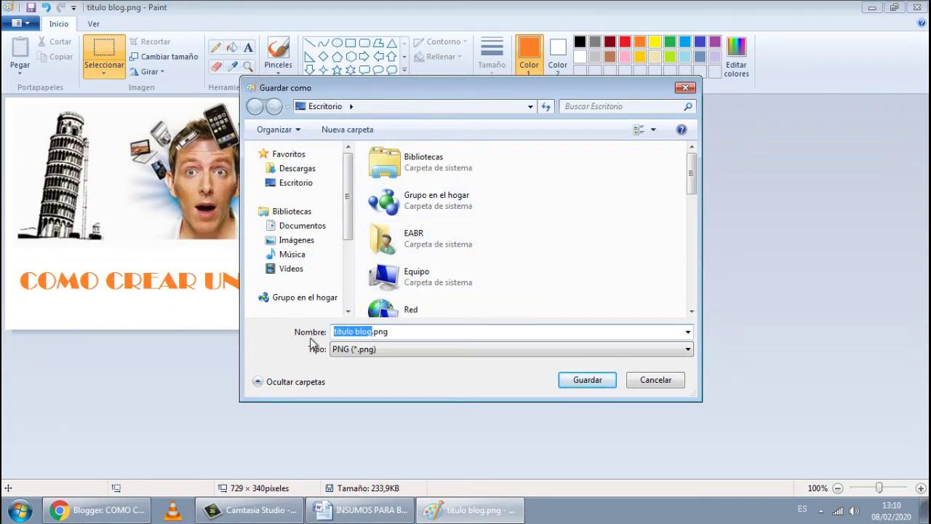
type("c")
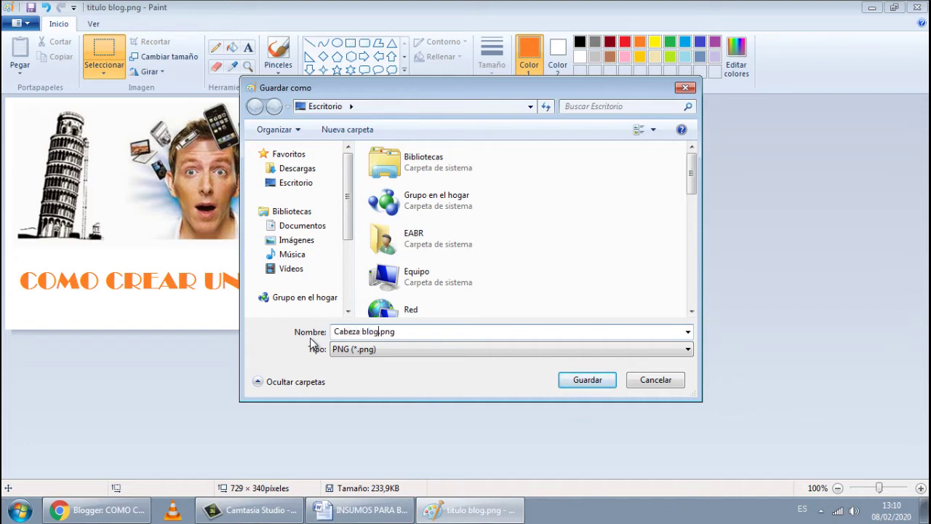
left_click(304, 186)
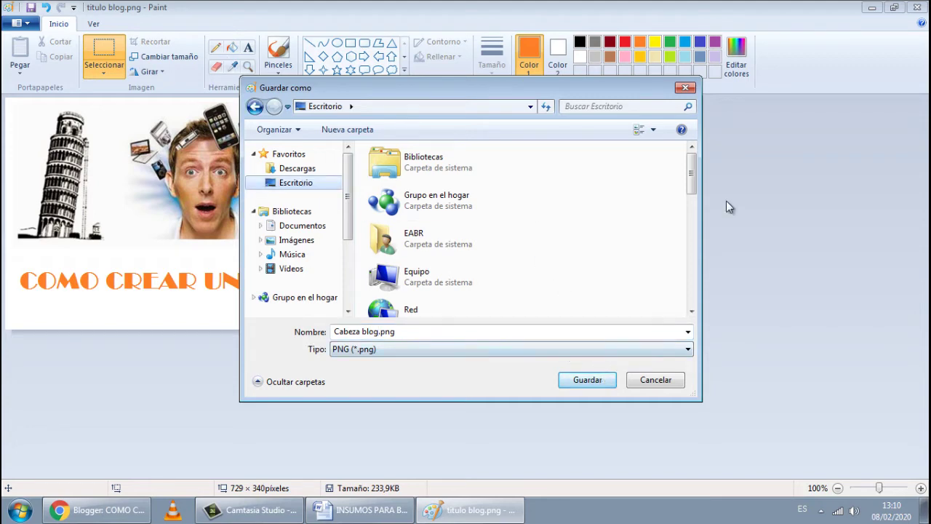
left_click(610, 383)
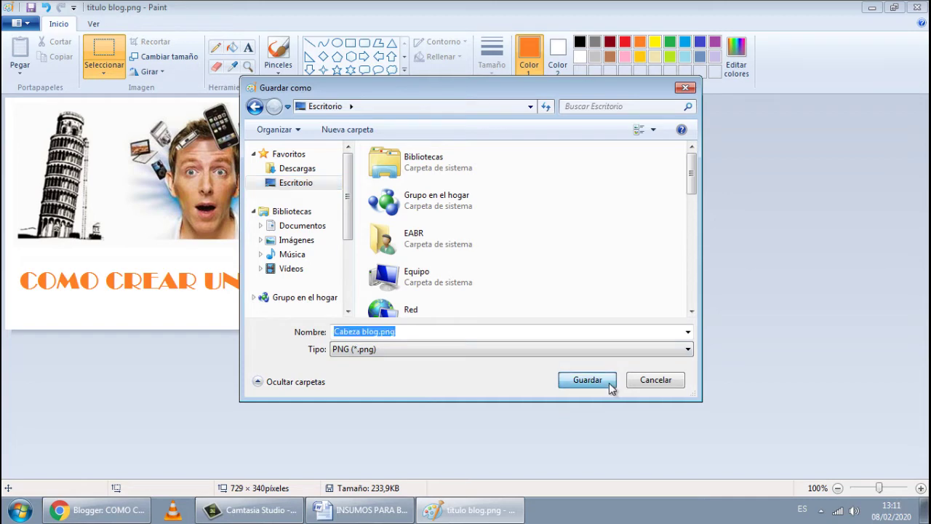
left_click(923, 512)
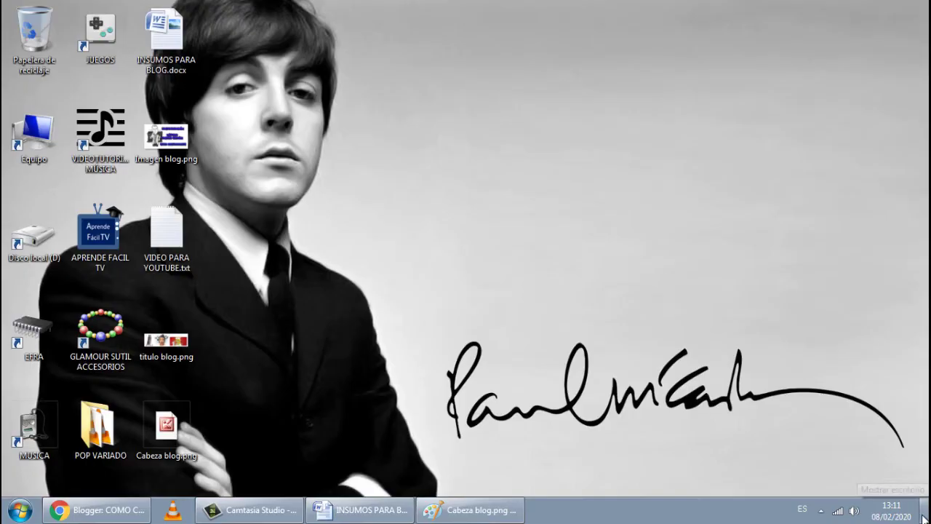
left_click_drag(192, 442, 893, 48)
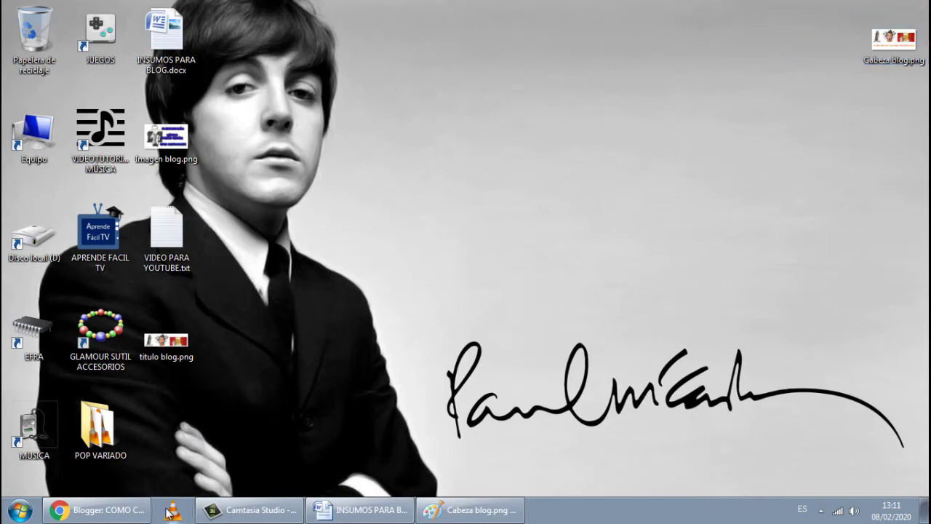
Switch to Blogger in Chrome, open the Cabecera gadget's settings and set the image placement to En lugar del título y la descripción.
left_click(120, 509)
scroll(690, 328, "up", 4)
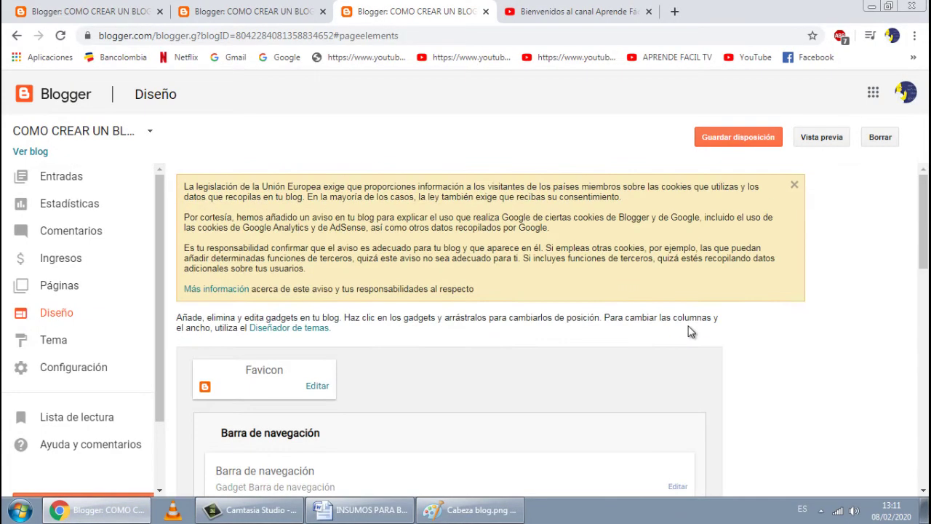
scroll(688, 329, "down", 3)
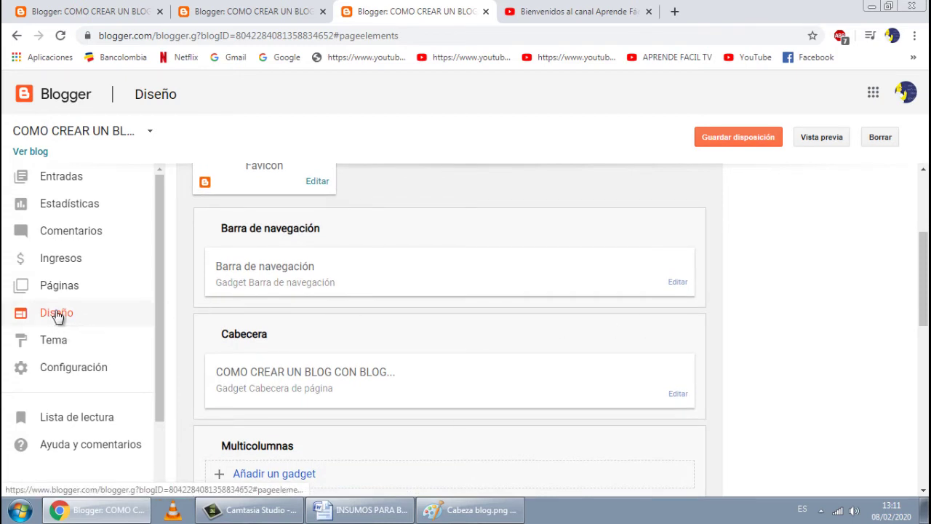
scroll(717, 327, "down", 1)
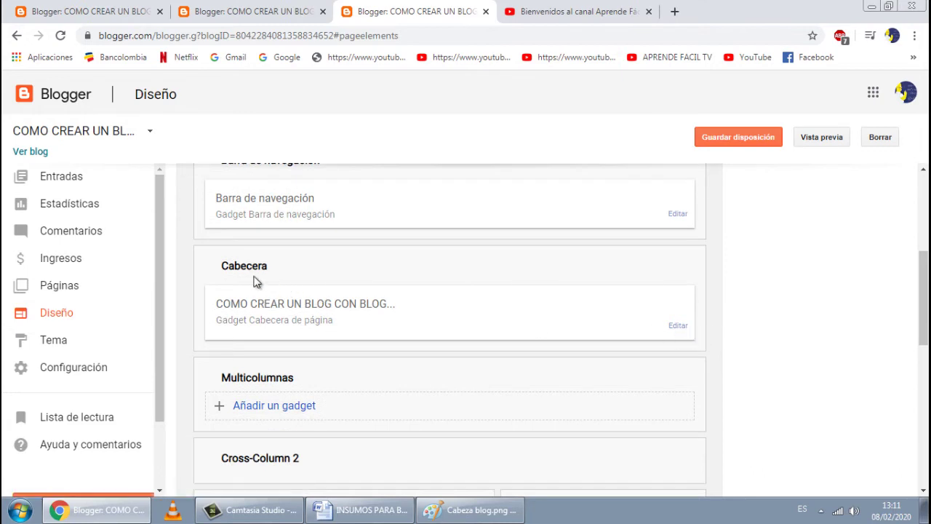
left_click(678, 325)
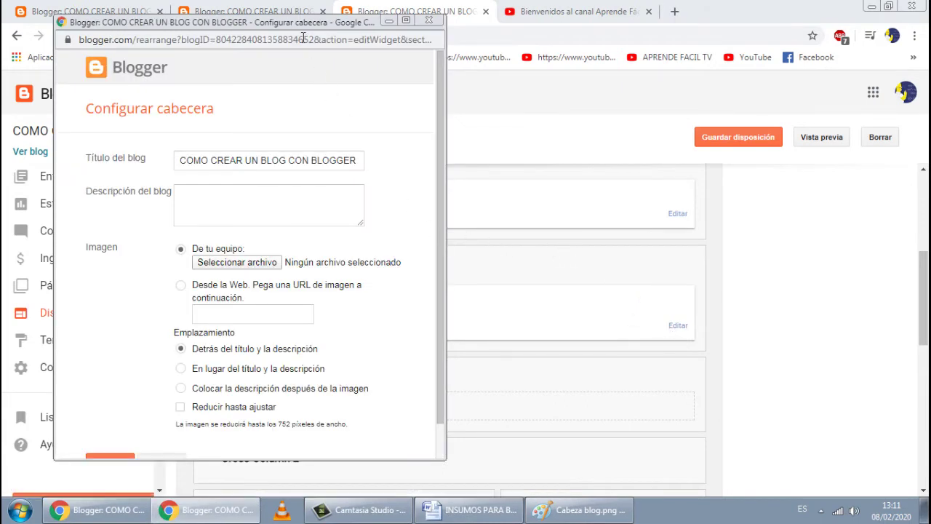
left_click_drag(304, 22, 509, 47)
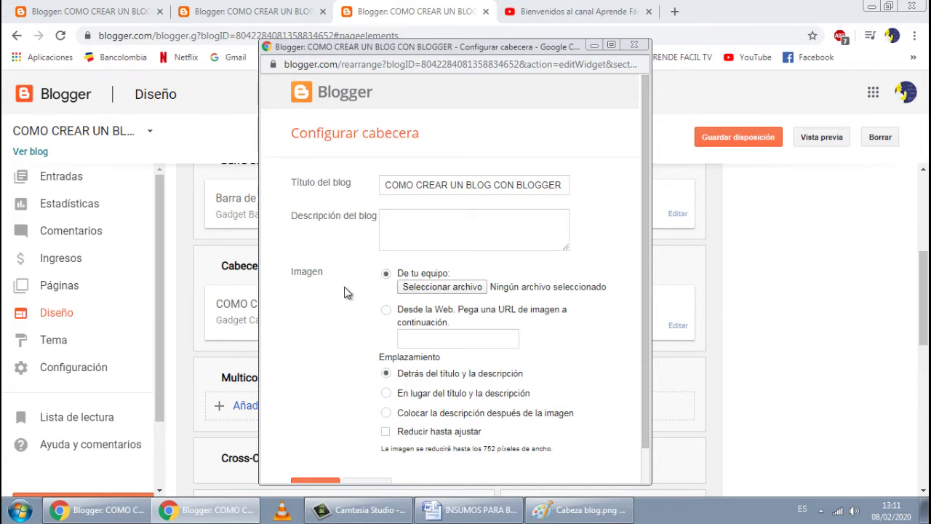
left_click(386, 393)
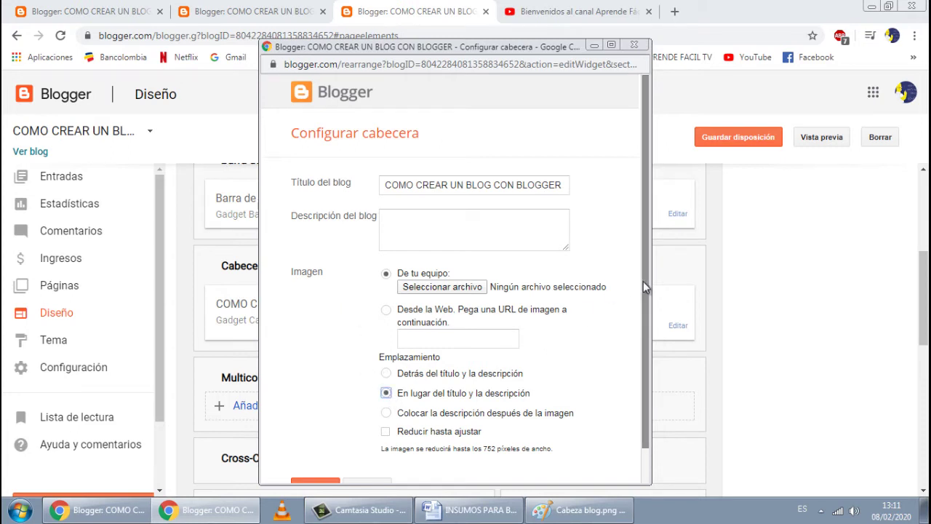
left_click_drag(643, 281, 645, 352)
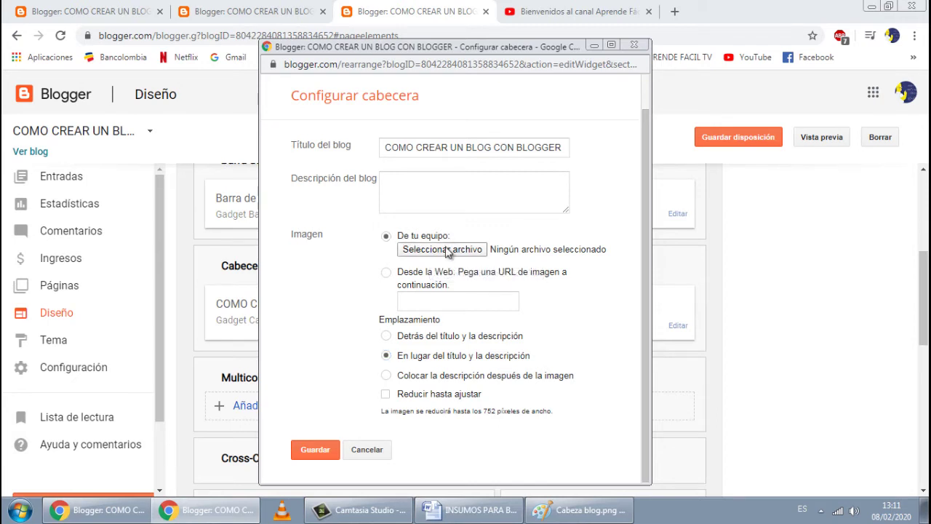
Upload Cabeza blog.png from the desktop as the header image and save the Cabecera gadget's settings.
left_click(448, 249)
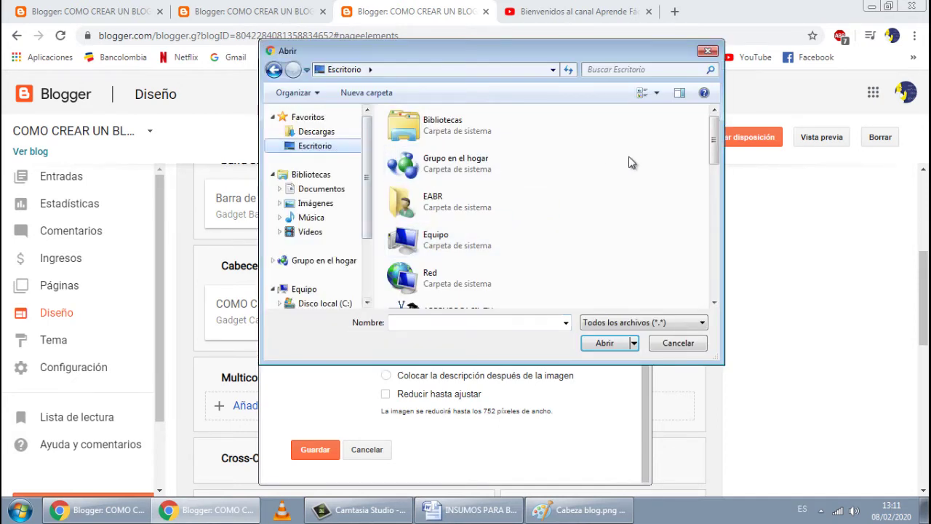
left_click_drag(714, 149, 709, 291)
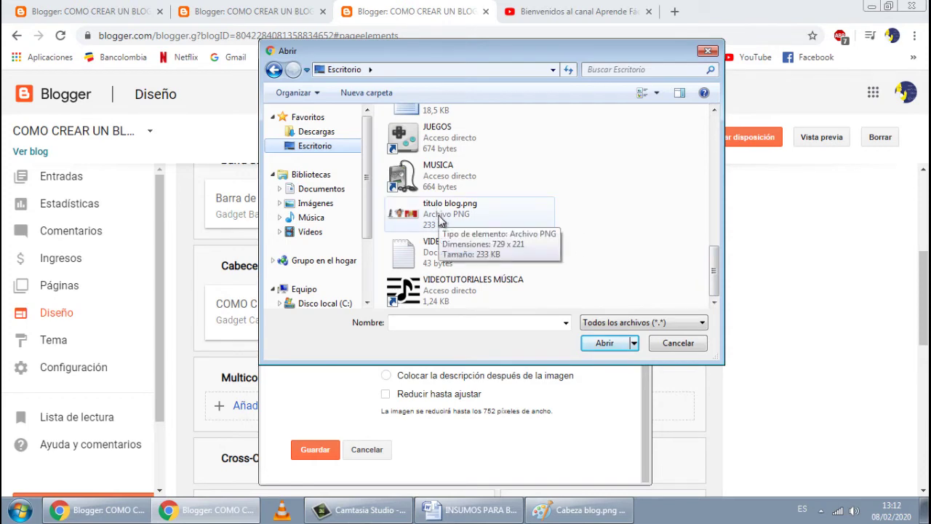
left_click_drag(712, 275, 712, 188)
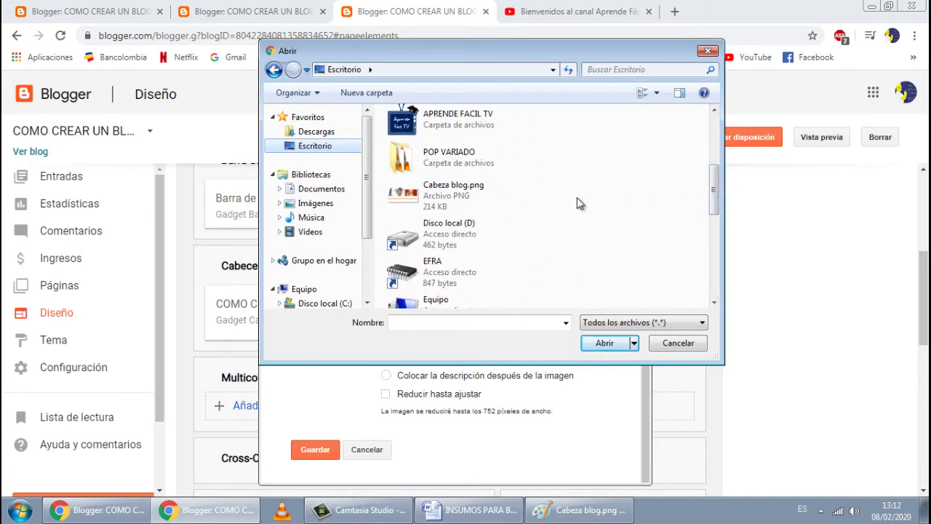
left_click(445, 200)
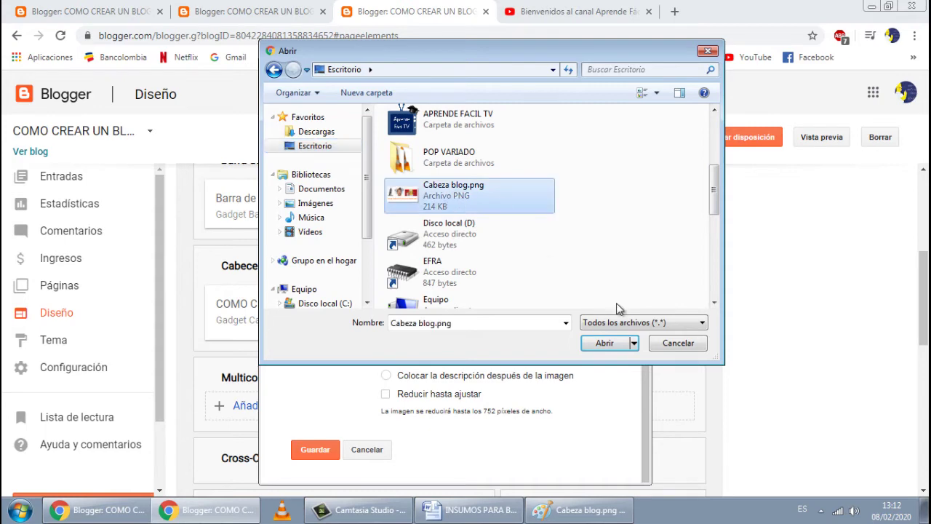
left_click(614, 347)
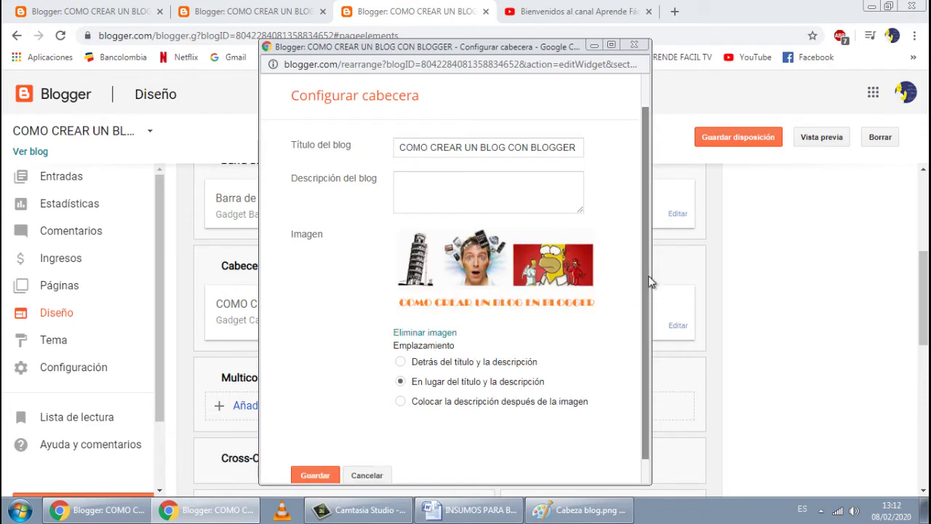
left_click_drag(648, 277, 643, 312)
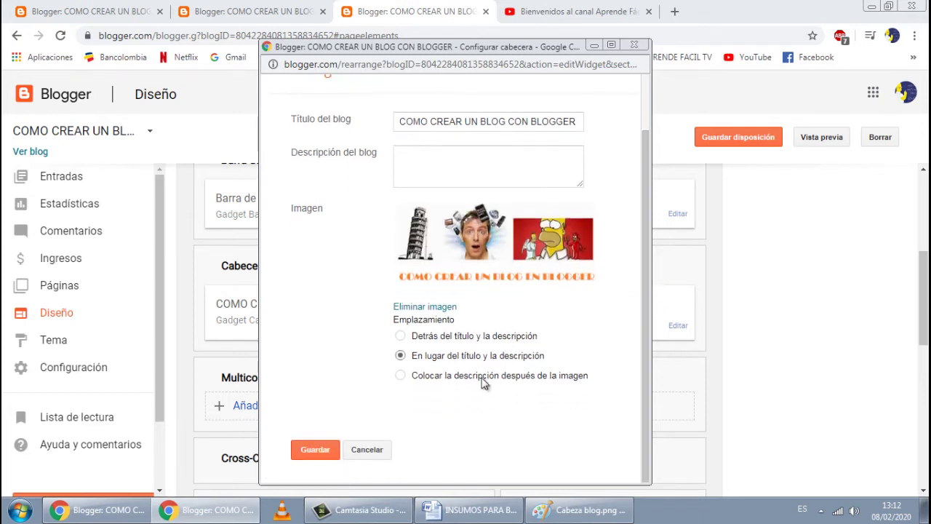
left_click(316, 450)
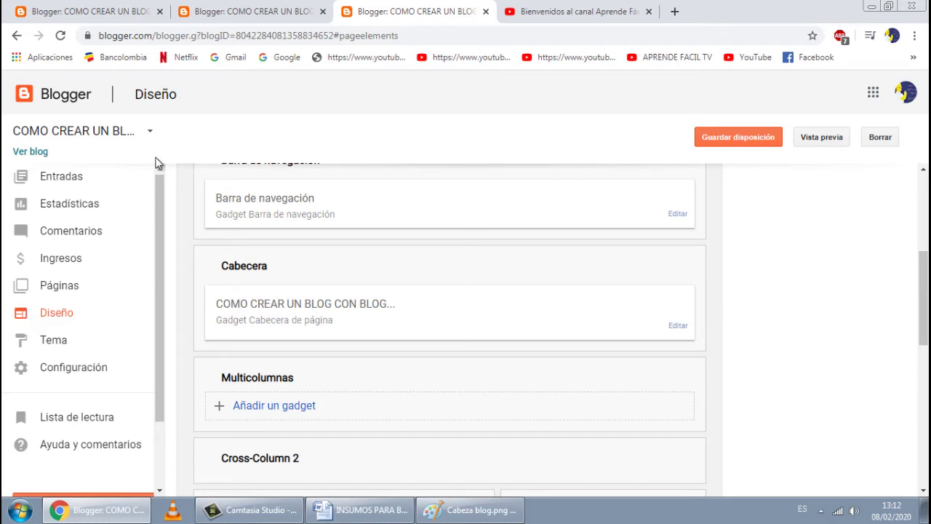
View the published blog and examine how the header image and the entry below it are displayed.
left_click(30, 151)
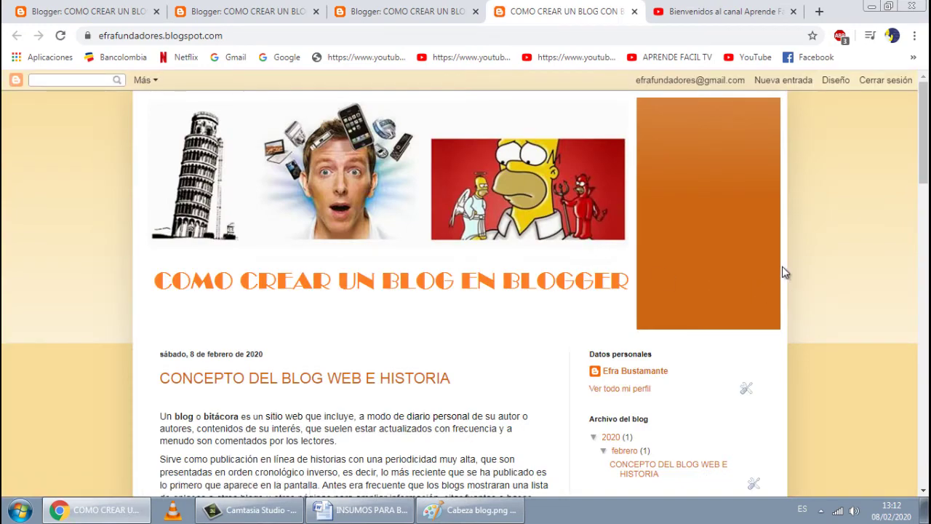
scroll(784, 280, "down", 3)
scroll(783, 272, "up", 3)
scroll(782, 264, "down", 3)
scroll(783, 272, "up", 3)
scroll(744, 277, "down", 3)
scroll(720, 291, "up", 3)
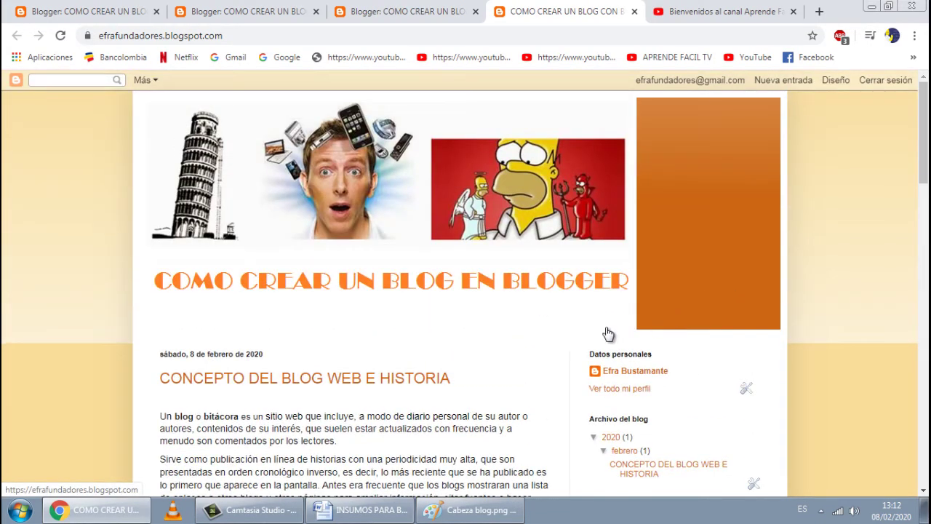
scroll(603, 332, "down", 3)
Switch to INSUMOS PARA BLOG.docx in Word and review the TITULO and TEXTO PARA ENTRADA sections.
left_click(380, 512)
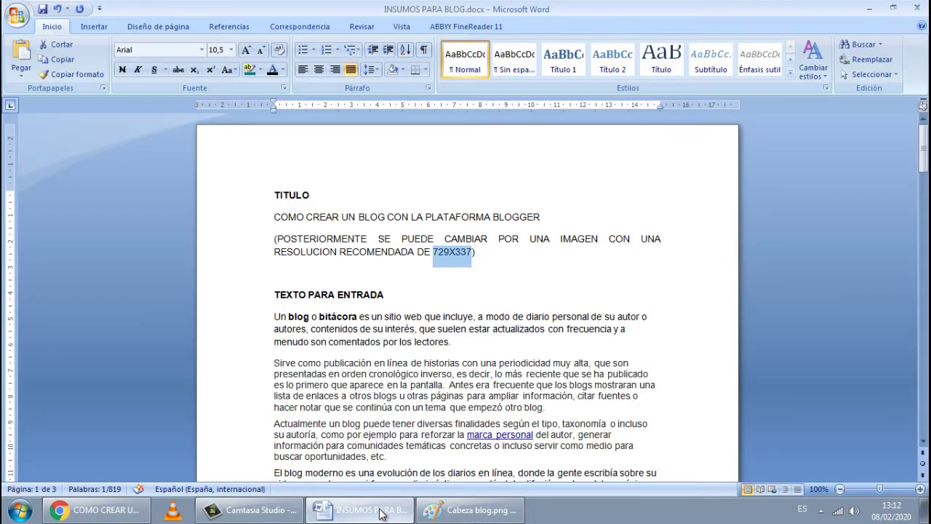
left_click_drag(270, 192, 515, 264)
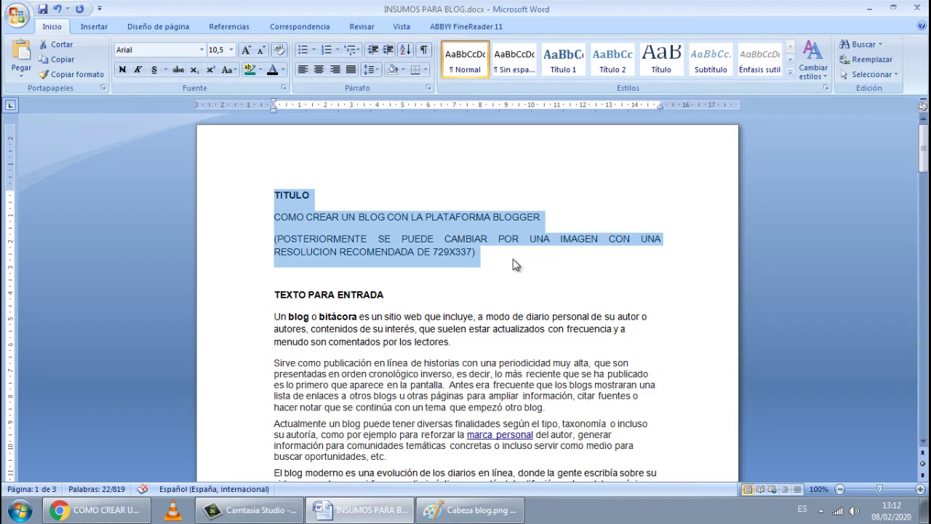
scroll(514, 263, "down", 5)
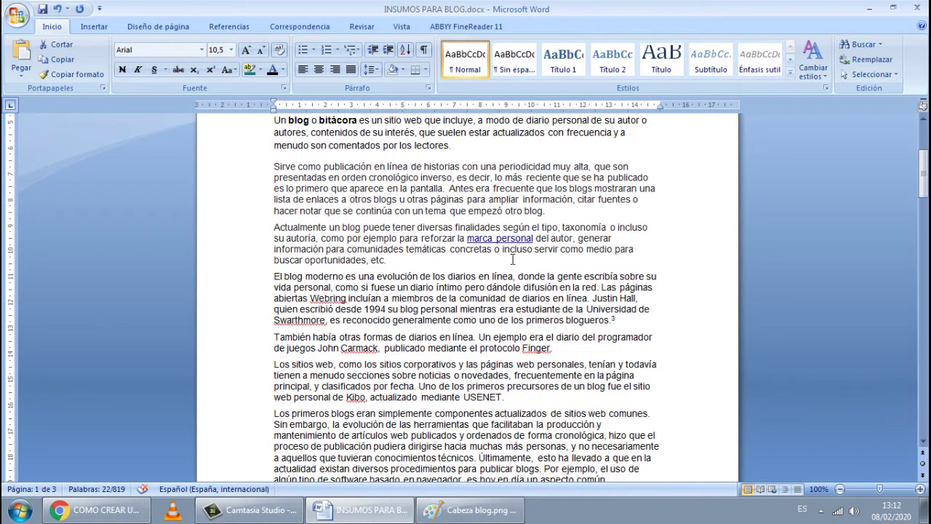
scroll(505, 259, "up", 3)
scroll(505, 259, "up", 2)
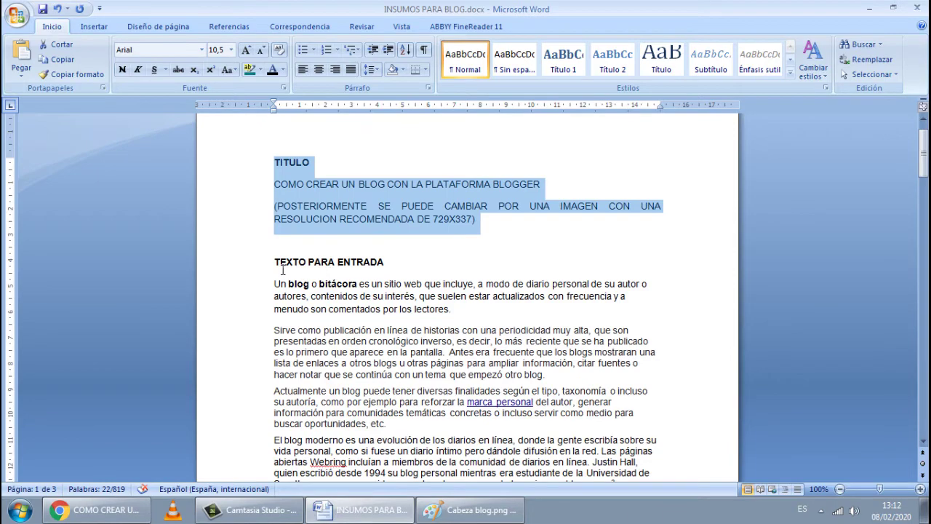
left_click_drag(275, 263, 376, 442)
scroll(398, 411, "down", 4)
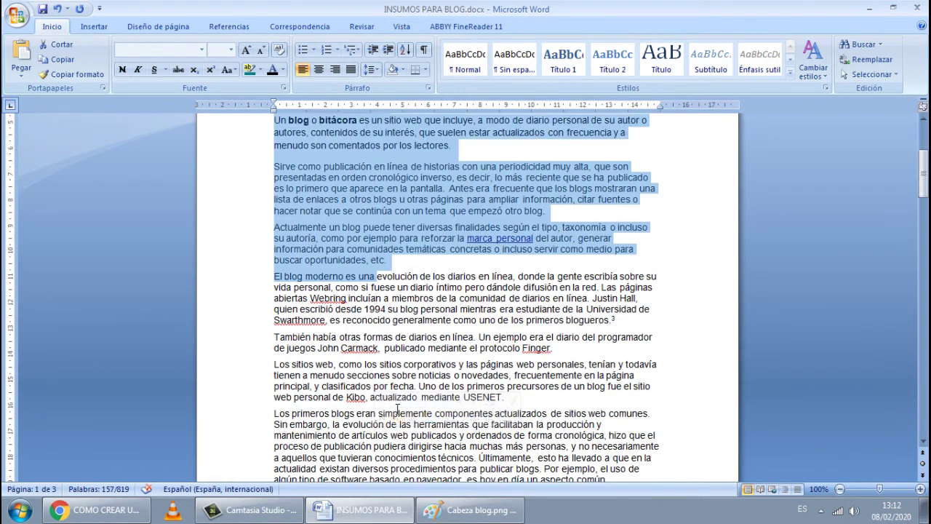
scroll(398, 410, "down", 15)
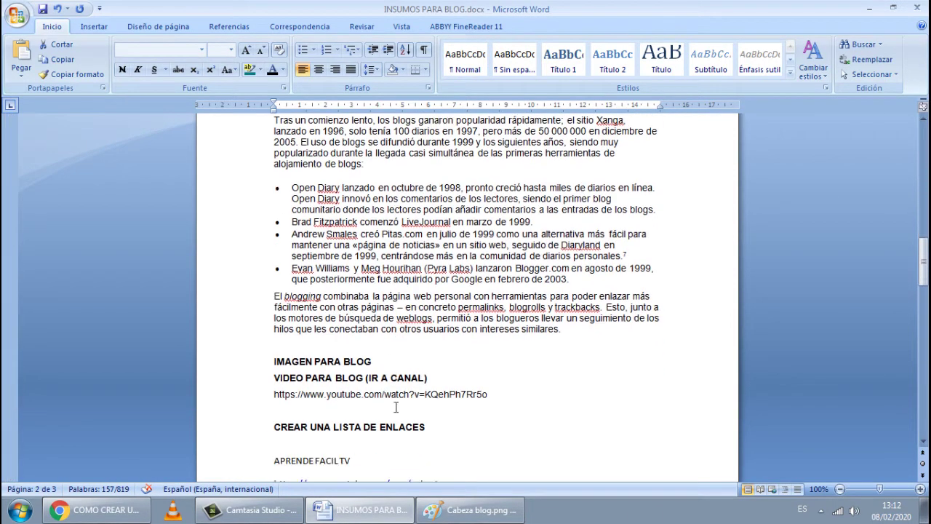
scroll(395, 407, "down", 2)
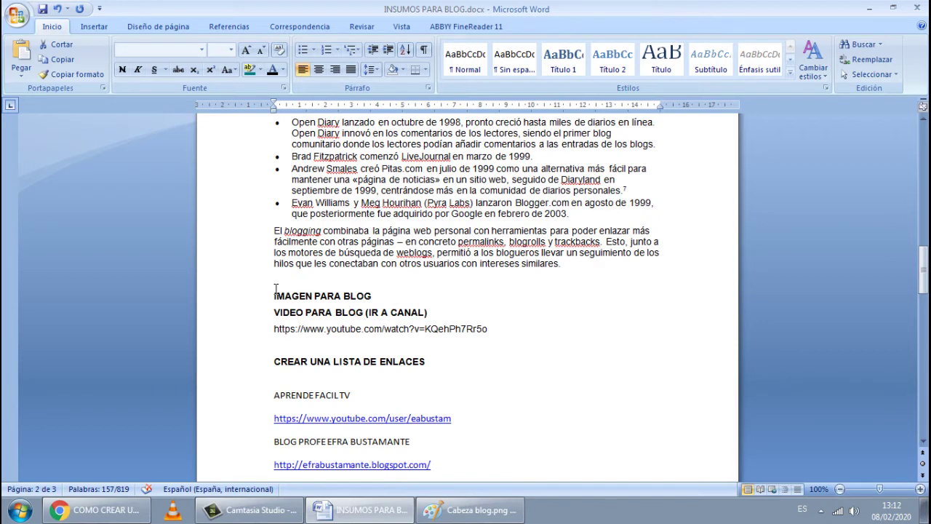
Review the image and video headings, the YouTube video address and the names and addresses under CREAR UNA LISTA DE ENLACES.
left_click_drag(275, 288, 429, 314)
left_click(420, 362)
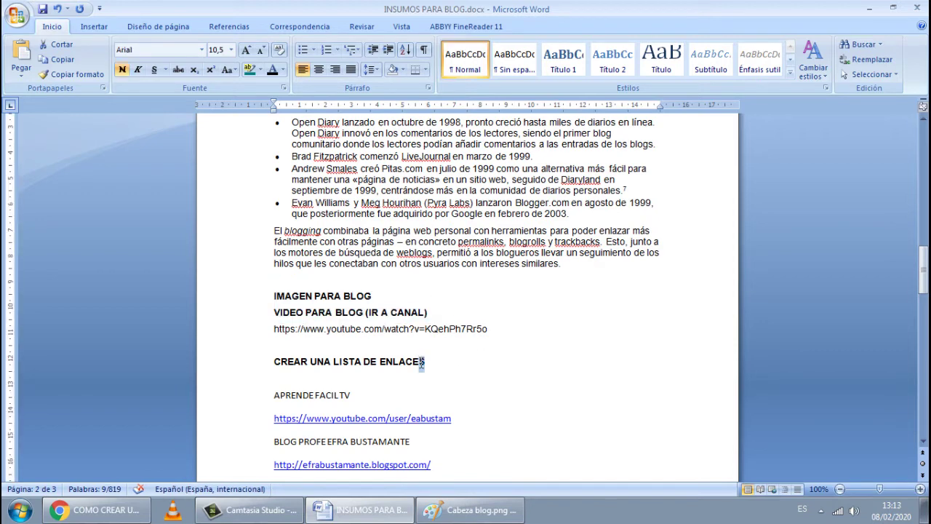
left_click(557, 393)
left_click_drag(494, 329, 275, 328)
scroll(574, 412, "down", 3)
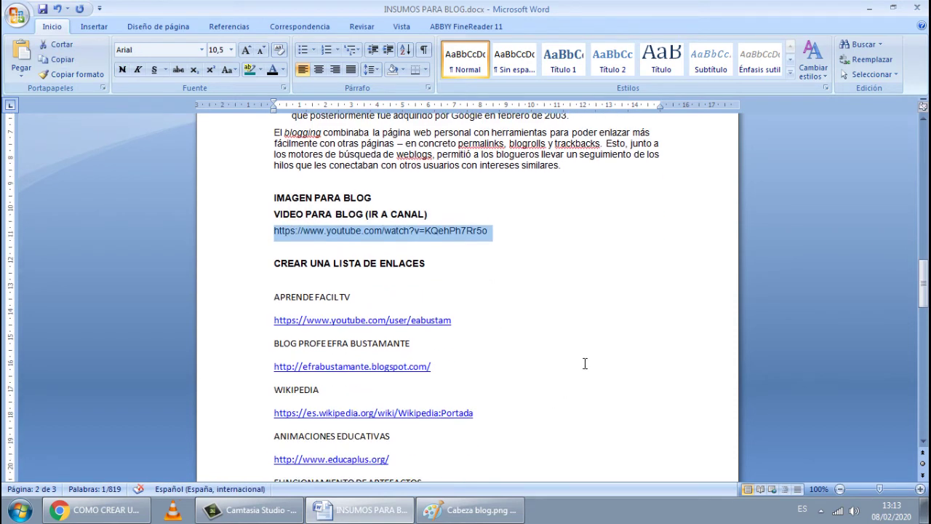
scroll(596, 339, "down", 3)
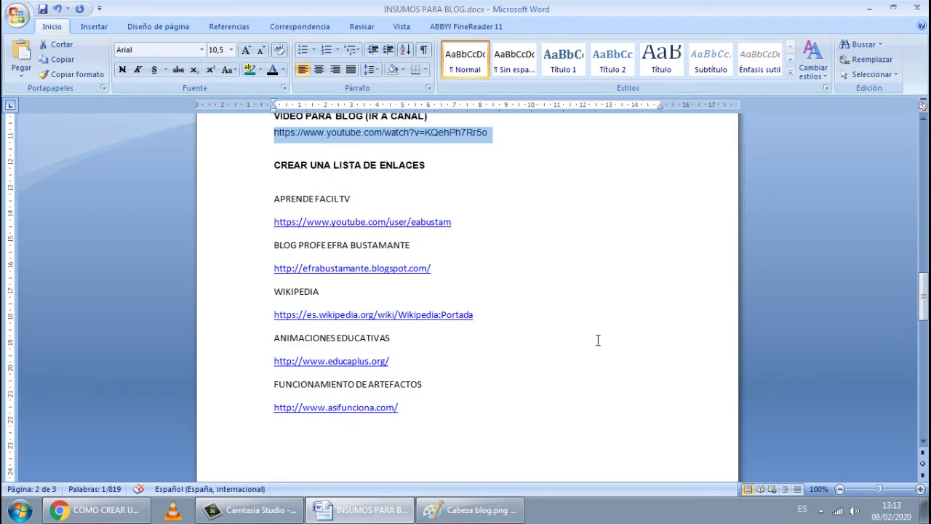
scroll(596, 339, "up", 1)
left_click(510, 302)
left_click_drag(273, 230, 455, 443)
left_click(552, 404)
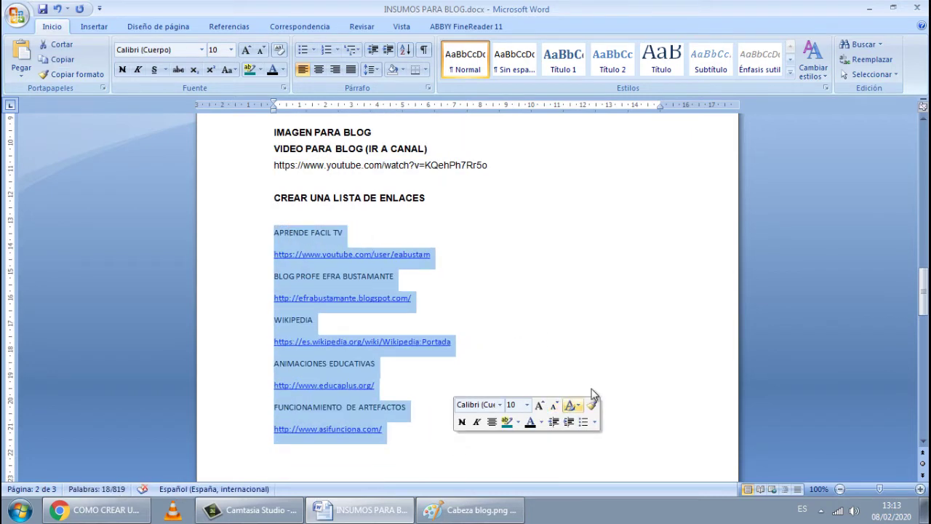
left_click(617, 350)
key("ctrl+z")
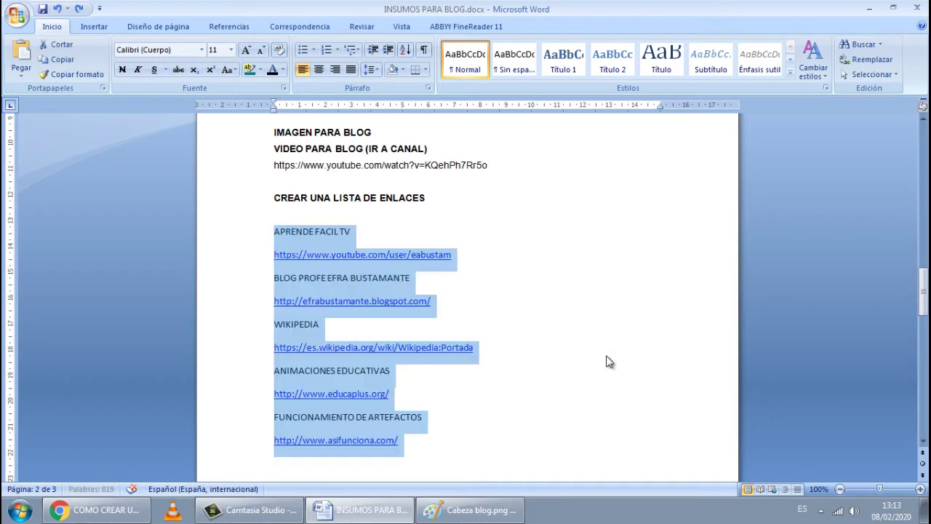
left_click(599, 354)
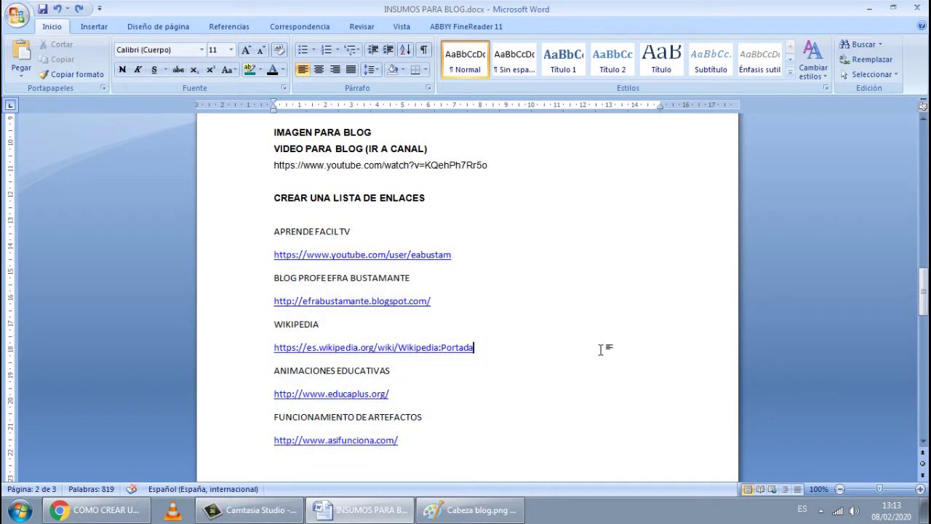
Switch to the published blog in Chrome and open its Diseño page in Blogger.
left_click(135, 509)
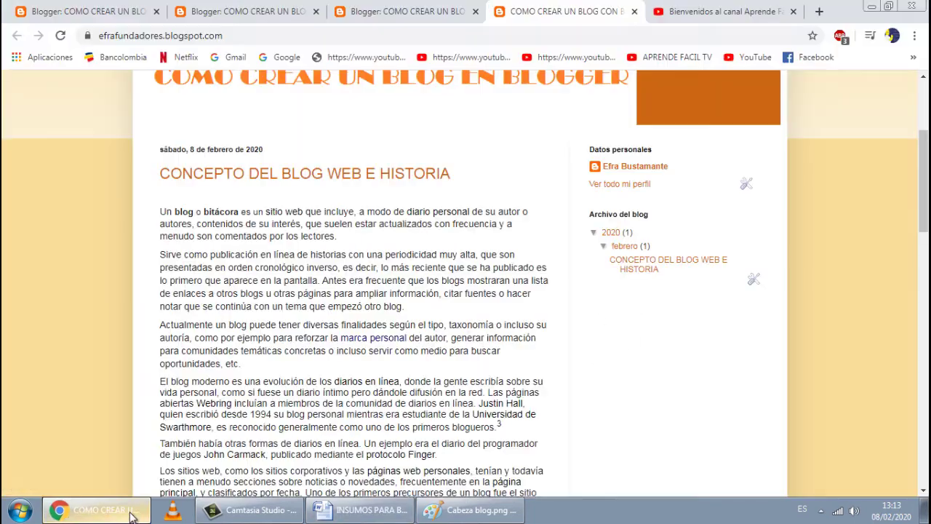
scroll(520, 340, "up", 2)
scroll(520, 339, "up", 1)
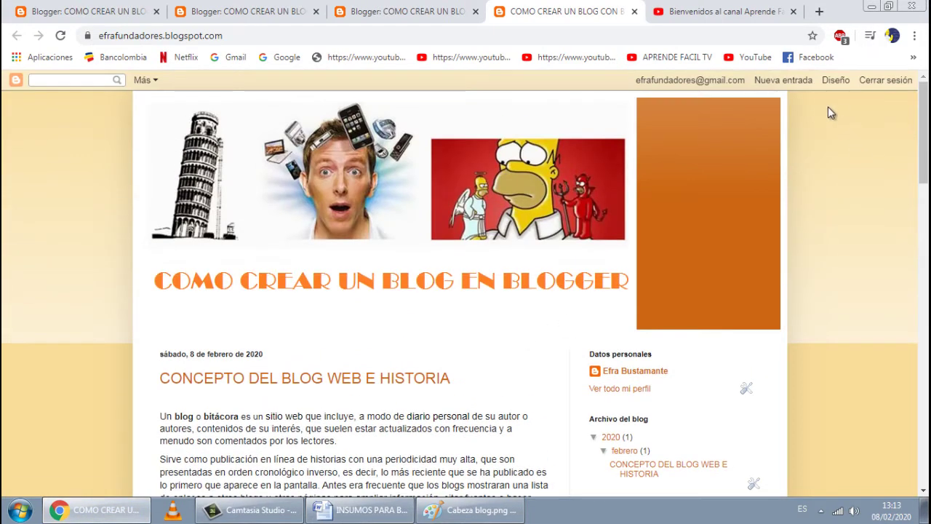
left_click(835, 80)
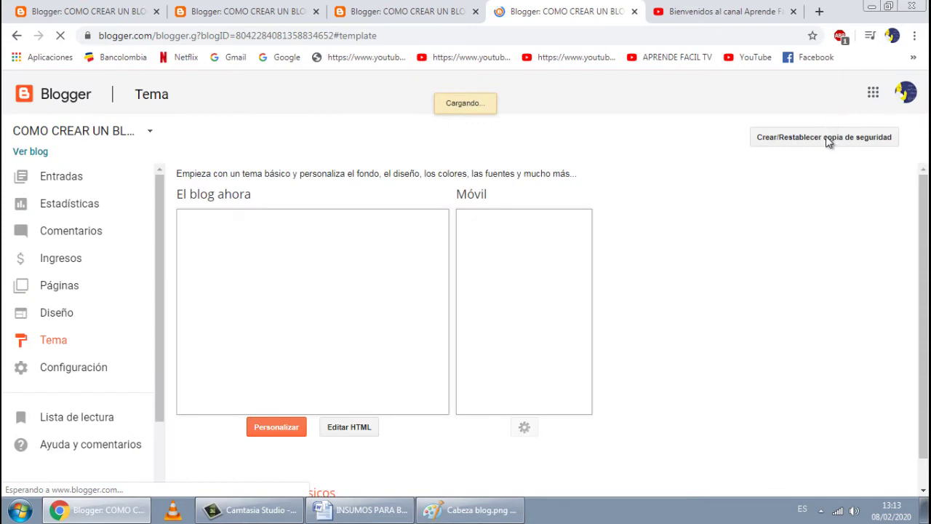
scroll(737, 282, "down", 1)
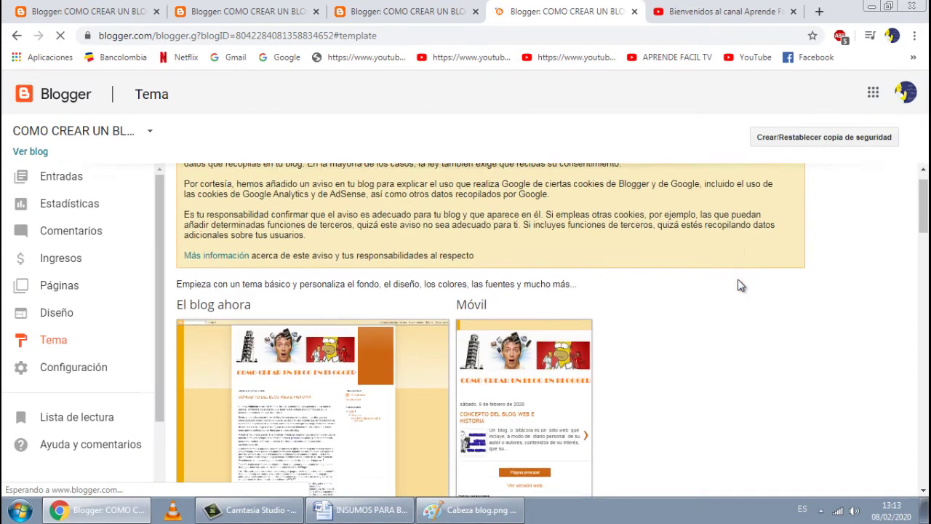
left_click(59, 315)
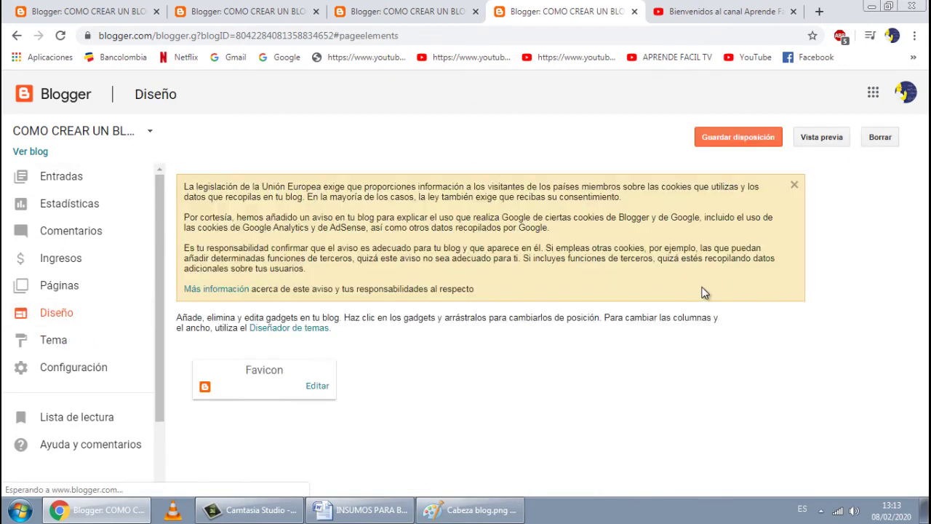
Examine the blog layout's sections and gadgets, from Barra de navegación and Cabecera to Principal and sidebar-right-1.
scroll(704, 292, "down", 1)
scroll(703, 292, "down", 8)
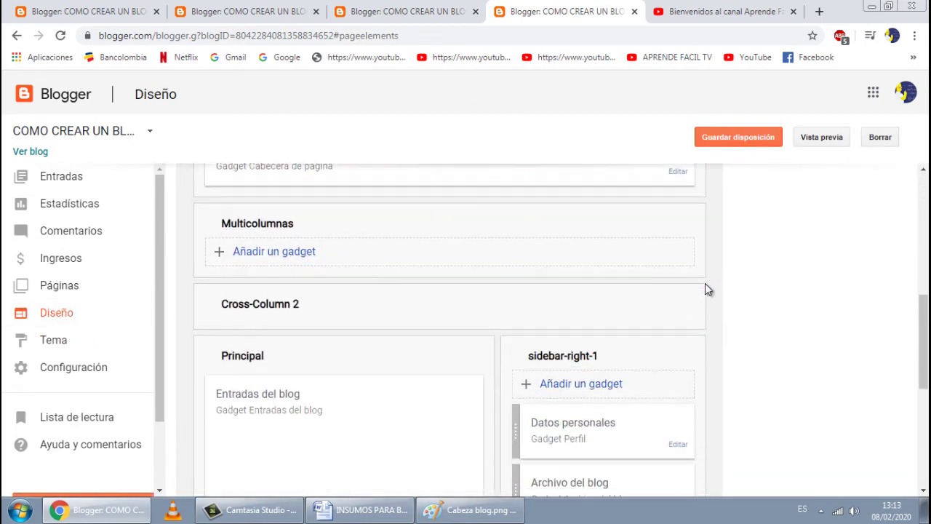
scroll(349, 316, "up", 2)
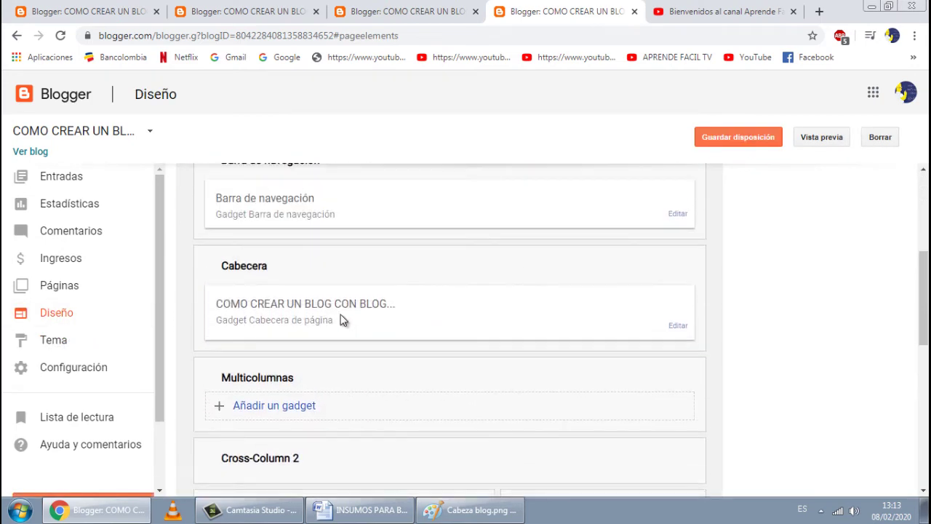
scroll(518, 283, "down", 1)
scroll(518, 283, "down", 2)
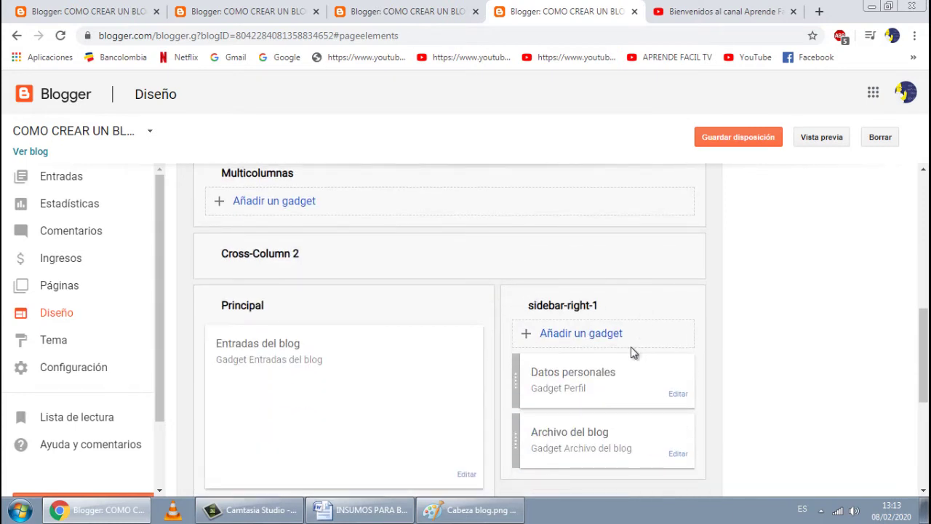
scroll(727, 339, "down", 1)
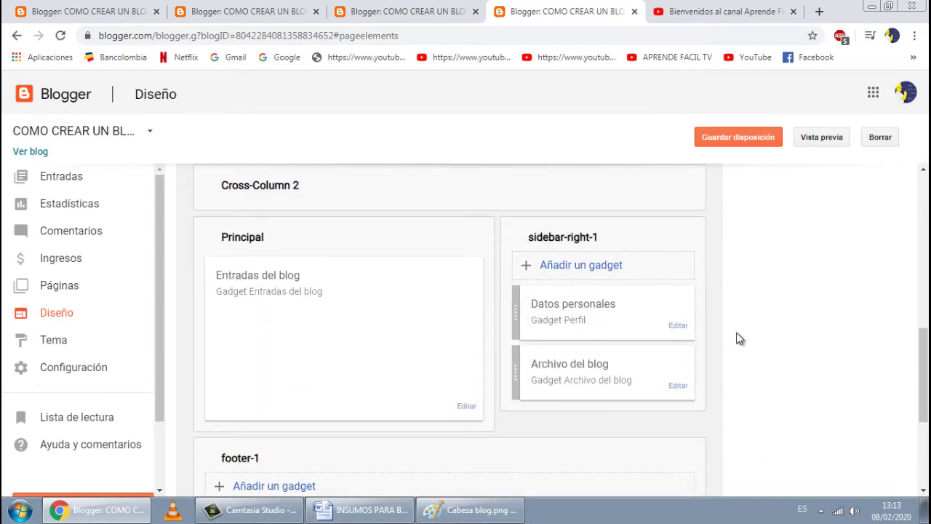
scroll(734, 341, "up", 4)
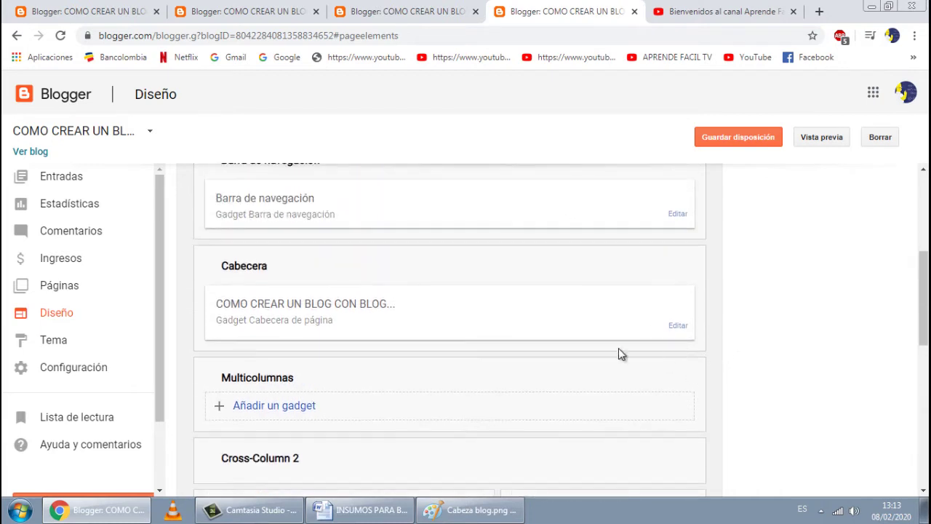
scroll(615, 331, "down", 4)
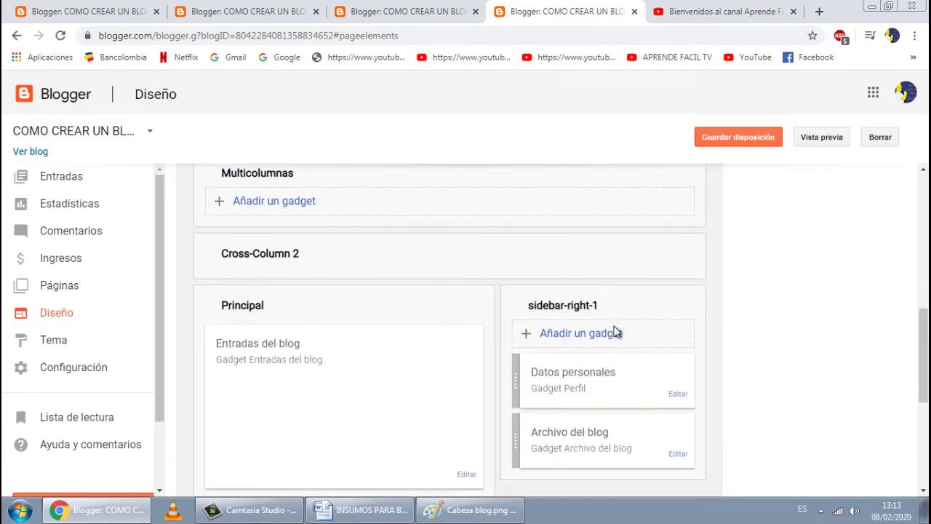
scroll(706, 333, "down", 1)
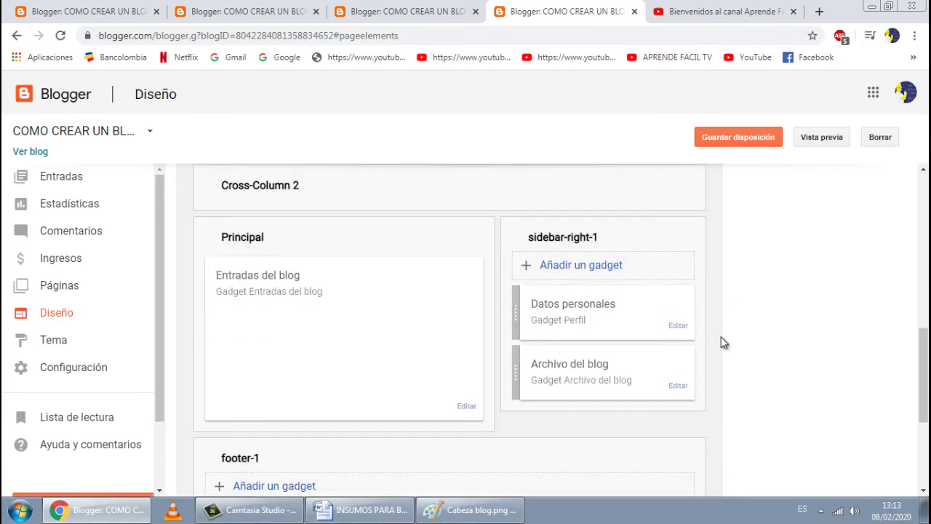
scroll(724, 343, "up", 1)
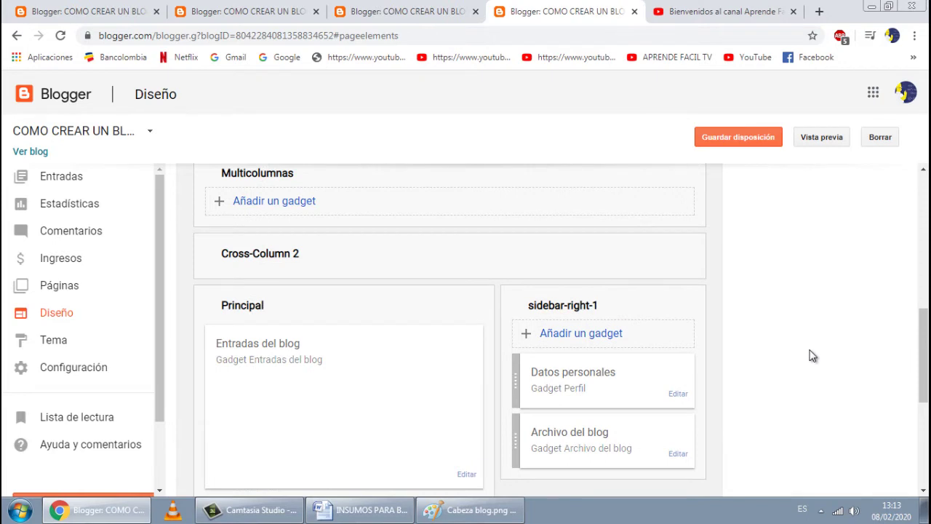
scroll(812, 356, "up", 4)
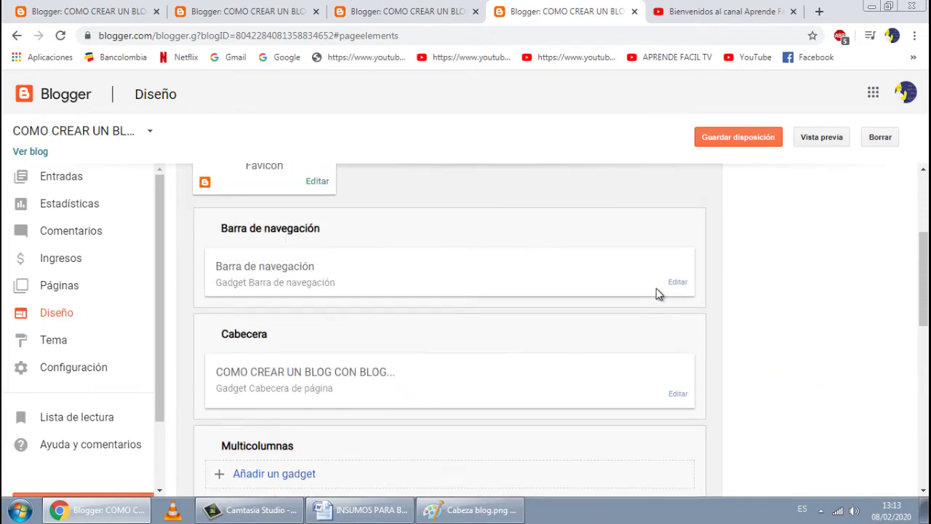
scroll(721, 300, "down", 5)
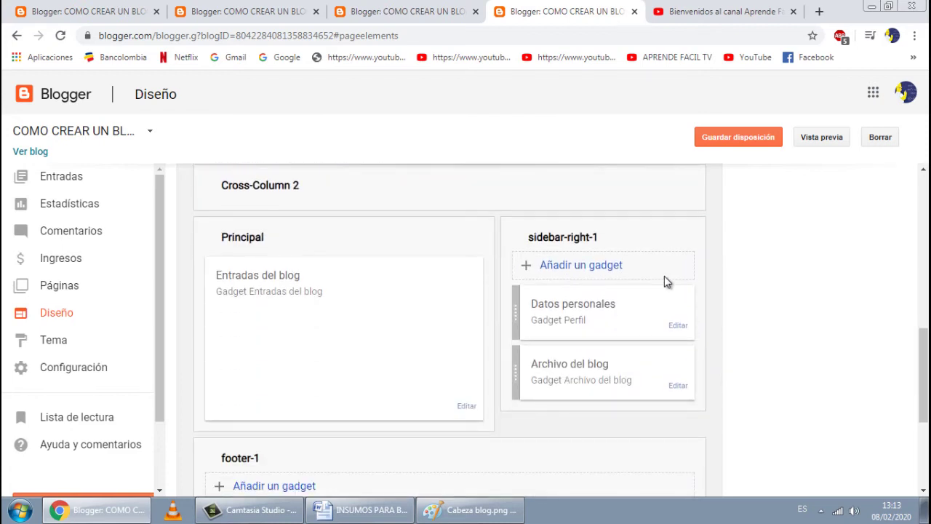
Start adding a gadget to sidebar-right-1 and find Lista de enlaces among the available gadgets.
left_click(580, 265)
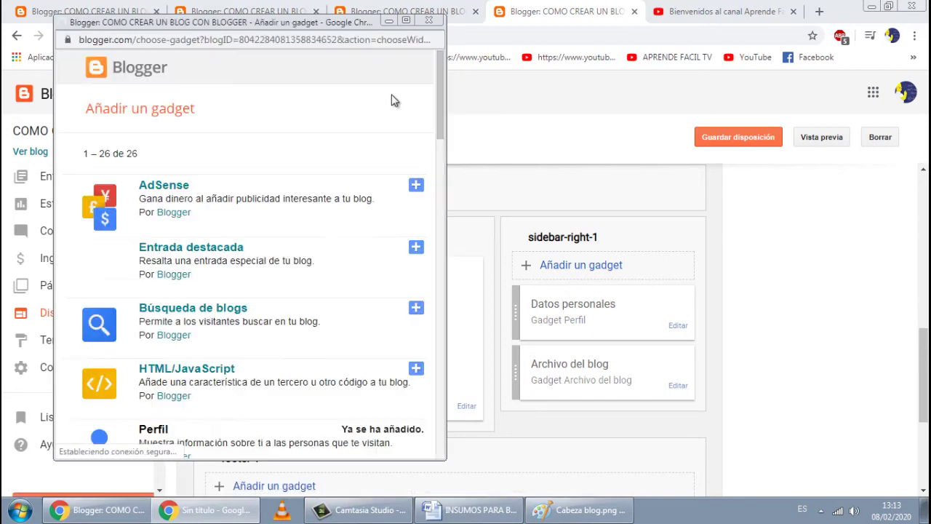
left_click_drag(440, 117, 440, 116)
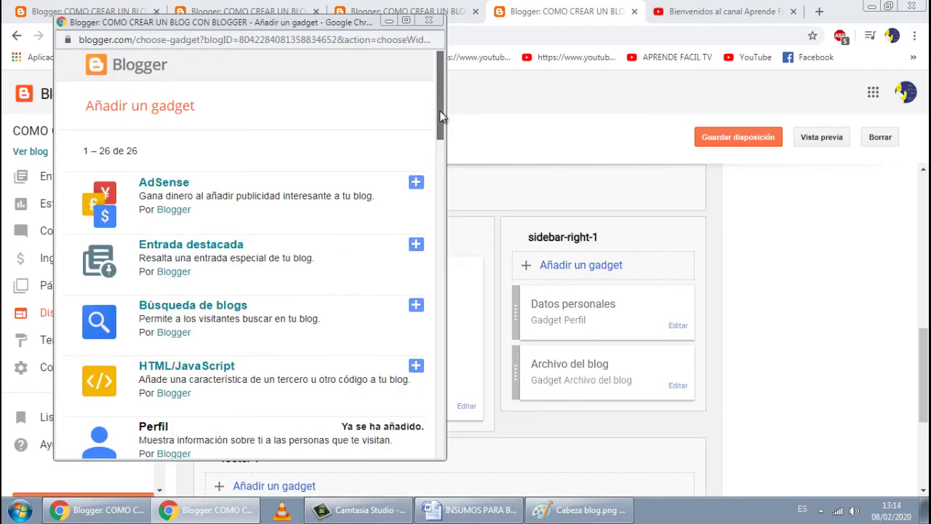
left_click_drag(440, 117, 443, 161)
left_click_drag(447, 182, 467, 256)
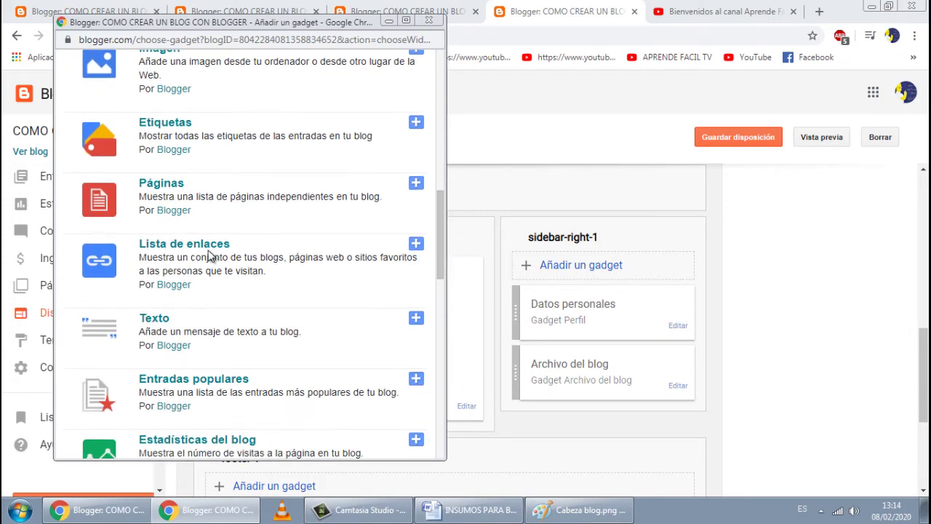
Add a Lista de enlaces gadget to the blog's sidebar and title it ENLACES RECOMENDADOS.
left_click(211, 249)
left_click(219, 165)
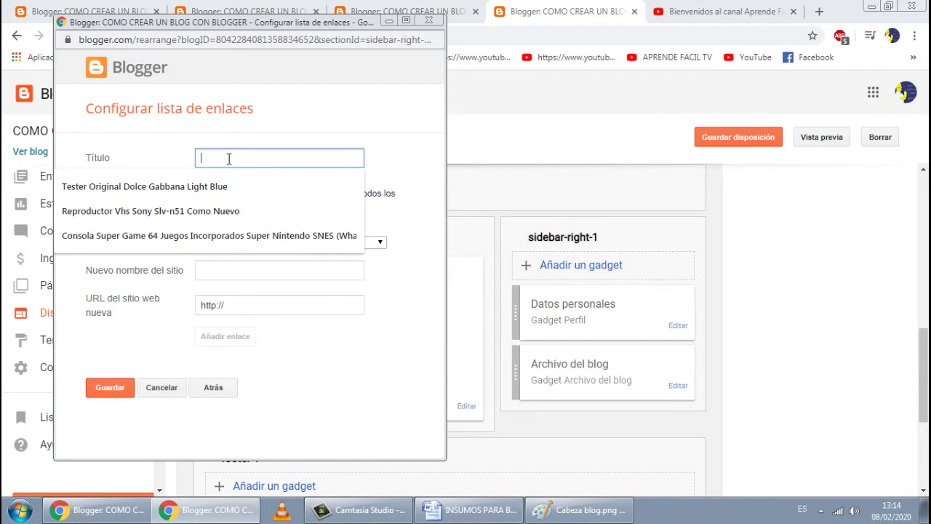
type("e")
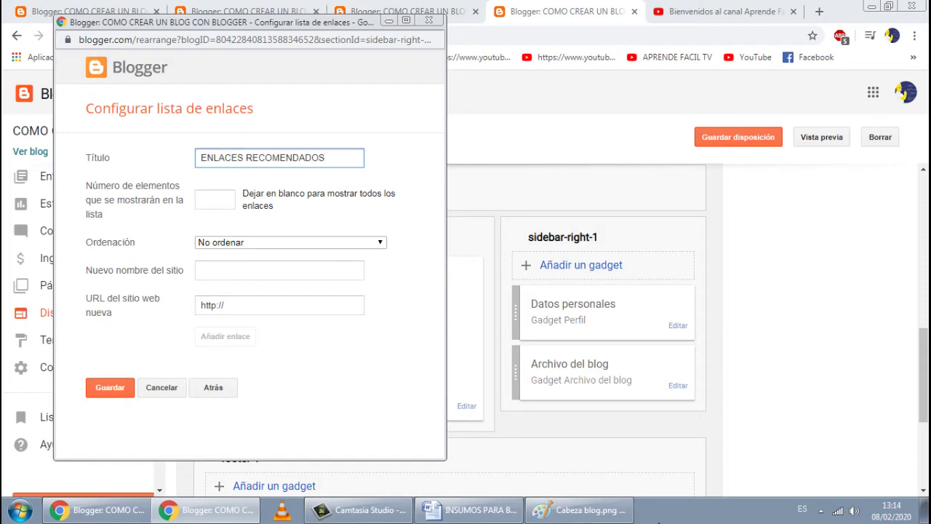
Switch to the Word document INSUMOS PARA BLOG and examine the site names and URLs under CREAR UNA LISTA DE ENLACES.
left_click(465, 509)
scroll(542, 300, "up", 1)
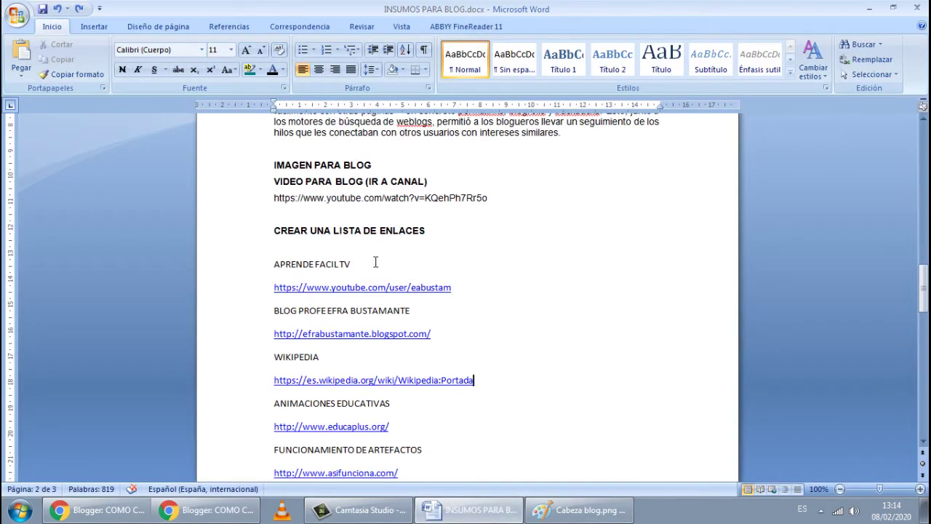
scroll(385, 271, "down", 1)
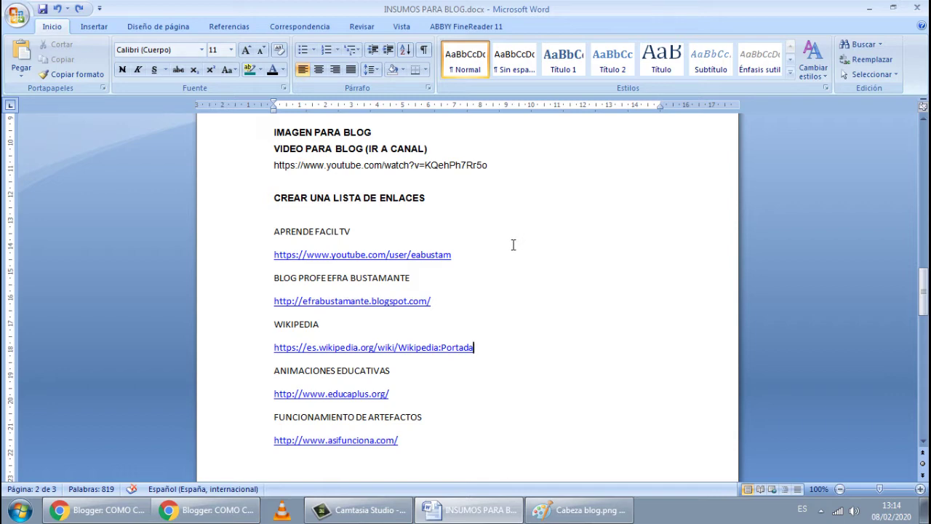
left_click_drag(357, 233, 274, 232)
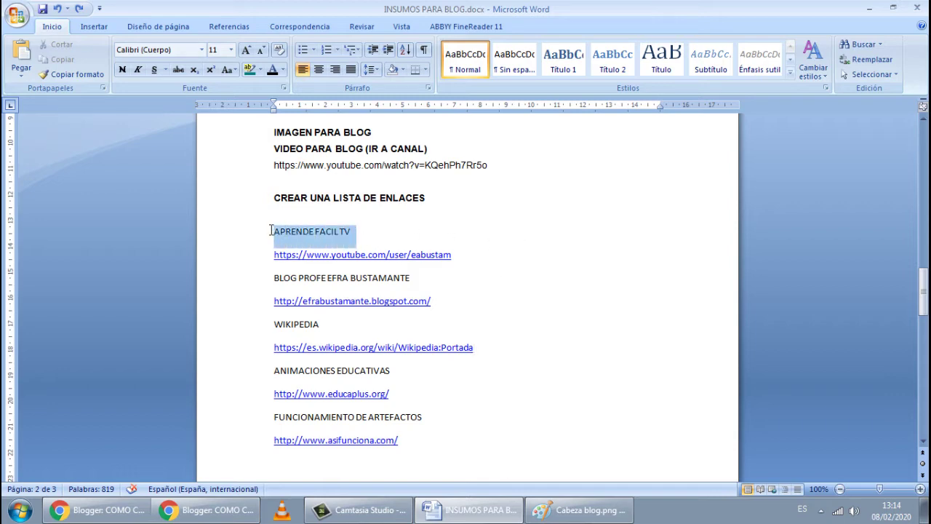
left_click(492, 239)
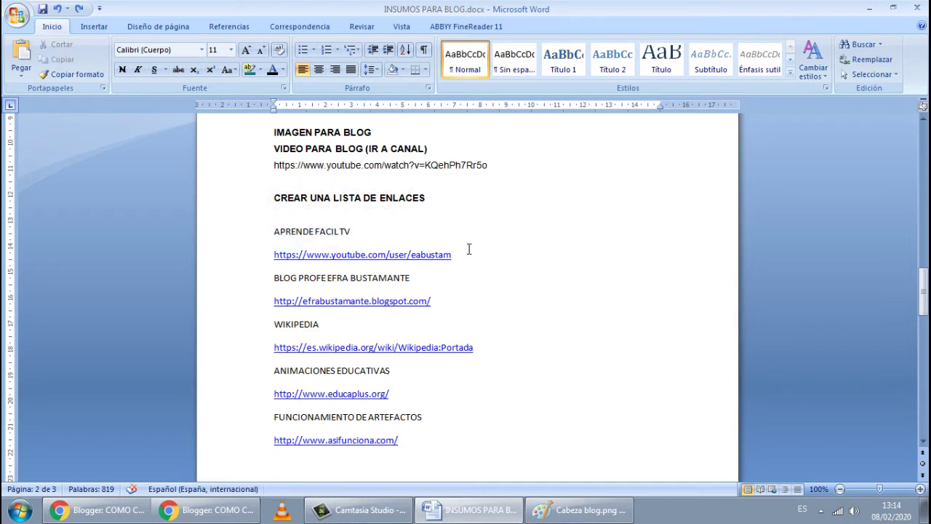
left_click_drag(452, 253, 272, 263)
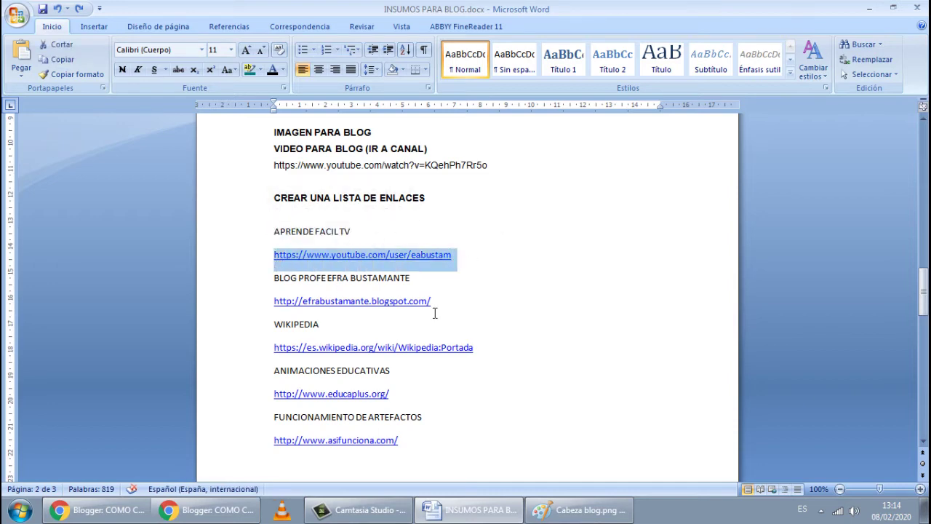
left_click(557, 314)
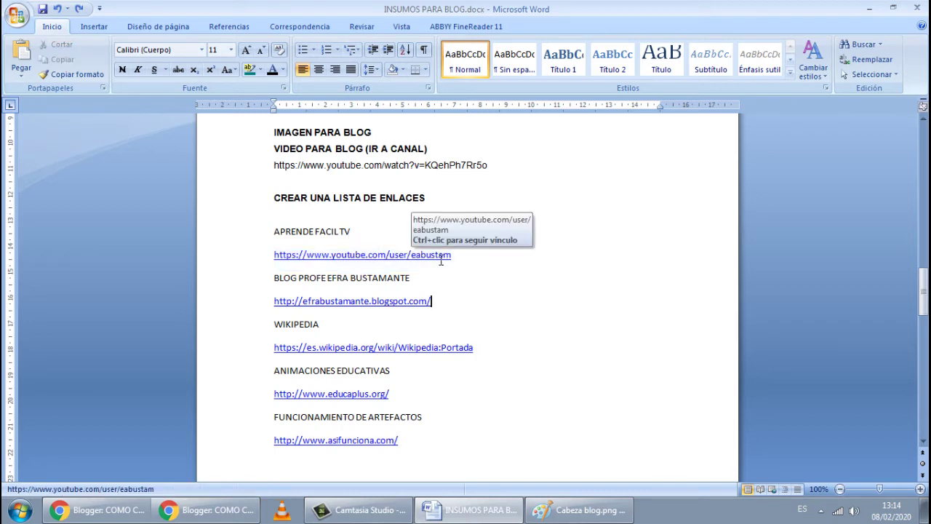
triple_click(346, 233)
left_click(525, 255)
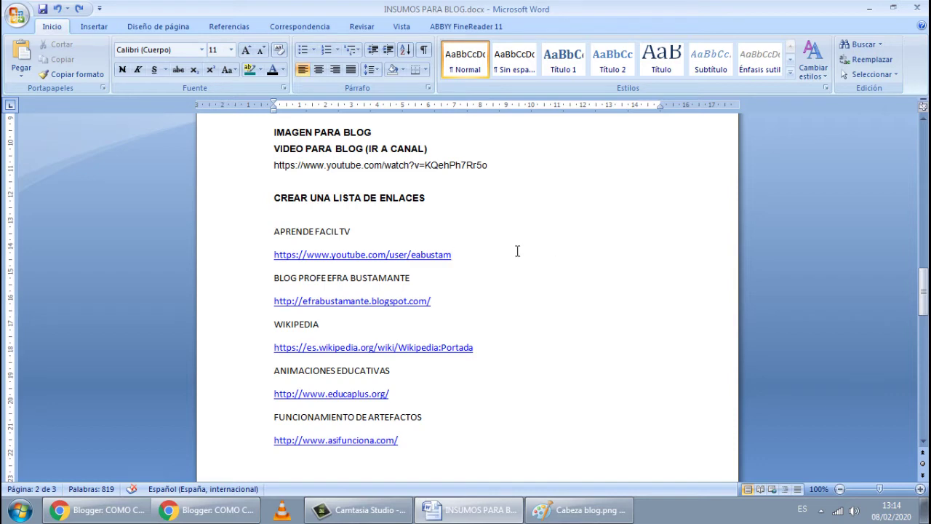
scroll(517, 251, "up", 5)
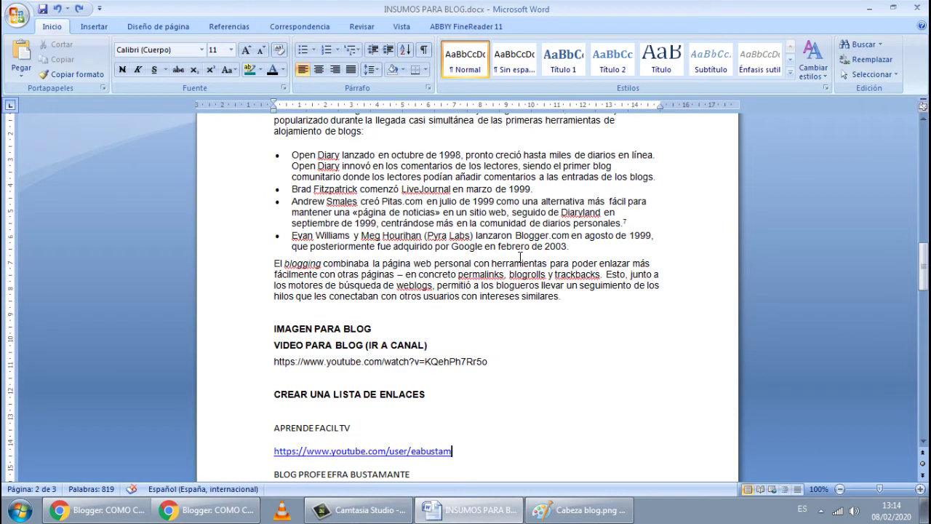
scroll(520, 258, "up", 5)
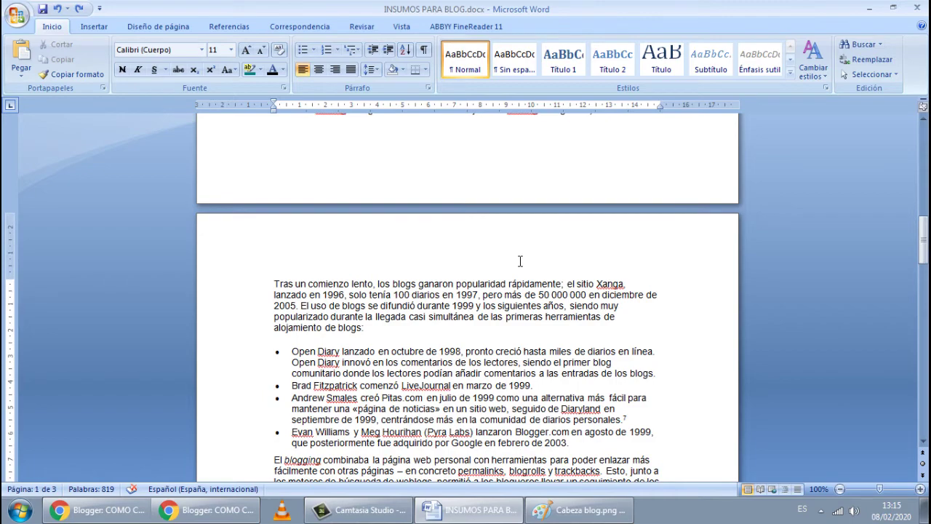
scroll(520, 261, "down", 9)
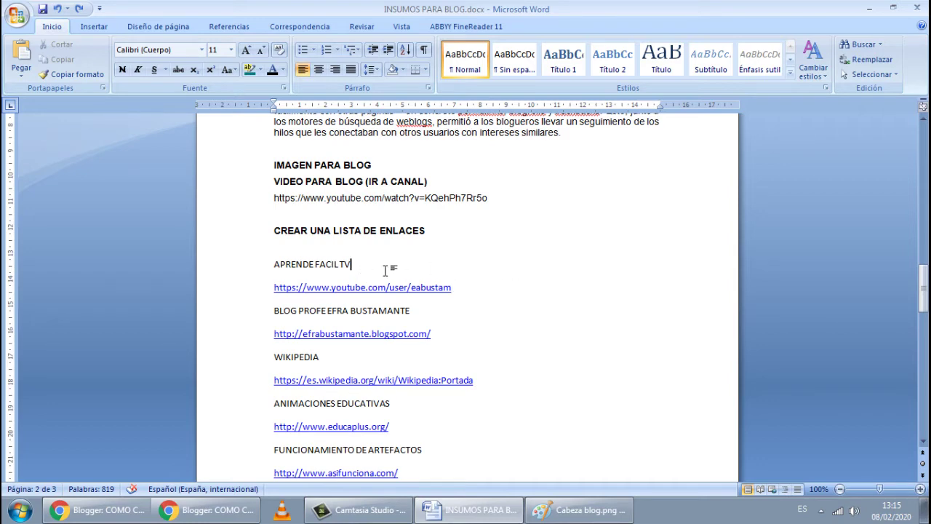
Copy the first site name, APRENDE FACIL TV, from the link list in the document.
left_click_drag(361, 265, 306, 267)
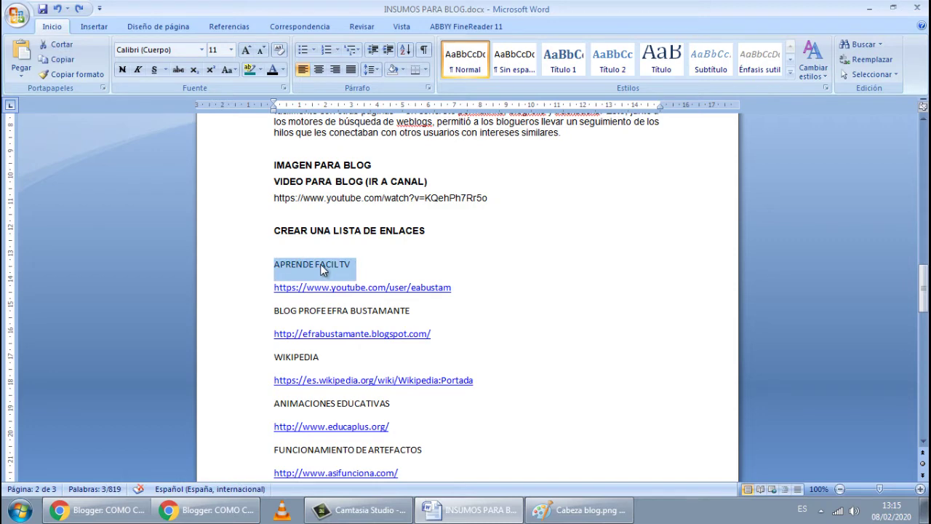
right_click(320, 266)
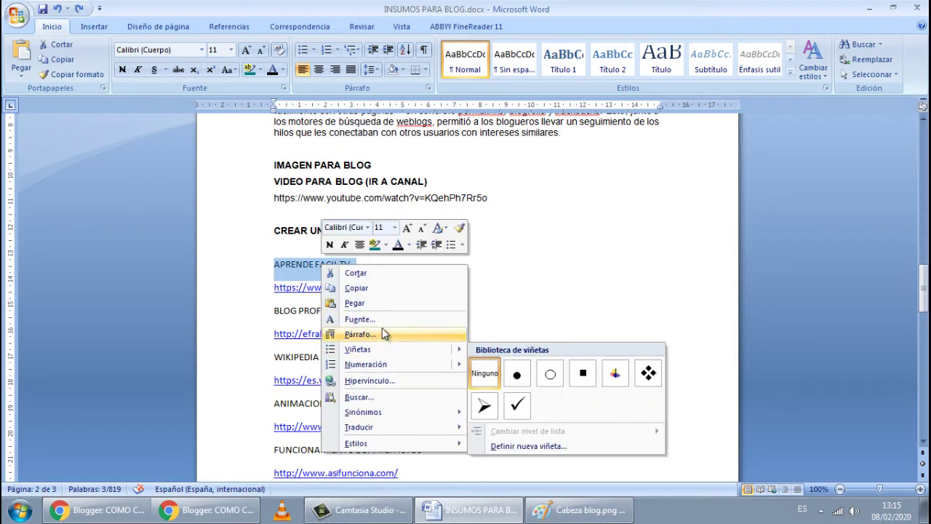
left_click(378, 288)
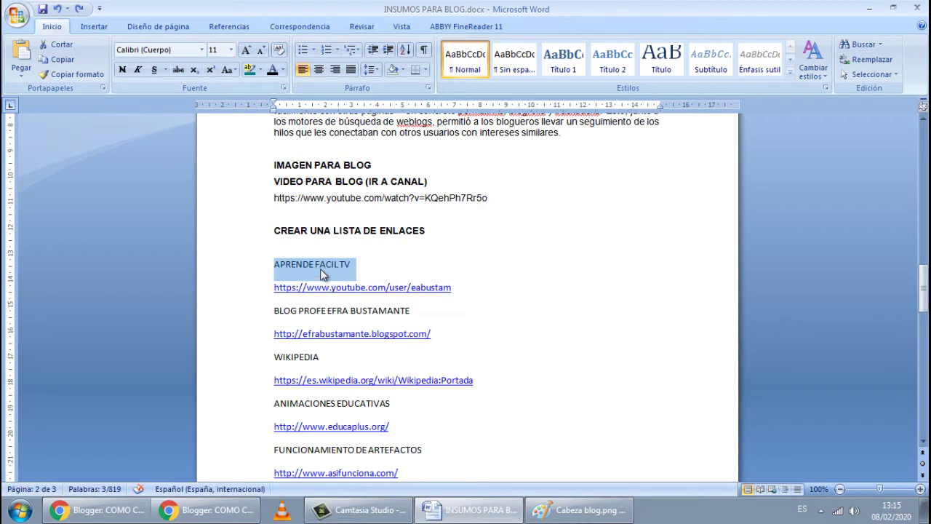
right_click(321, 268)
left_click(355, 291)
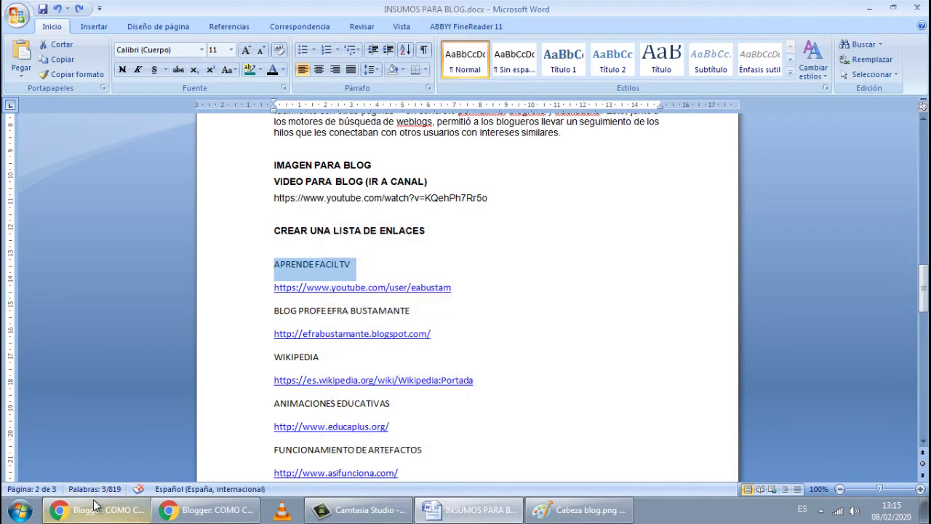
Return to Blogger's link list configuration window in Chrome and paste APRENDE FACIL TV as the new site name.
left_click(94, 510)
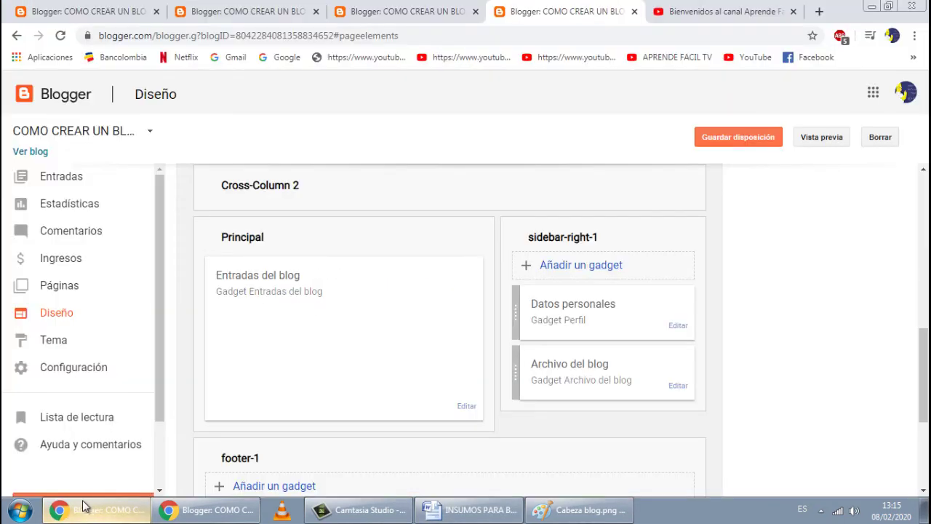
left_click(206, 512)
left_click(240, 275)
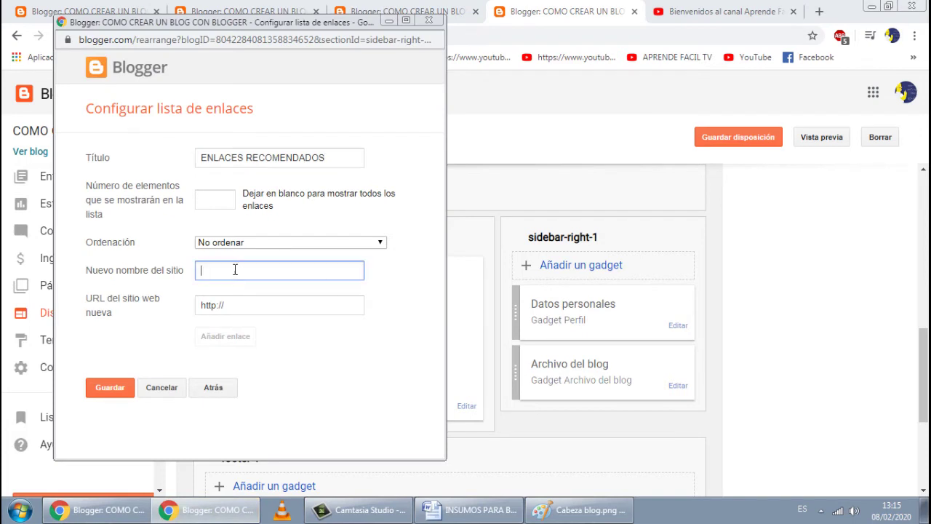
right_click(235, 268)
left_click(269, 349)
left_click_drag(308, 271, 188, 275)
left_click(337, 352)
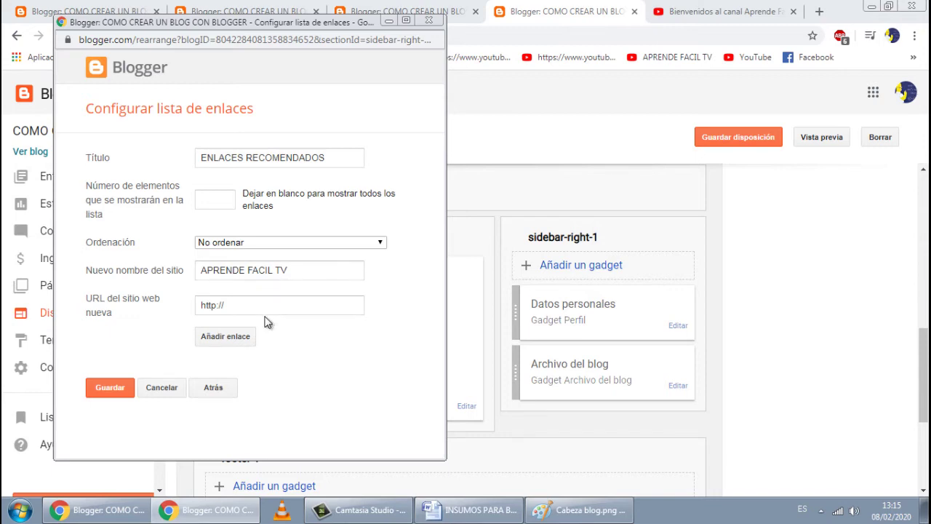
Switch to the Word document and copy the YouTube channel URL listed under APRENDE FACIL TV.
left_click(466, 509)
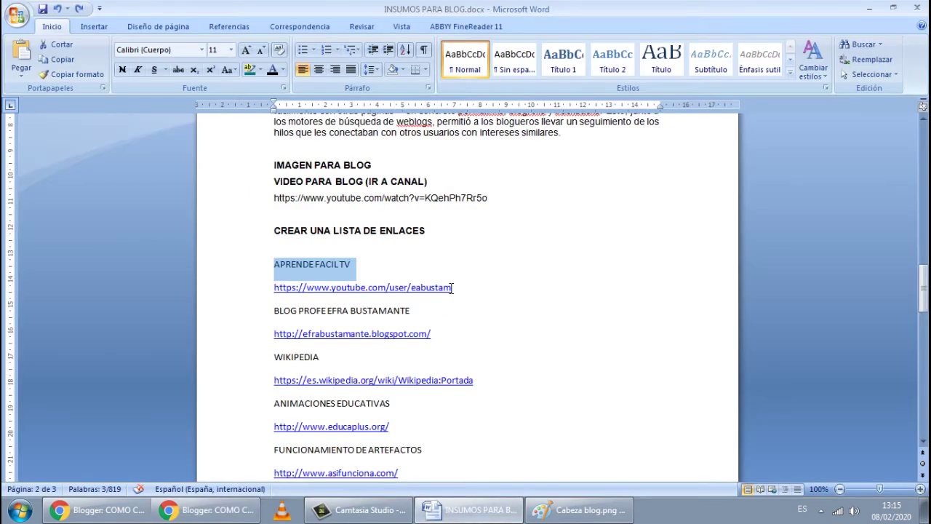
left_click_drag(450, 288, 277, 289)
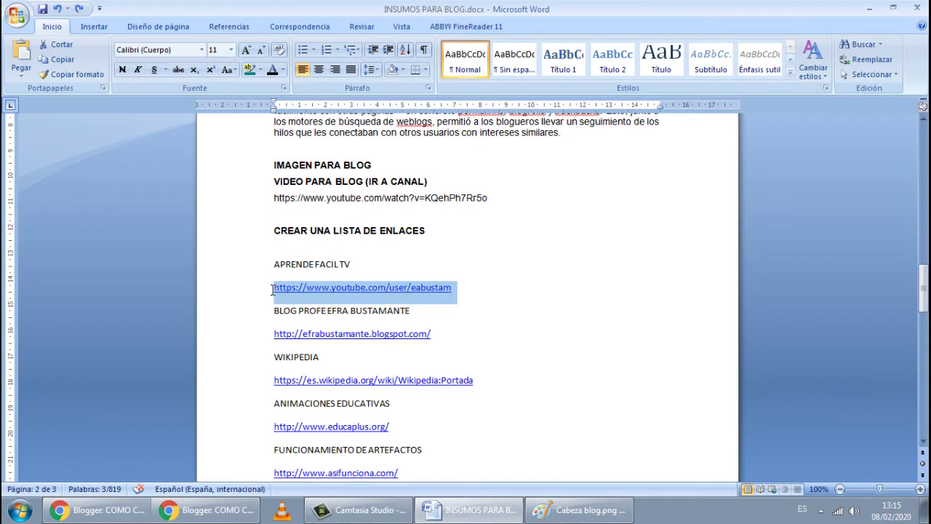
right_click(283, 291)
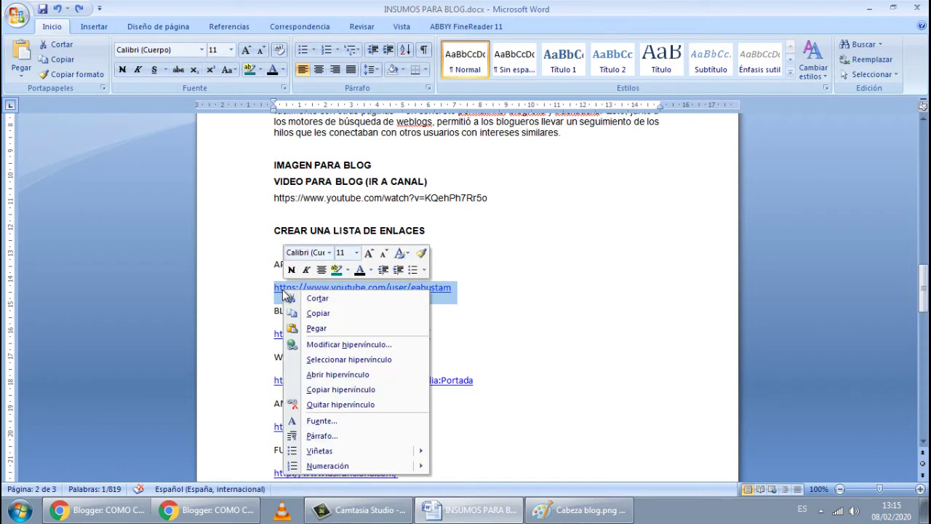
left_click(318, 313)
left_click(207, 509)
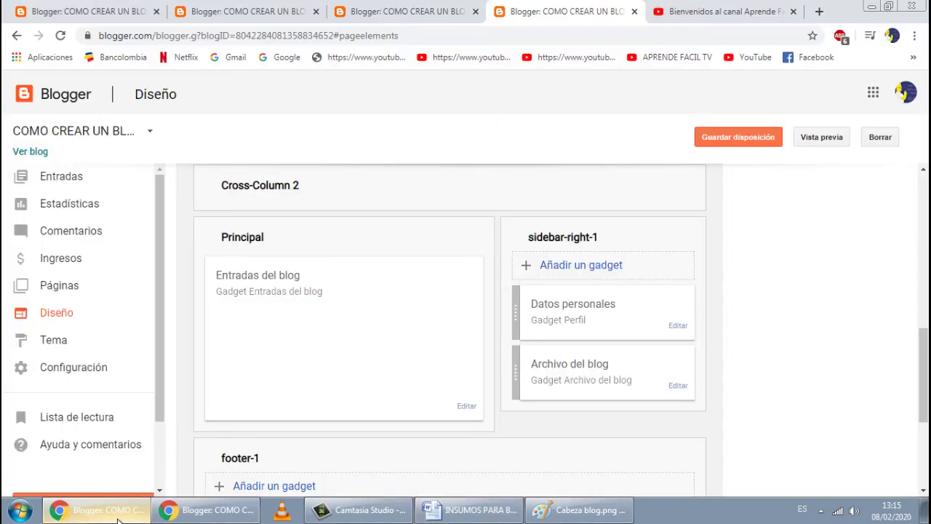
left_click(233, 509)
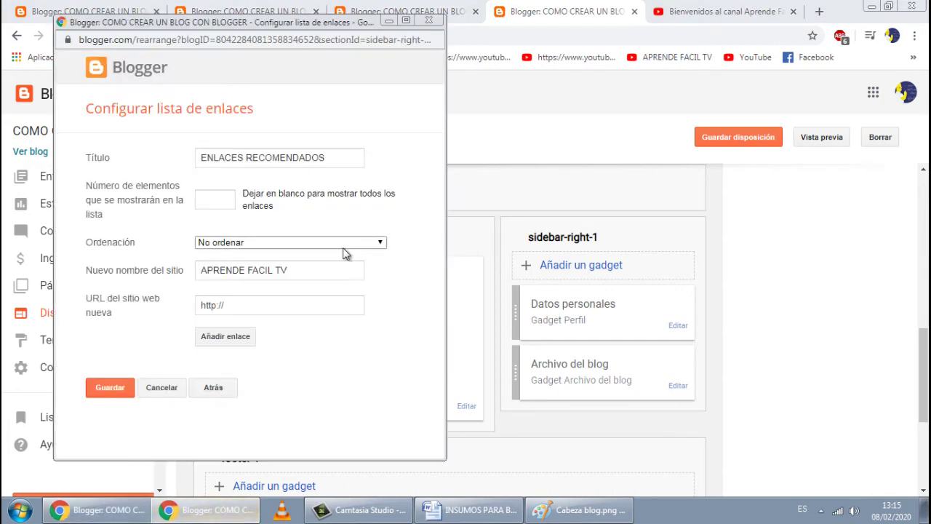
left_click_drag(243, 306, 195, 306)
right_click(231, 305)
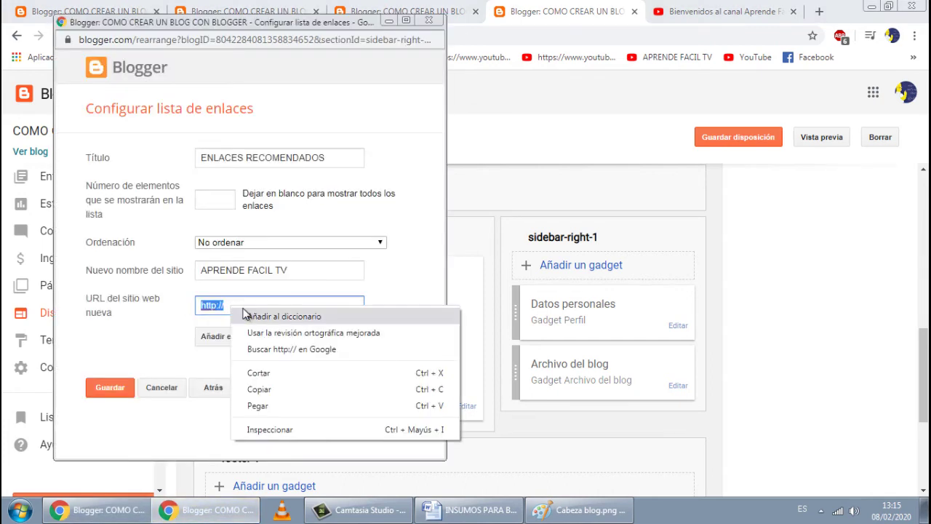
left_click(270, 405)
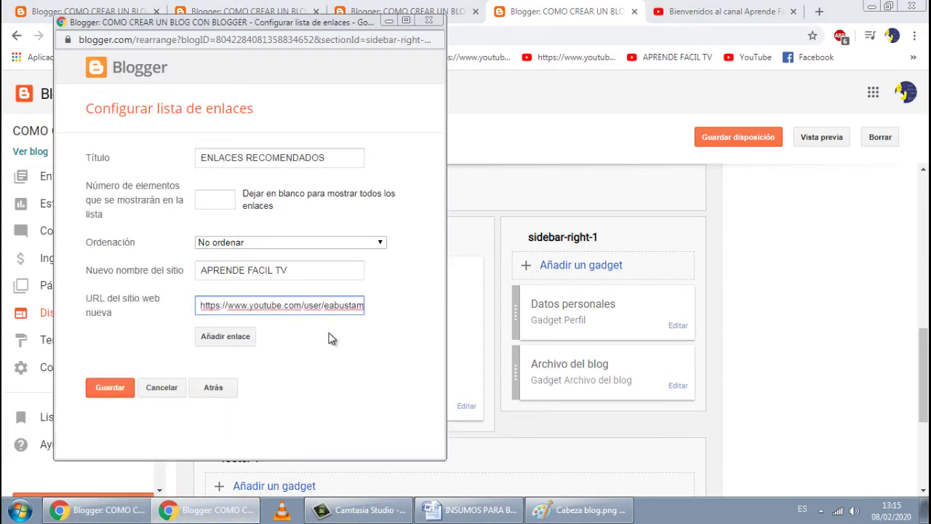
left_click(244, 336)
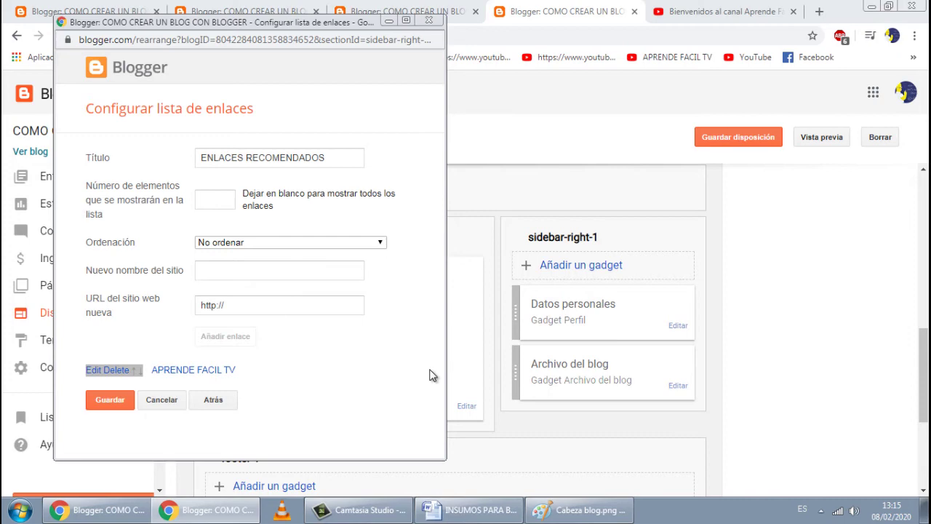
Switch to the Word document and copy the second site name, the title of the teacher's blog.
left_click(466, 509)
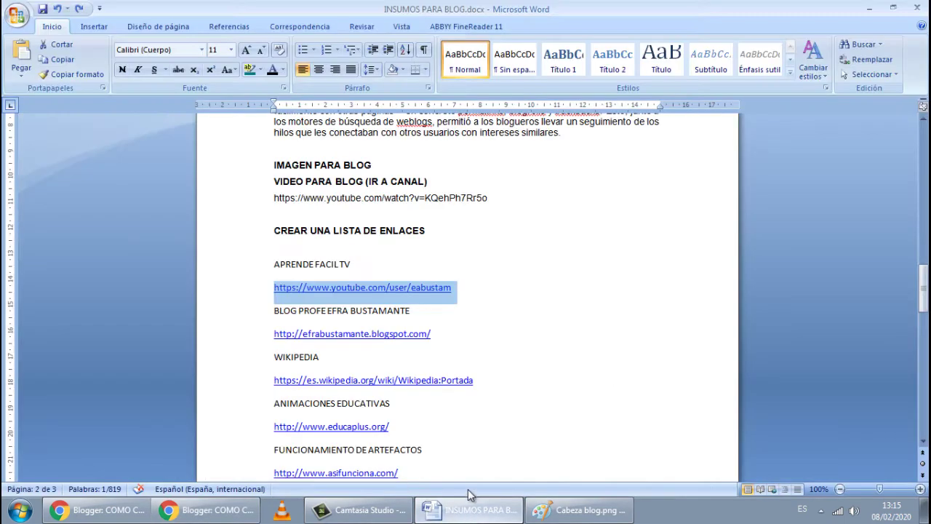
scroll(448, 371, "down", 1)
left_click(455, 322)
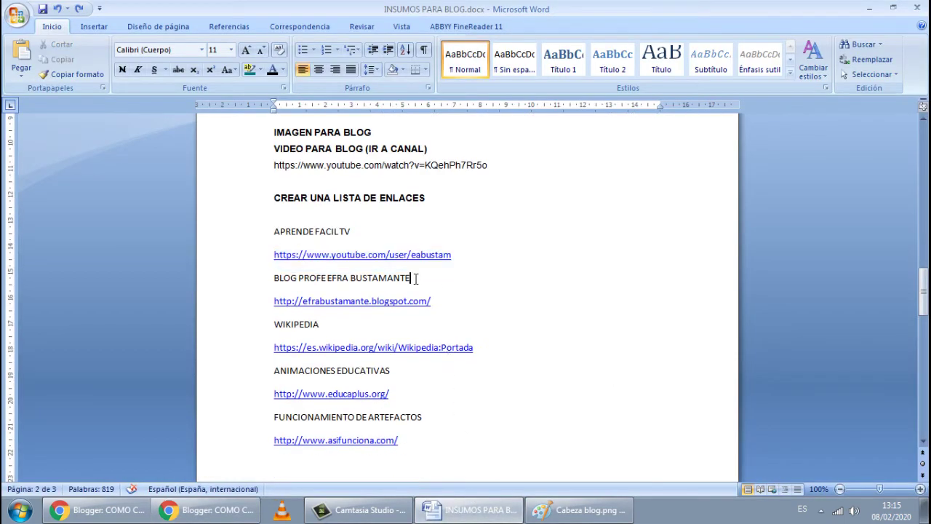
left_click_drag(416, 278, 281, 279)
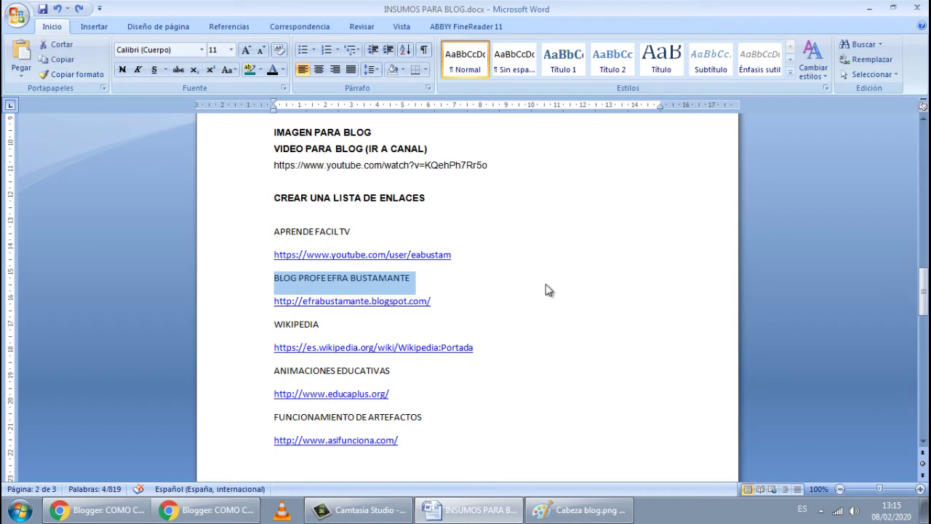
right_click(400, 289)
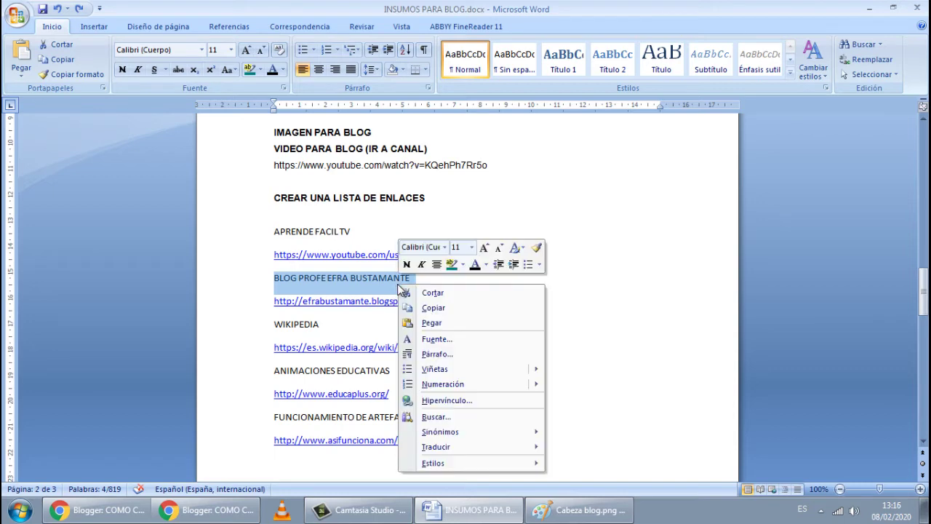
left_click(433, 307)
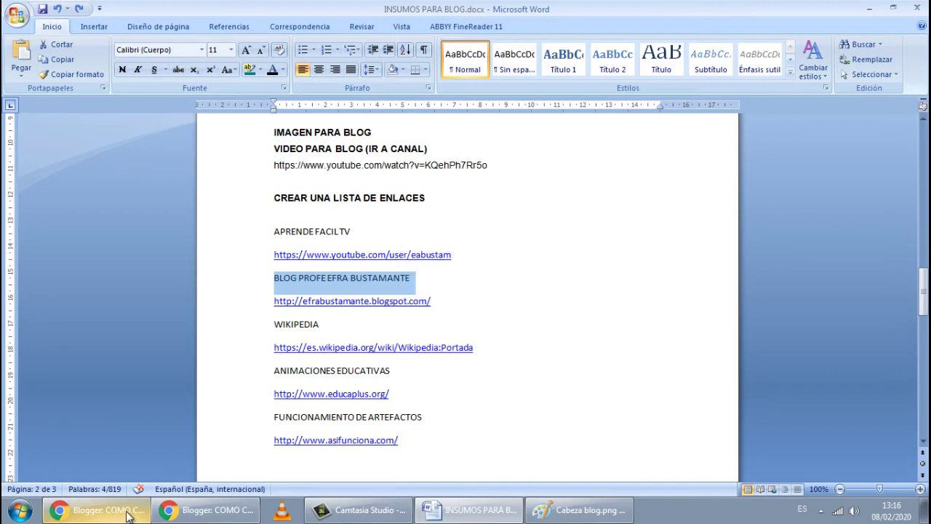
Paste the teacher's blog title as the new site name in Blogger's link list configuration.
left_click(204, 510)
left_click(207, 273)
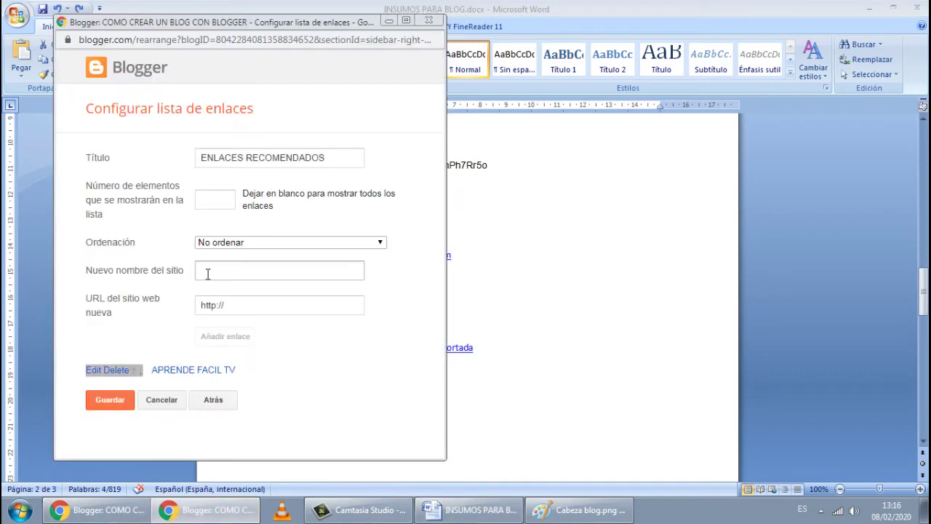
right_click(207, 273)
left_click(240, 357)
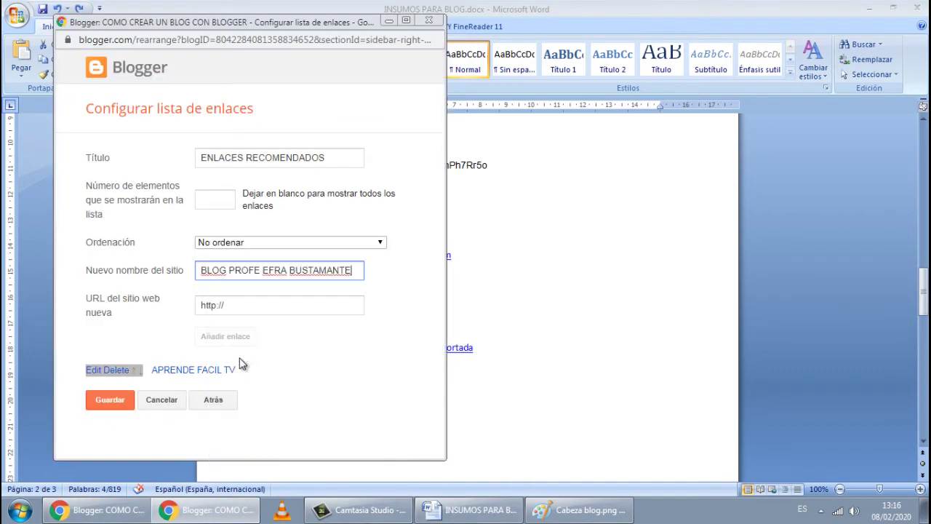
Switch to the Word document and copy the blog URL listed under the teacher's blog title.
left_click(436, 510)
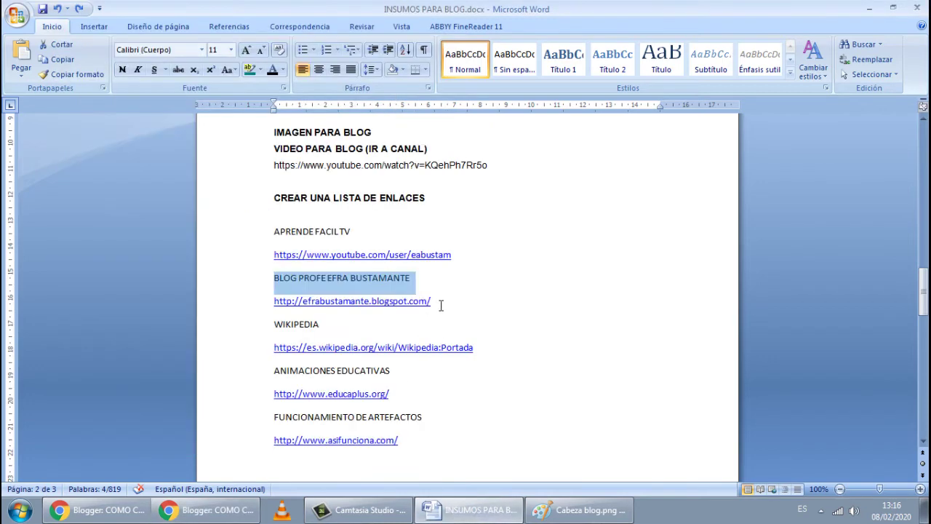
left_click_drag(435, 302, 276, 301)
right_click(276, 302)
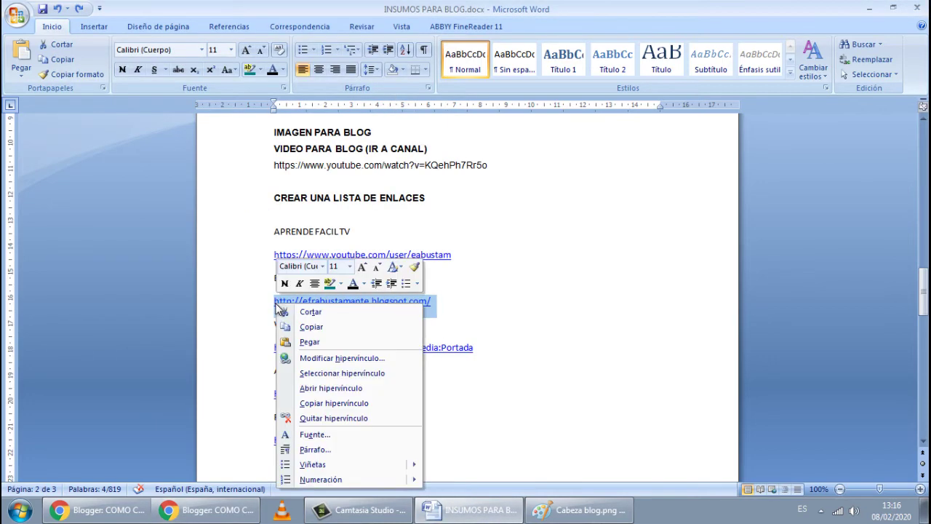
left_click(317, 329)
left_click(207, 510)
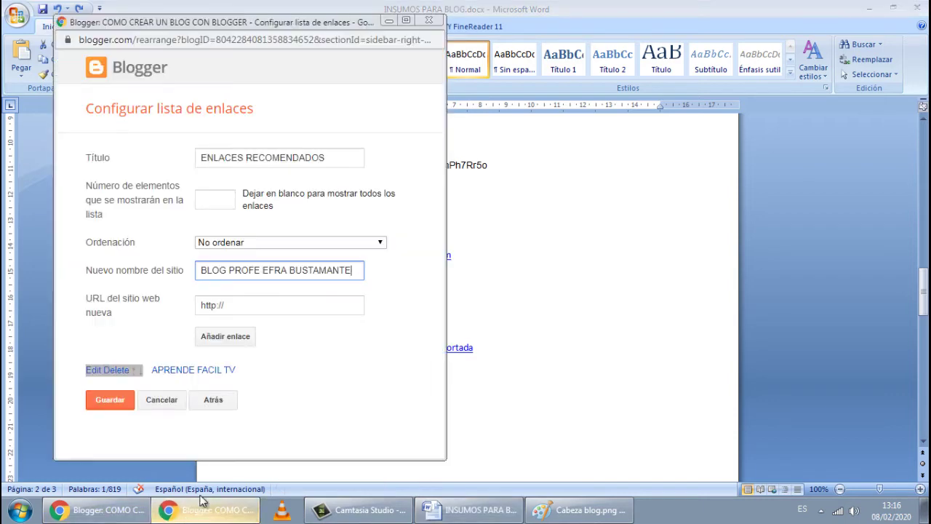
right_click(243, 310)
left_click(228, 309)
left_click_drag(228, 305, 199, 303)
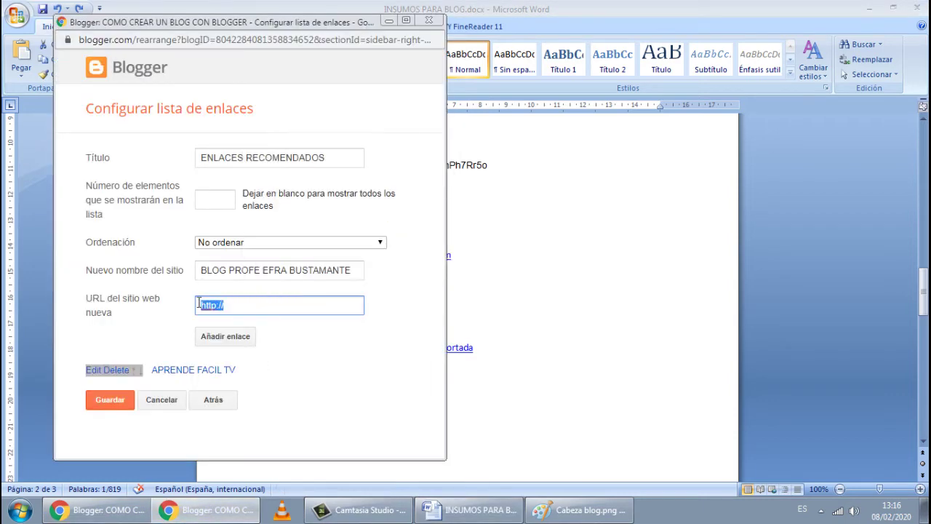
key("BackSpace")
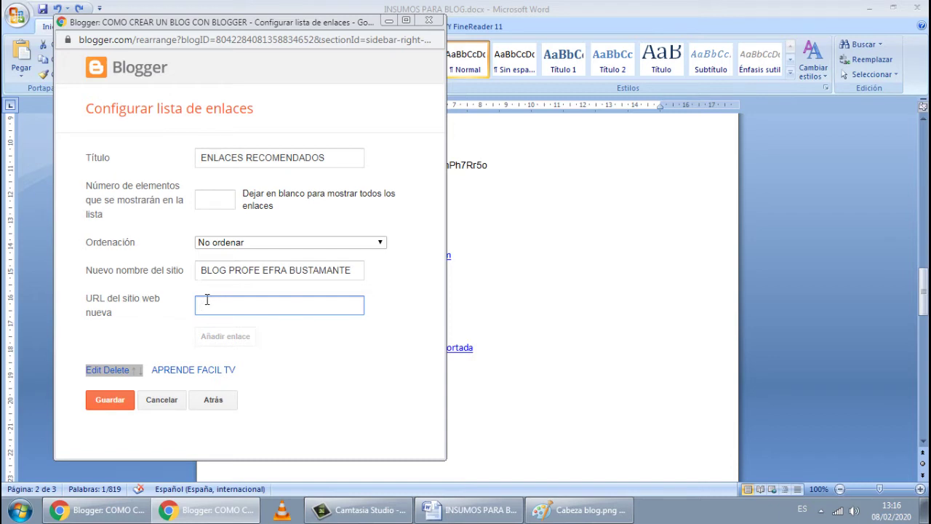
right_click(210, 306)
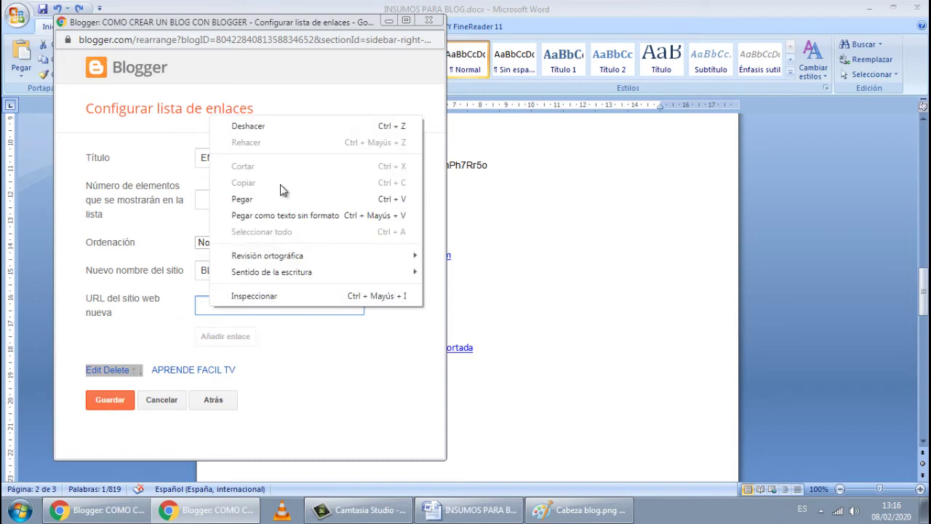
left_click(268, 199)
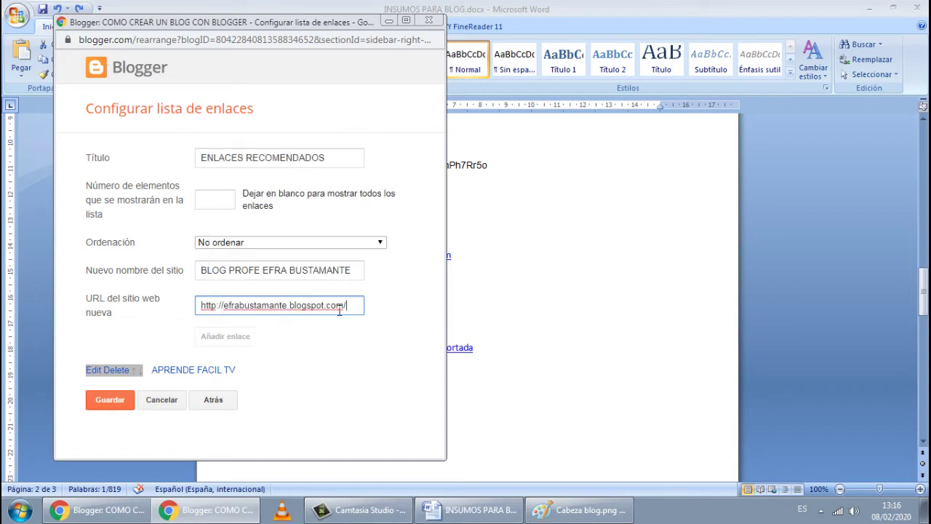
left_click(357, 280)
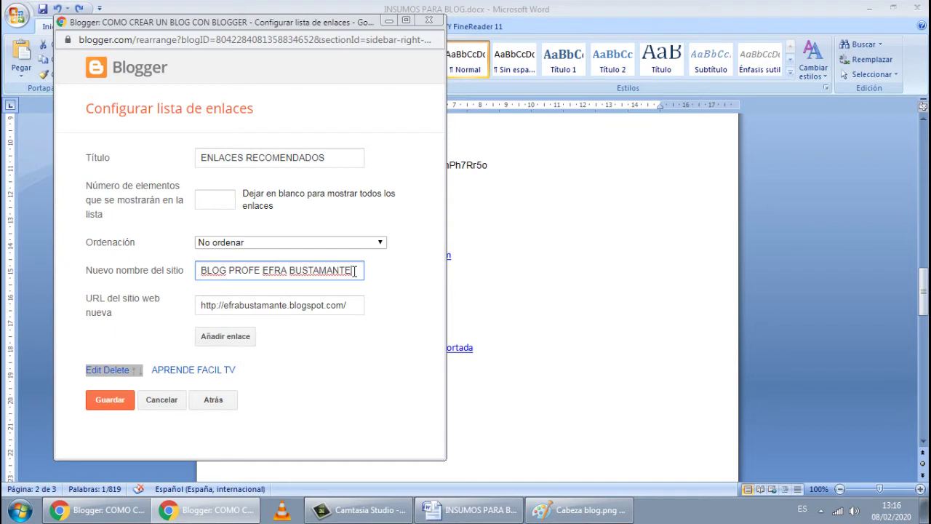
left_click(240, 338)
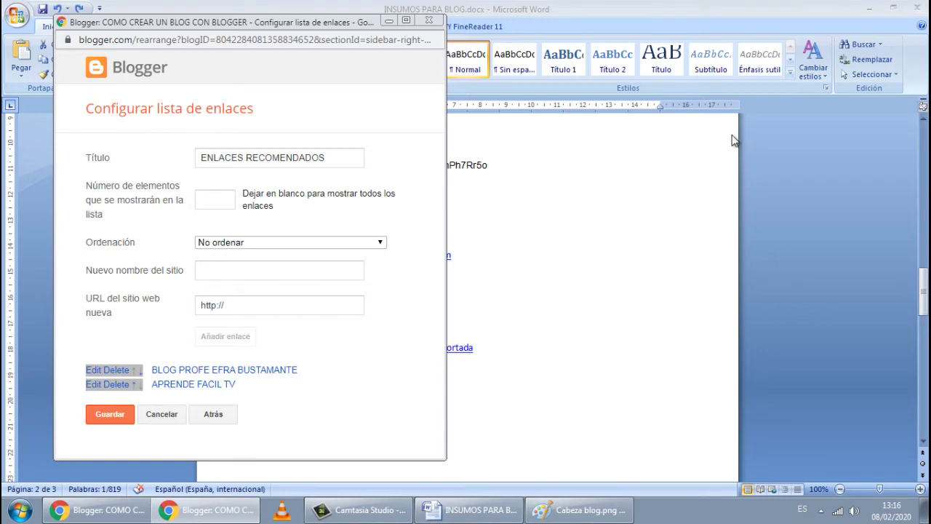
Switch to the Word document and copy the third site name, WIKIPEDIA.
left_click(444, 509)
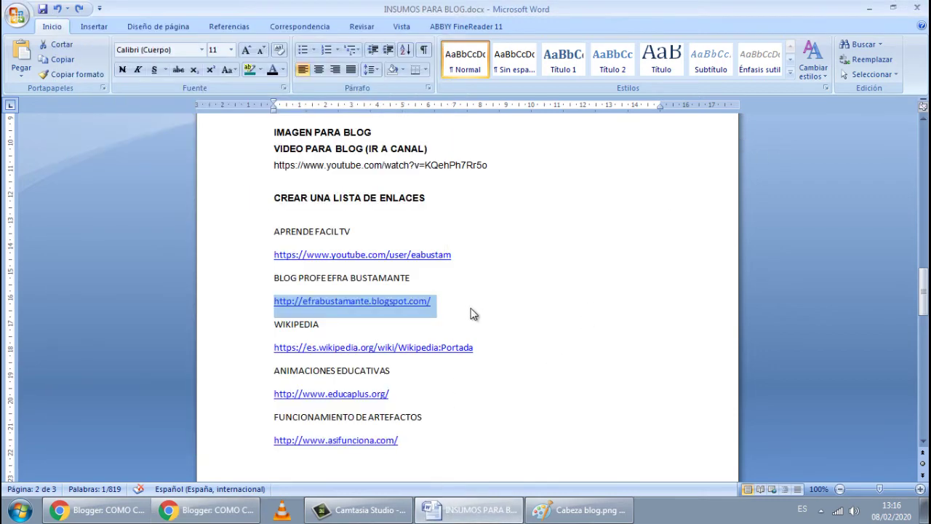
left_click_drag(324, 325, 276, 328)
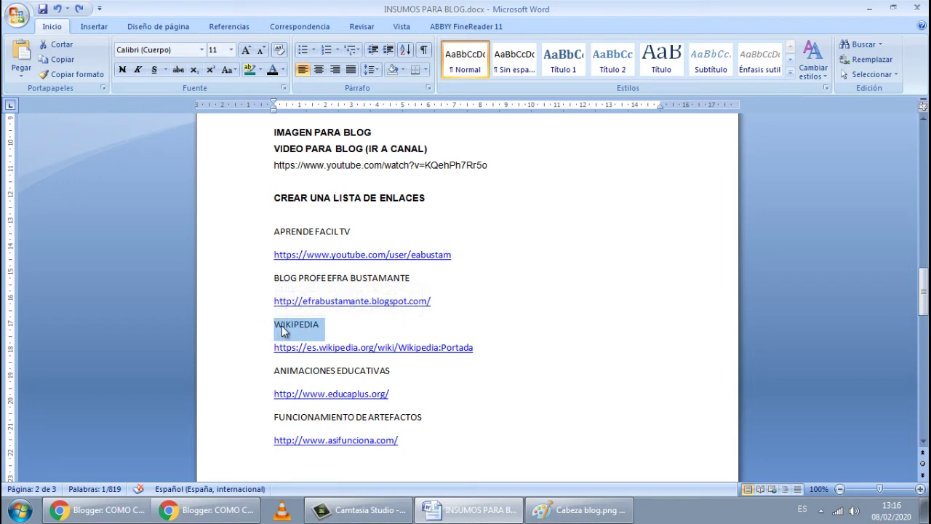
right_click(281, 331)
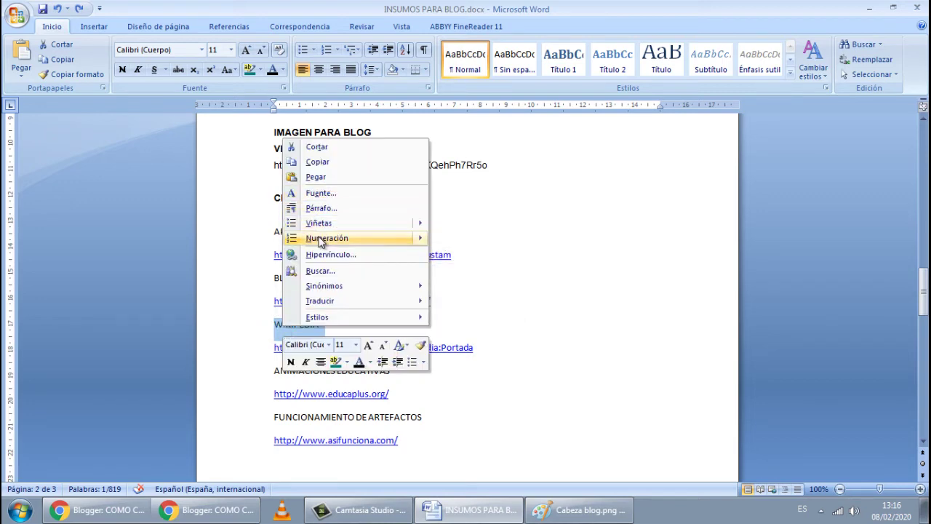
mouse_move(320, 242)
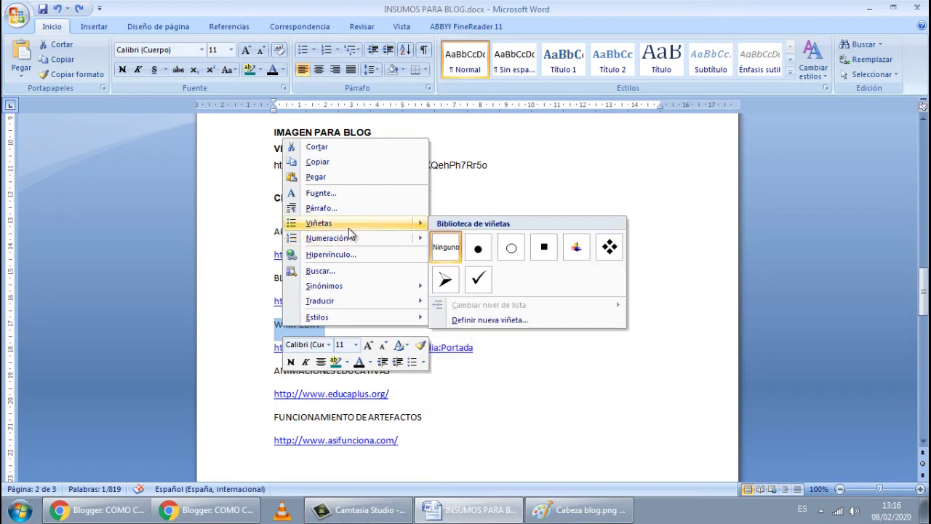
left_click(336, 165)
left_click(207, 509)
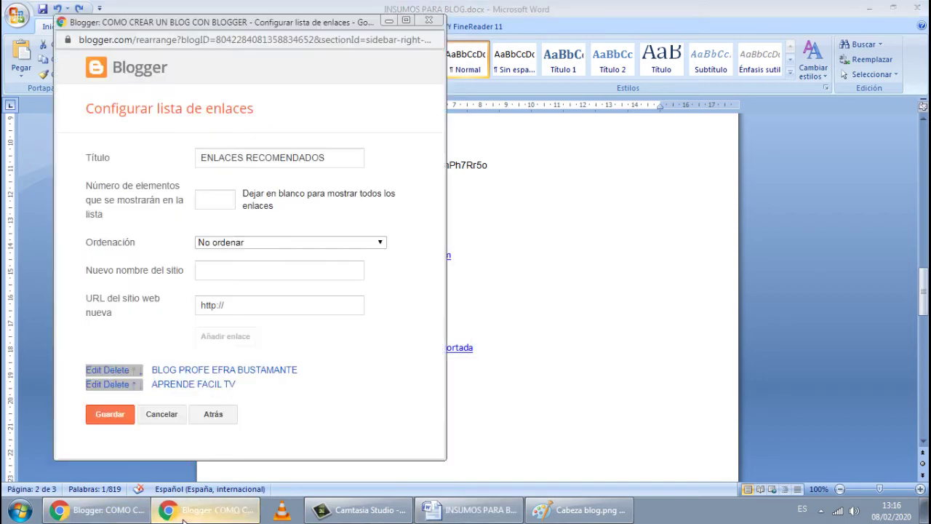
left_click(217, 269)
right_click(216, 270)
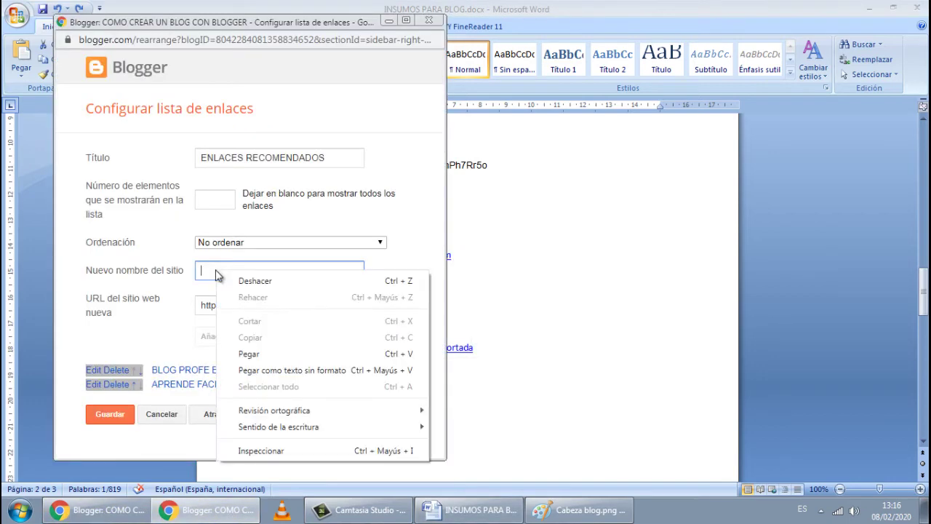
left_click(249, 354)
left_click(250, 305)
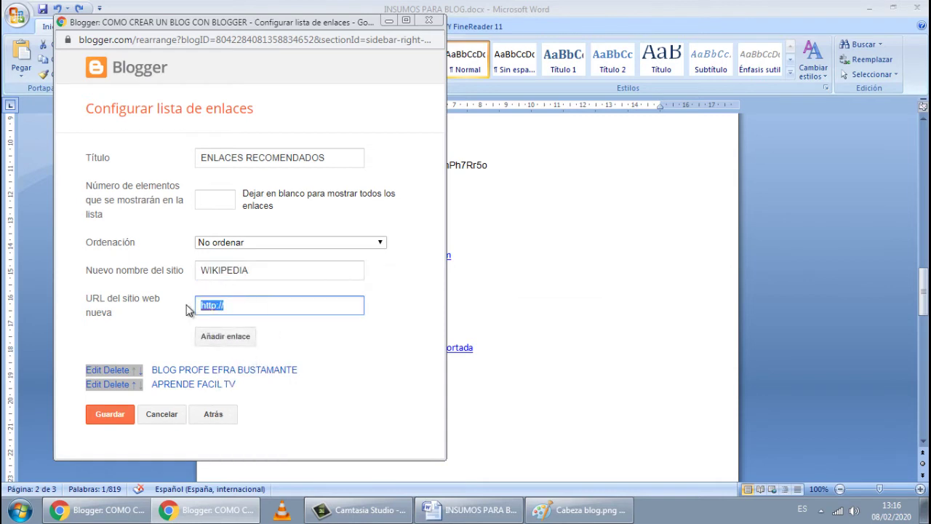
key("BackSpace")
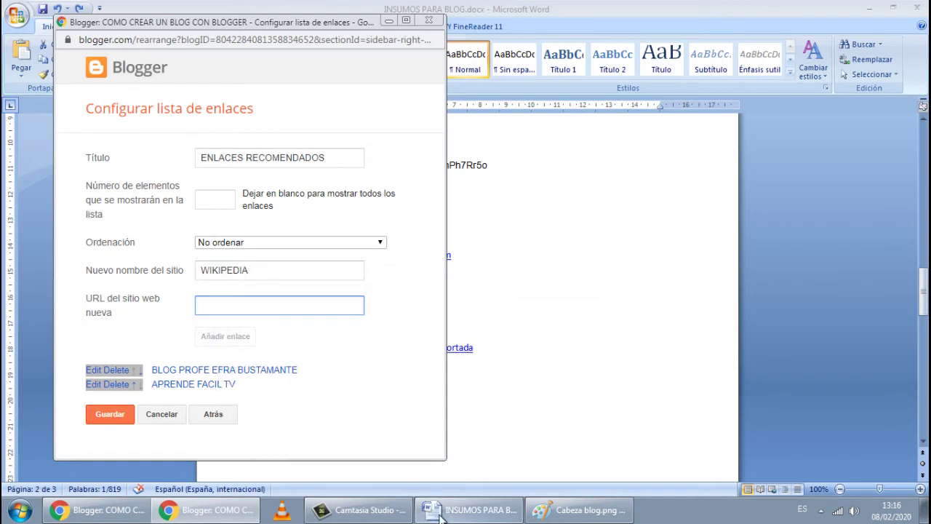
mouse_move(440, 517)
left_click(98, 510)
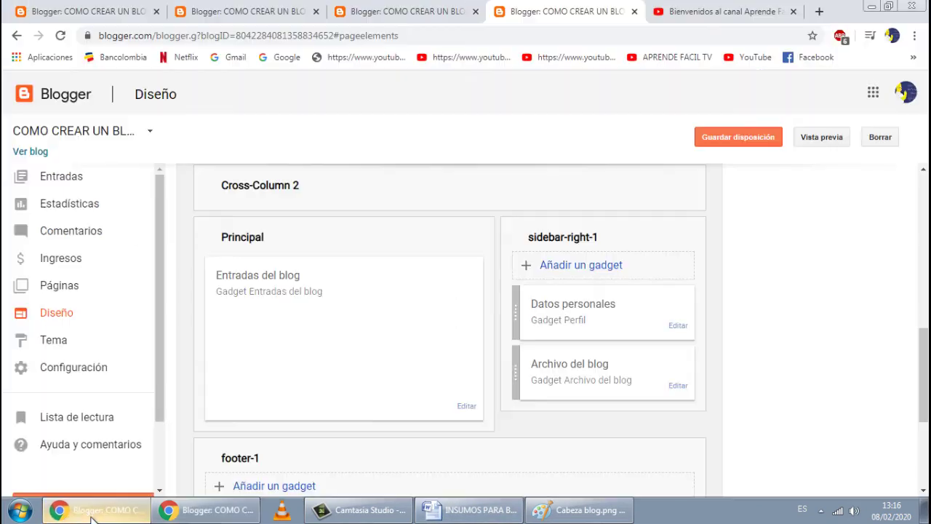
left_click(466, 510)
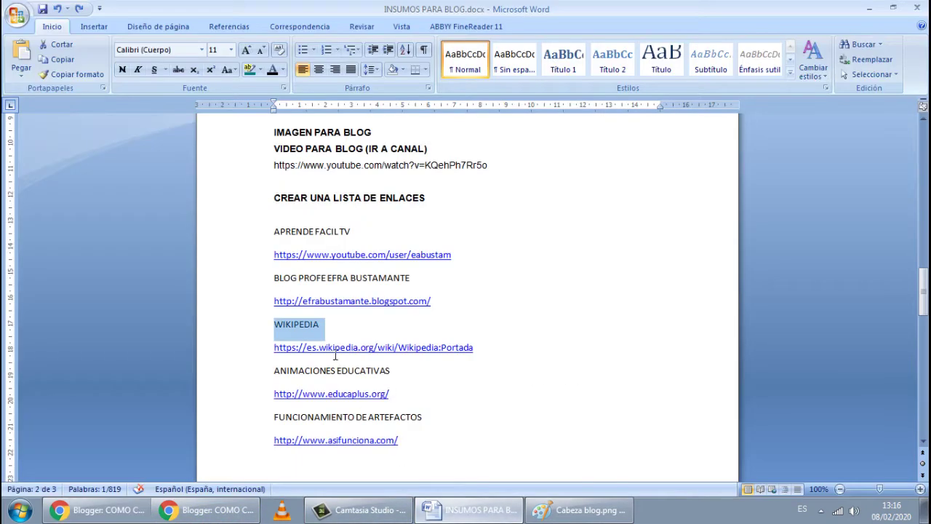
left_click_drag(475, 347, 275, 350)
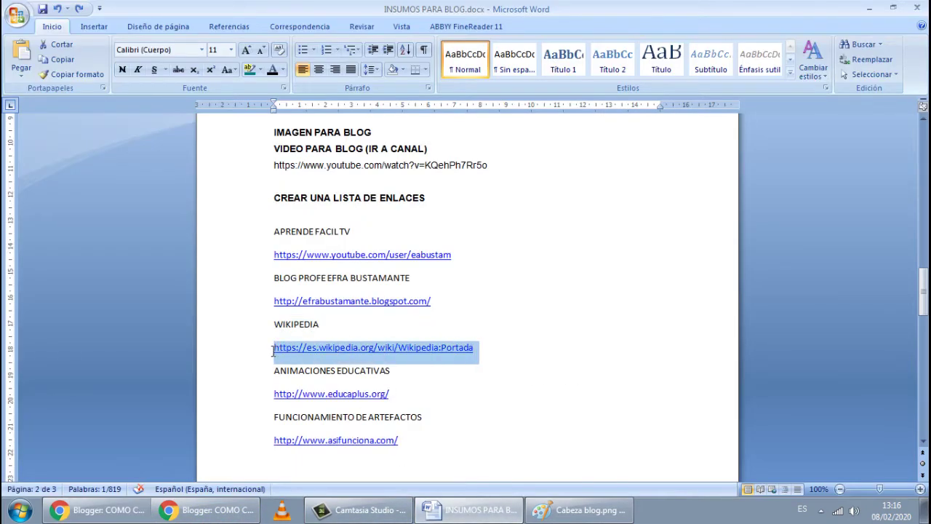
right_click(275, 350)
left_click(309, 190)
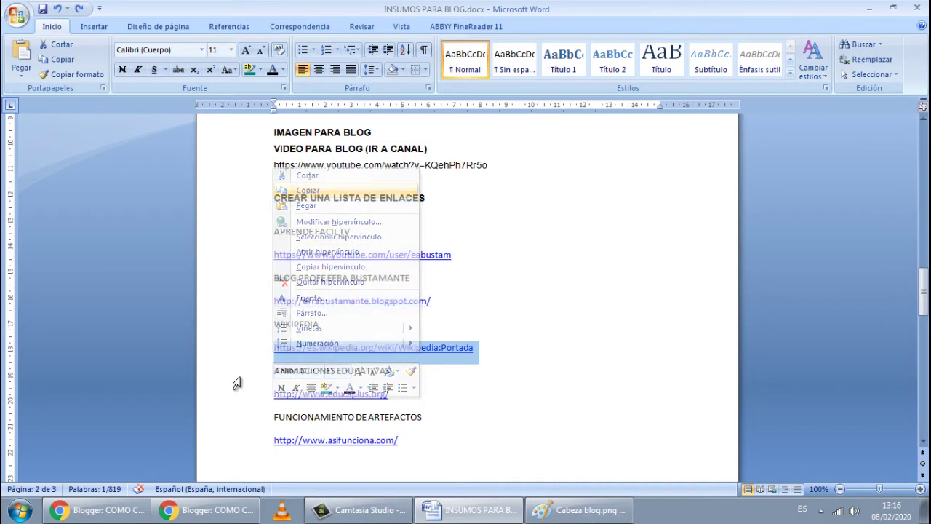
Paste the copied Wikipedia URL as the new site URL in Blogger's link list configuration.
left_click(180, 511)
right_click(228, 305)
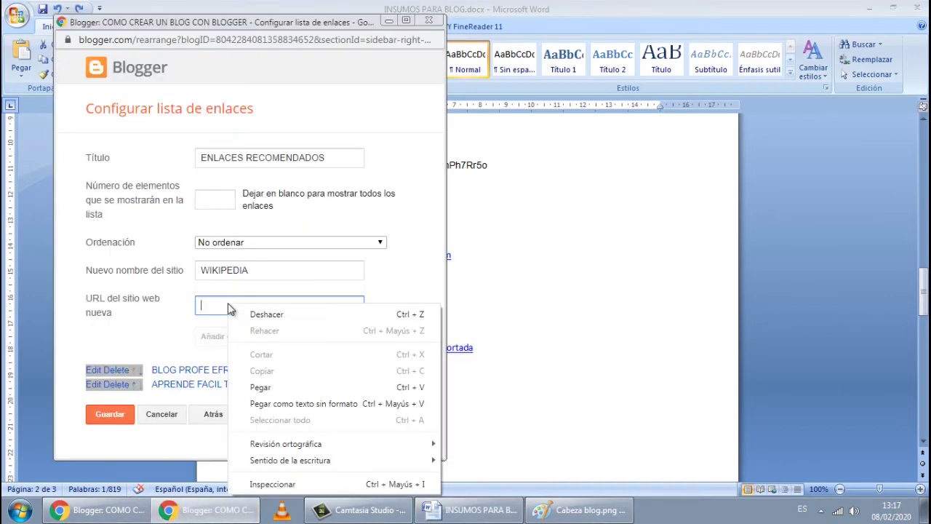
left_click(264, 387)
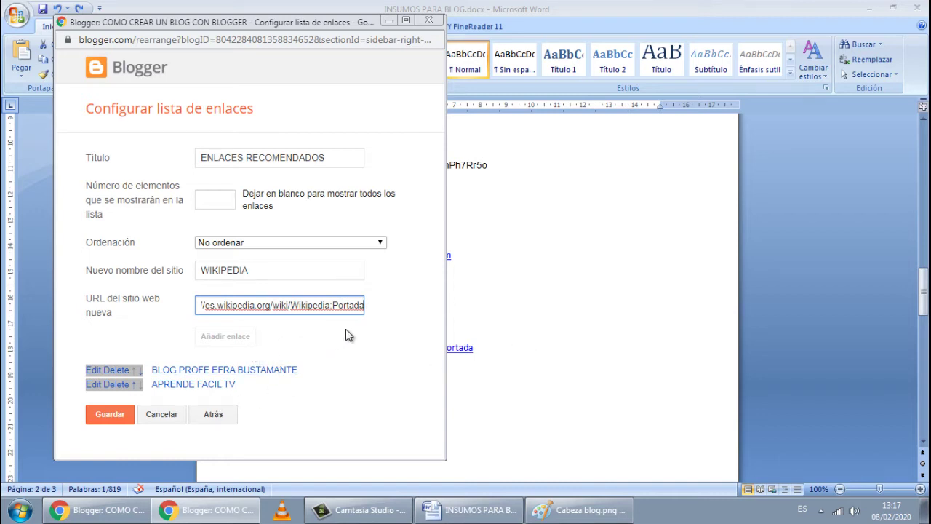
left_click(255, 270)
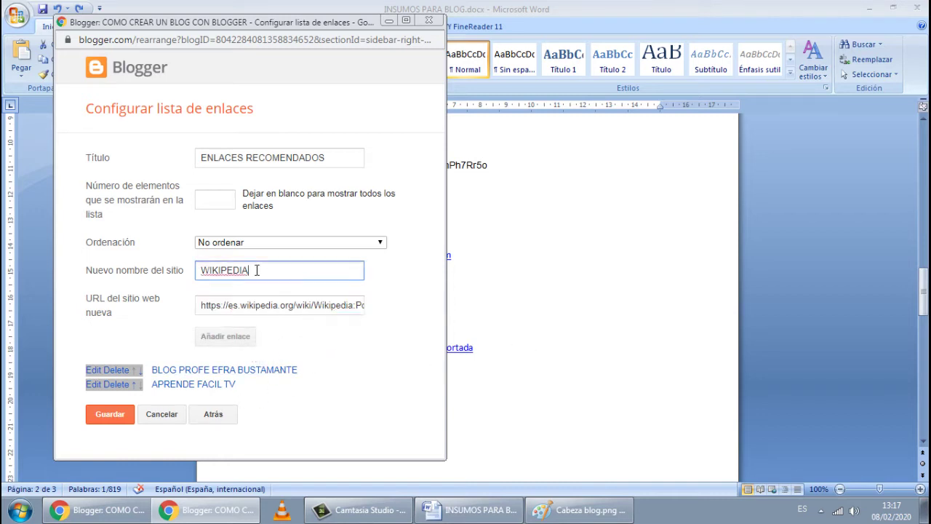
Save the link list gadget, and reopen ENLACES RECOMENDADOS for editing from the sidebar of Blogger's layout page.
left_click(110, 418)
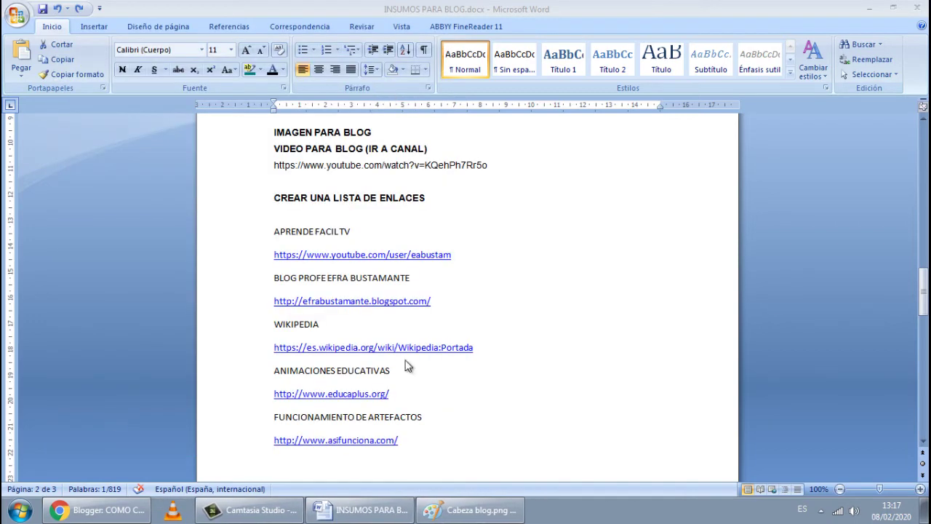
left_click(98, 509)
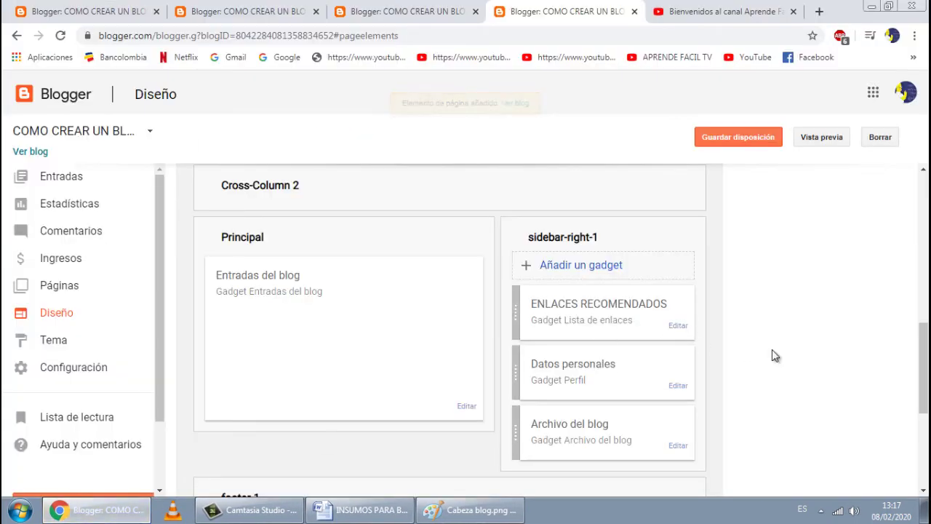
scroll(774, 355, "down", 1)
scroll(759, 348, "up", 1)
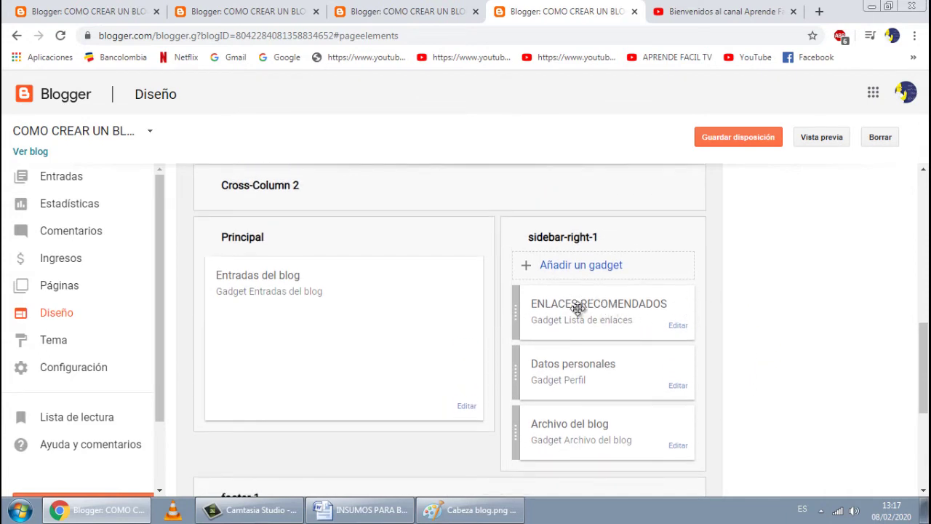
left_click(677, 326)
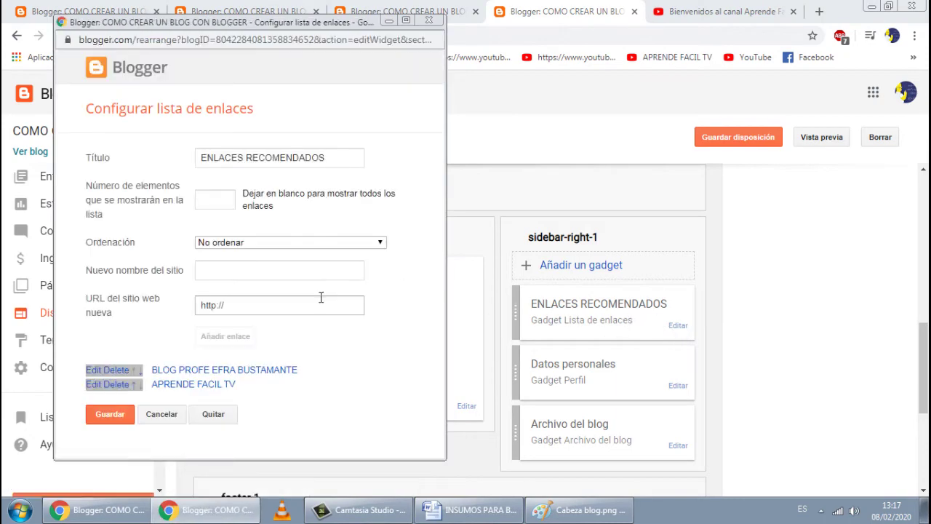
left_click(216, 271)
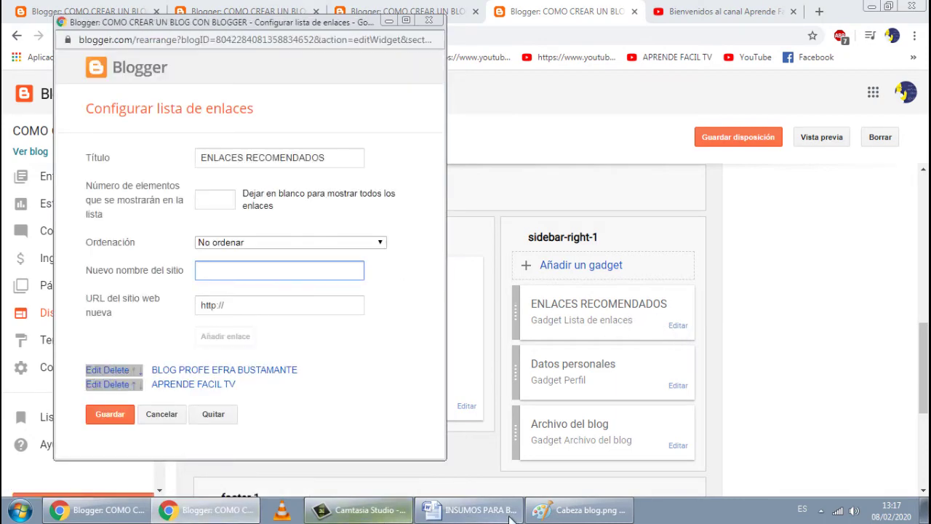
Copy the site name WIKIPEDIA from the Word document again.
left_click(449, 512)
left_click_drag(320, 325, 274, 325)
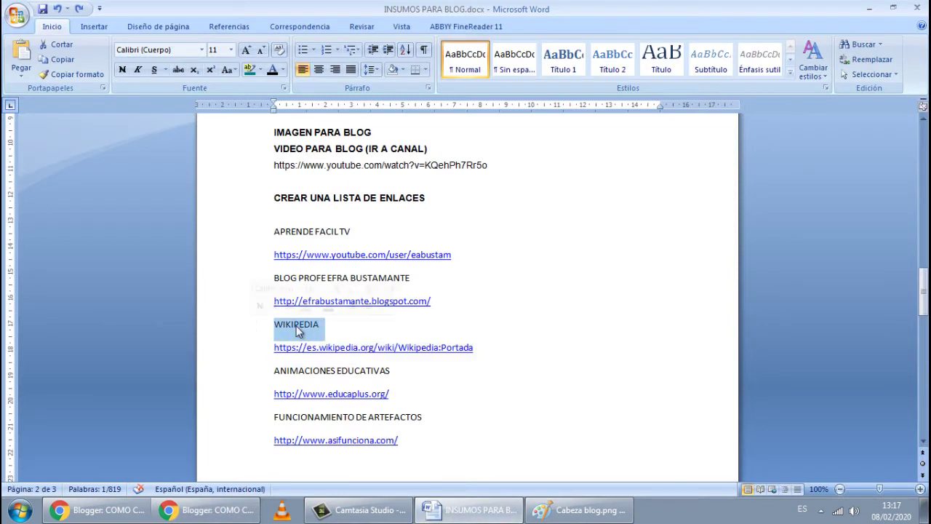
right_click(313, 327)
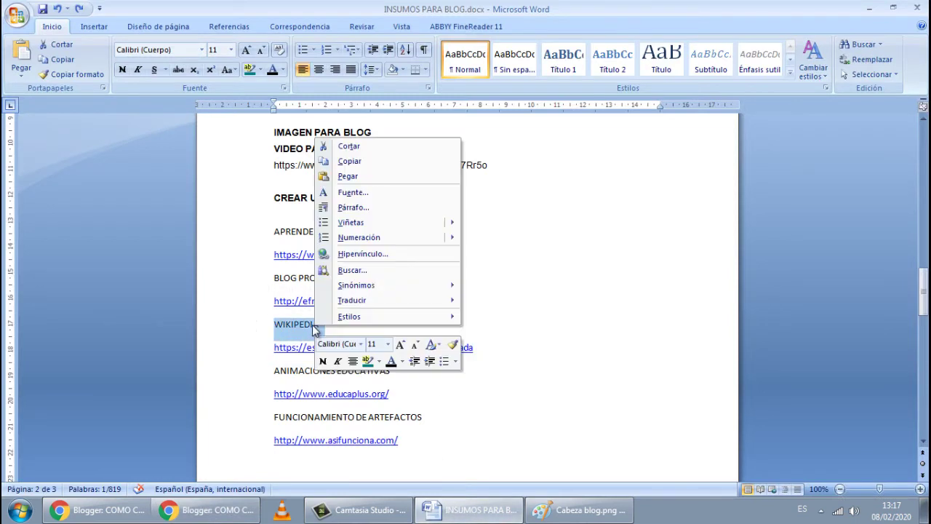
left_click(367, 164)
Paste WIKIPEDIA as the new site name in Blogger's reopened link list configuration.
left_click(251, 519)
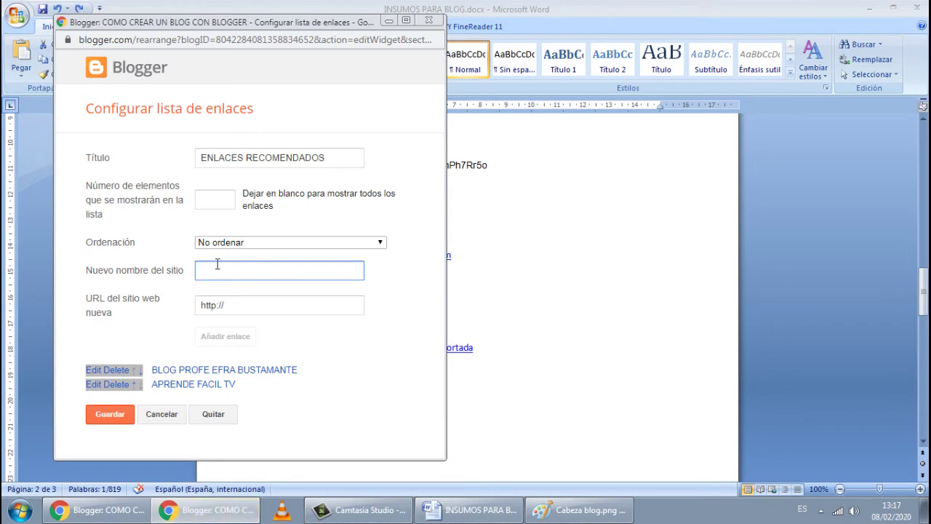
right_click(218, 266)
left_click(251, 347)
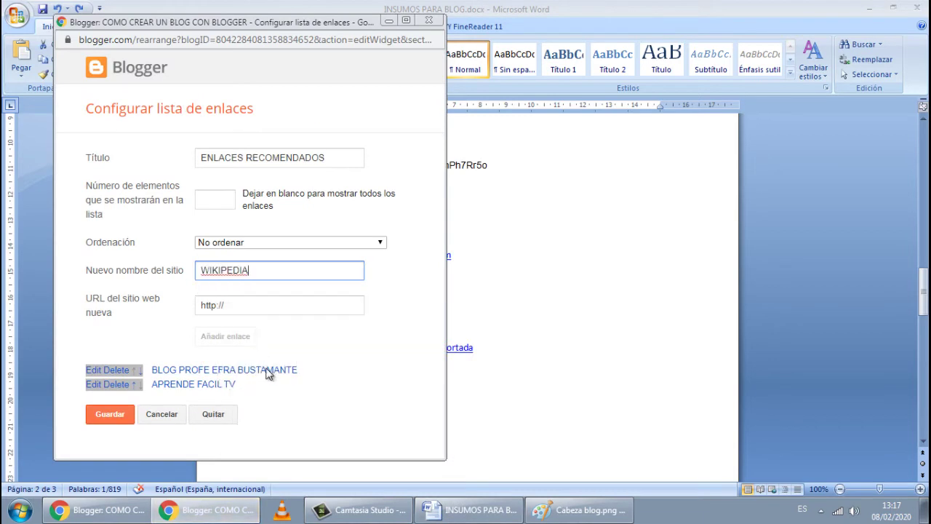
left_click(437, 510)
left_click_drag(473, 347, 275, 348)
right_click(283, 352)
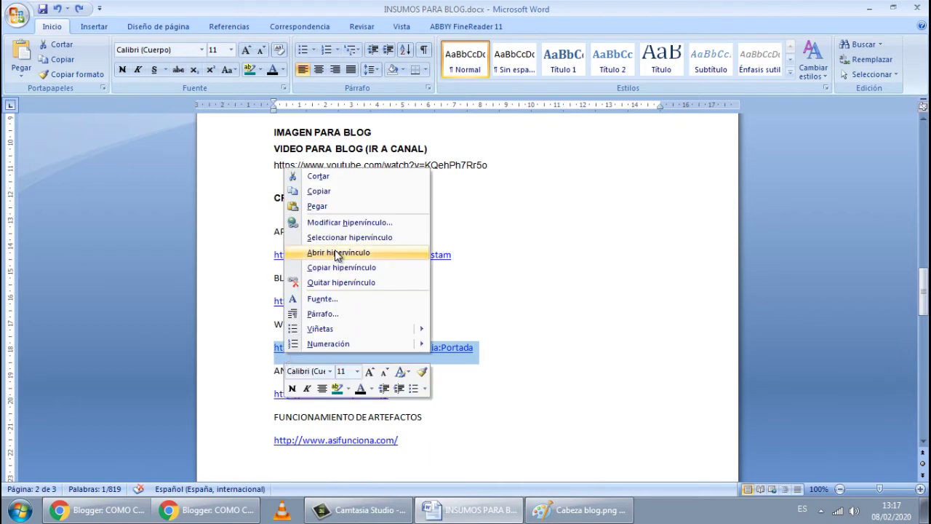
left_click(338, 190)
left_click(206, 509)
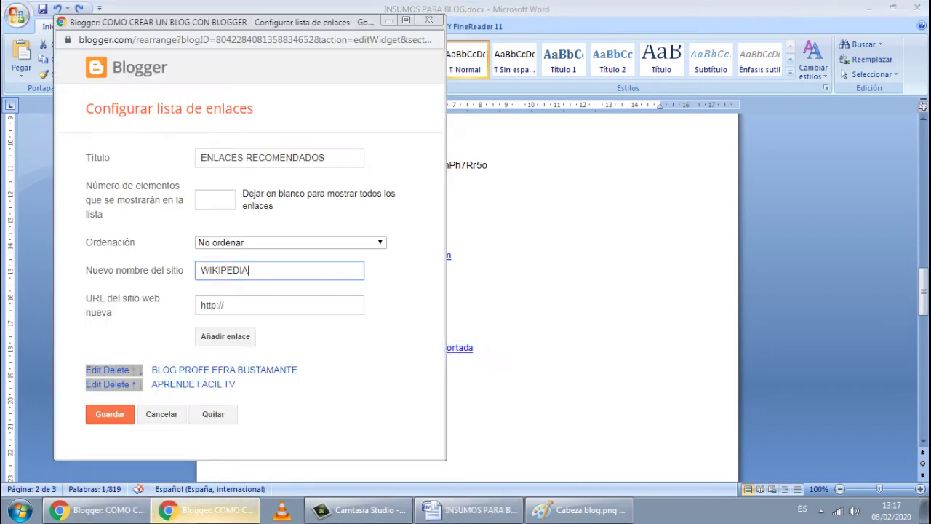
left_click(237, 304)
left_click_drag(238, 305, 177, 312)
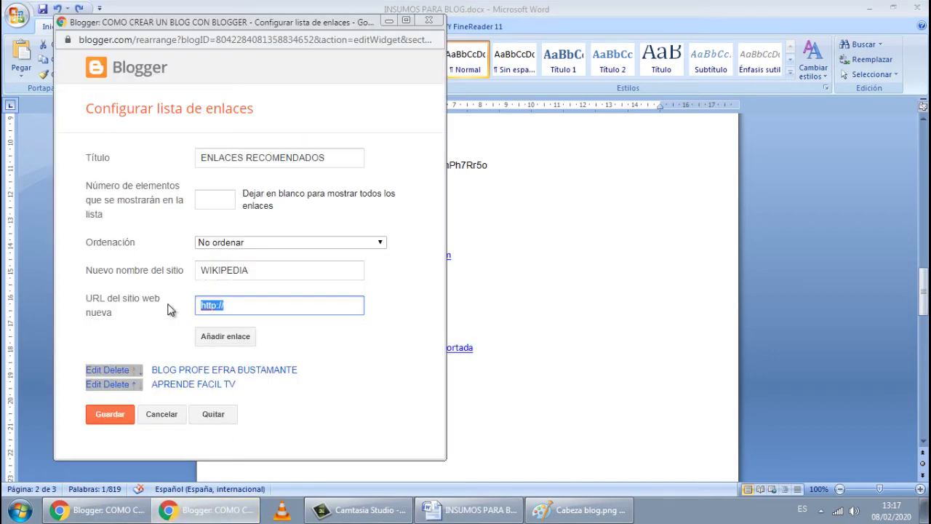
key("BackSpace")
right_click(240, 301)
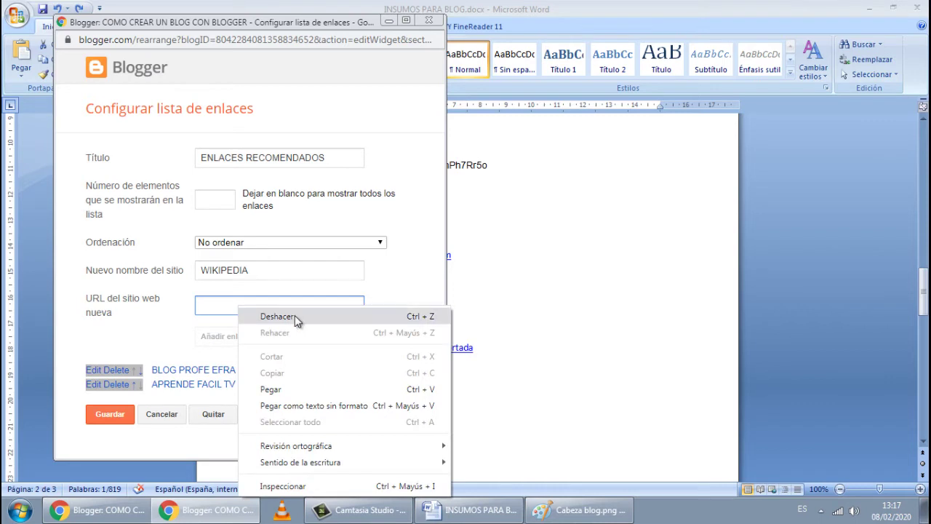
left_click(271, 390)
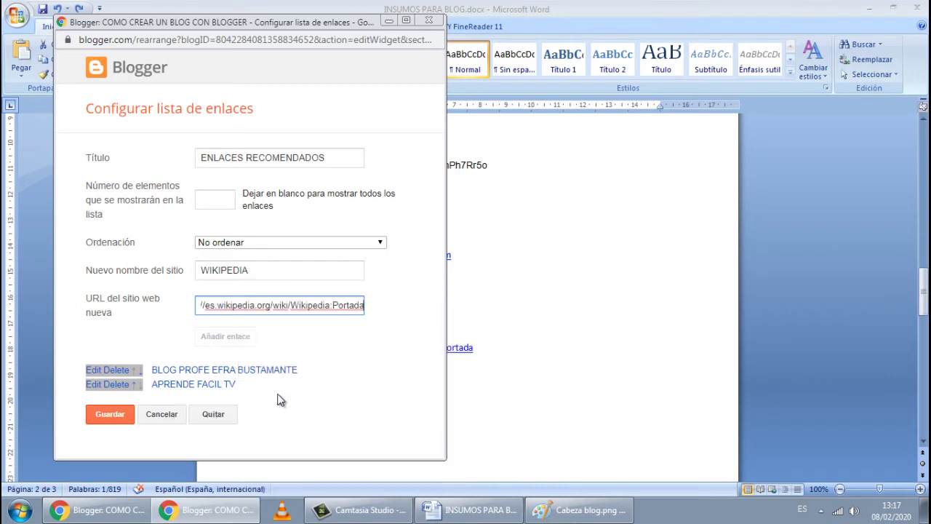
left_click(265, 273)
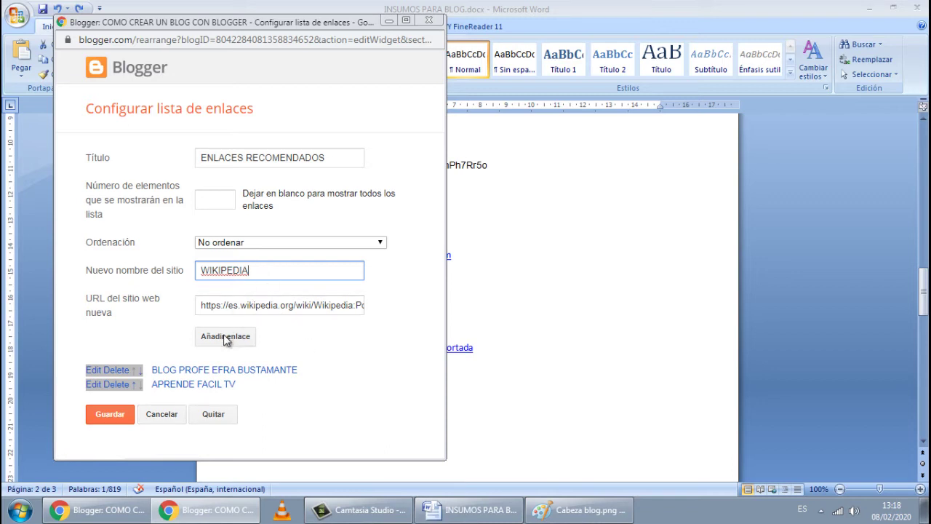
left_click(223, 335)
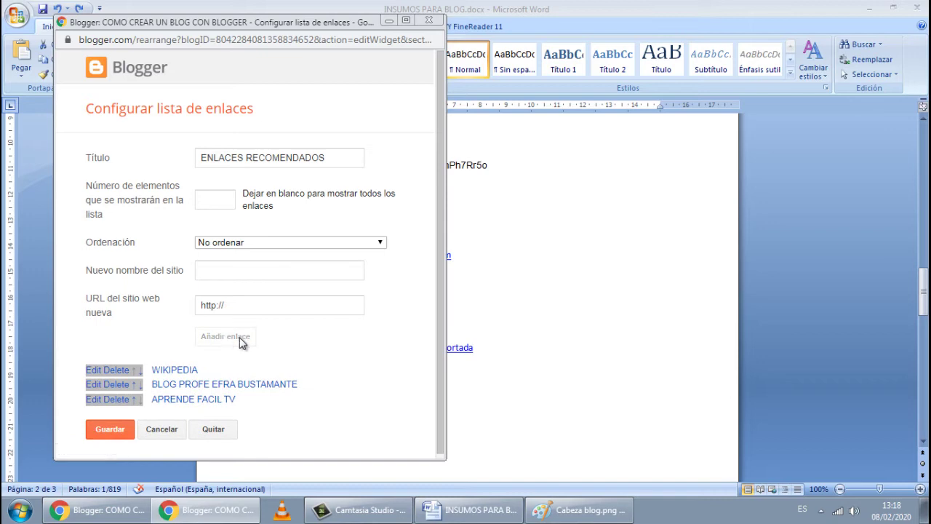
Switch to the Word document and copy the site name ANIMACIONES EDUCATIVAS.
key("alt+Tab")
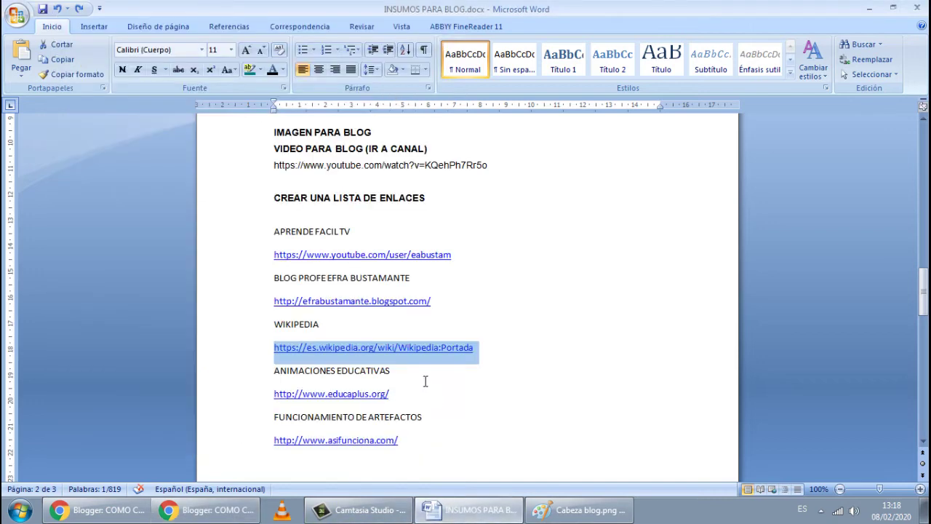
left_click_drag(401, 370, 277, 372)
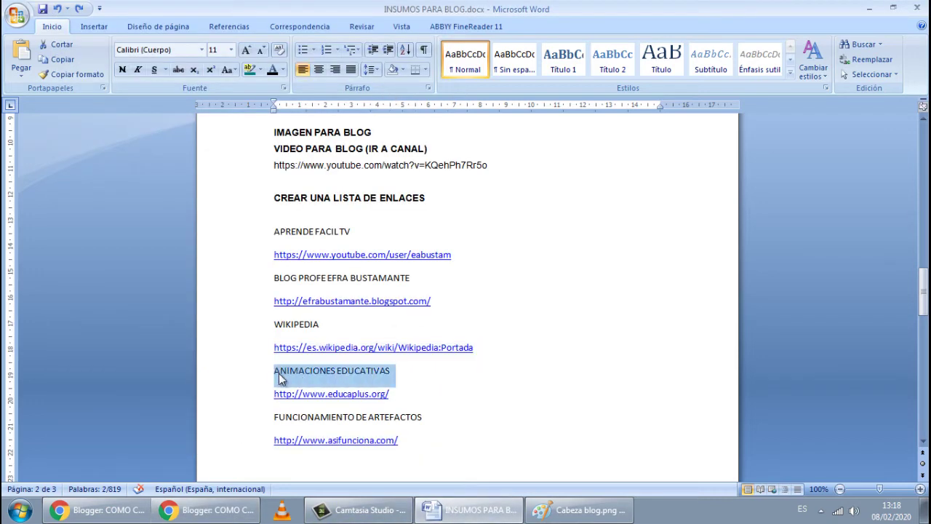
right_click(278, 373)
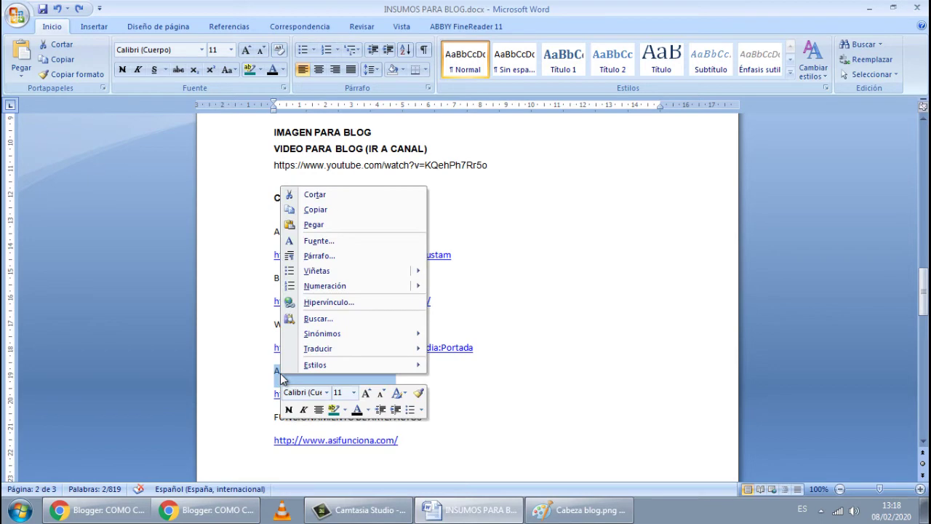
left_click(352, 212)
Return to Blogger's link list configuration and paste ANIMACIONES EDUCATIVAS as the new site name.
left_click(144, 515)
left_click(147, 518)
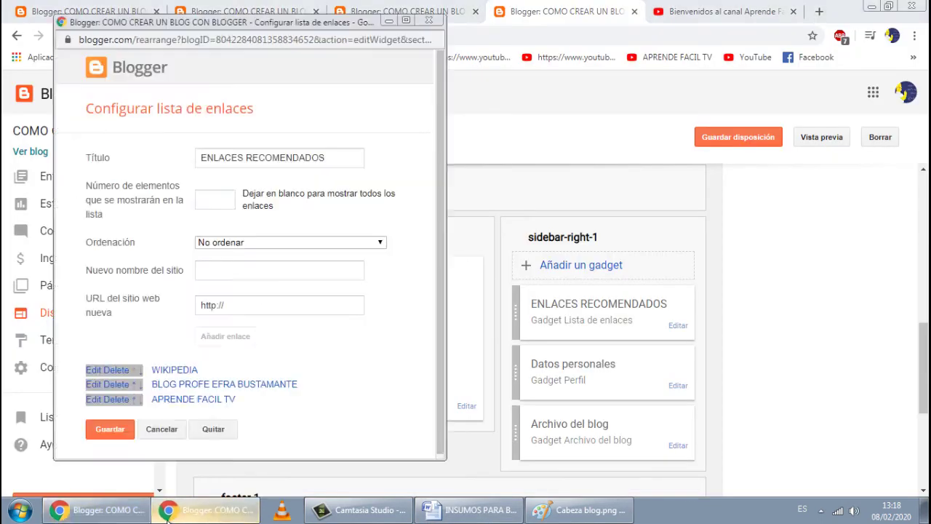
left_click(232, 272)
right_click(232, 272)
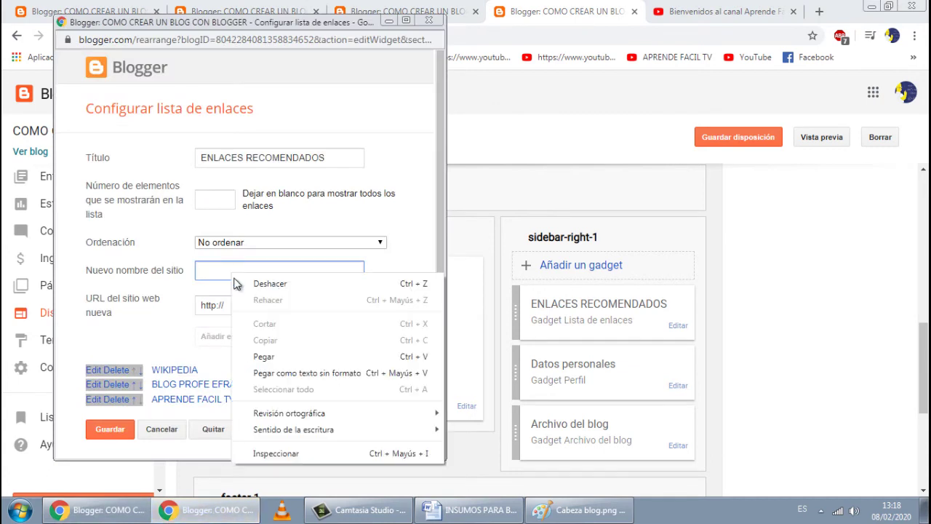
left_click(261, 356)
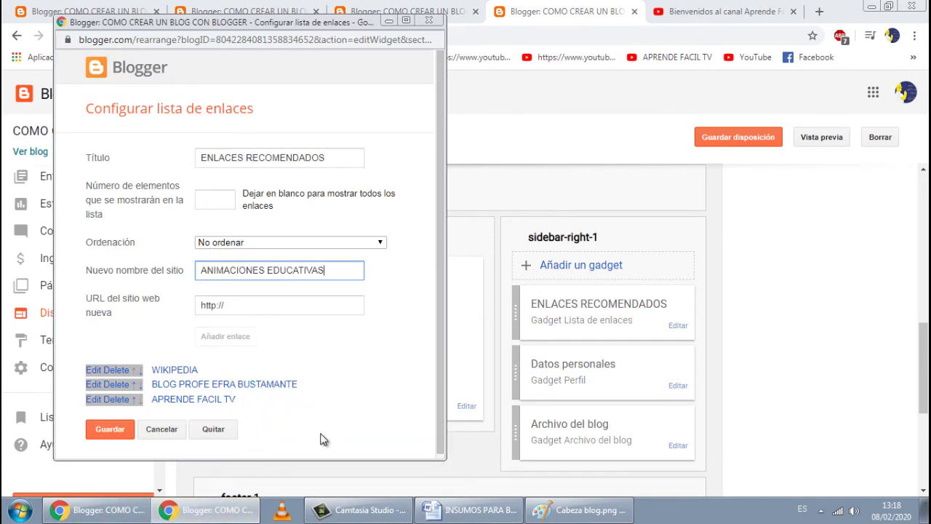
left_click(244, 306)
key("BackSpace")
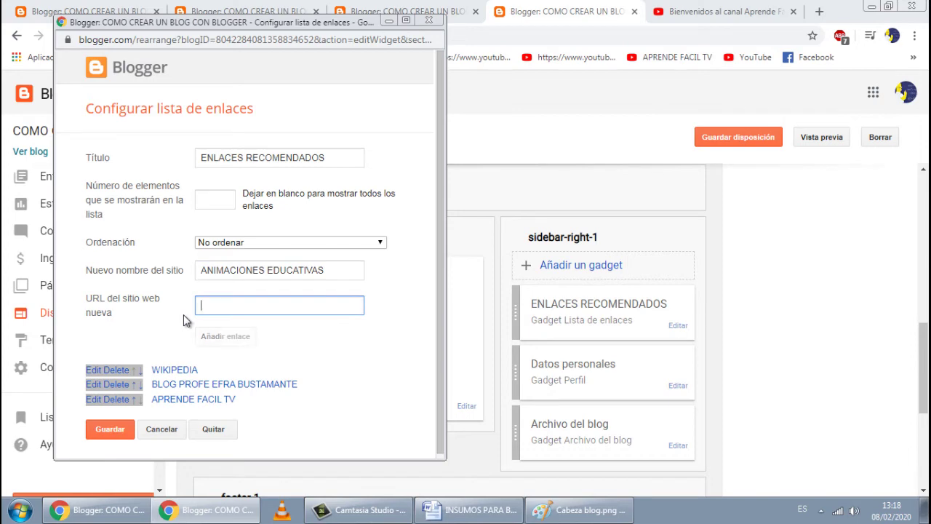
left_click(462, 518)
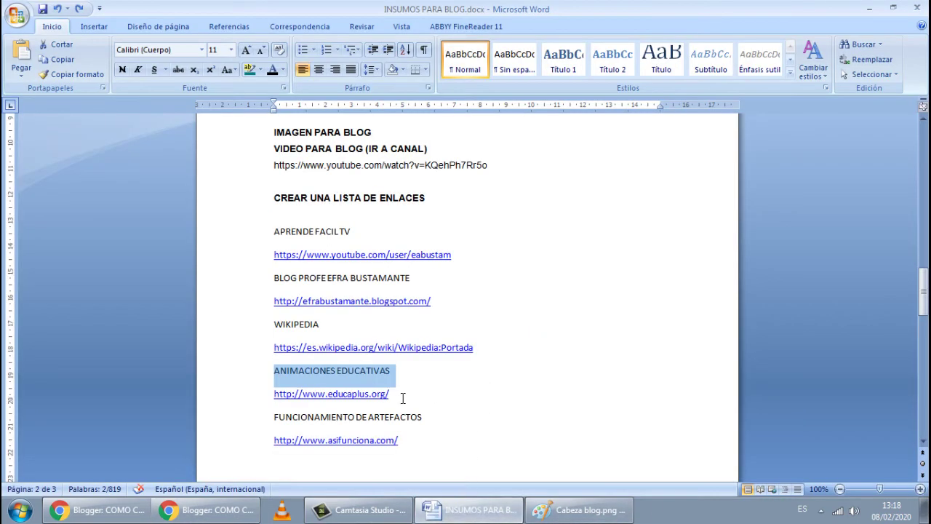
left_click_drag(389, 394, 274, 394)
right_click(288, 395)
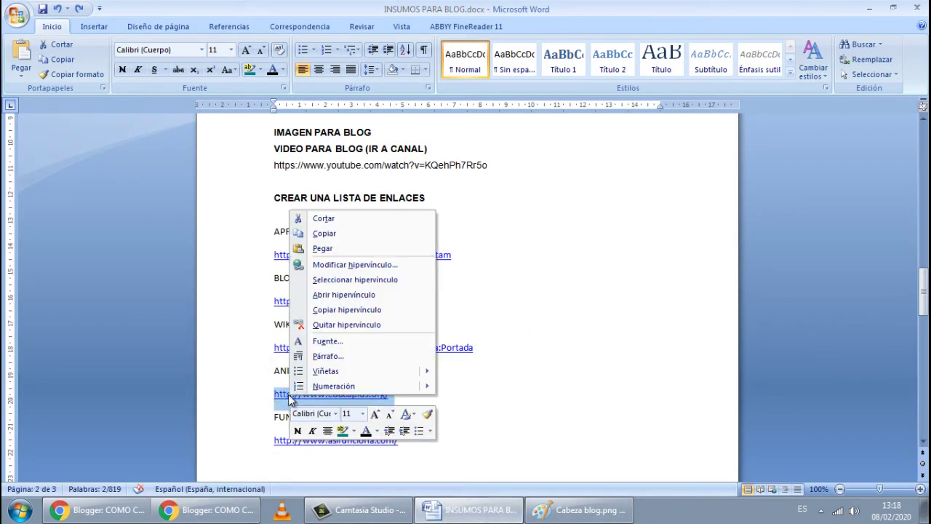
left_click(343, 235)
left_click(218, 509)
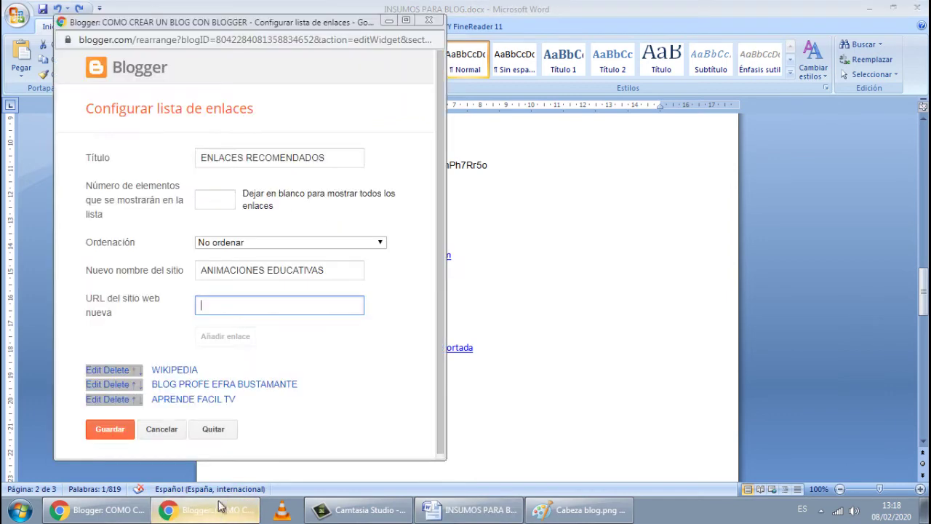
right_click(249, 304)
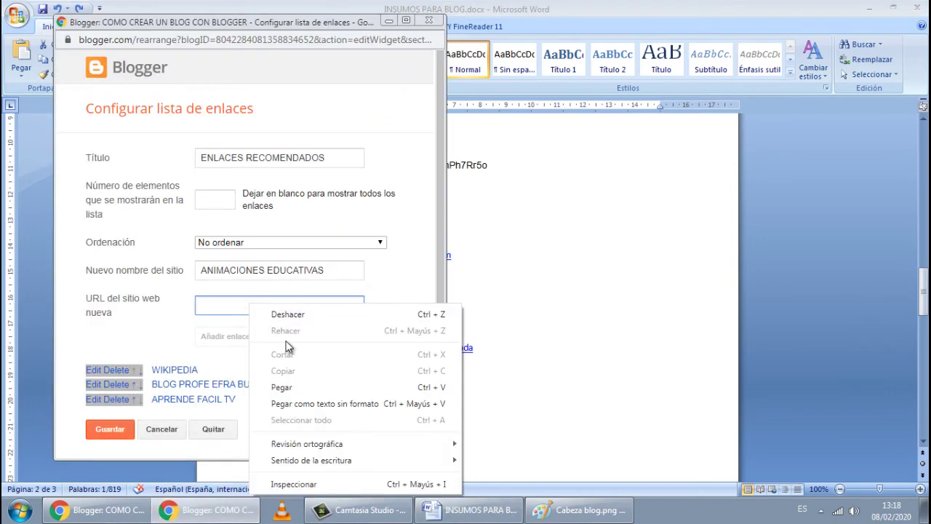
left_click(295, 386)
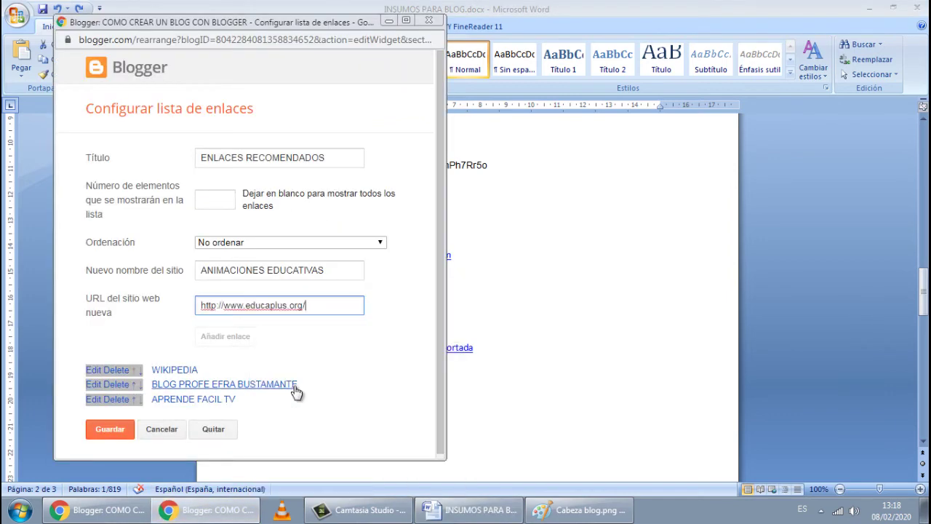
left_click(337, 270)
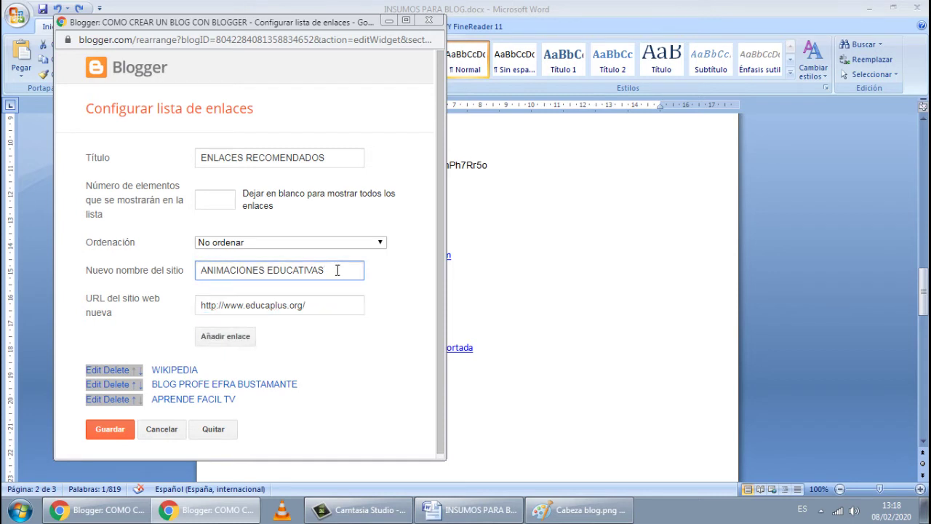
left_click(238, 336)
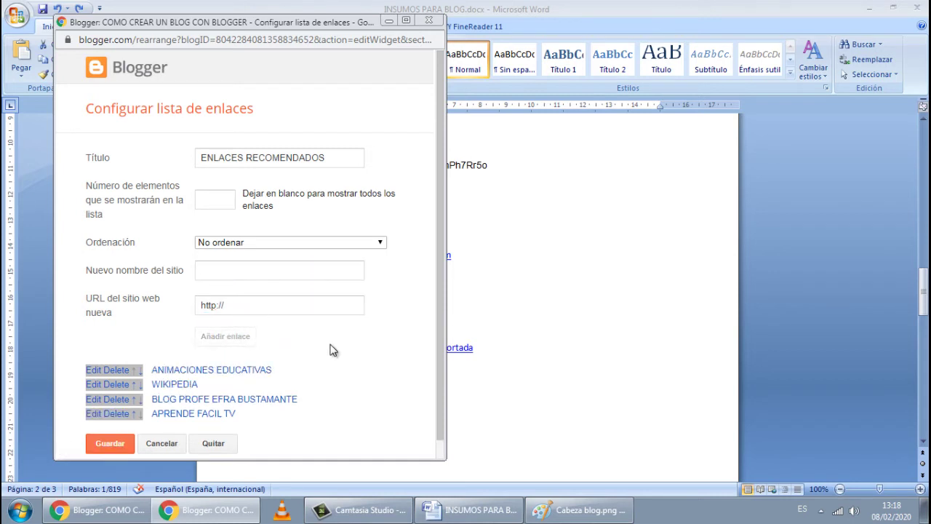
Switch to the Word document and copy the site name FUNCIONAMIENTO DE ARTEFACTOS.
scroll(344, 349, "down", 1)
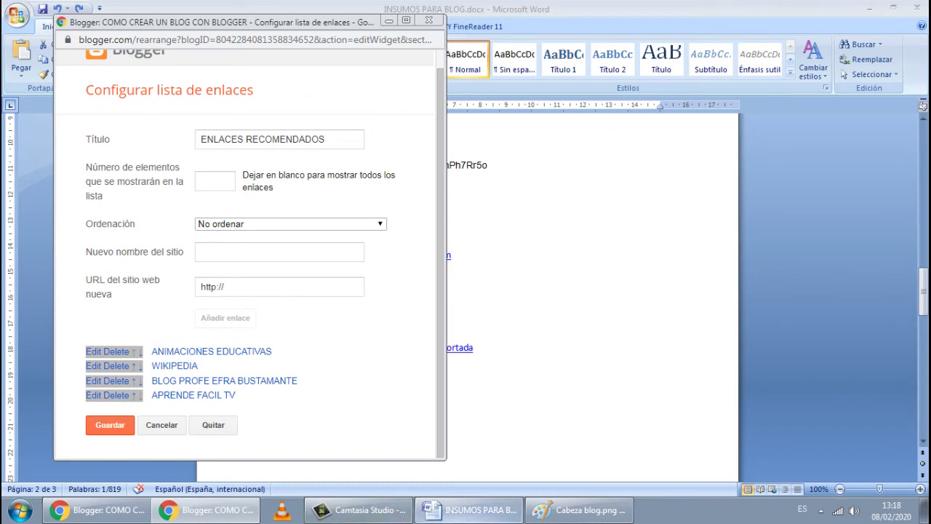
left_click(466, 519)
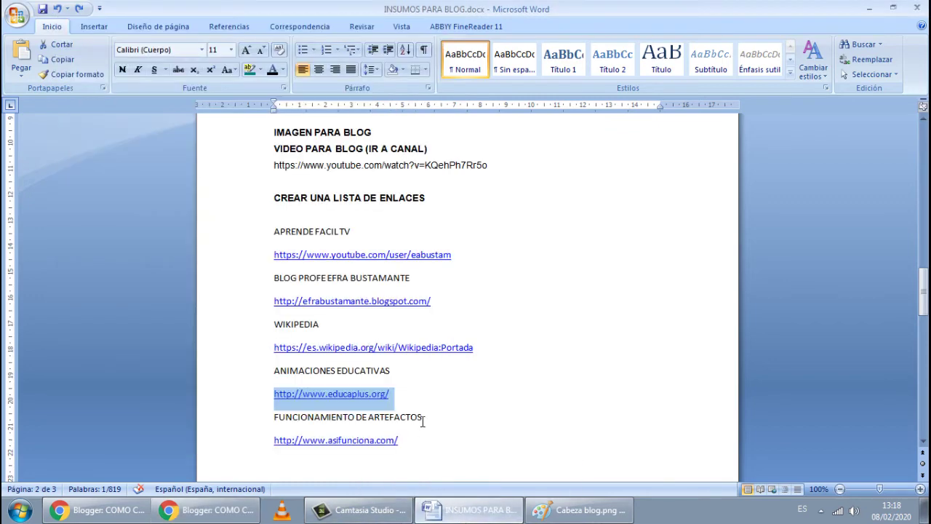
scroll(425, 418, "down", 1)
left_click(432, 390)
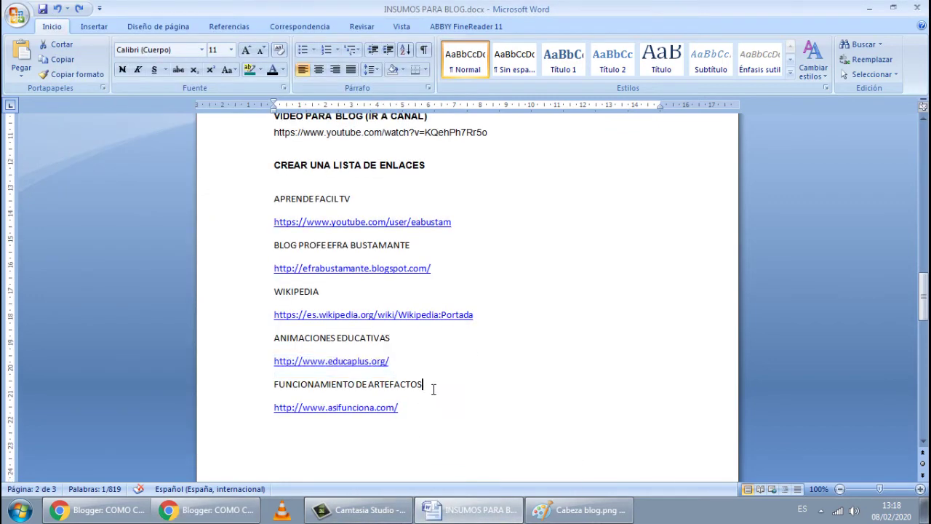
triple_click(399, 342)
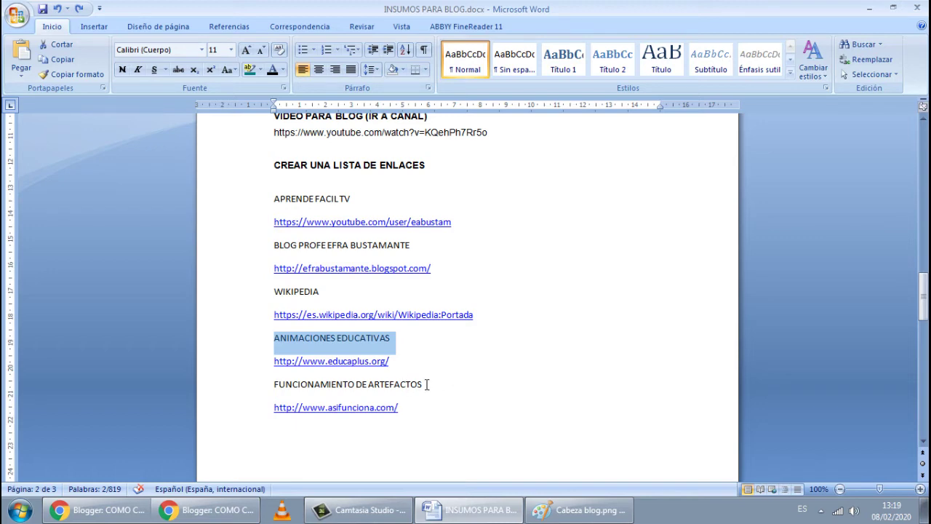
left_click_drag(427, 384, 325, 380)
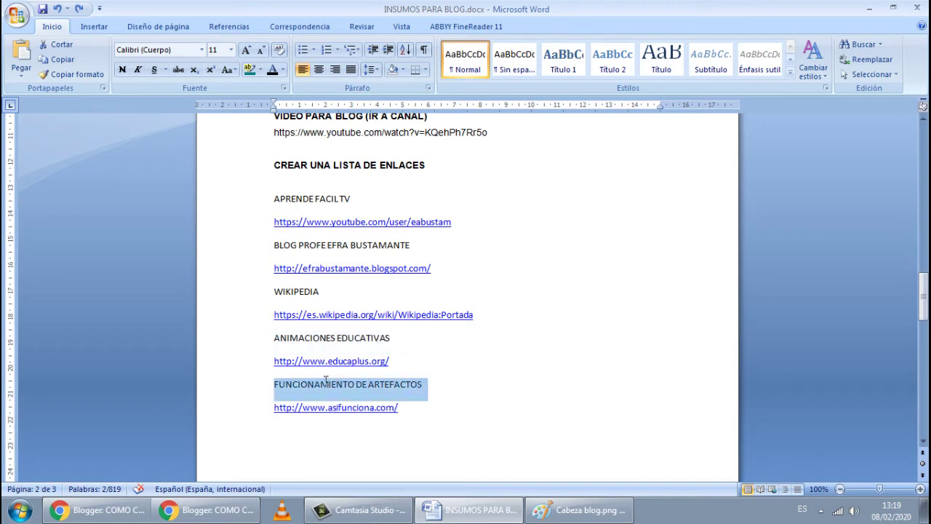
right_click(408, 395)
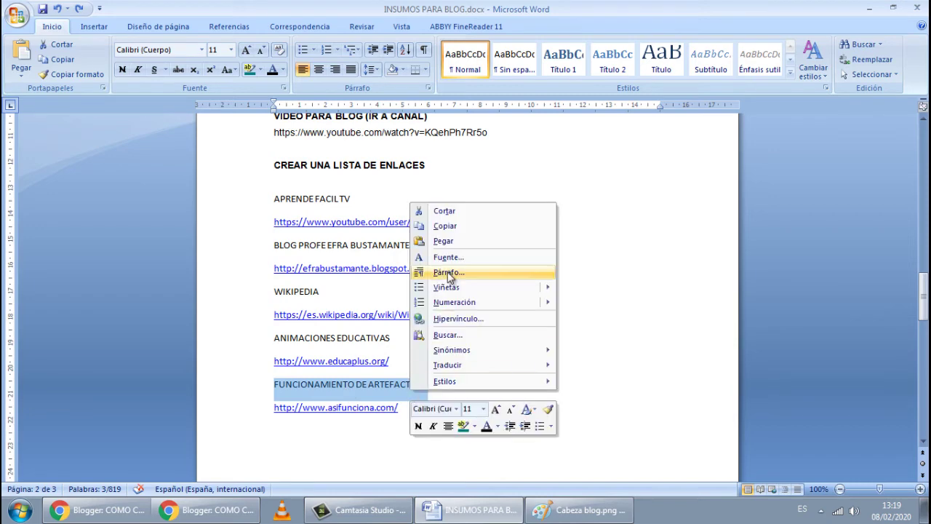
left_click(460, 224)
Return to Blogger's link list configuration and paste FUNCIONAMIENTO DE ARTEFACTOS as the new site name.
left_click(108, 513)
left_click(211, 510)
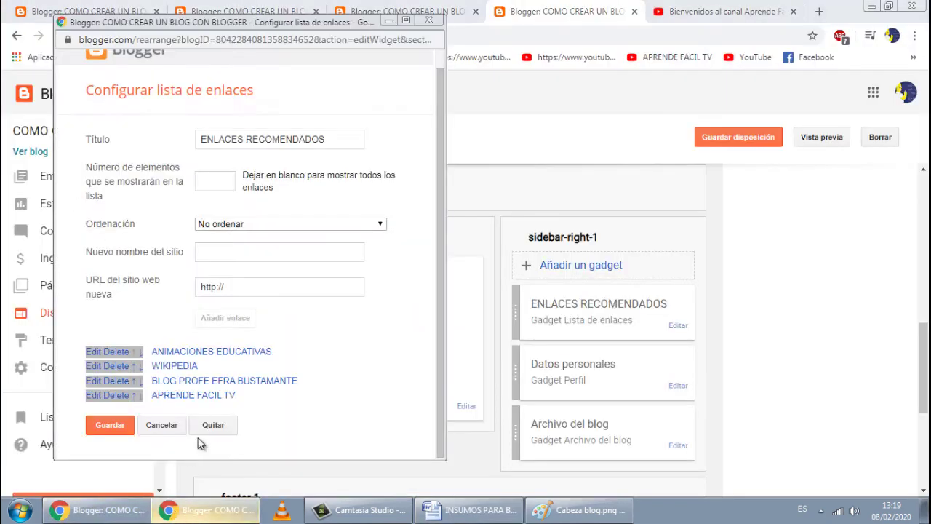
left_click(257, 251)
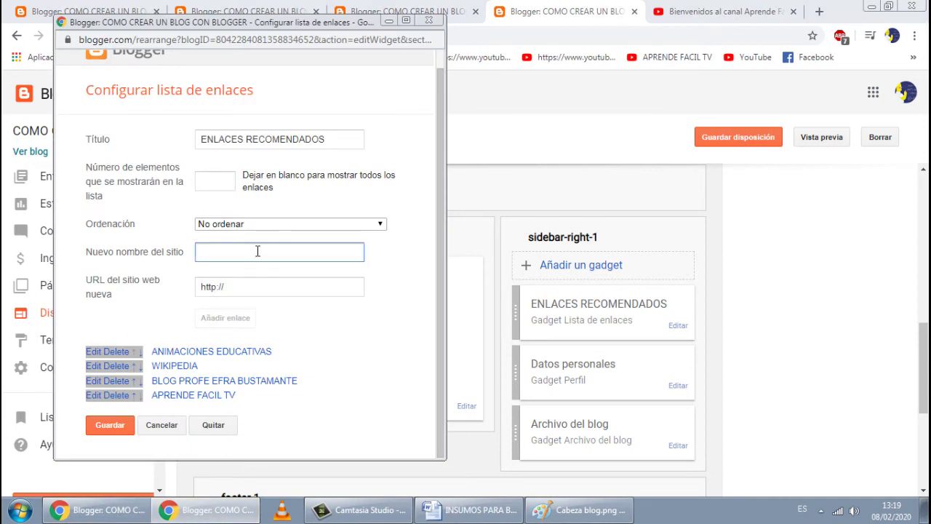
right_click(256, 255)
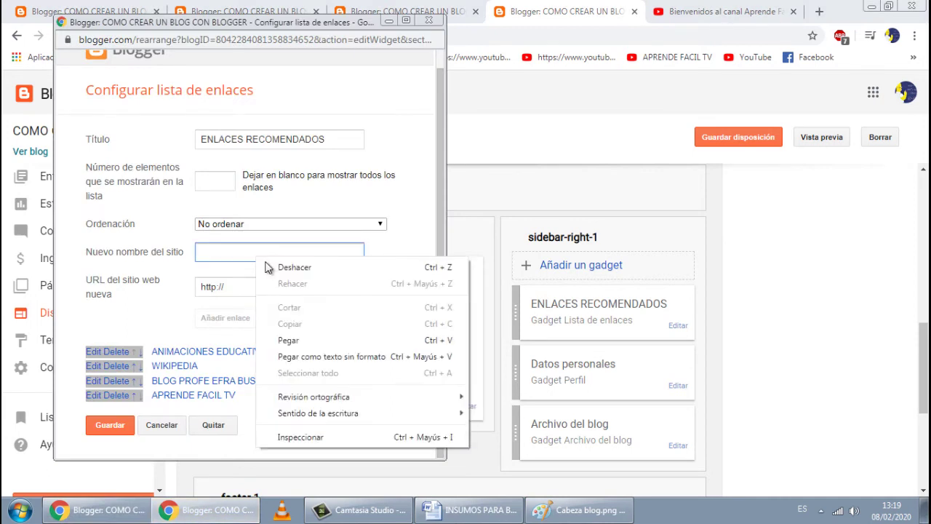
left_click(287, 339)
left_click_drag(256, 288, 170, 294)
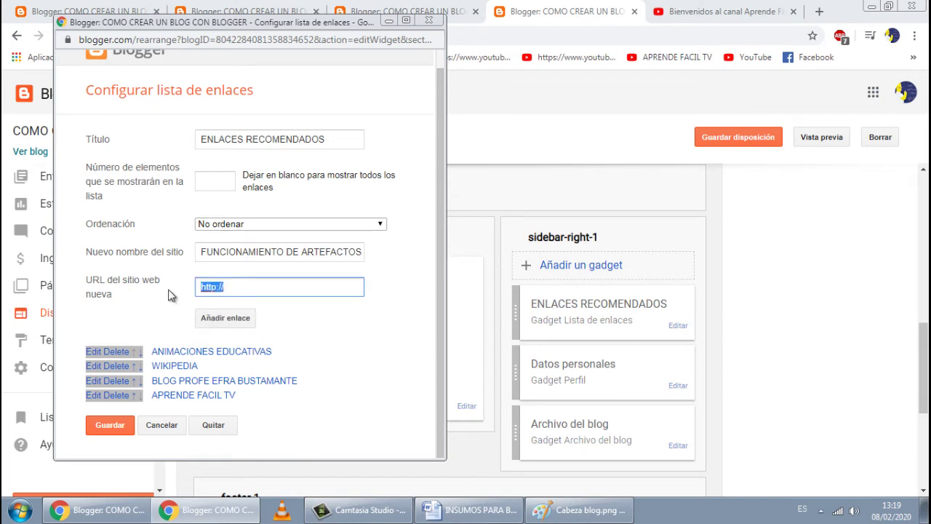
key("BackSpace")
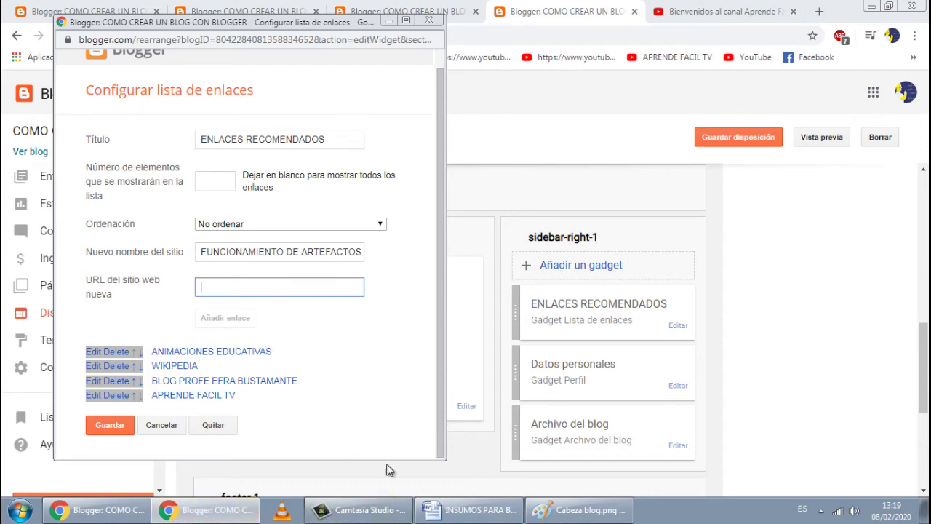
left_click(469, 509)
left_click_drag(419, 422, 275, 408)
right_click(277, 410)
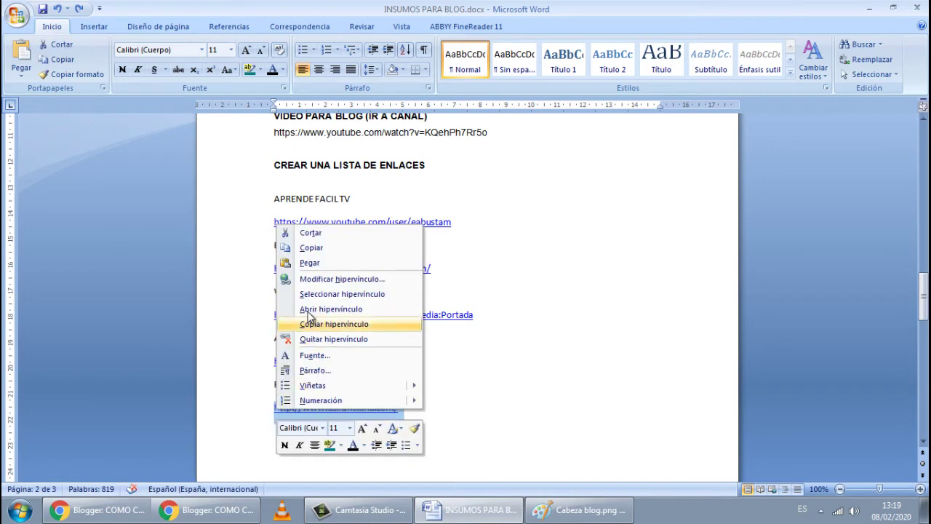
left_click(321, 254)
left_click(125, 516)
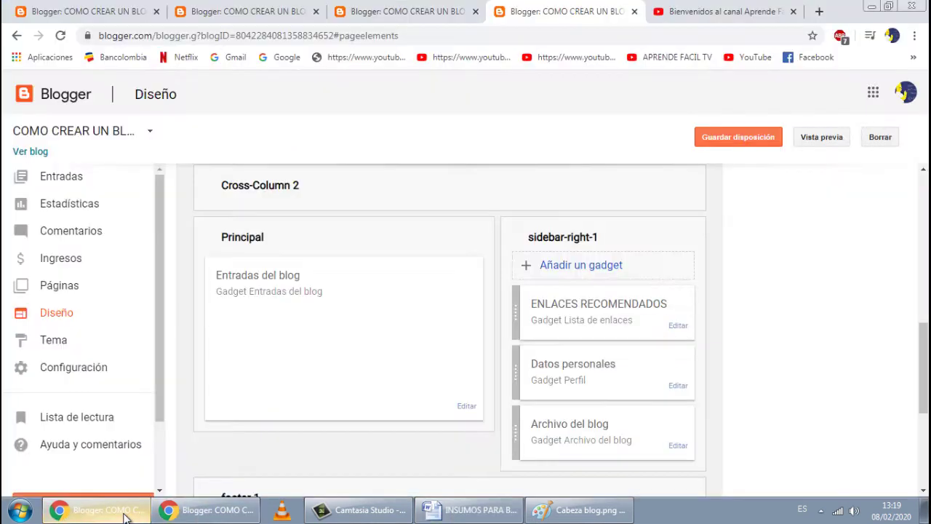
left_click(207, 510)
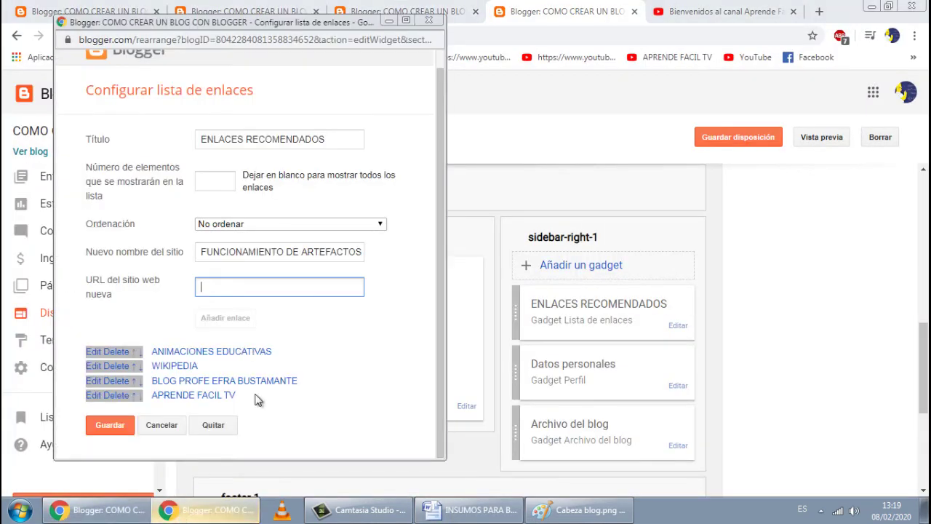
right_click(246, 288)
left_click(291, 373)
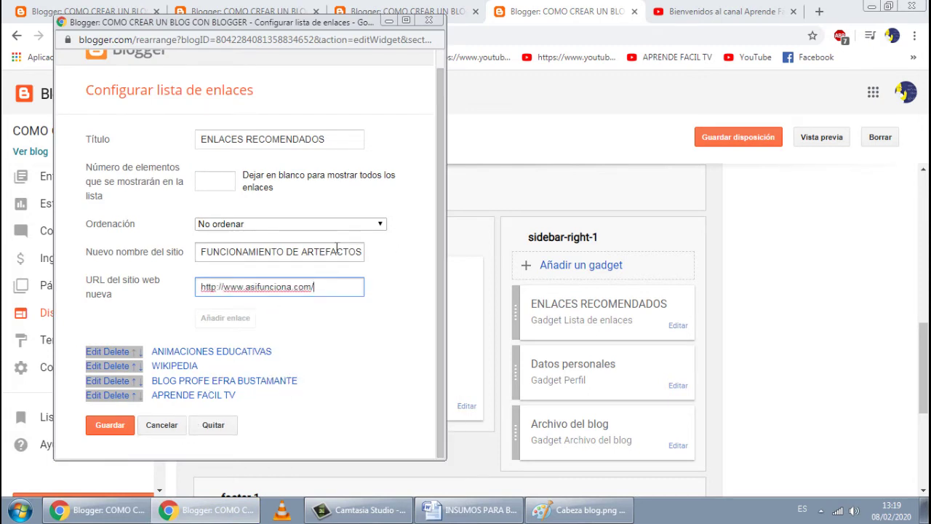
left_click(234, 321)
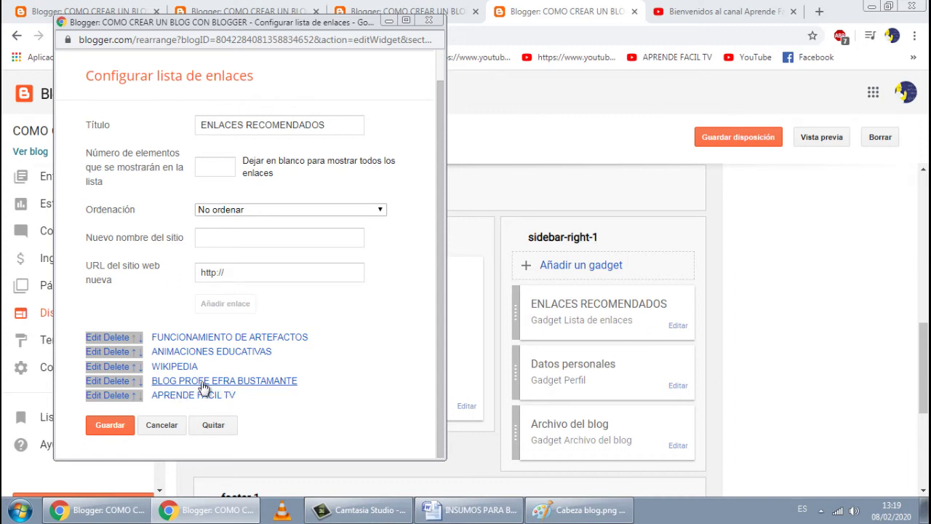
Move the teacher's blog link to the first position in the ENLACES RECOMENDADOS list and save the gadget.
left_click(134, 381)
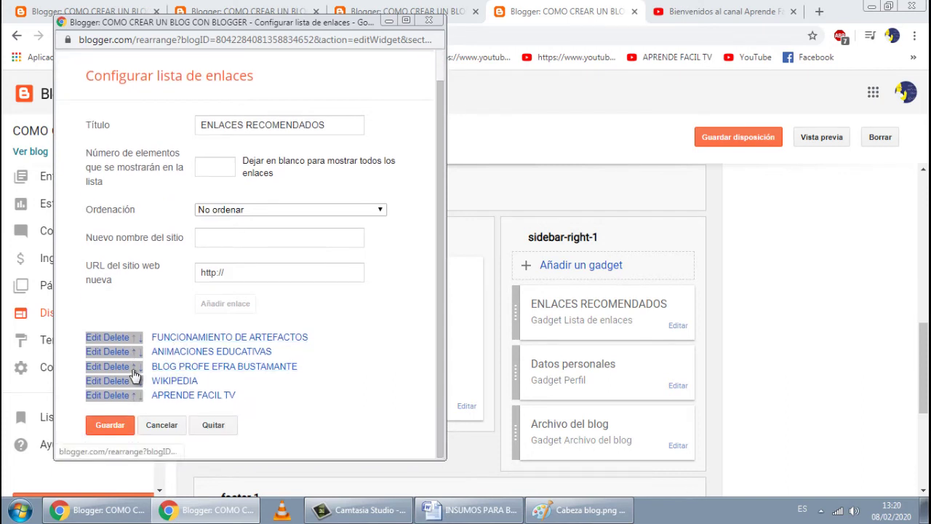
left_click(133, 367)
left_click(133, 384)
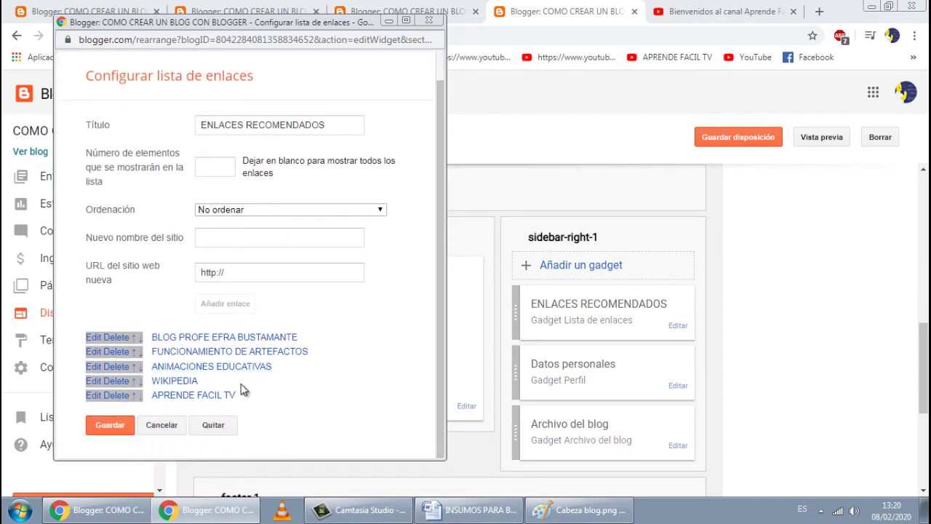
left_click(120, 427)
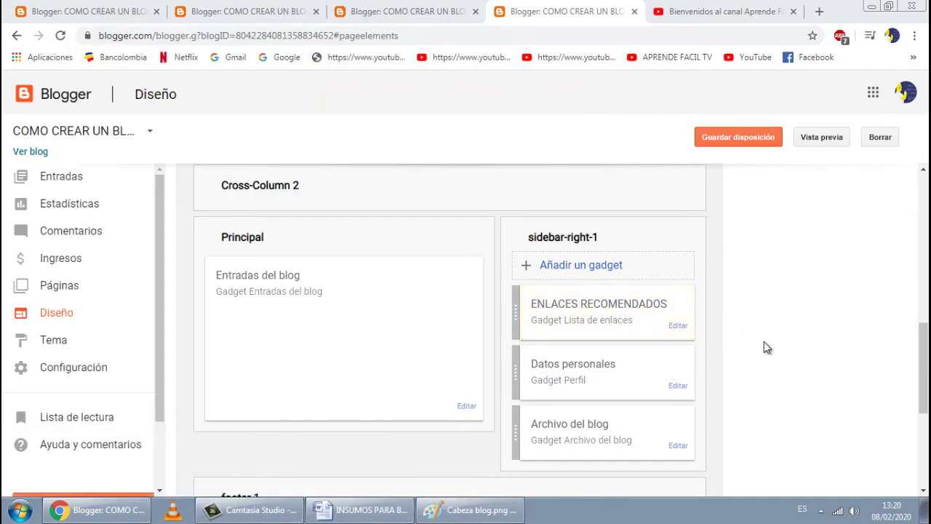
View the published blog, look through its post and ENLACES RECOMENDADOS list, and test the educational animations link before returning to the blog.
left_click(30, 154)
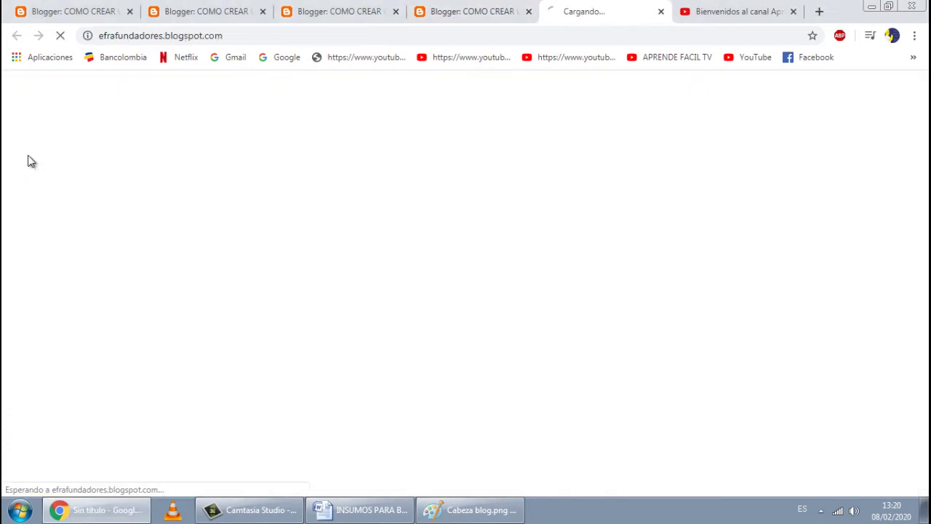
scroll(414, 241, "down", 1)
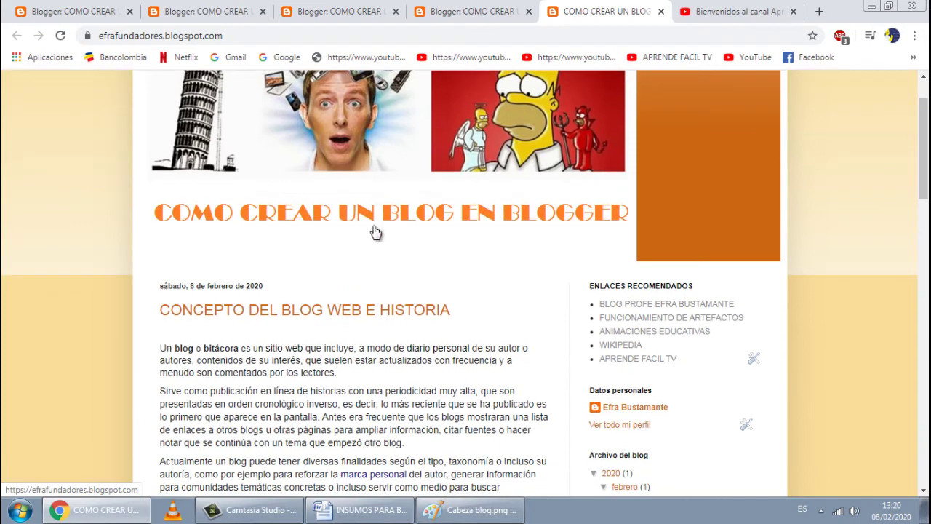
scroll(376, 233, "up", 1)
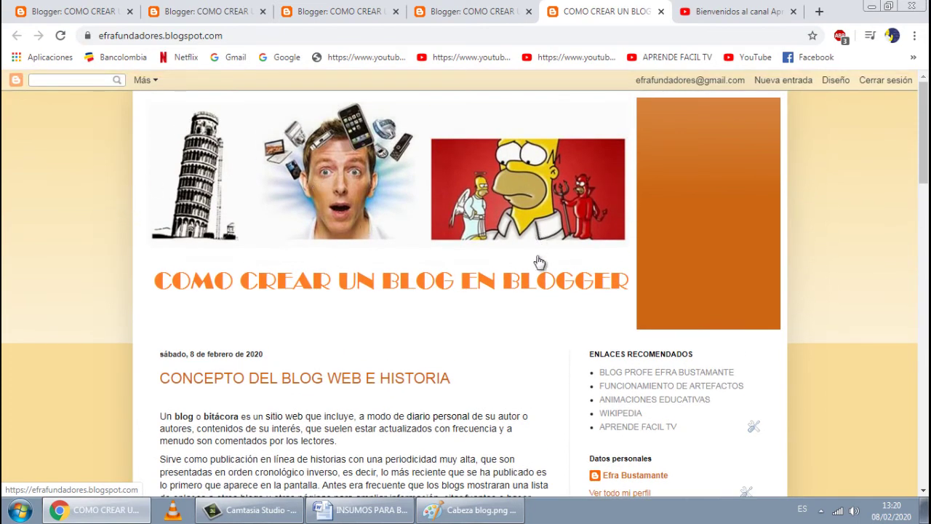
scroll(546, 281, "down", 3)
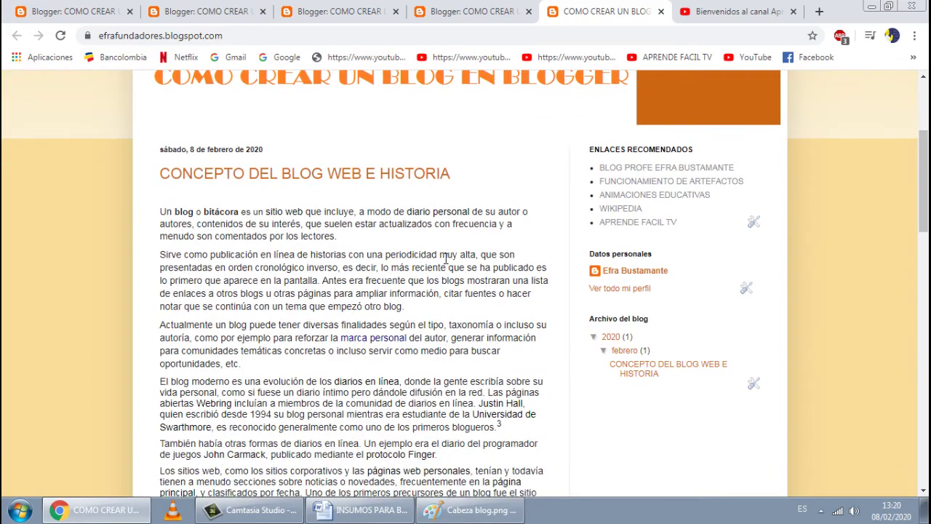
scroll(446, 258, "down", 3)
scroll(446, 261, "down", 10)
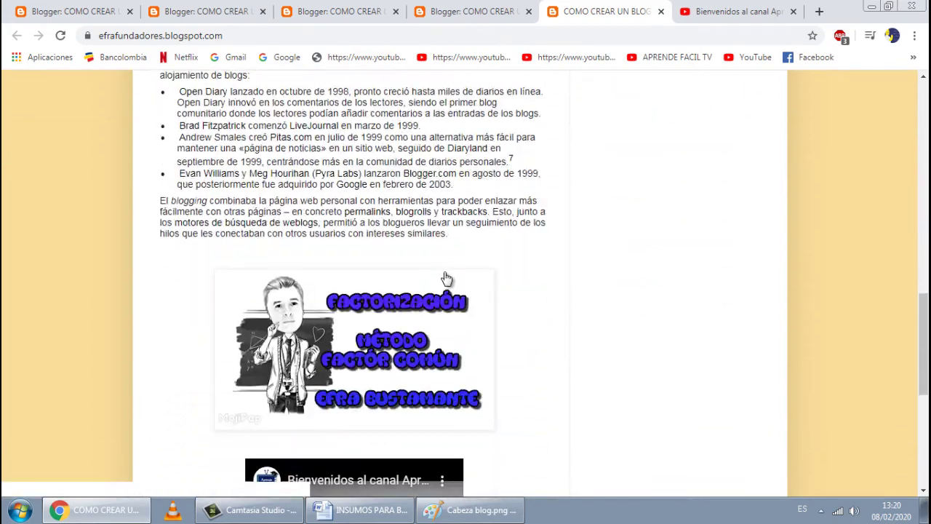
scroll(451, 294, "up", 15)
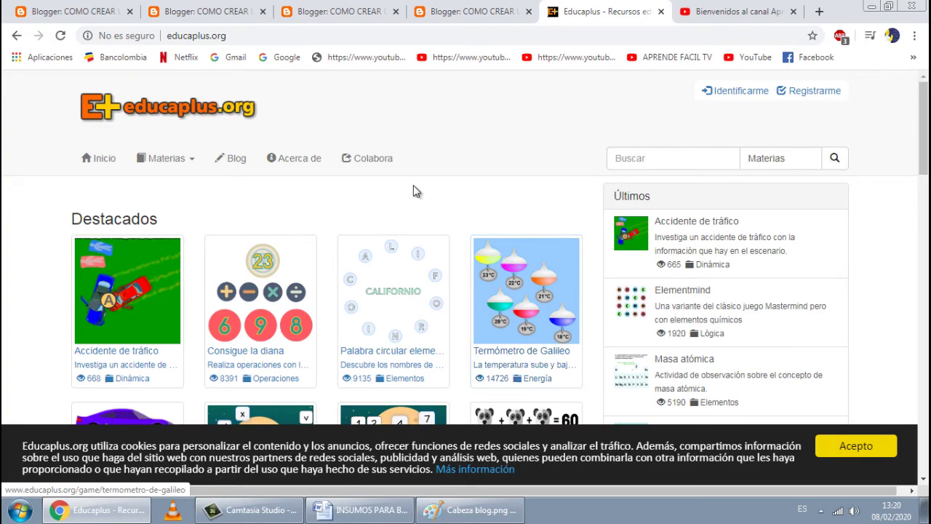
left_click(14, 36)
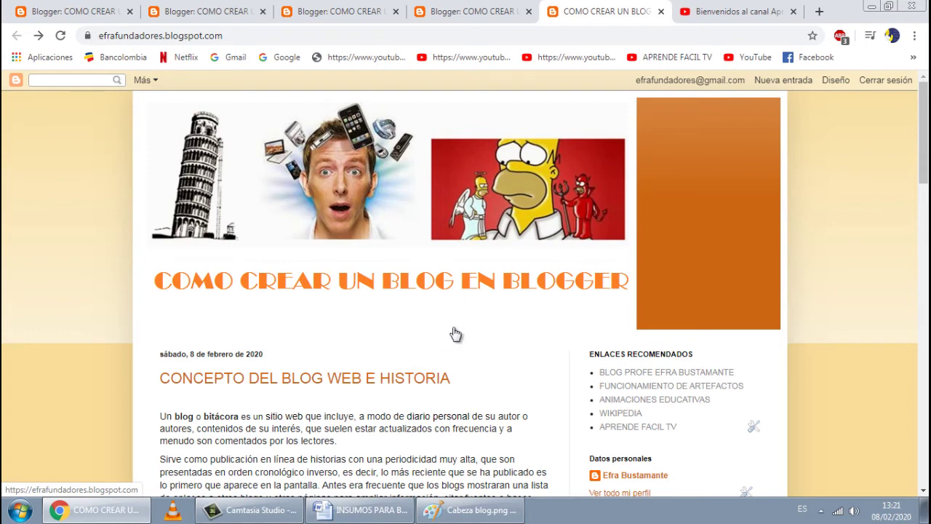
Open the blog's Diseño section from the published page and look over its gadget areas.
left_click(836, 82)
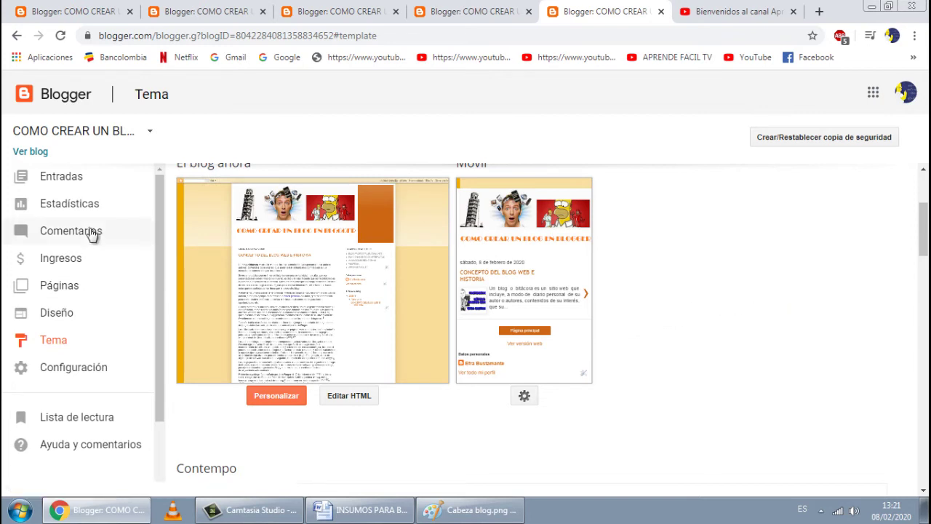
left_click(51, 319)
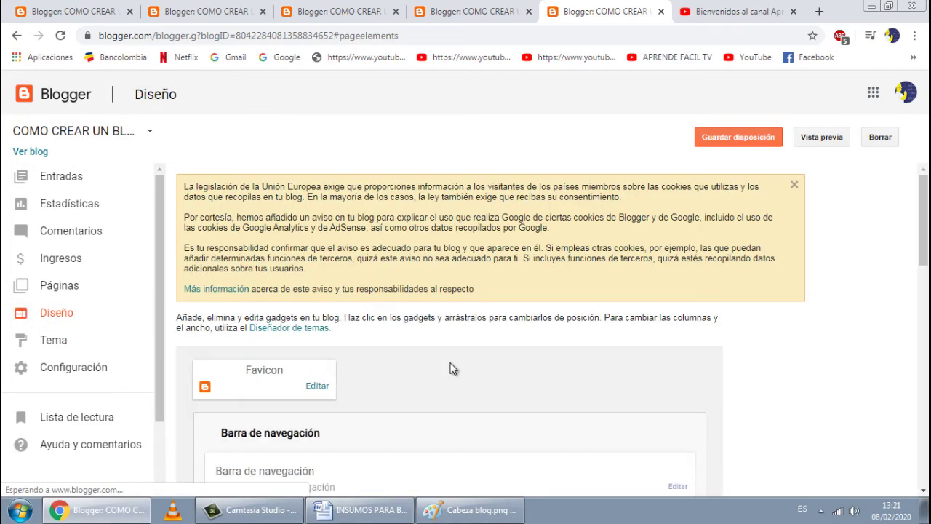
scroll(436, 429, "down", 6)
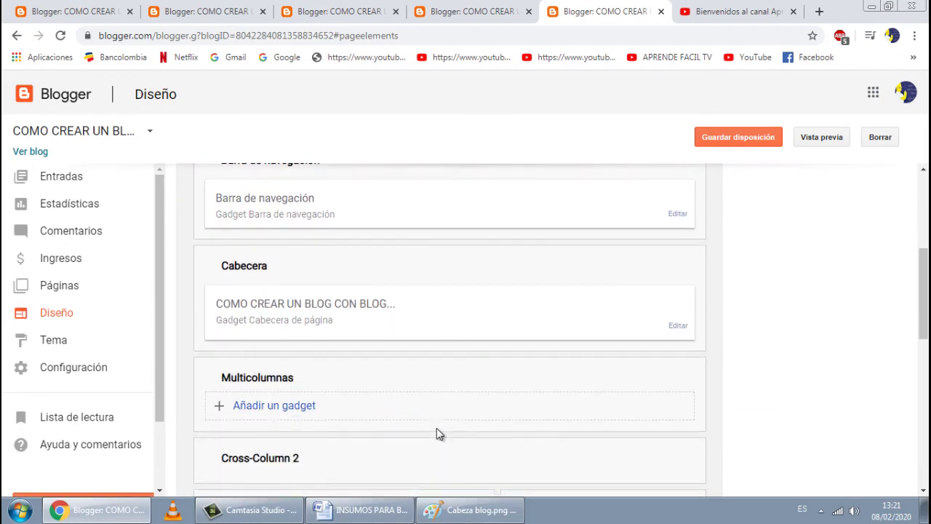
scroll(436, 429, "up", 2)
scroll(571, 400, "down", 1)
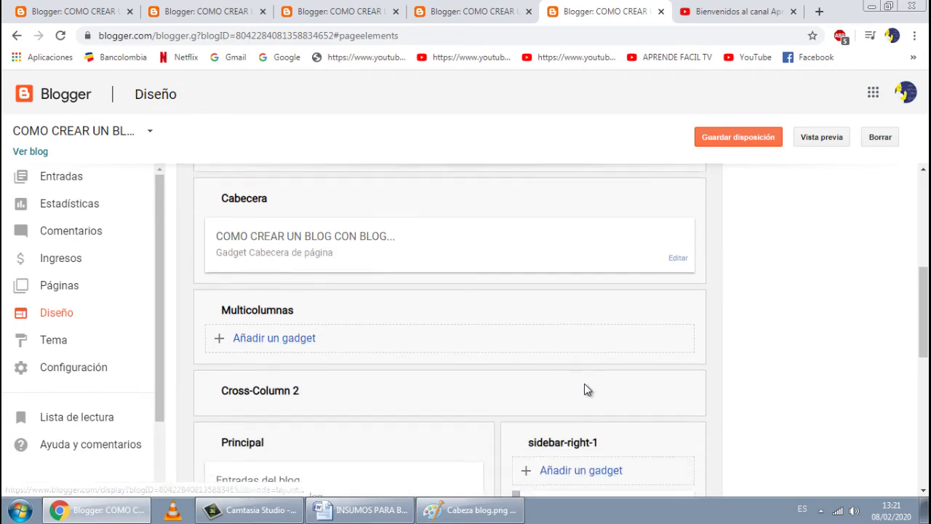
Switch to the Word document, find the CREAR PESTAÑAS (PÁGINAS) instructions and highlight the heading and the Páginas line.
left_click(360, 509)
scroll(451, 378, "up", 4)
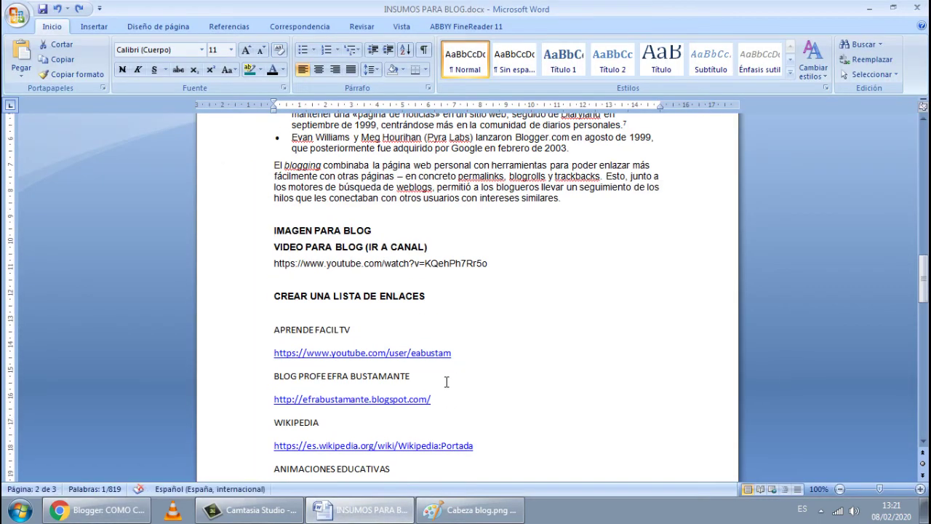
scroll(456, 368, "up", 15)
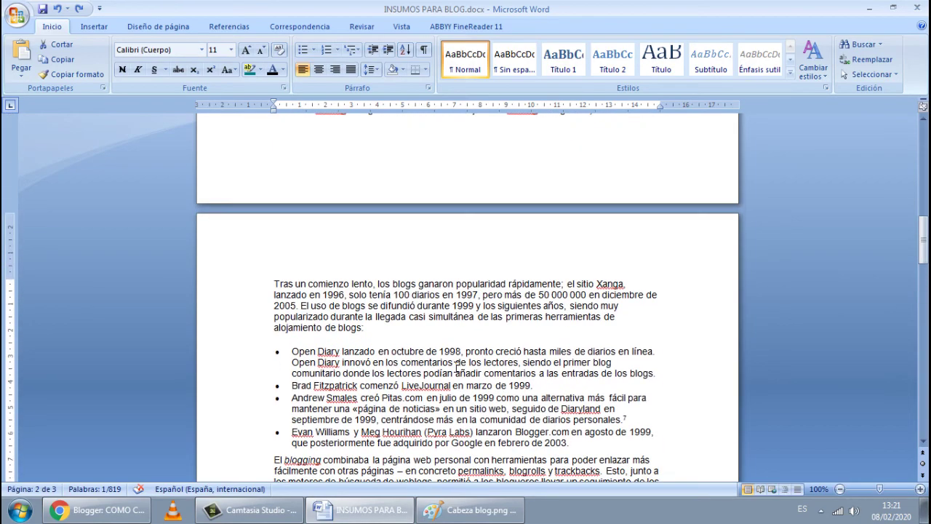
scroll(456, 367, "down", 20)
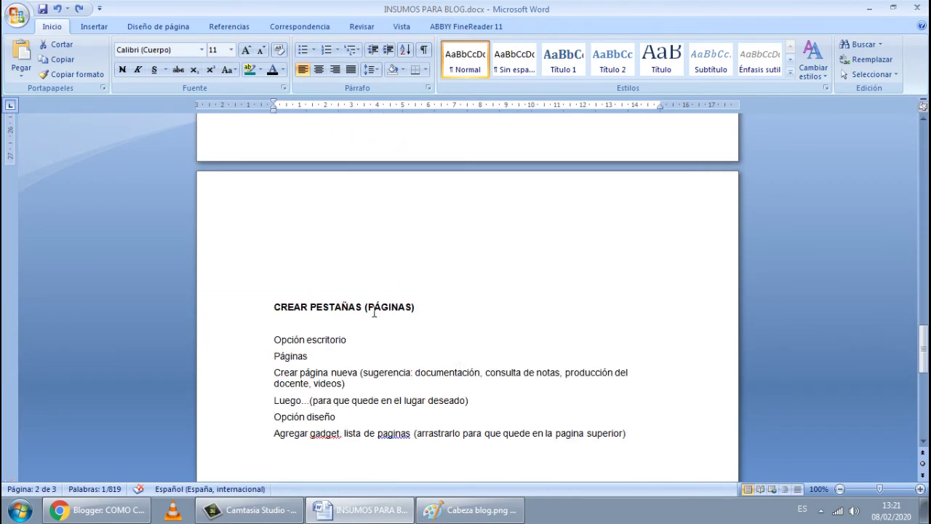
left_click_drag(293, 306, 433, 305)
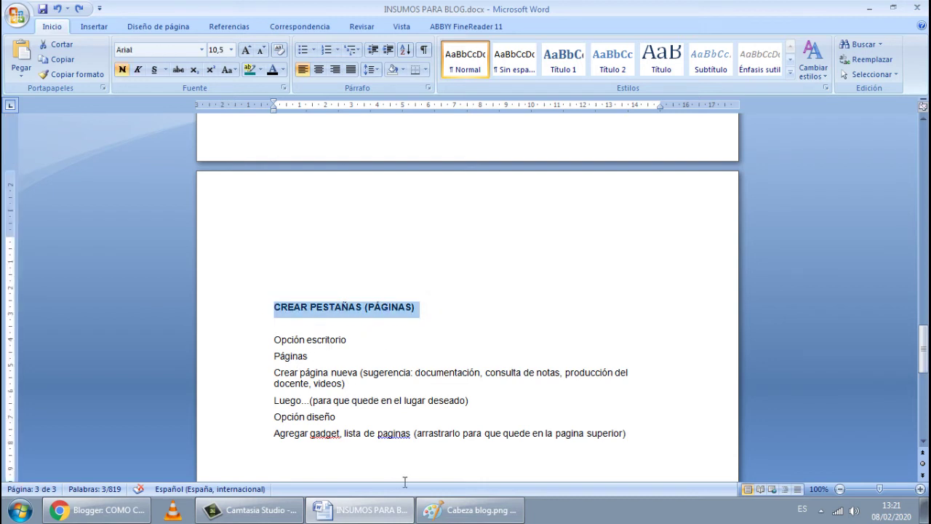
left_click_drag(315, 357, 266, 358)
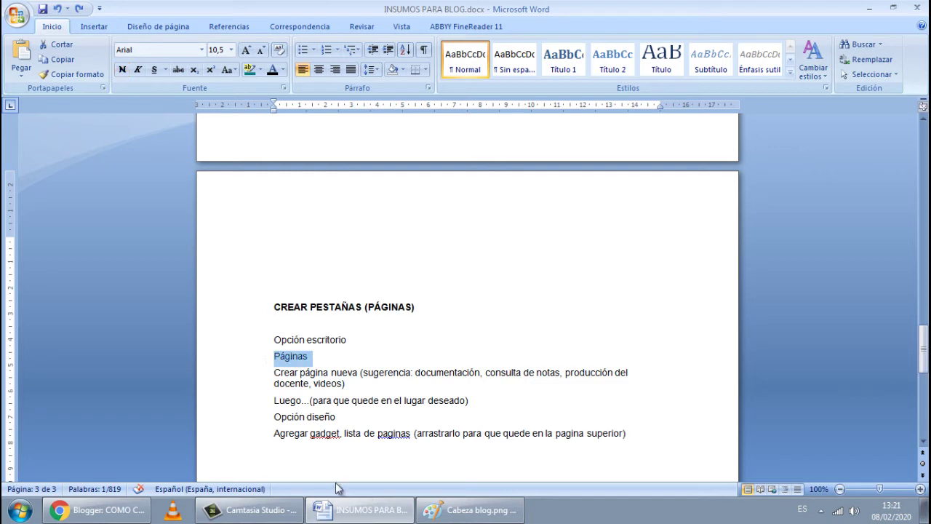
Return to Blogger and examine the gadget areas of the layout from the favicon down to the sidebar.
left_click(142, 512)
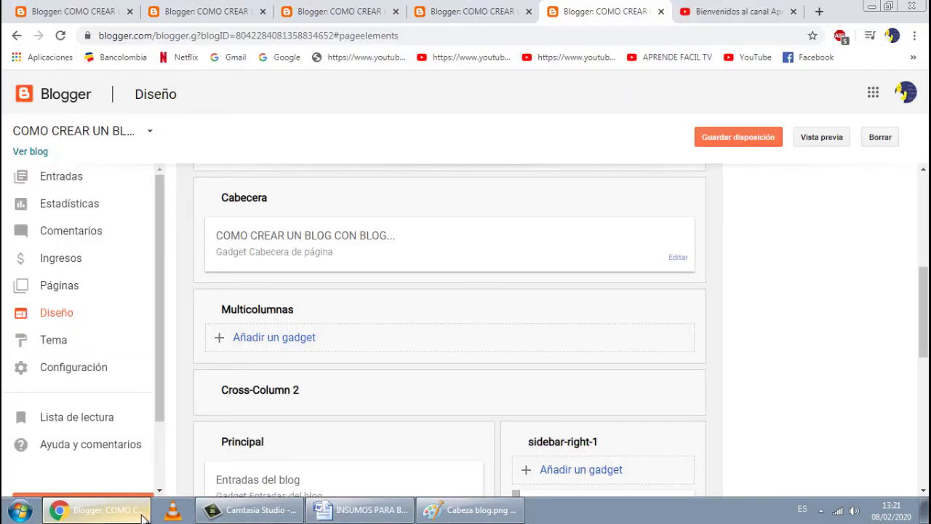
scroll(538, 342, "up", 5)
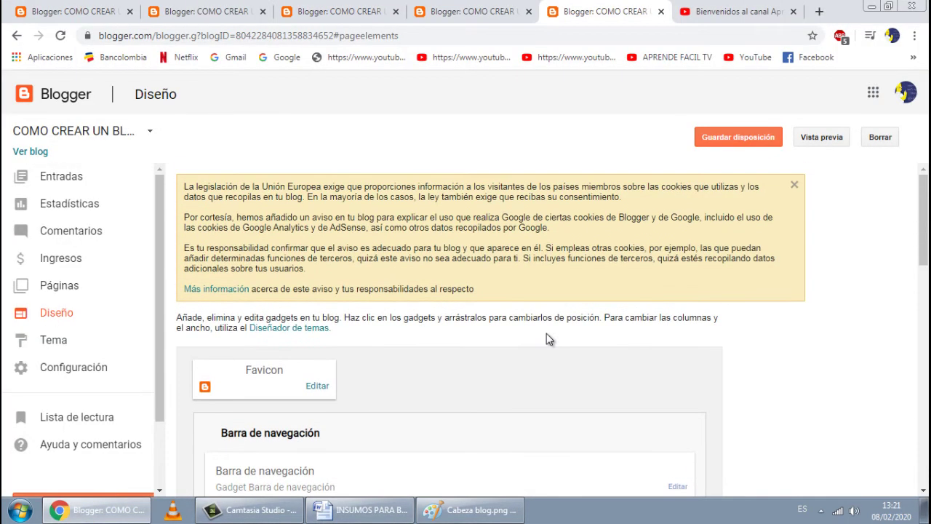
scroll(546, 334, "down", 6)
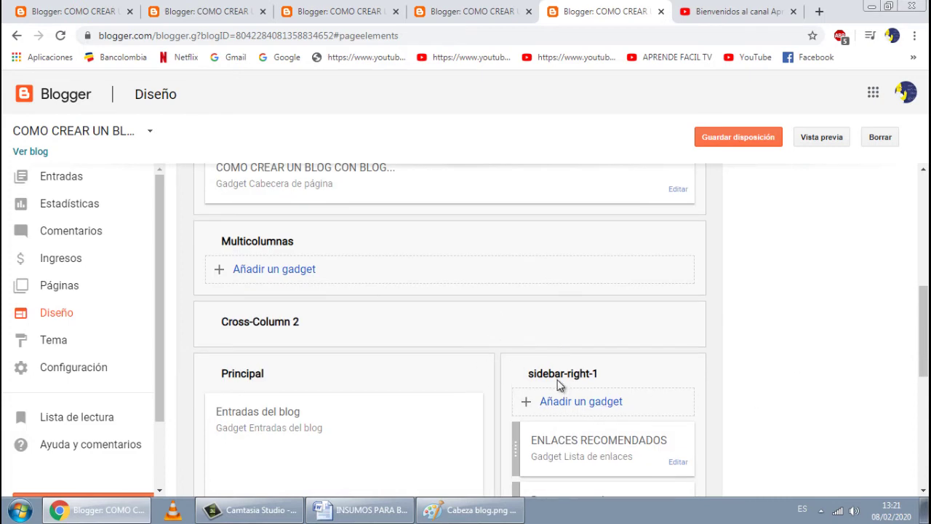
scroll(560, 385, "up", 1)
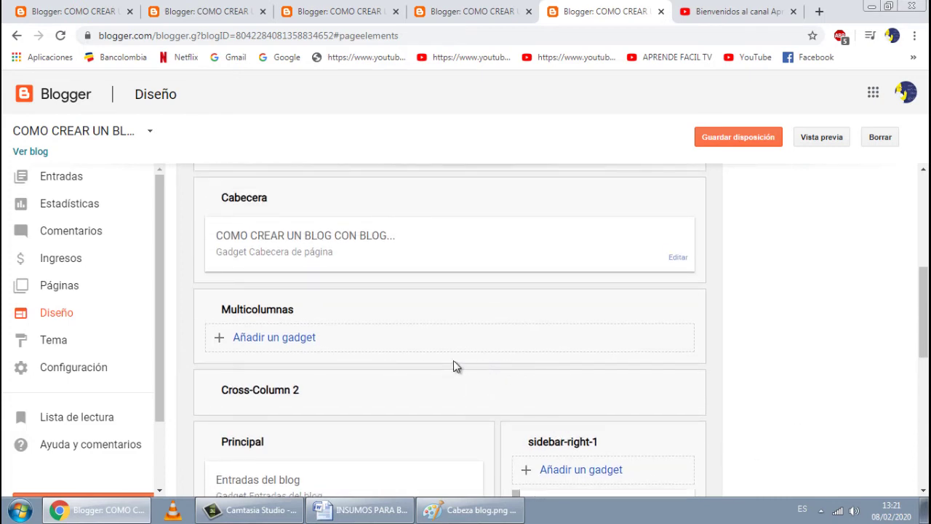
scroll(509, 352, "up", 1)
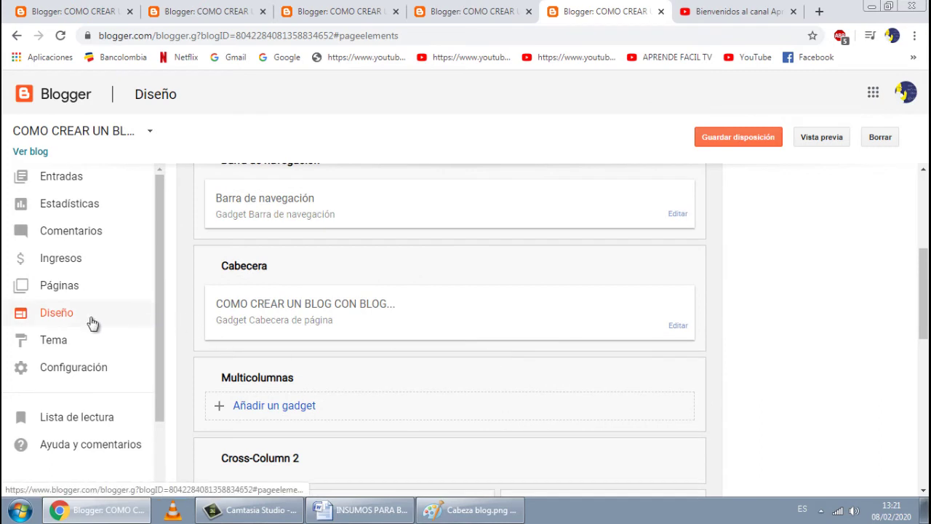
scroll(203, 318, "up", 2)
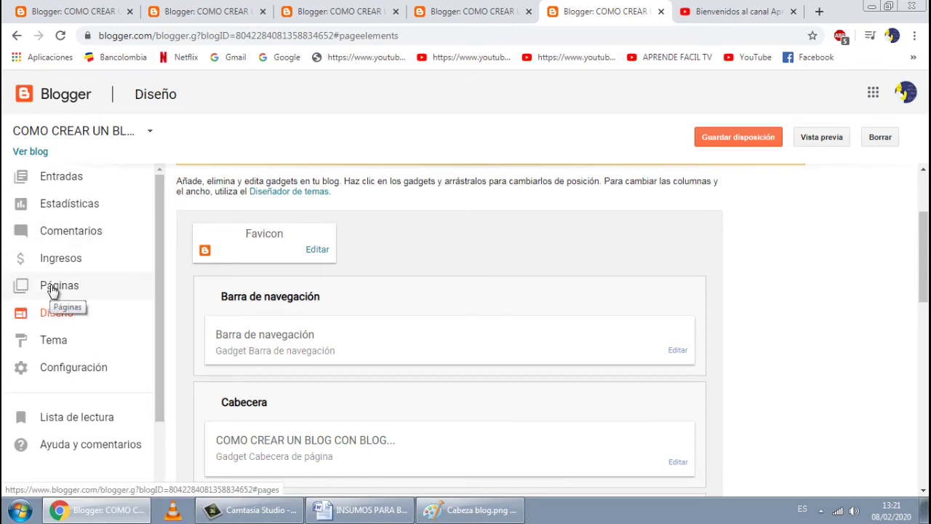
Leave the layout section and view the published blog's ENLACES RECOMENDADOS list again.
left_click(17, 36)
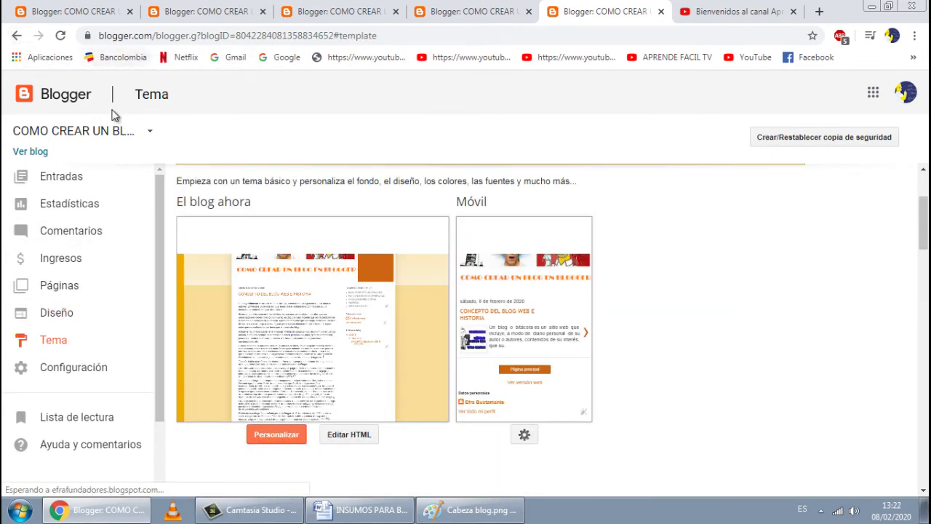
left_click(37, 155)
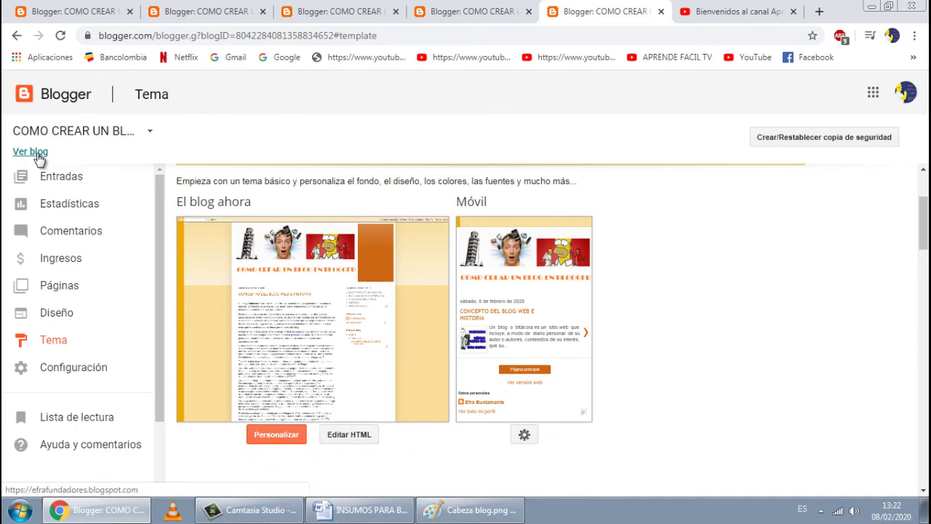
scroll(616, 207, "down", 2)
scroll(616, 207, "down", 2)
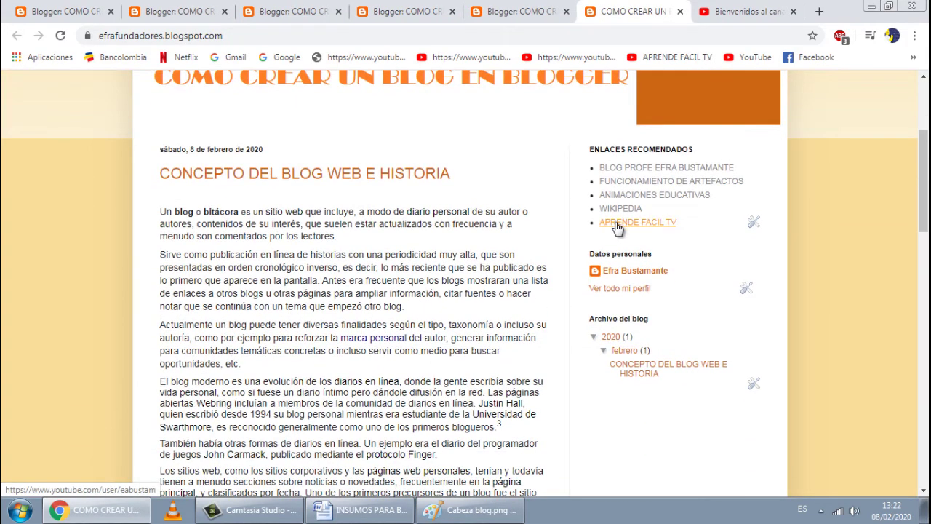
Go from the published blog back to its Blogger administration and open the Páginas section.
scroll(609, 220, "up", 4)
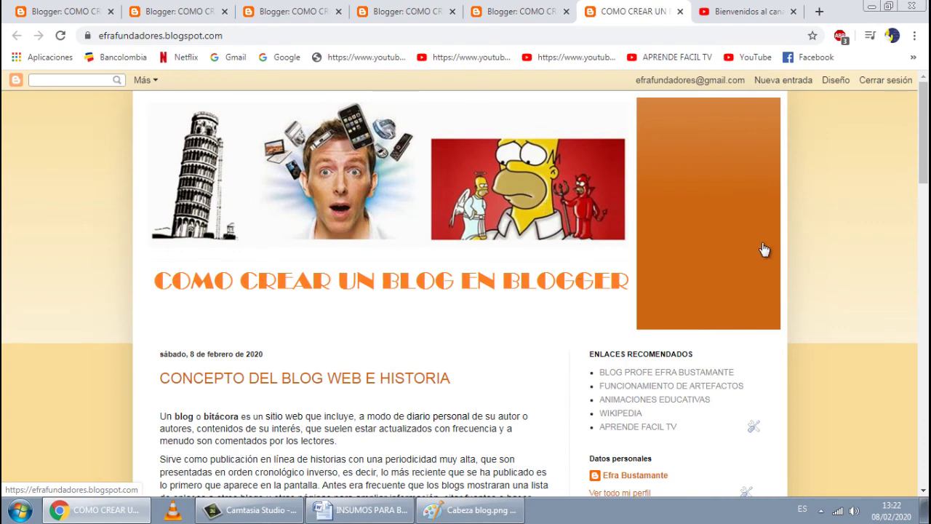
left_click(835, 81)
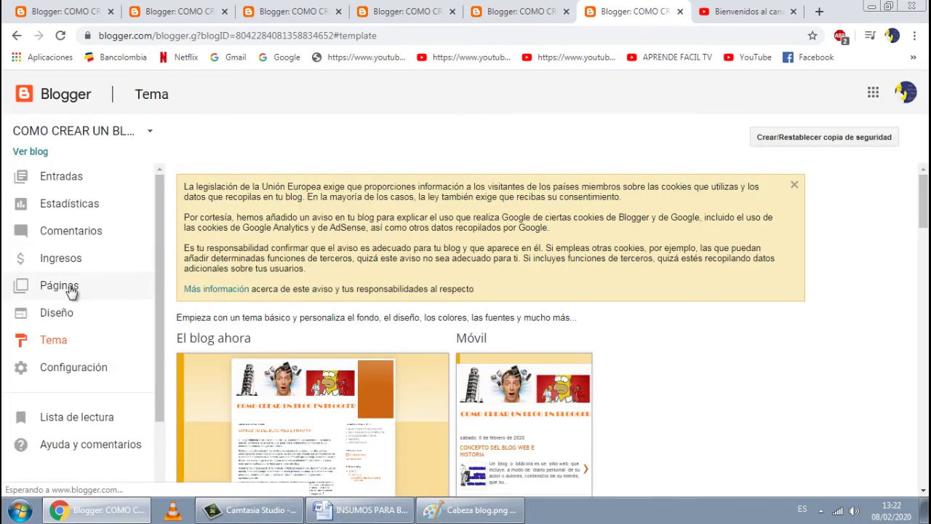
left_click(71, 291)
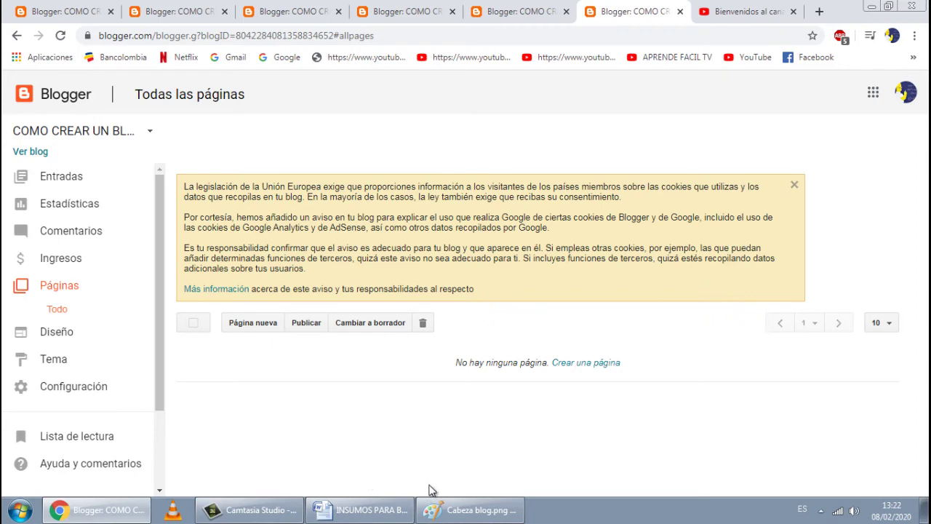
Switch to the Word document and highlight the suggested page names: documentación, consulta de notas, producción del docente and videos.
left_click(362, 509)
scroll(439, 334, "down", 2)
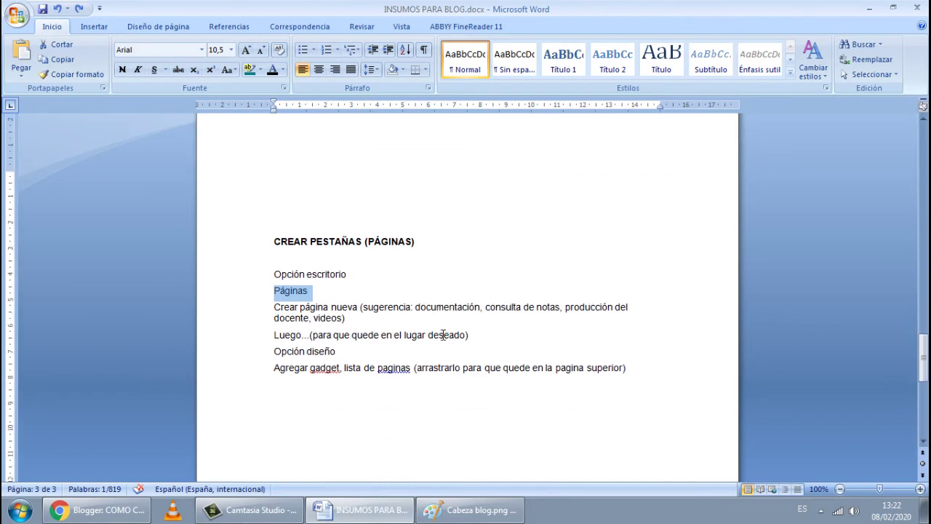
left_click_drag(416, 307, 480, 310)
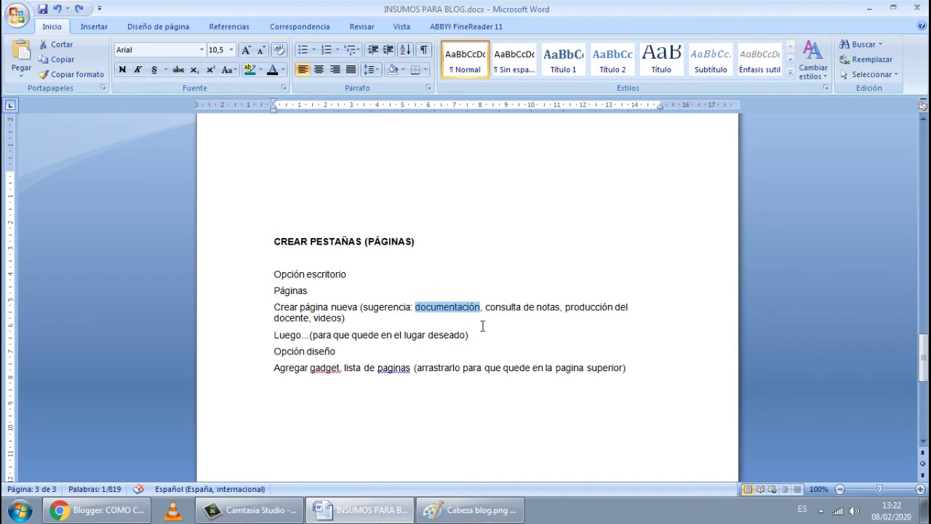
left_click(483, 326)
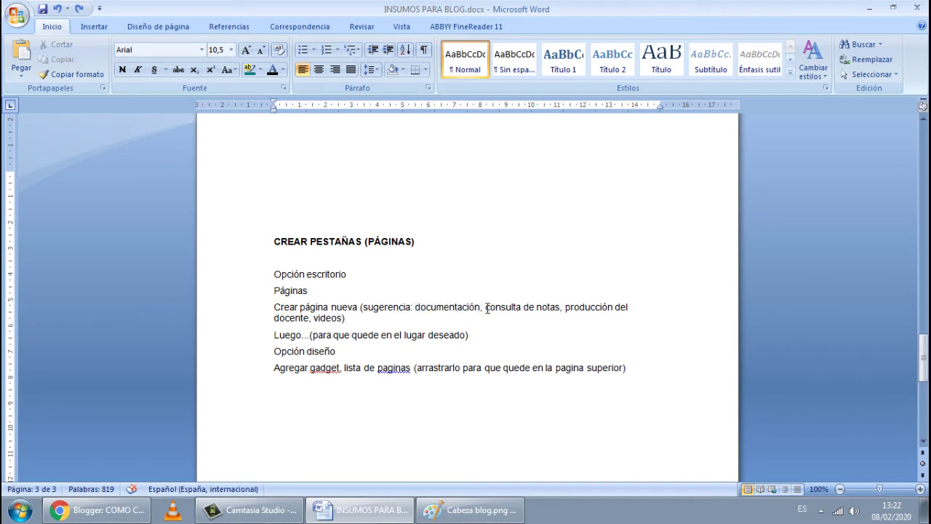
left_click_drag(486, 307, 550, 311)
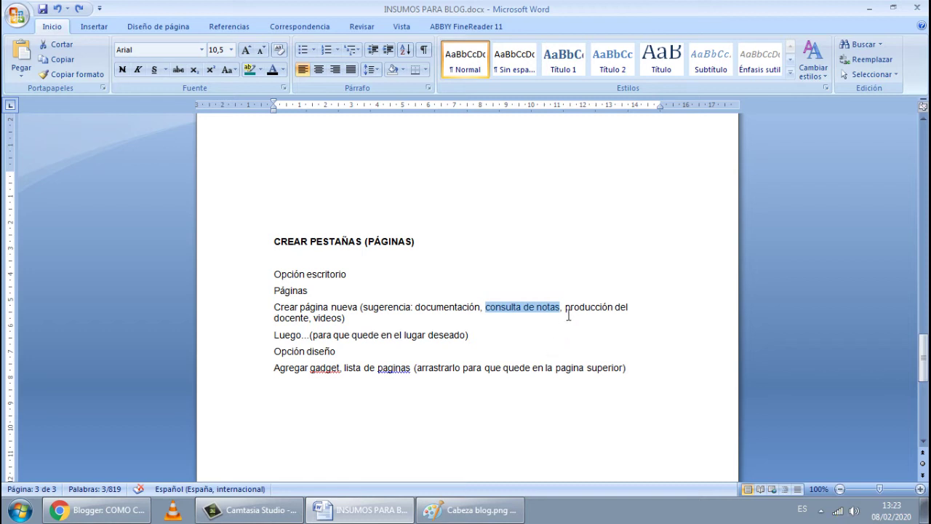
left_click_drag(566, 307, 308, 330)
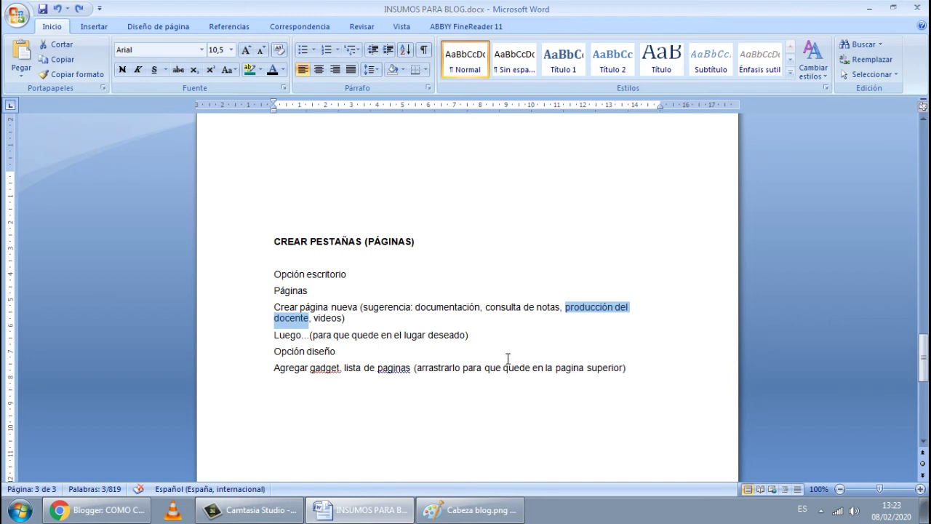
left_click(313, 319)
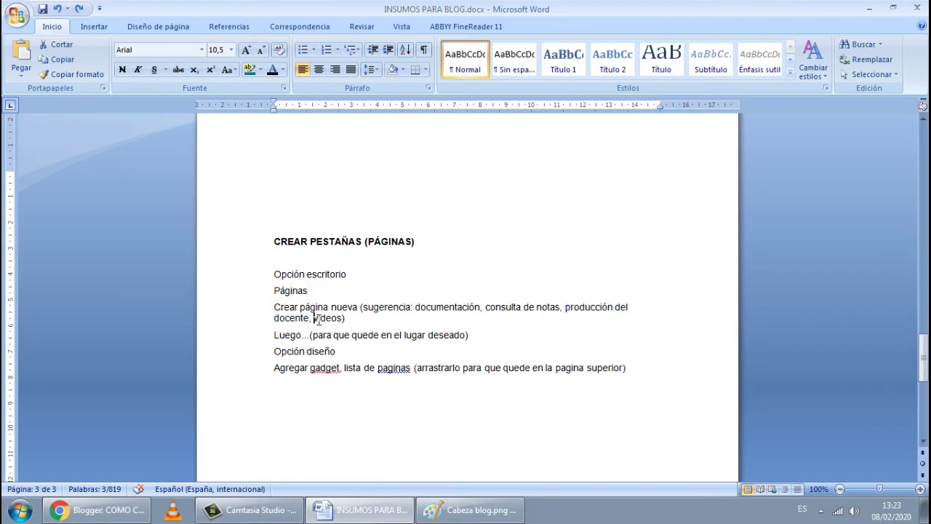
left_click_drag(314, 318, 352, 321)
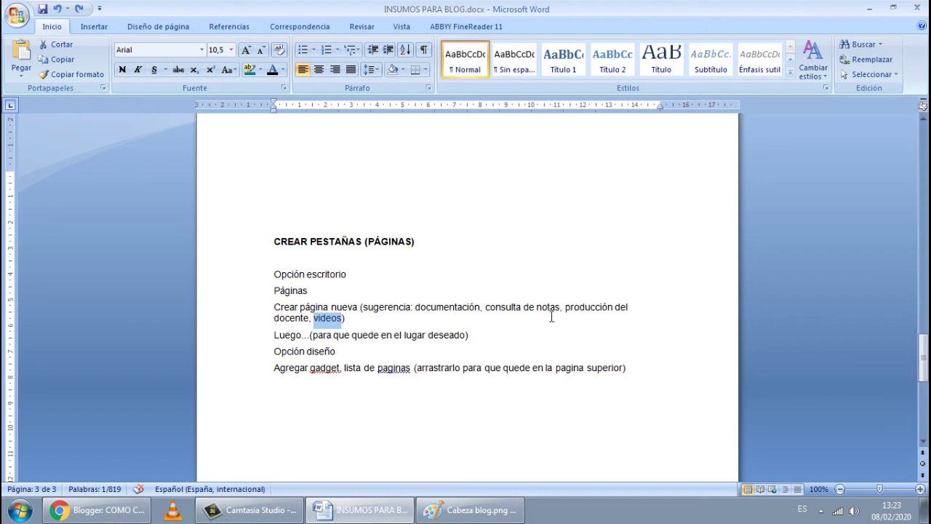
left_click(326, 320)
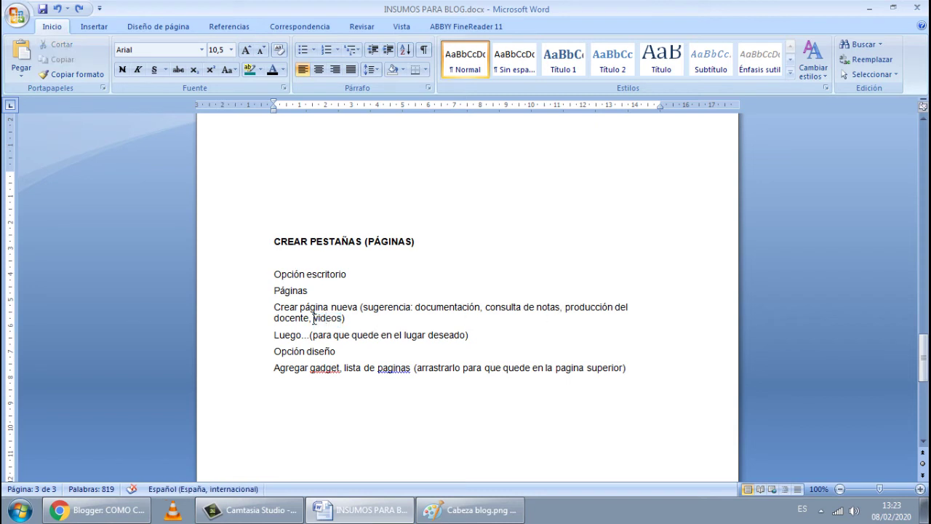
left_click_drag(313, 318, 345, 320)
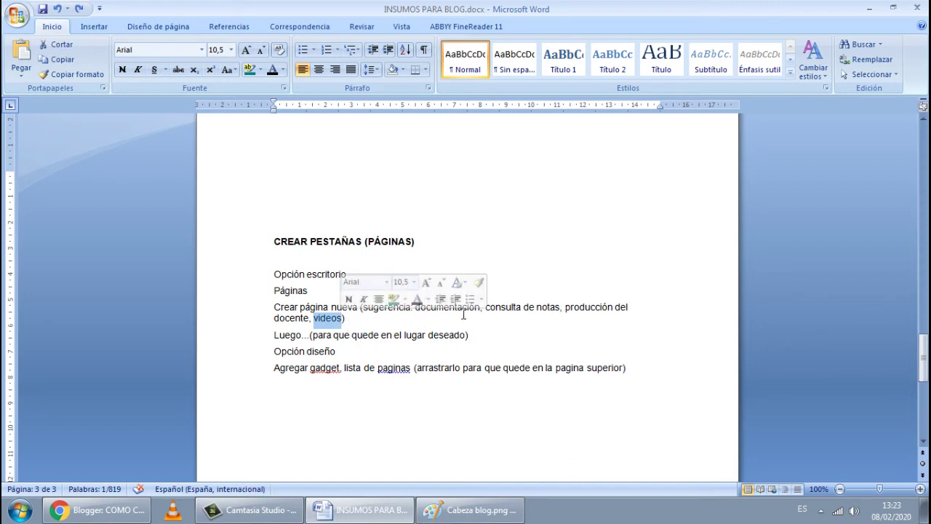
left_click(416, 307)
left_click_drag(416, 307, 611, 316)
left_click_drag(390, 328, 343, 324)
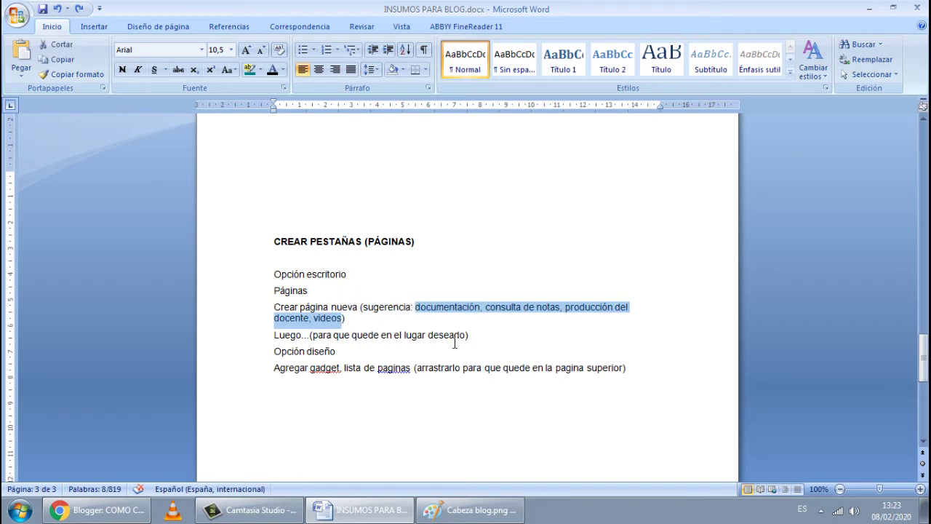
left_click(495, 434)
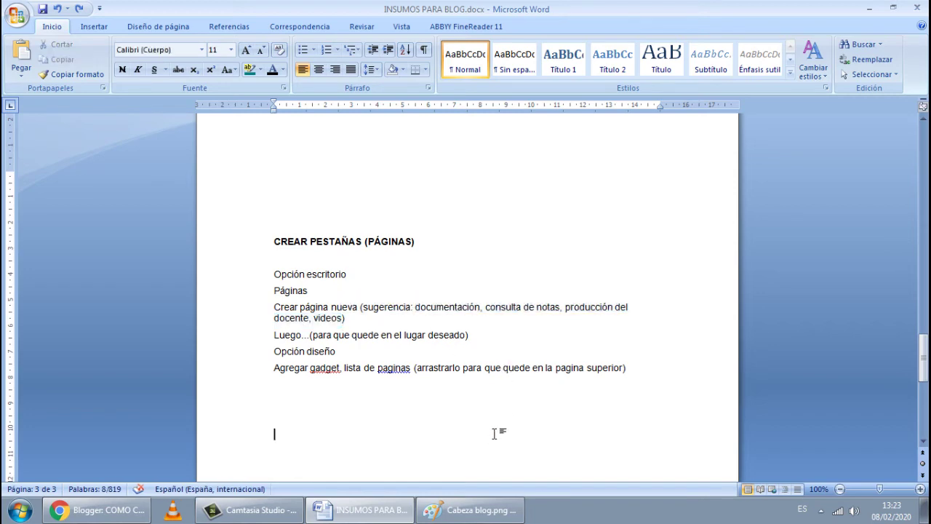
Return to Blogger's Páginas section and publish a new page titled Documentación with an empty body, checking the name in the Word document.
left_click(88, 514)
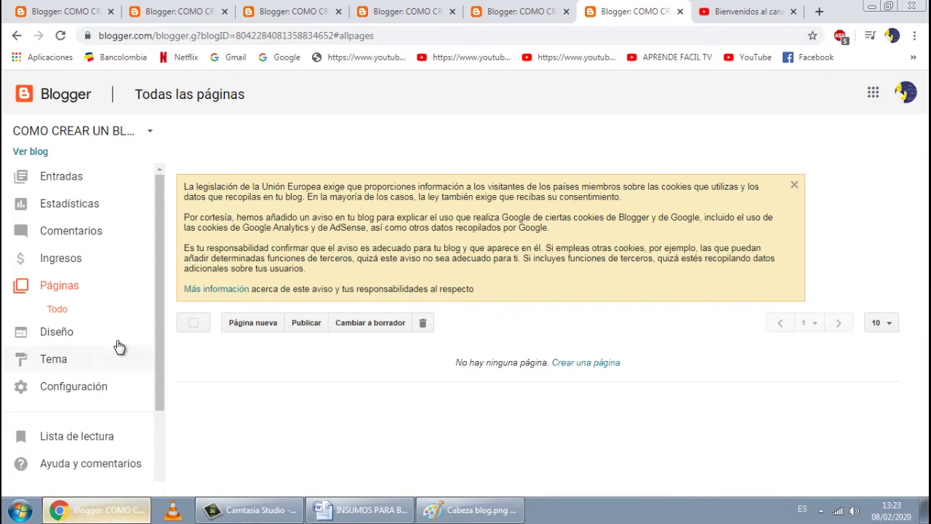
left_click(63, 288)
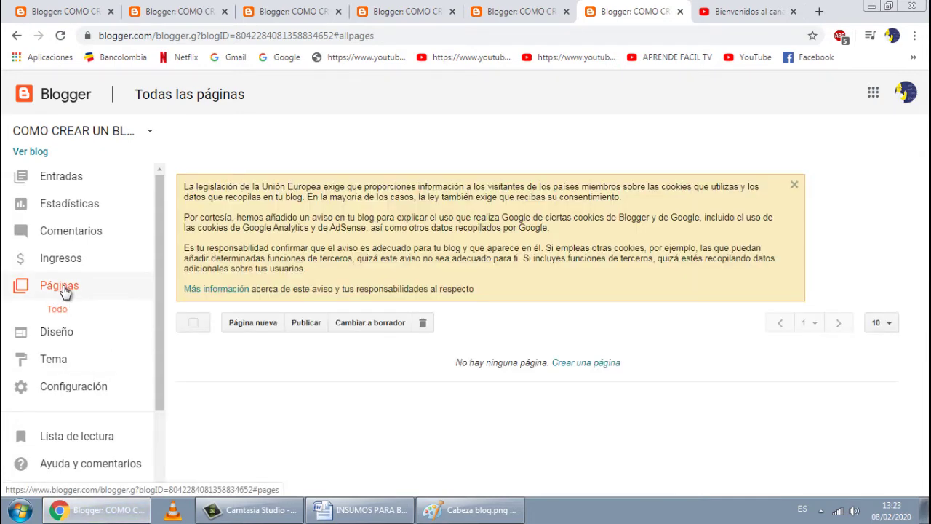
left_click(259, 325)
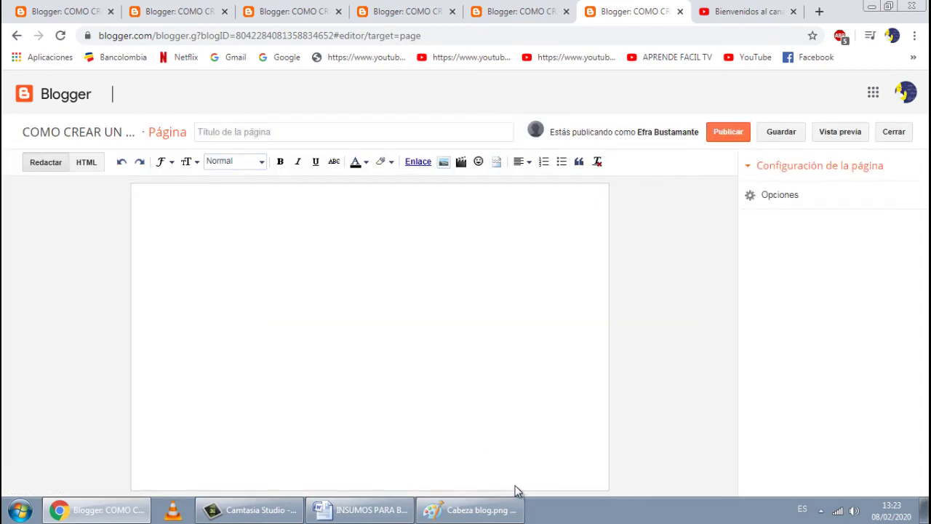
left_click(378, 513)
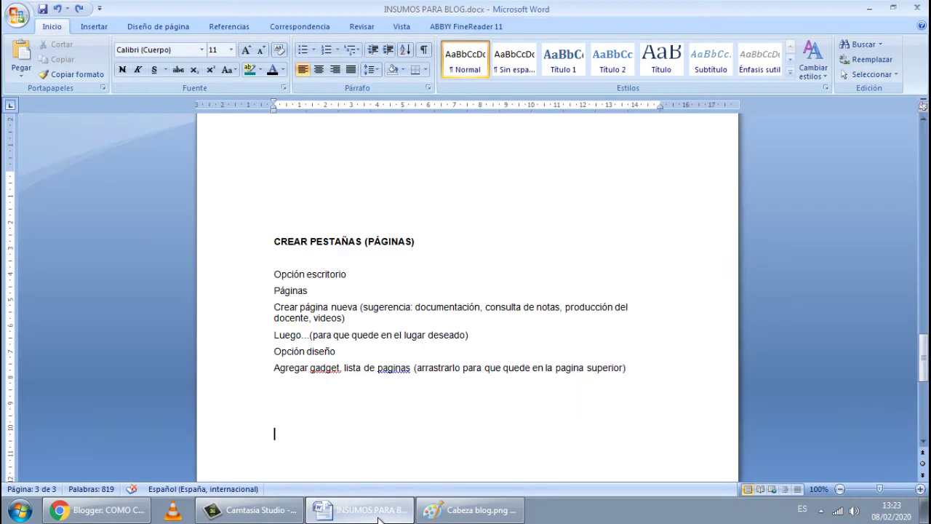
left_click_drag(415, 308, 478, 308)
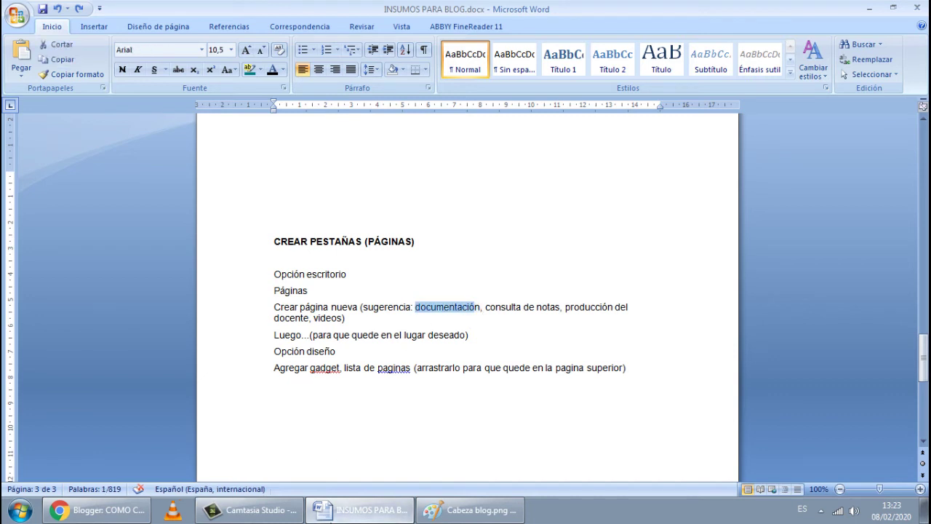
left_click(109, 509)
left_click(252, 135)
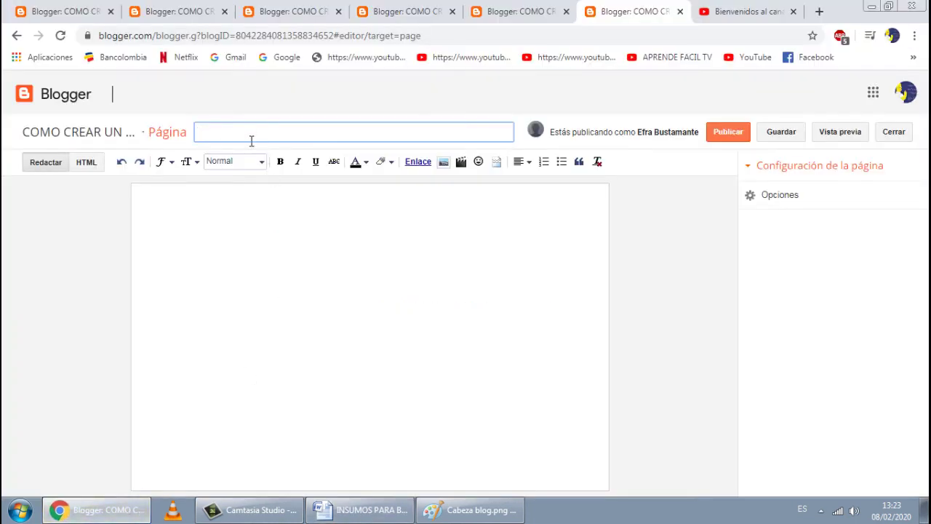
type("dOCuy")
left_click(193, 242)
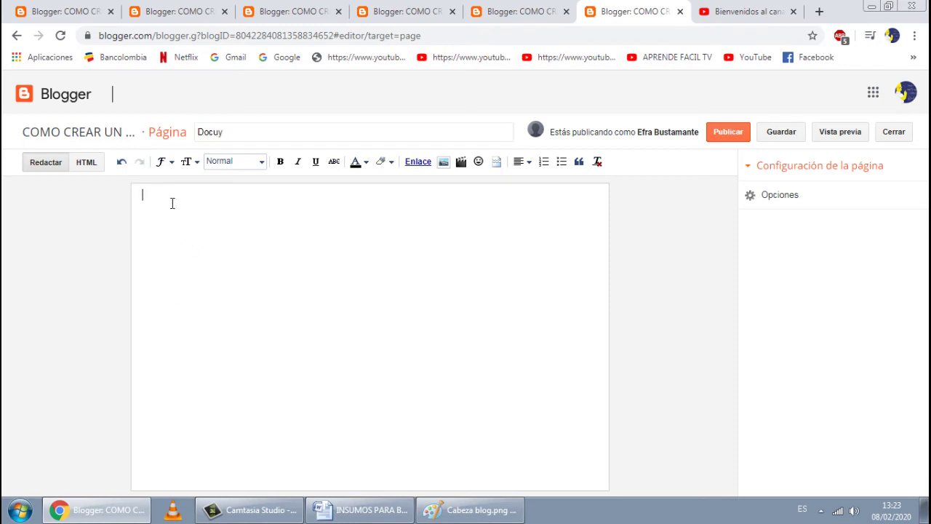
left_click(248, 131)
key("BackSpace")
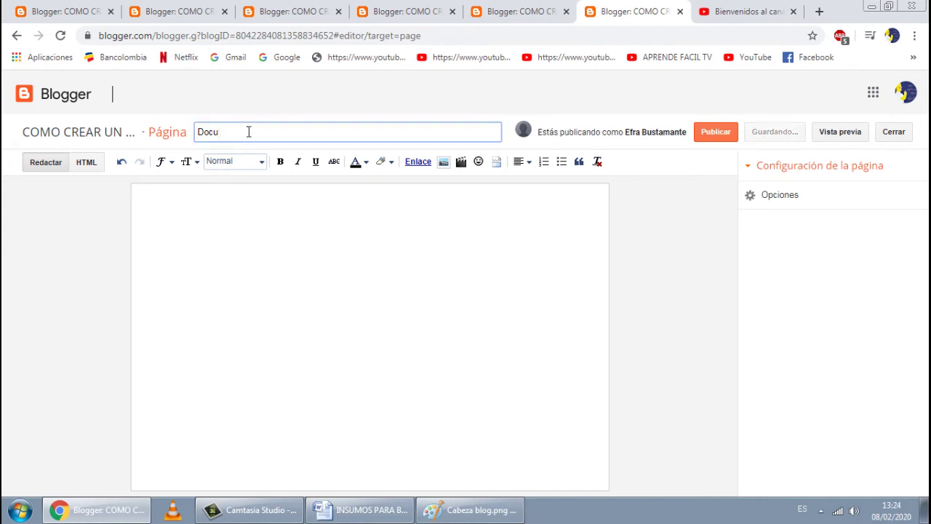
type("mentación")
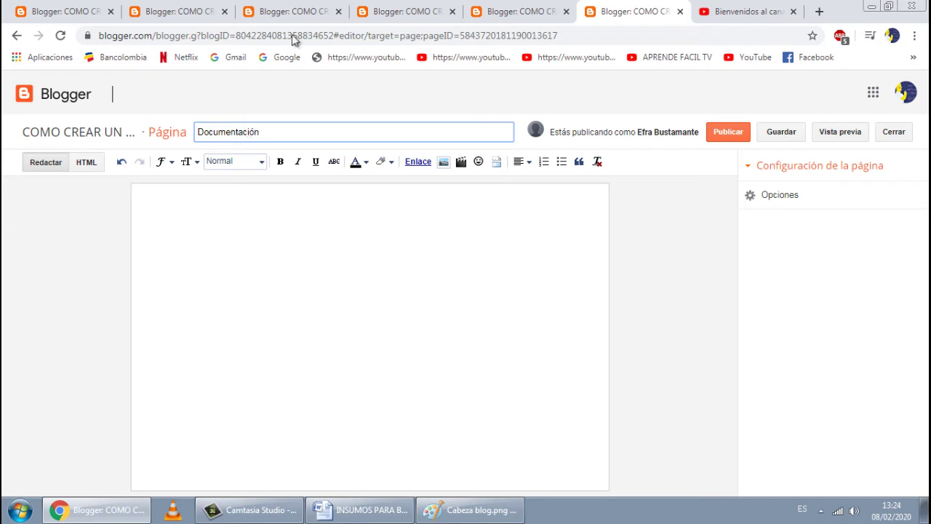
left_click(720, 138)
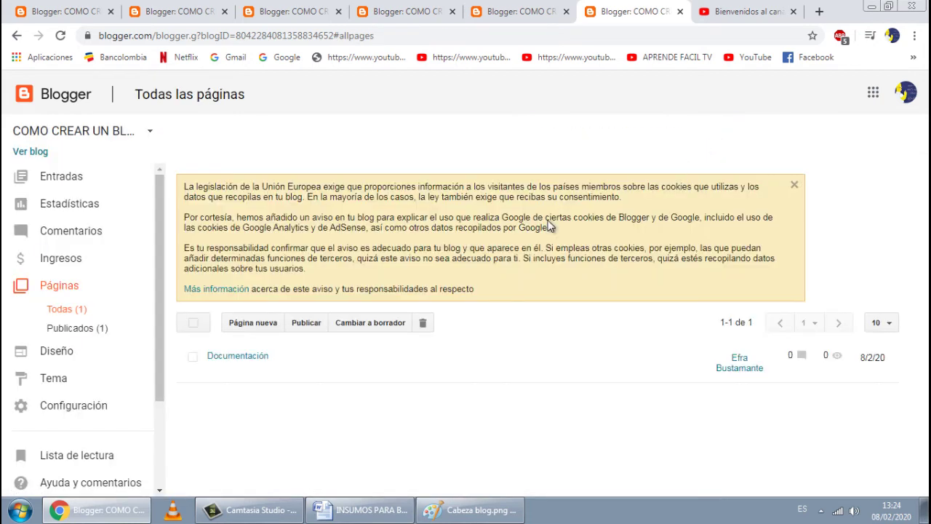
Create and publish another page titled Producción del docente, leaving its body empty.
left_click(254, 325)
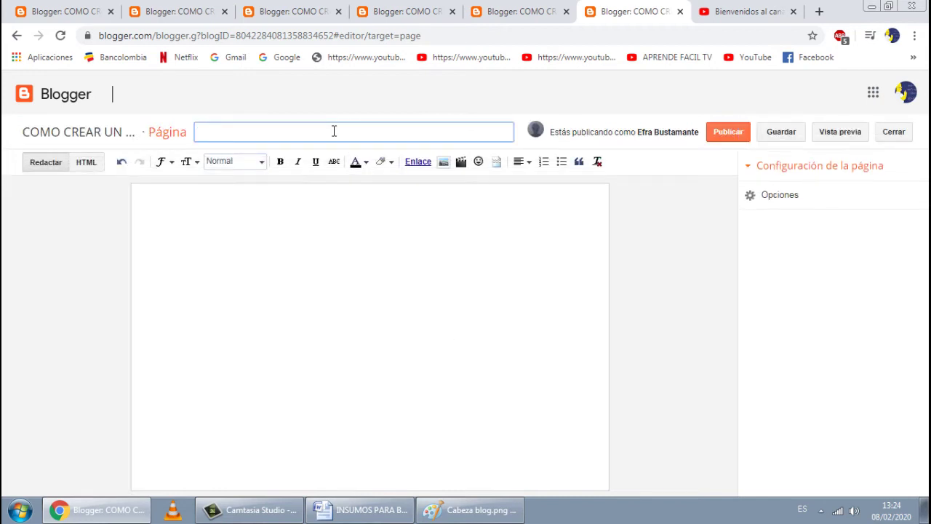
type("Producción del docente")
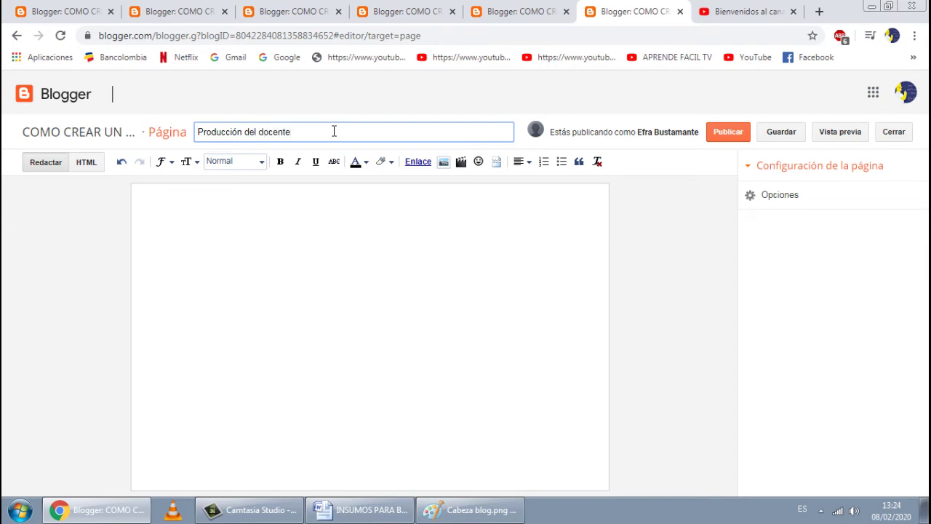
left_click(715, 135)
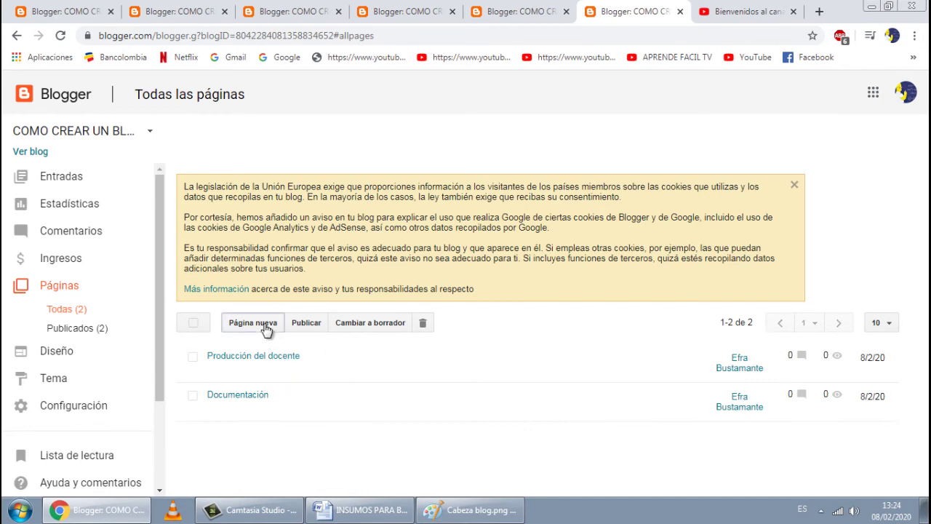
Create and publish a further page titled Consulta de notas, leaving its body empty.
left_click(266, 324)
left_click(299, 130)
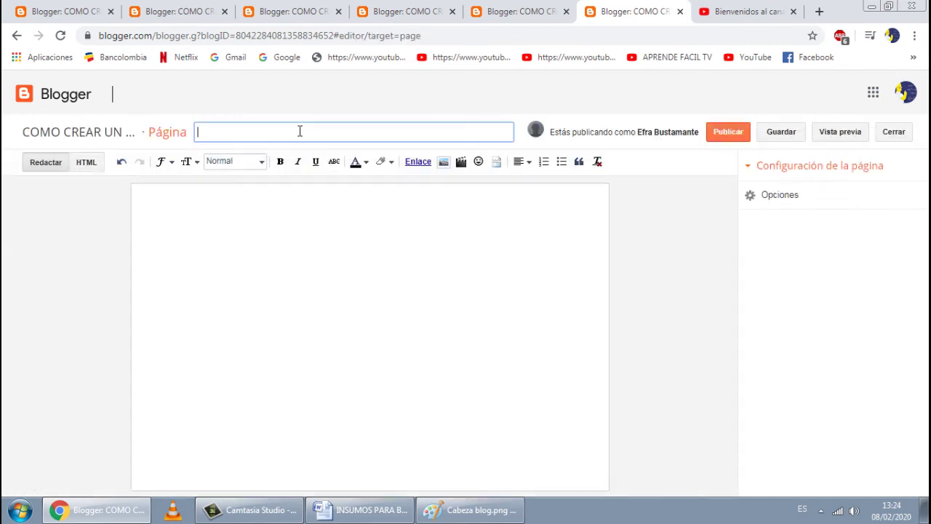
type("Consulta de notas")
left_click(727, 132)
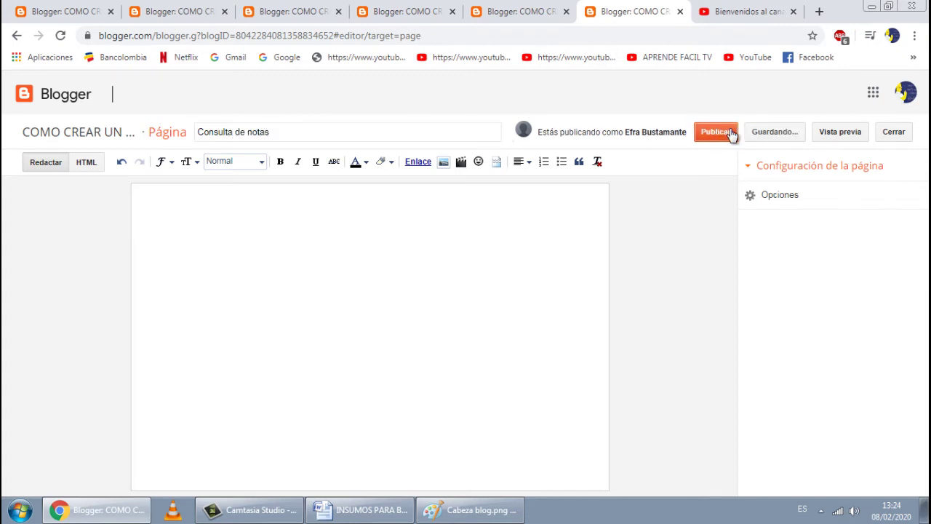
Check the suggested names in the Word document, and publish a new Blogger page titled Videos.
left_click(373, 512)
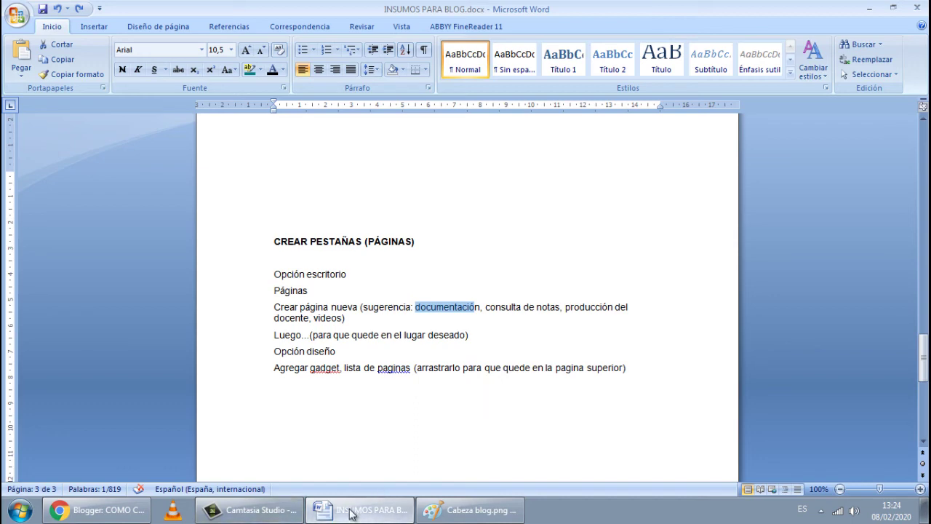
left_click(120, 513)
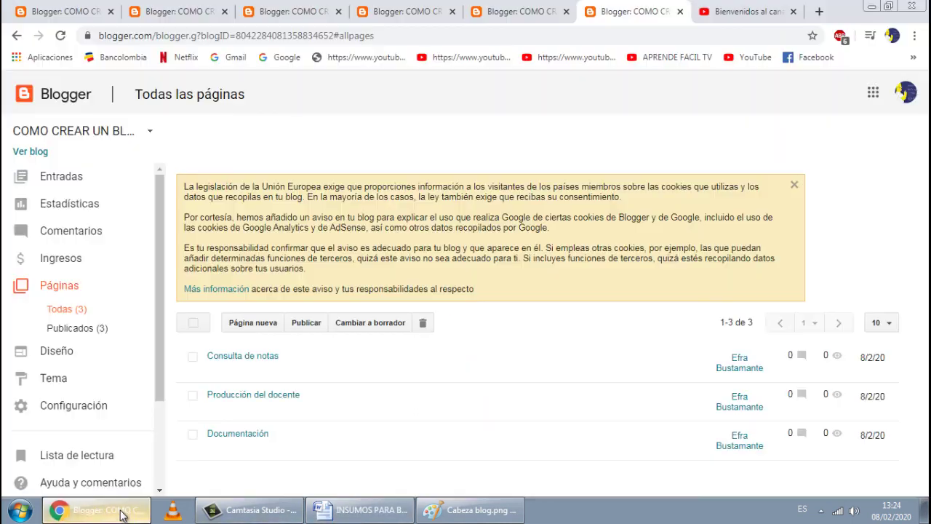
left_click(262, 325)
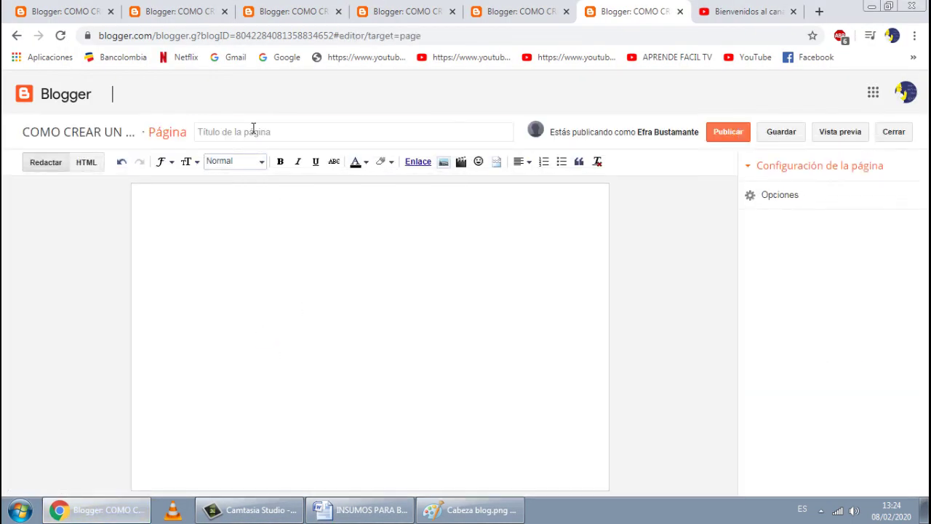
left_click(253, 128)
type("Vid")
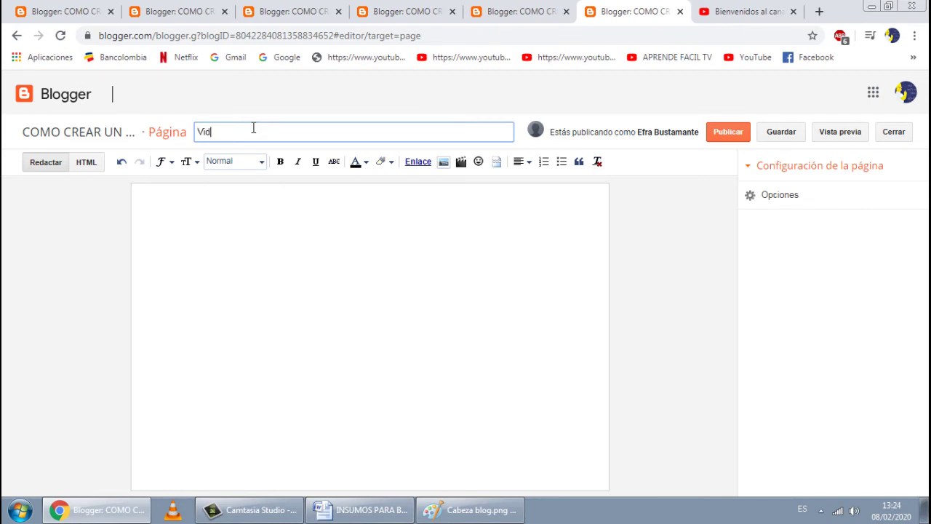
type("eos")
left_click(728, 133)
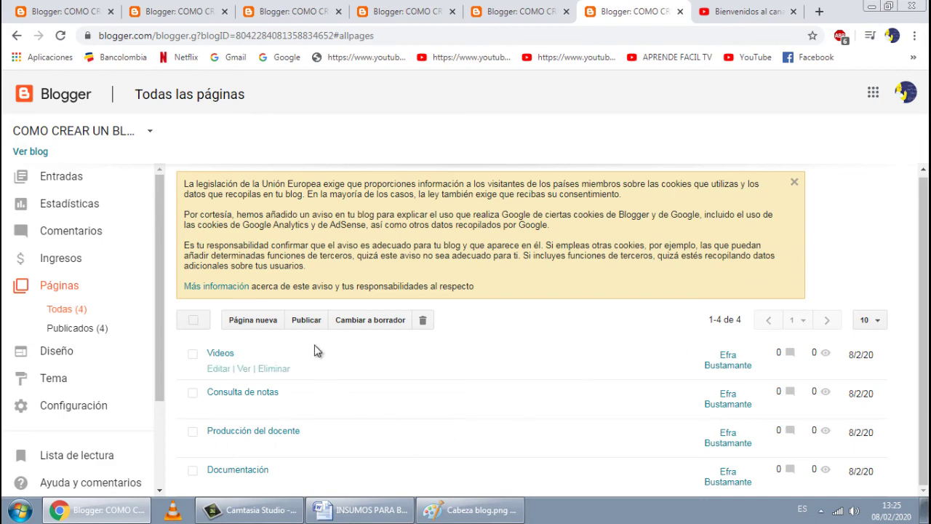
Highlight the Luego line of the Word instructions, and return to Blogger to open the Diseño section.
left_click(375, 512)
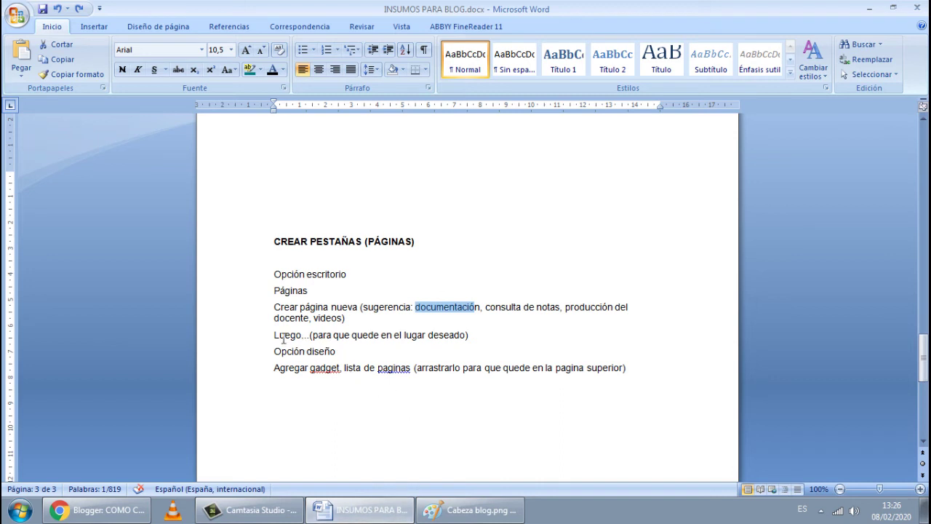
left_click_drag(274, 335, 473, 331)
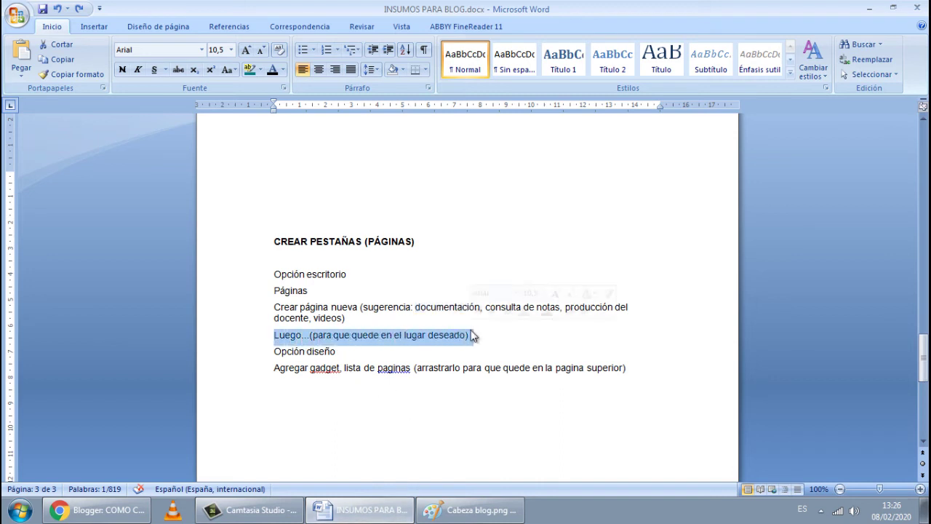
left_click(269, 351)
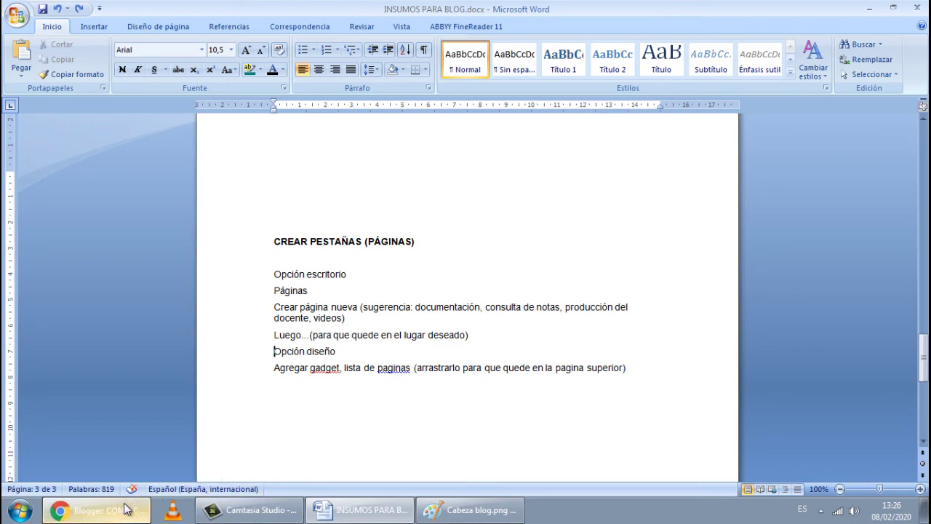
left_click(102, 510)
left_click(74, 355)
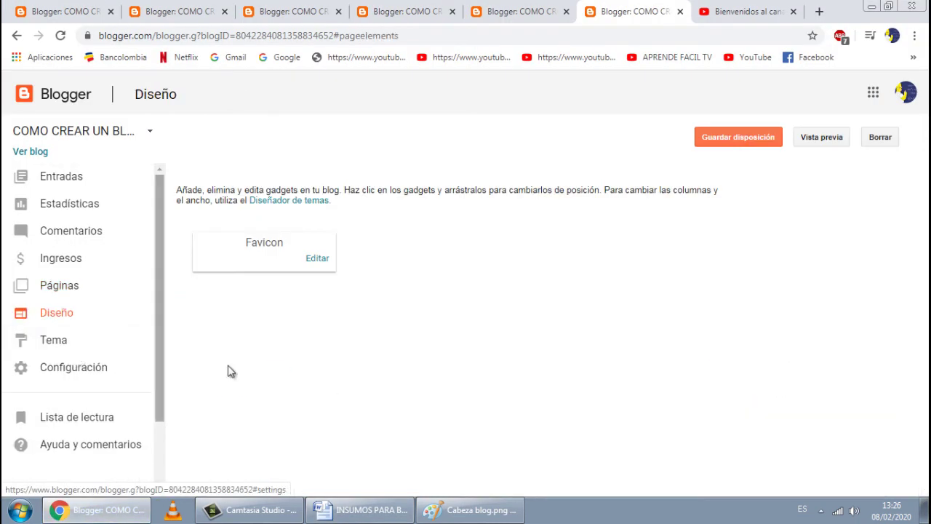
Add a Páginas gadget to the sidebar-right-1 section of the blog layout.
scroll(652, 340, "down", 6)
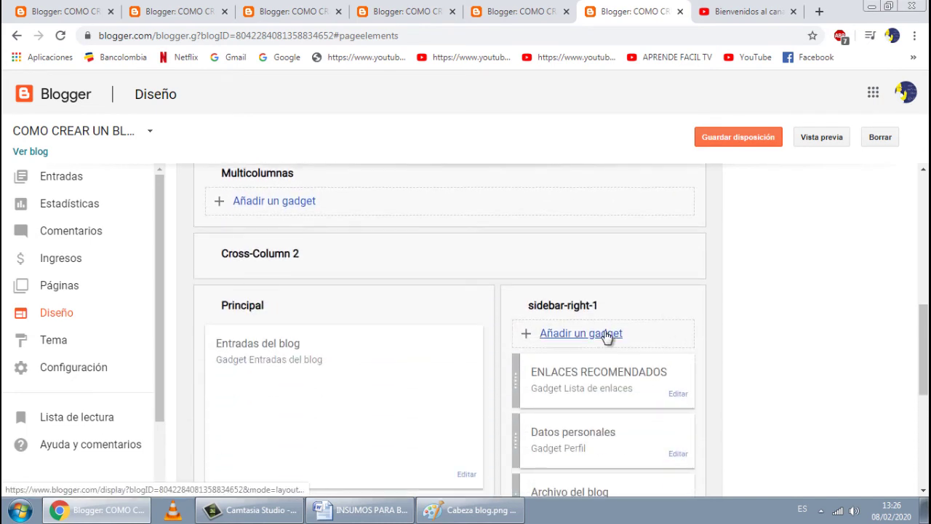
left_click(606, 336)
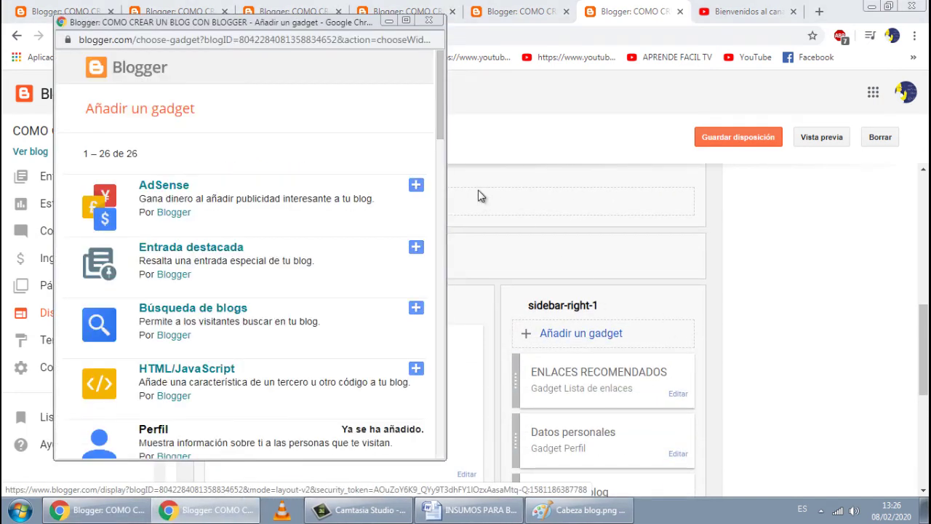
left_click_drag(440, 125, 440, 255)
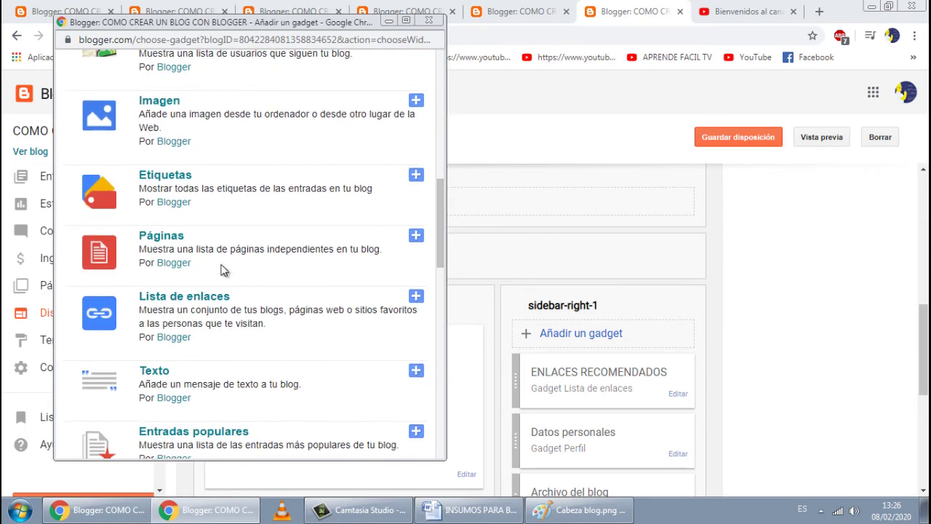
left_click(163, 239)
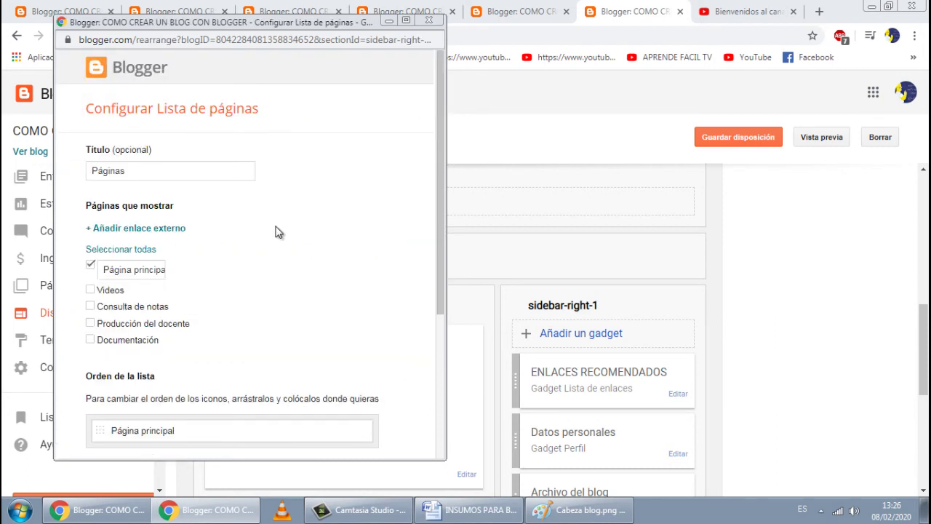
Include Videos, Consulta de notas, Producción del docente and Documentación in the page list, and save the gadget.
left_click_drag(441, 245, 426, 276)
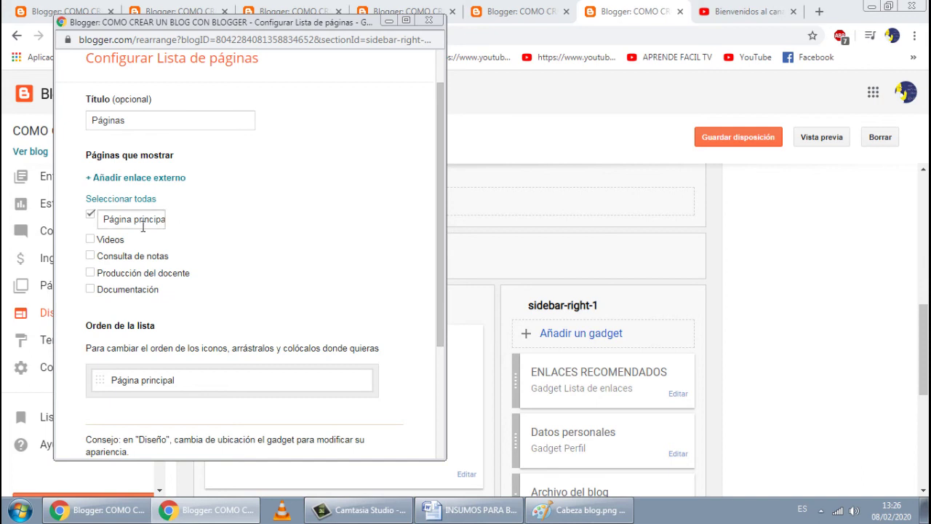
left_click(90, 239)
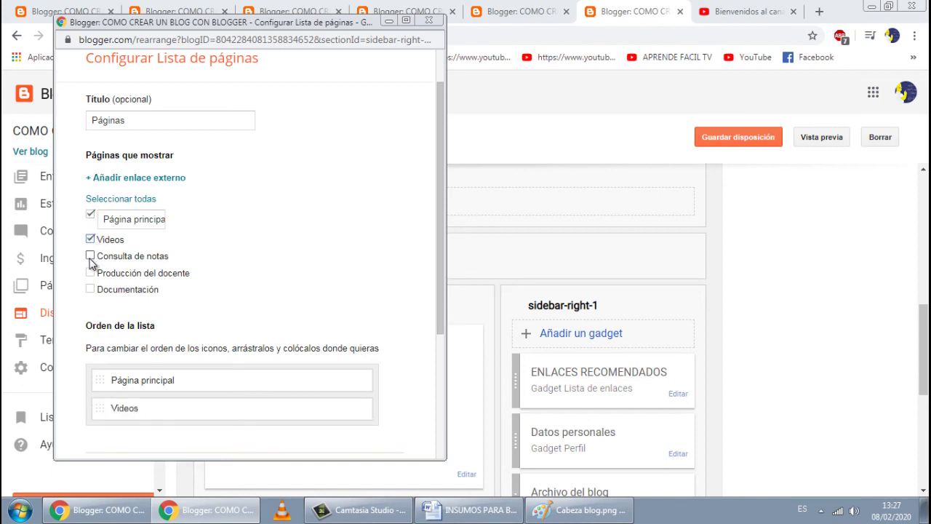
left_click(90, 256)
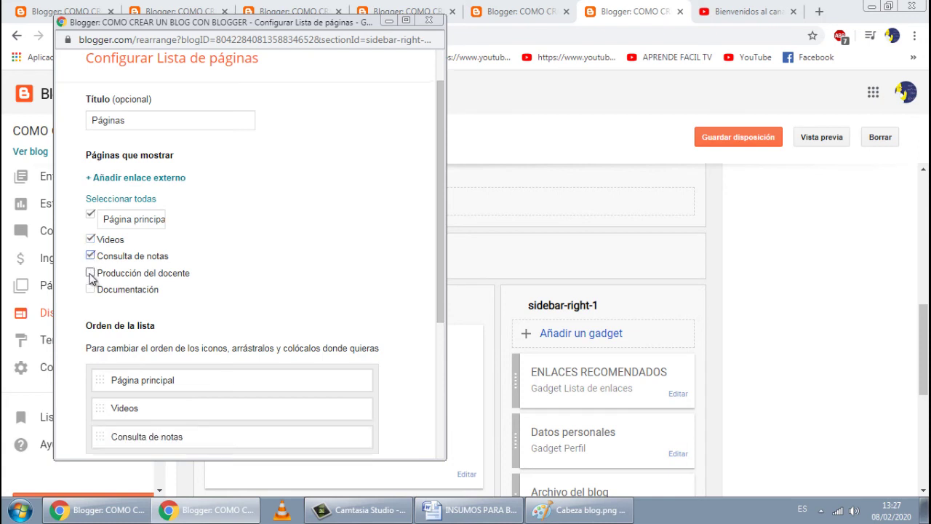
left_click(90, 272)
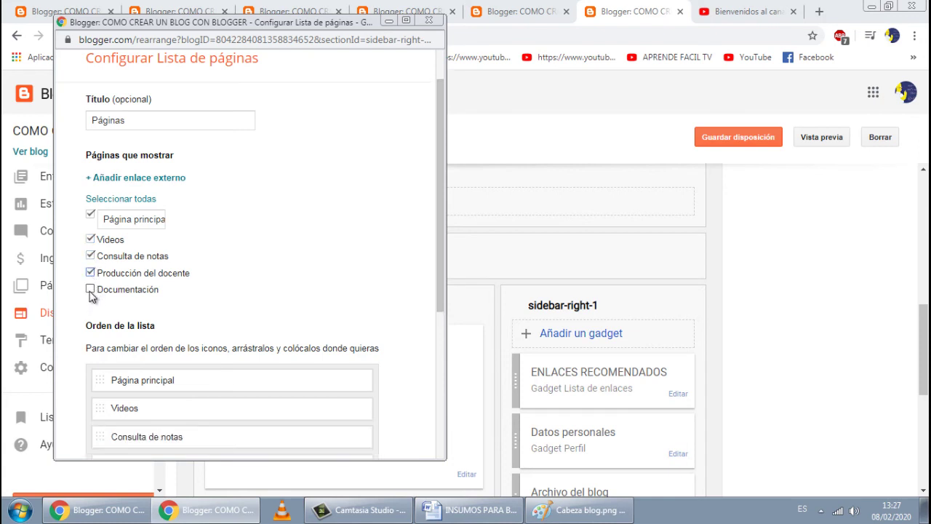
left_click(91, 289)
left_click_drag(440, 284, 427, 458)
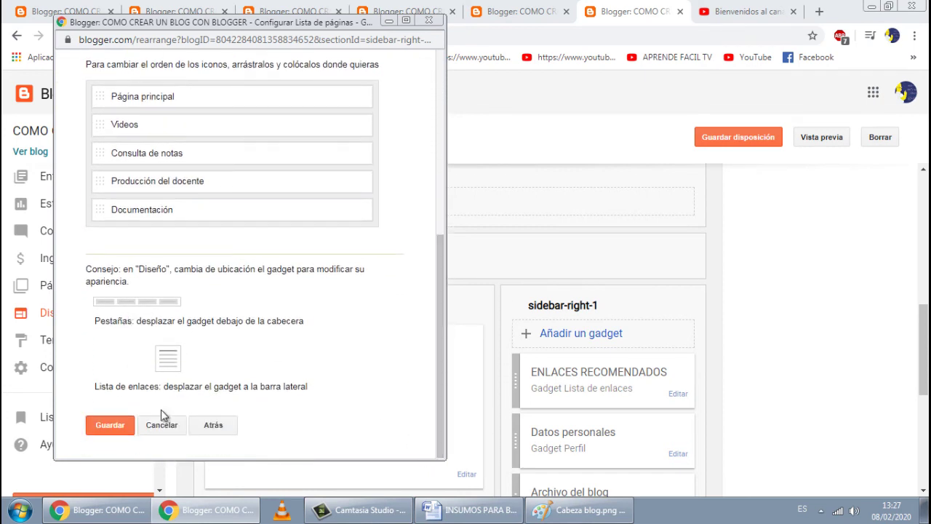
left_click(113, 431)
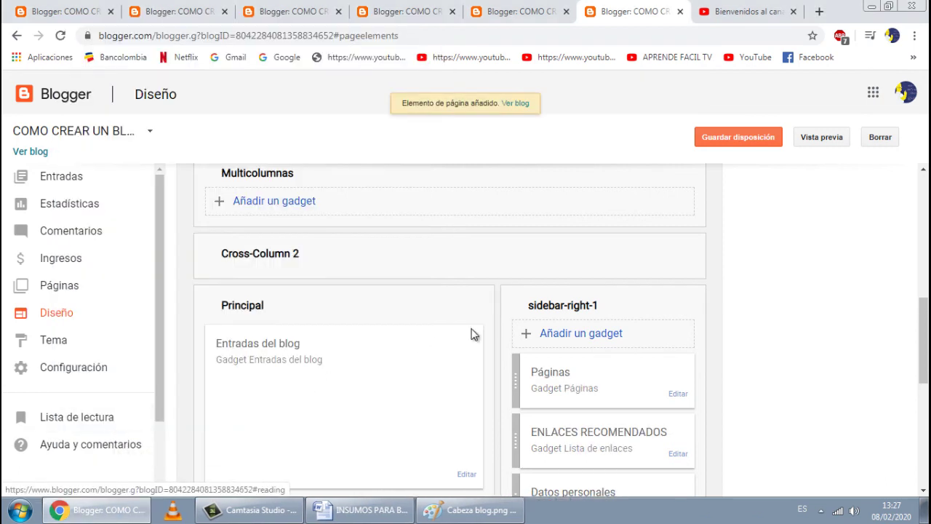
Open the published blog from the layout editor and examine the Páginas list in its sidebar.
scroll(669, 305, "down", 2)
scroll(654, 316, "up", 1)
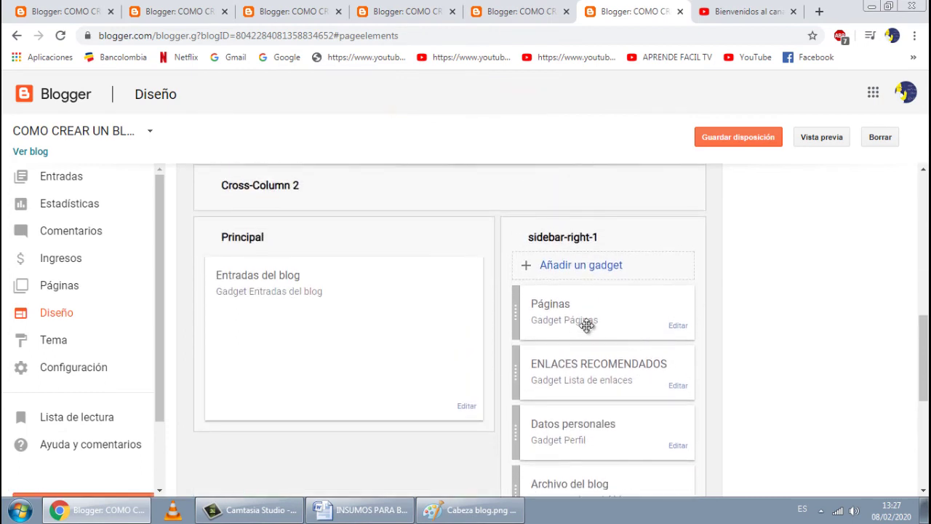
scroll(567, 363, "up", 2)
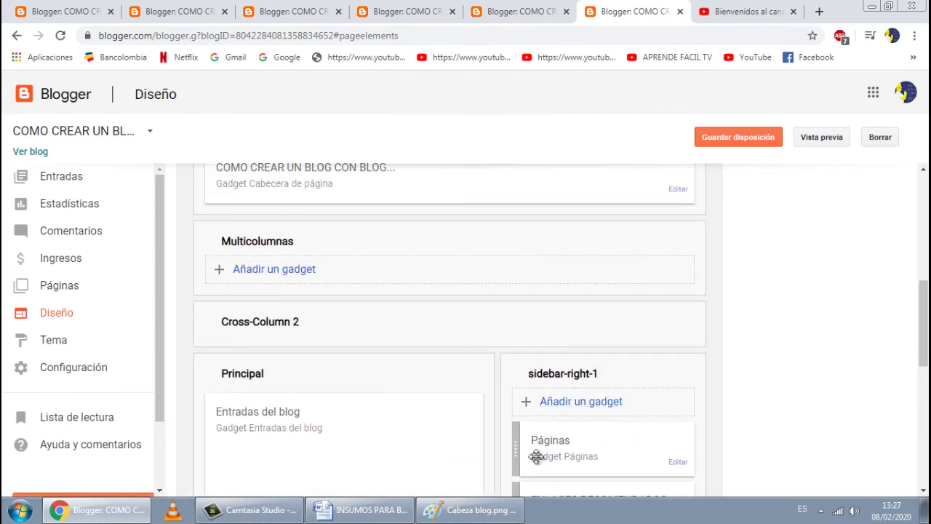
left_click(42, 155)
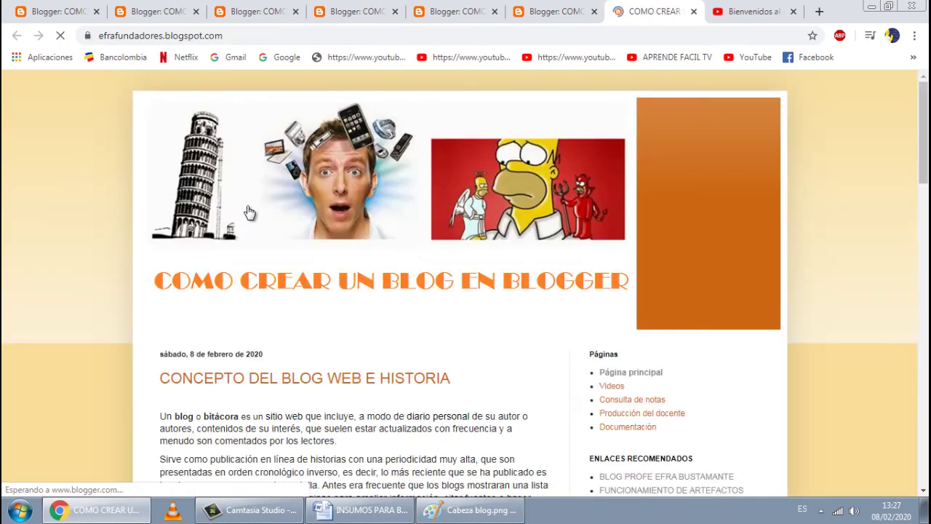
scroll(660, 259, "down", 2)
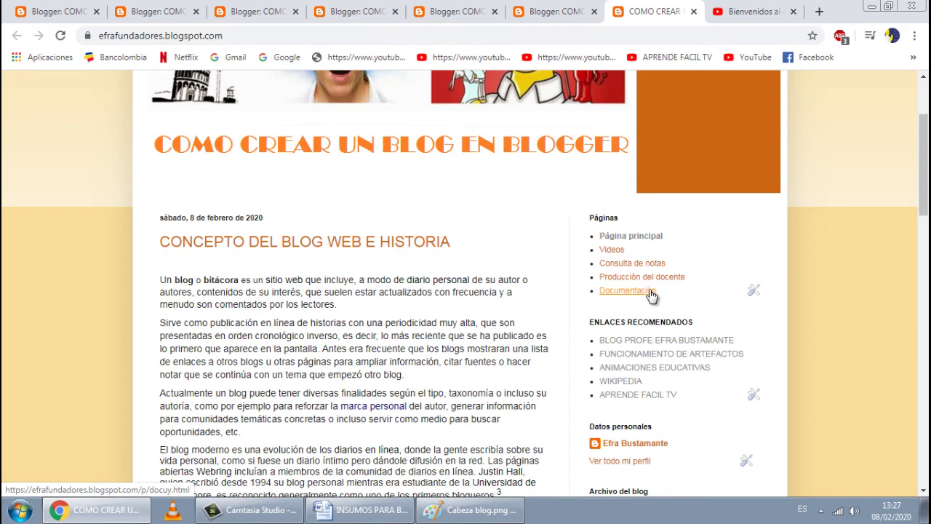
Open the Consulta de notas page from the sidebar list and examine its content and comment area.
left_click(647, 266)
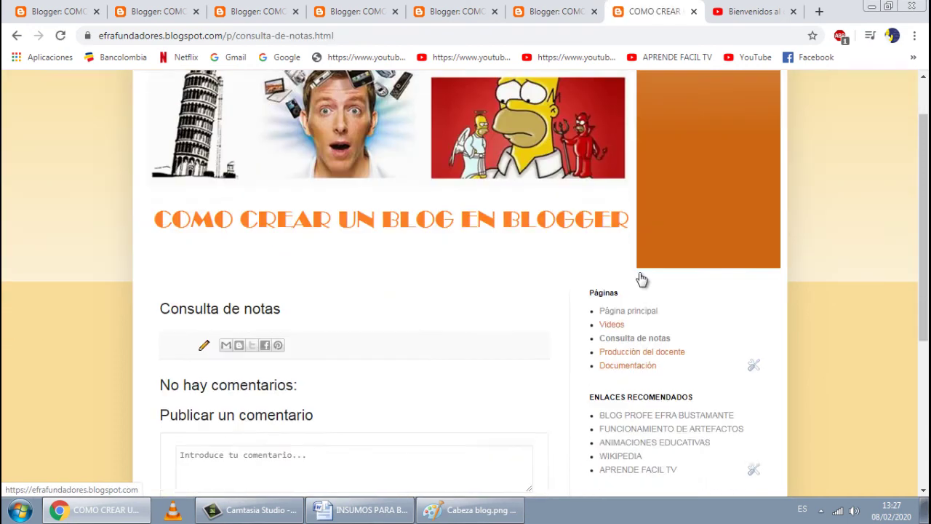
scroll(398, 299, "down", 2)
scroll(305, 313, "down", 2)
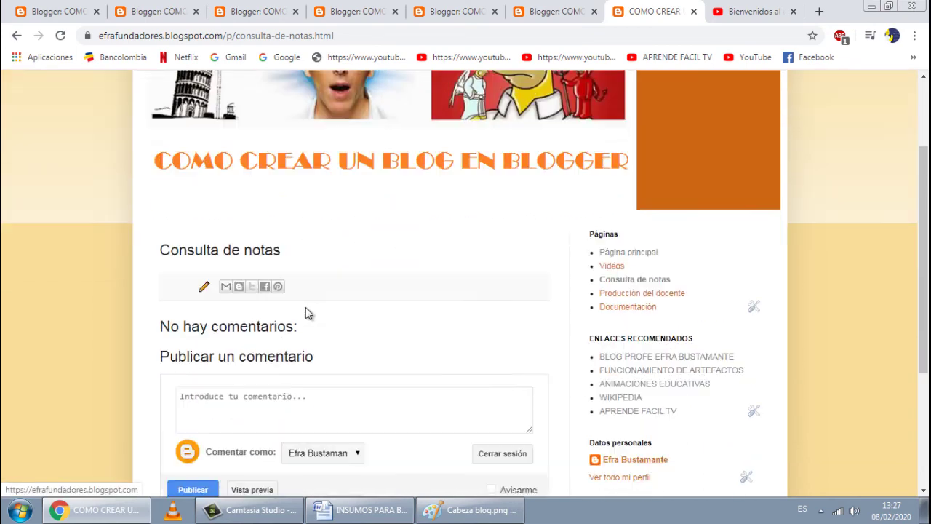
scroll(306, 313, "down", 1)
scroll(512, 210, "up", 1)
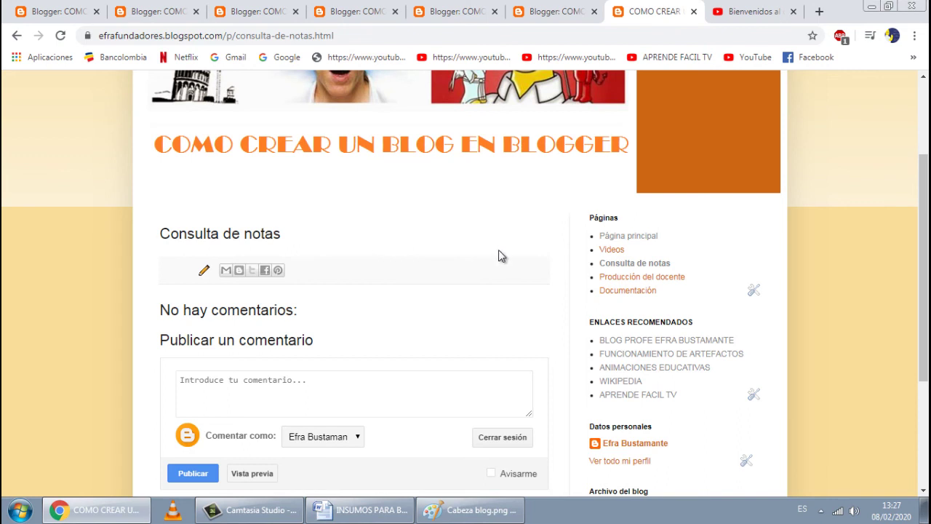
scroll(519, 264, "up", 2)
scroll(519, 264, "down", 2)
scroll(519, 264, "up", 2)
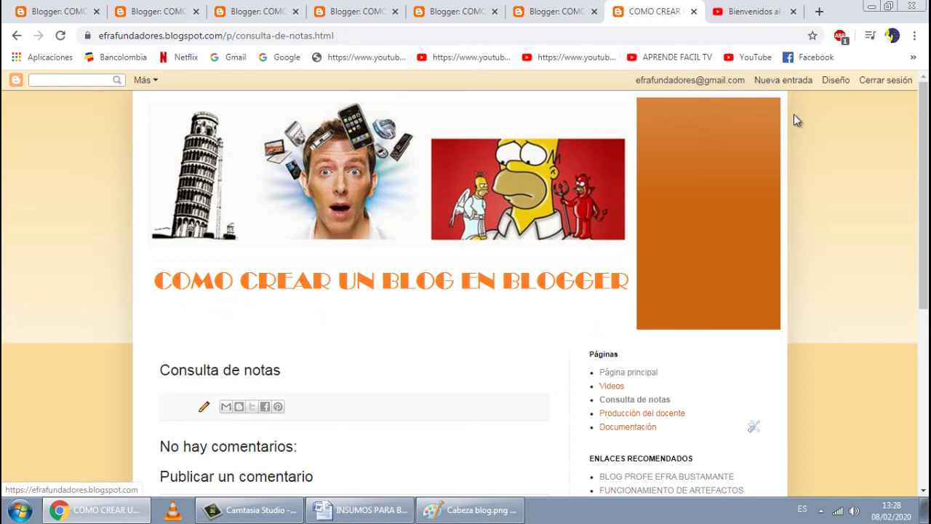
Return to the blog's Diseño section, move the Páginas gadget from the sidebar into Multicolumnas, and save the layout.
left_click(837, 81)
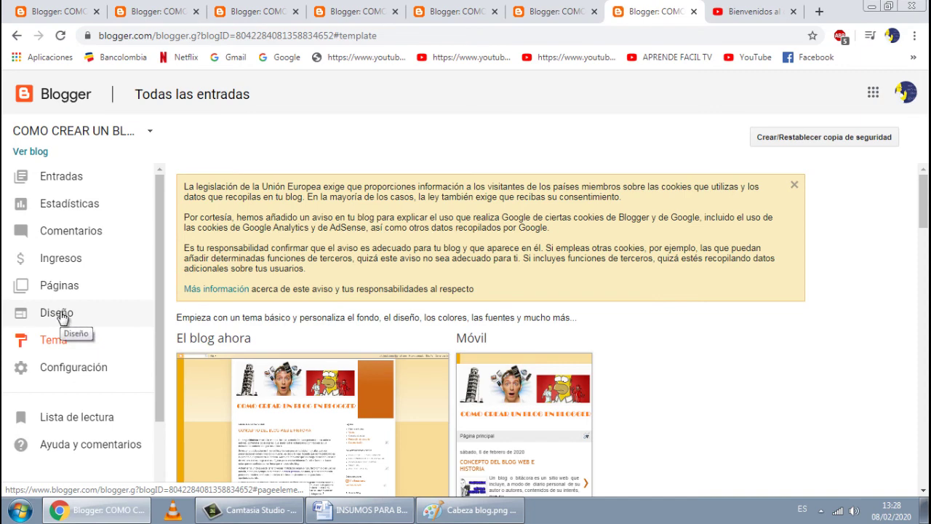
left_click(58, 313)
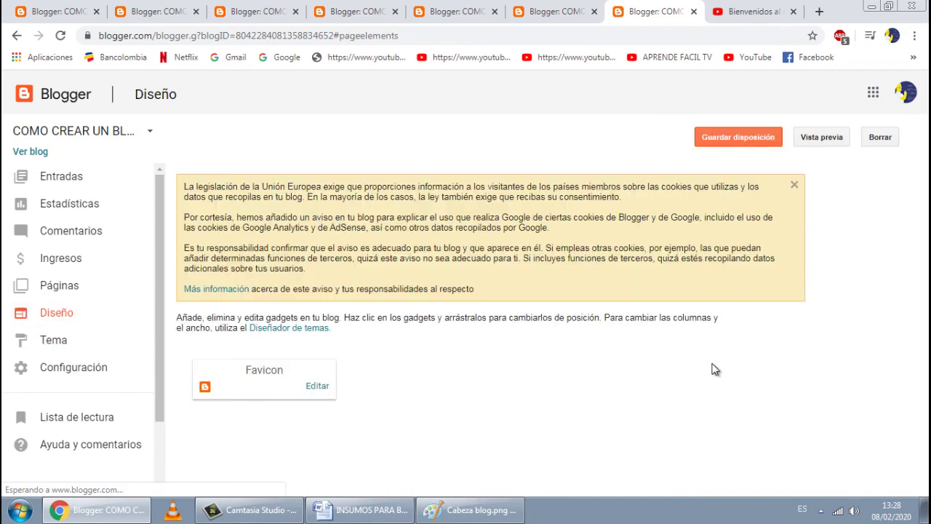
scroll(706, 367, "down", 2)
scroll(707, 364, "down", 5)
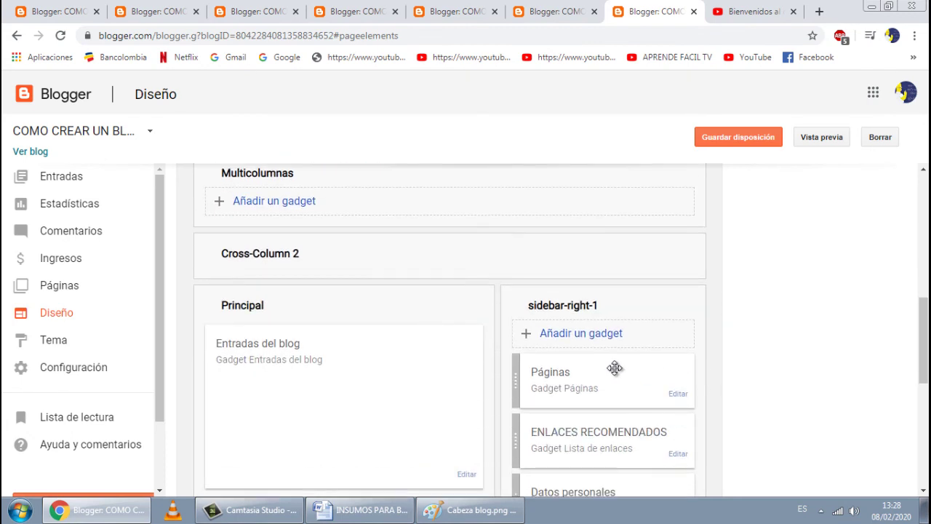
left_click_drag(614, 368, 395, 228)
scroll(400, 280, "up", 2)
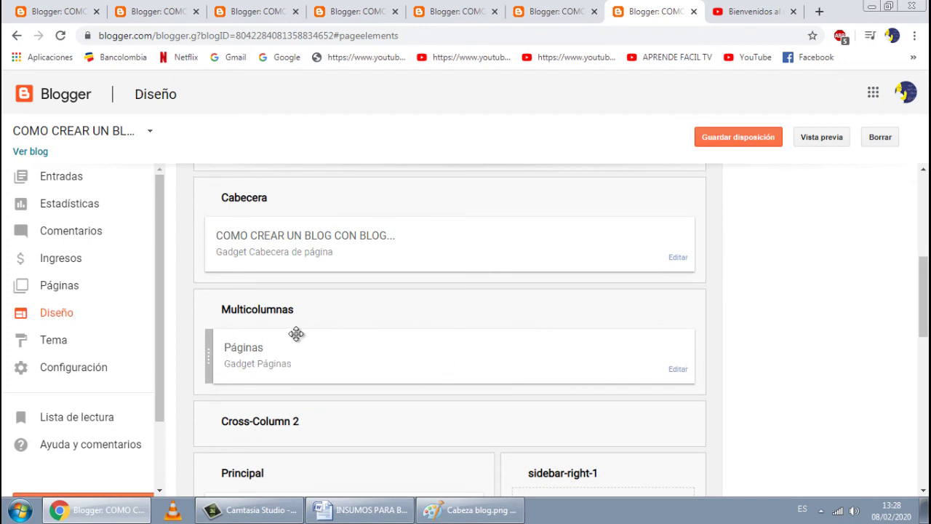
scroll(337, 359, "up", 2)
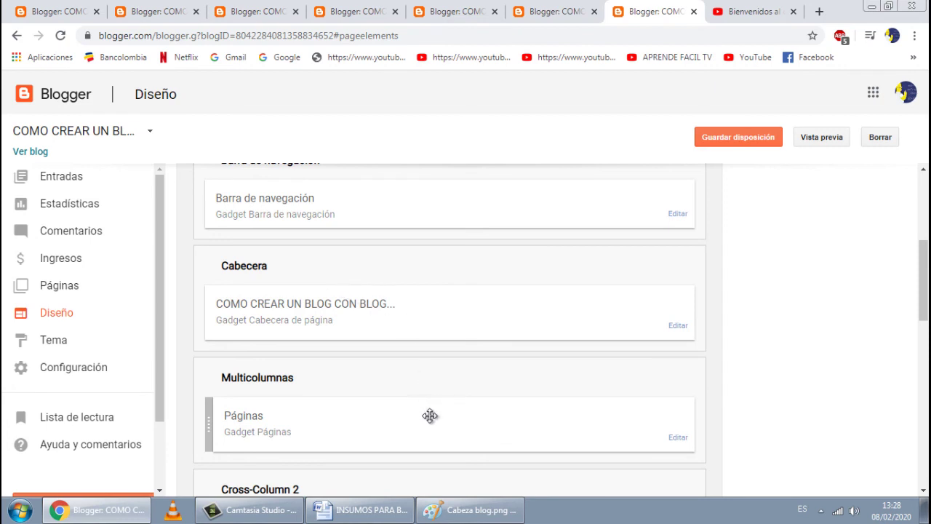
scroll(503, 401, "down", 2)
scroll(507, 395, "up", 4)
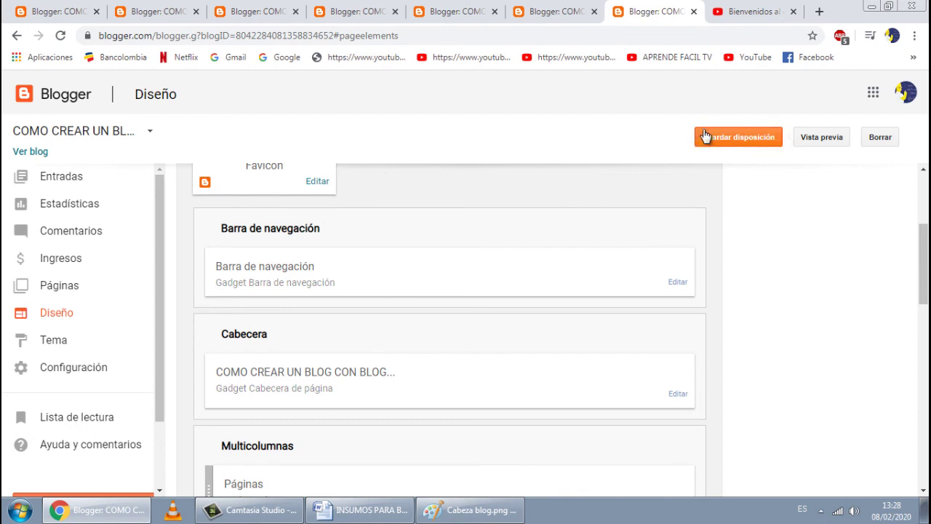
left_click(755, 145)
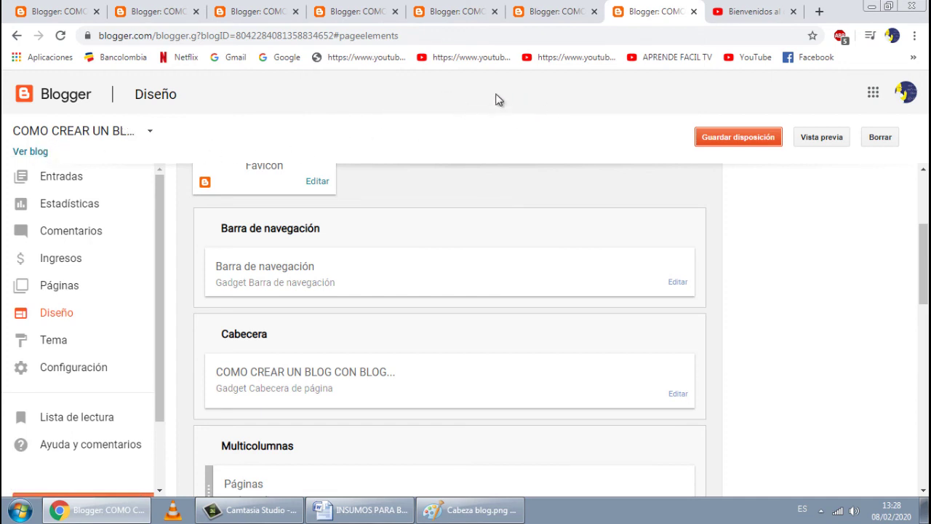
Open the published blog again and examine the page tabs under the header and the main page's content.
left_click(37, 153)
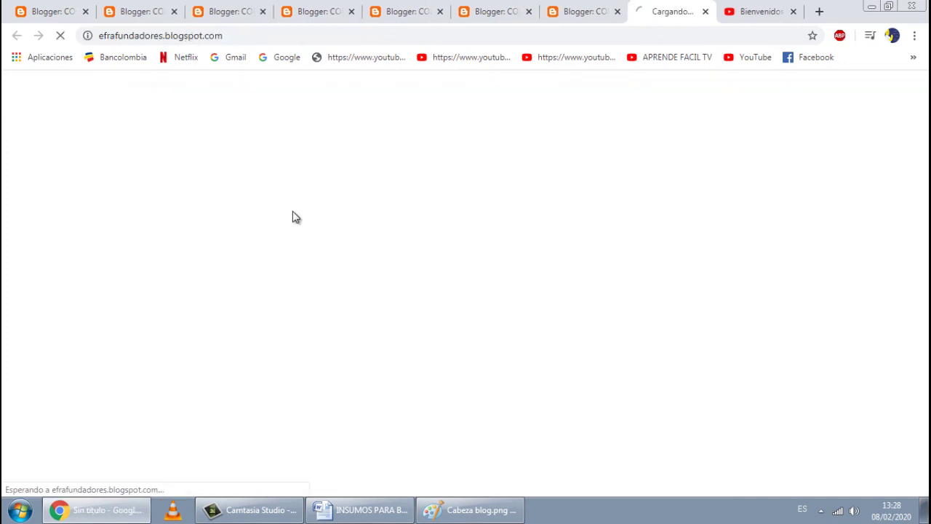
scroll(542, 329, "down", 2)
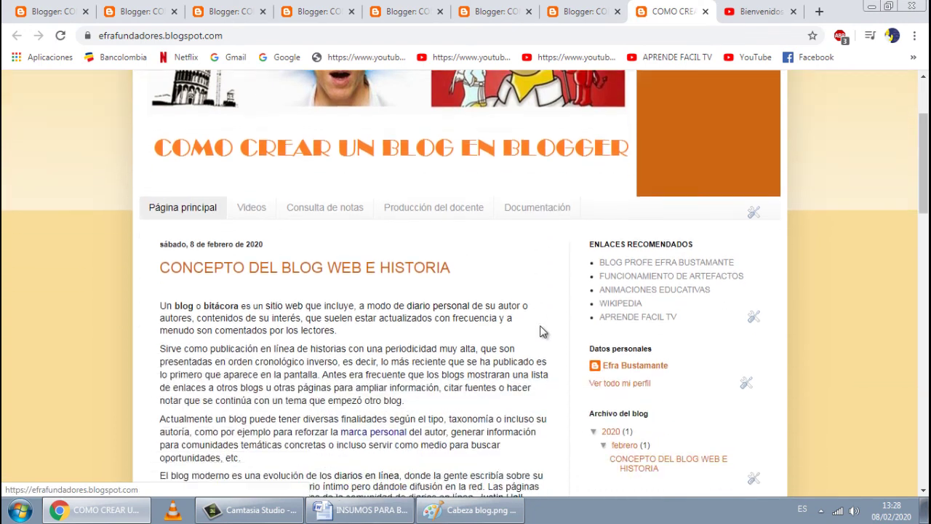
scroll(540, 362, "up", 2)
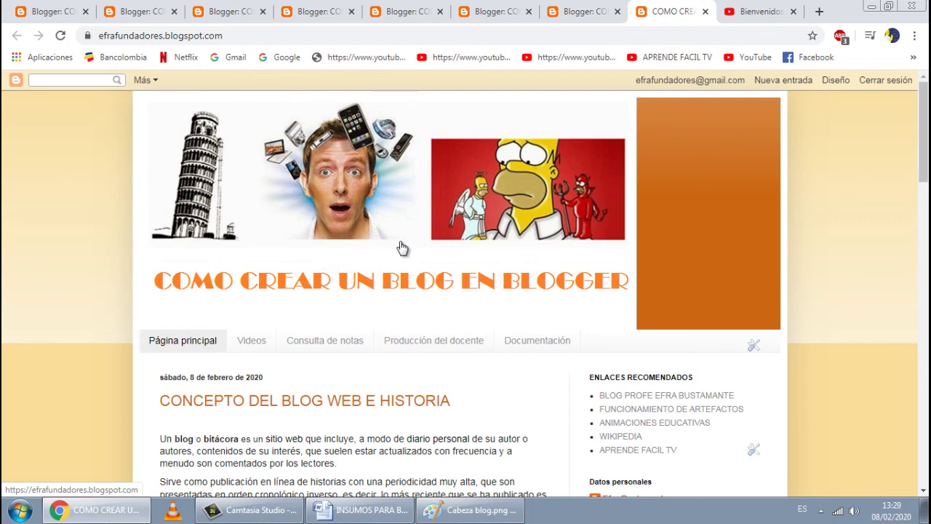
scroll(401, 249, "down", 2)
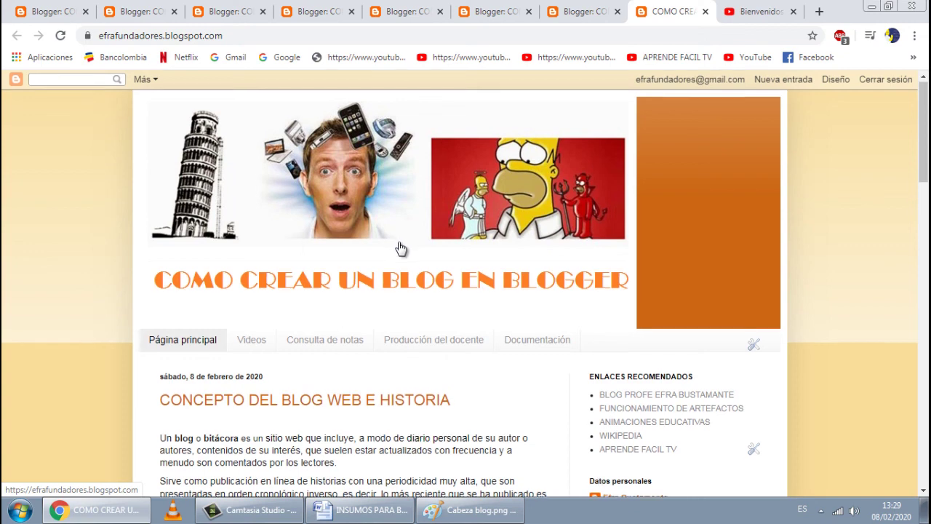
scroll(410, 340, "down", 1)
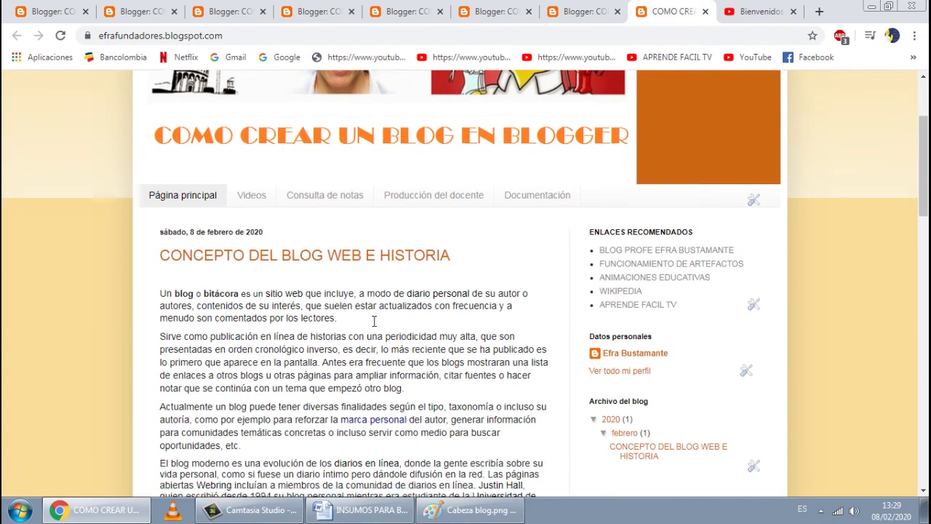
scroll(287, 254, "up", 1)
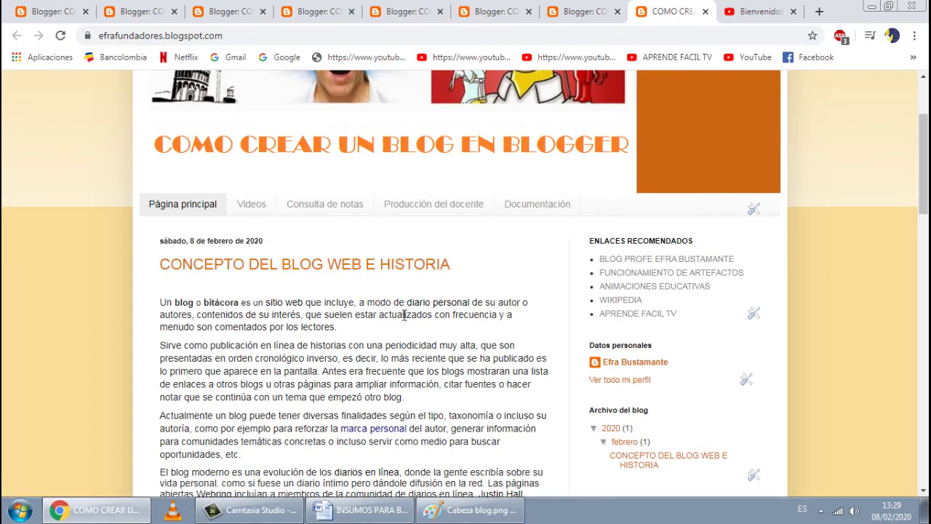
scroll(392, 309, "down", 18)
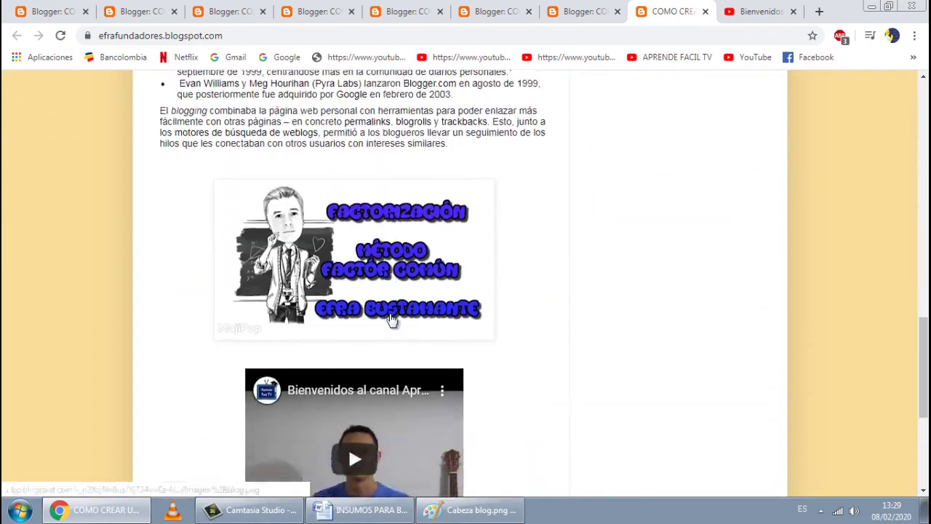
scroll(392, 320, "up", 15)
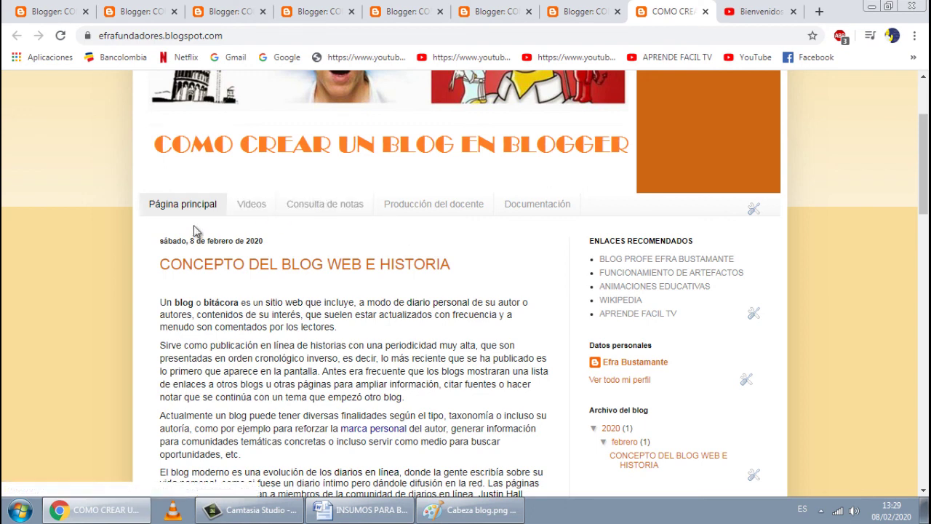
Check the Videos tab, go back to the main page, and view the Consulta de notas tab.
left_click(247, 210)
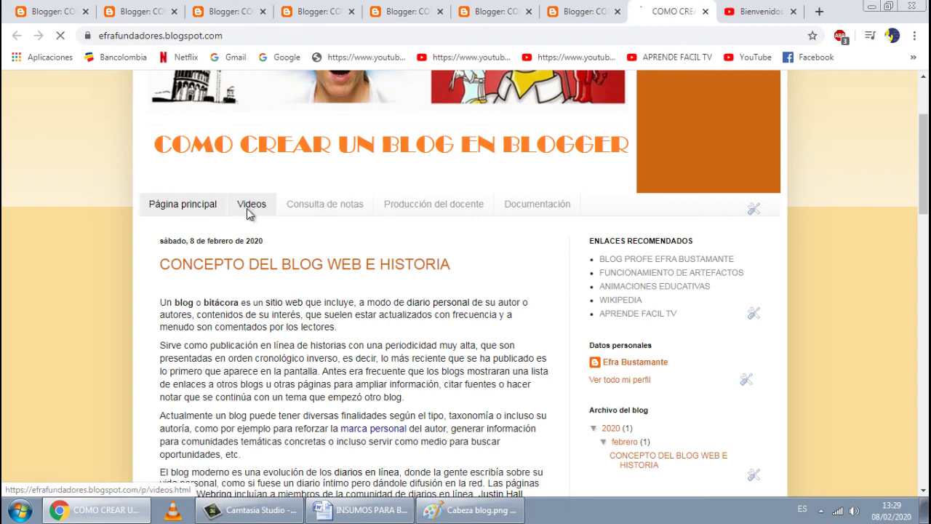
scroll(355, 251, "down", 5)
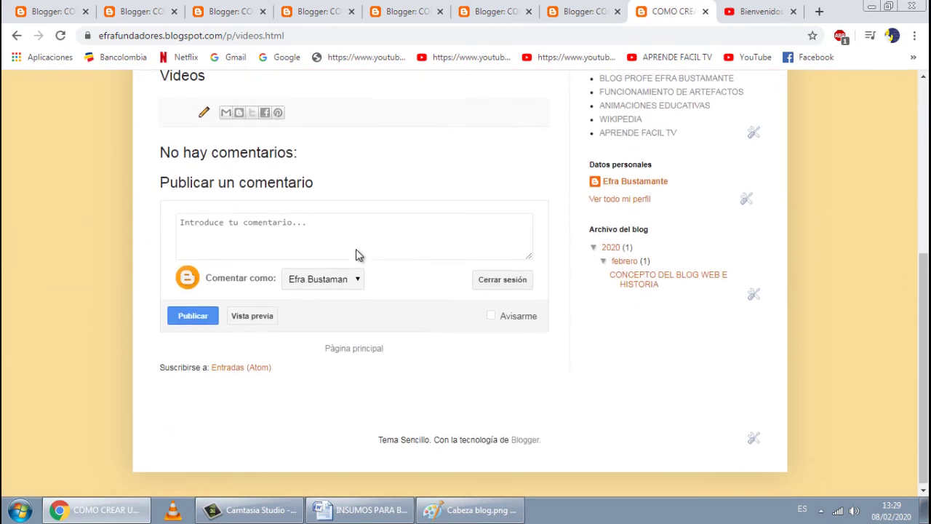
scroll(356, 255, "up", 5)
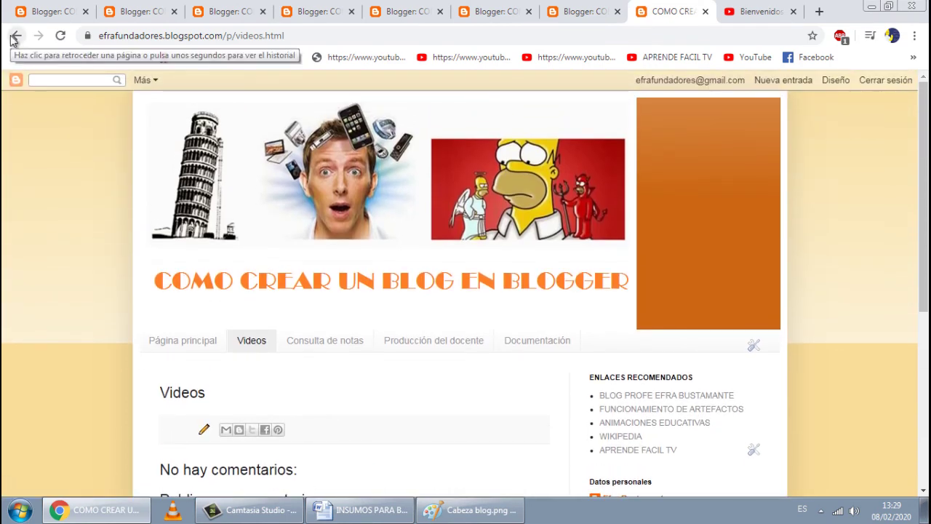
left_click(16, 37)
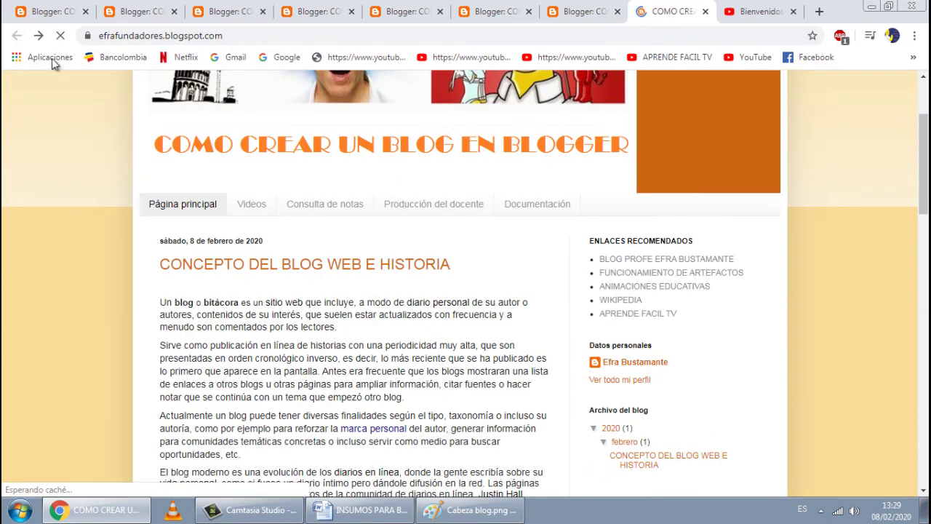
left_click(329, 207)
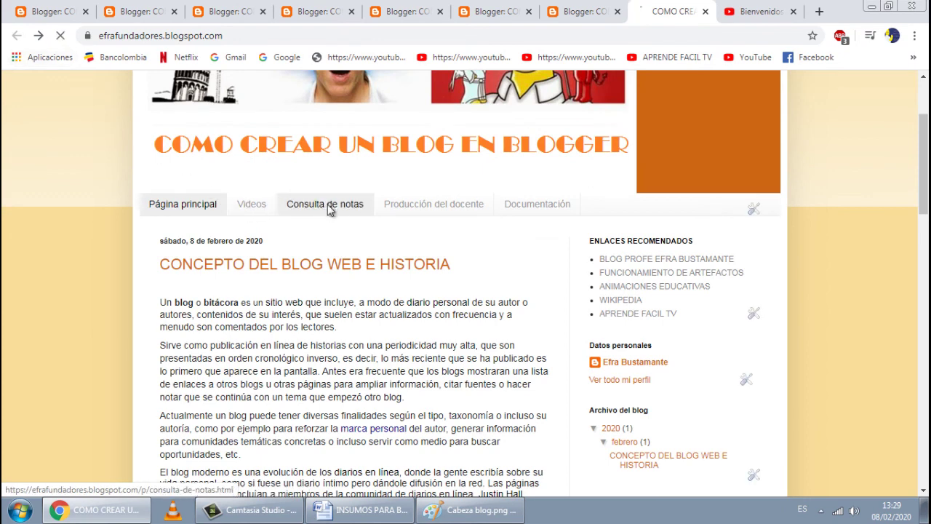
scroll(409, 318, "down", 2)
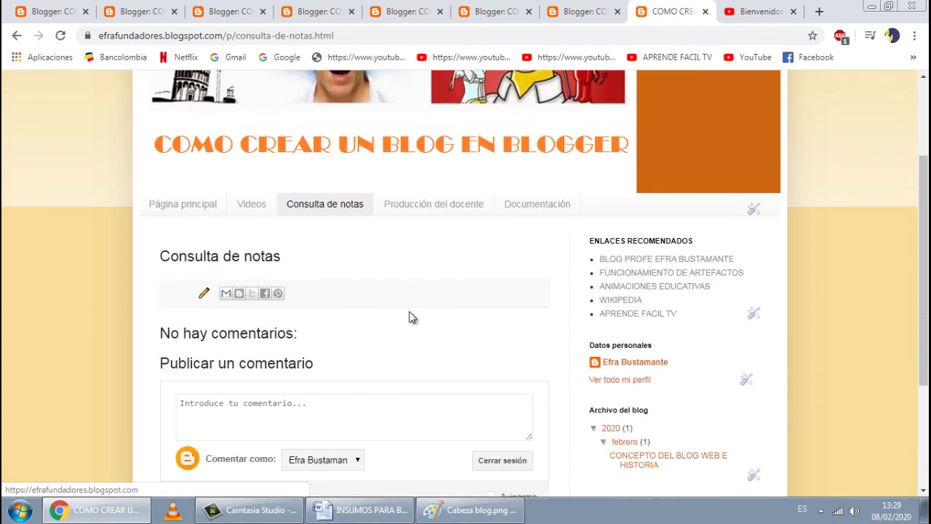